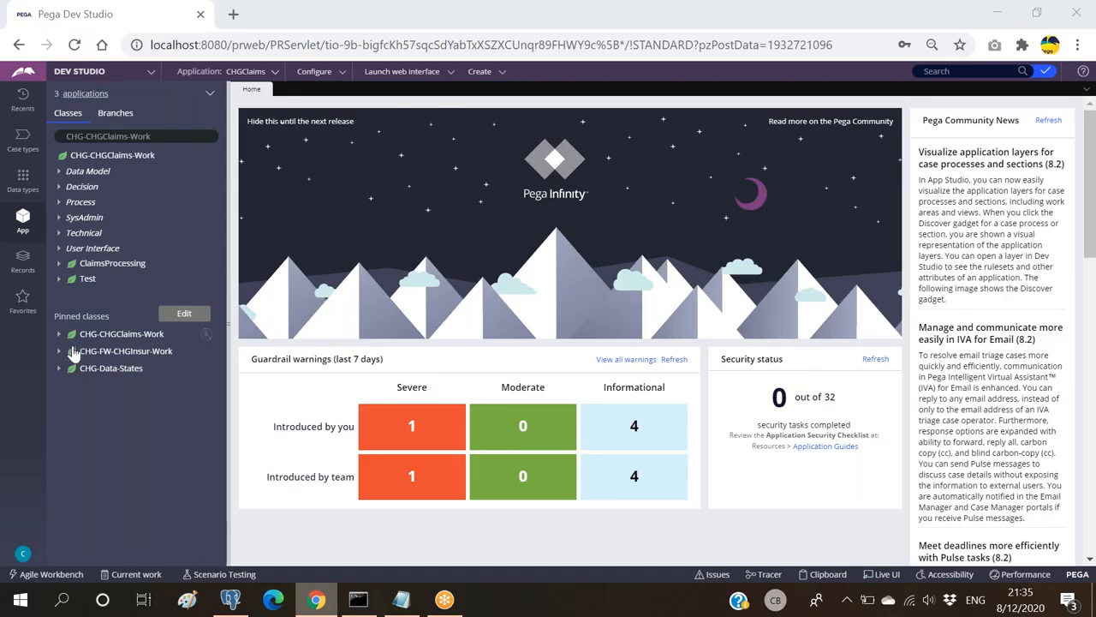
Open the ClaimsFlow flow rule from the Process category of the pinned CHG-FW-CHGInsur-Work class
{"action": "left_click", "coordinate": [502, 77]}
{"action": "left_click", "coordinate": [59, 352]}
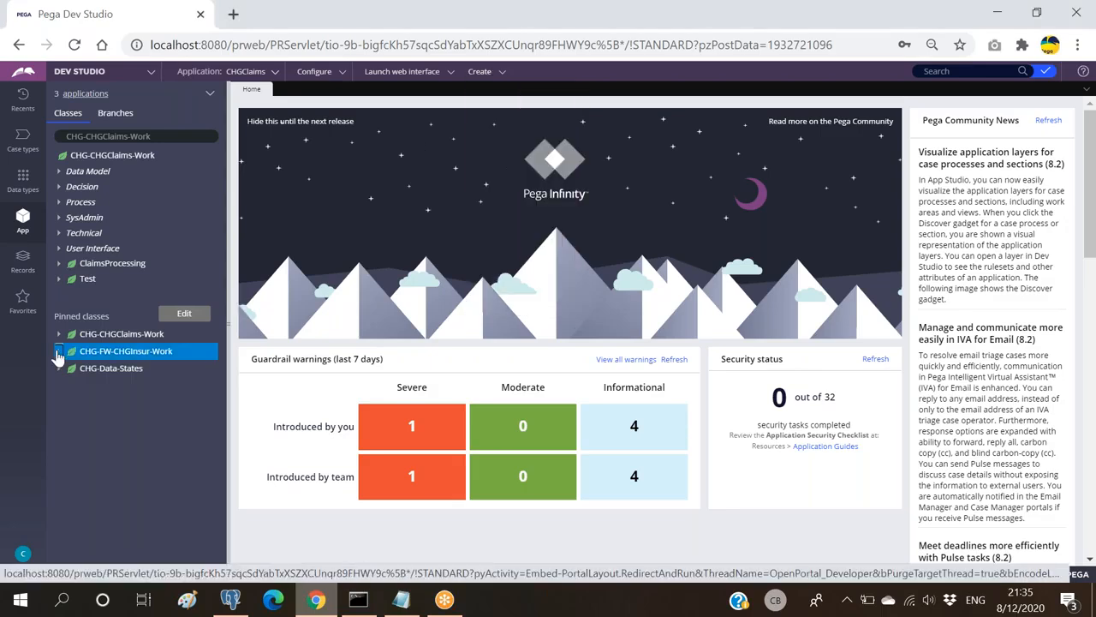
{"action": "left_click", "coordinate": [58, 352]}
{"action": "left_click", "coordinate": [69, 402]}
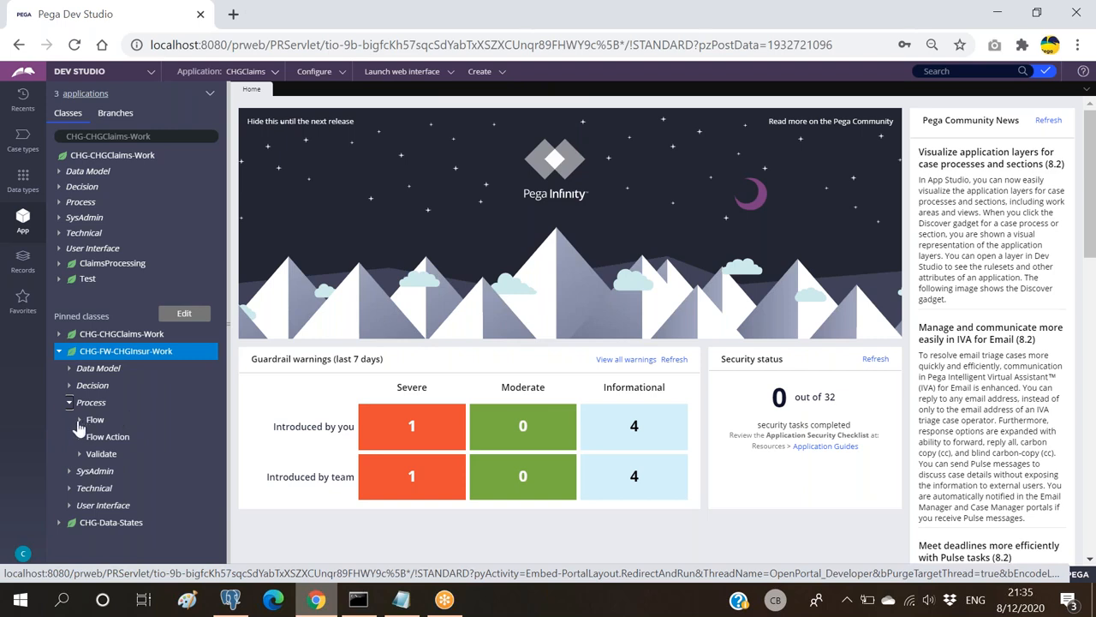
{"action": "left_click", "coordinate": [79, 419]}
{"action": "left_click", "coordinate": [129, 436]}
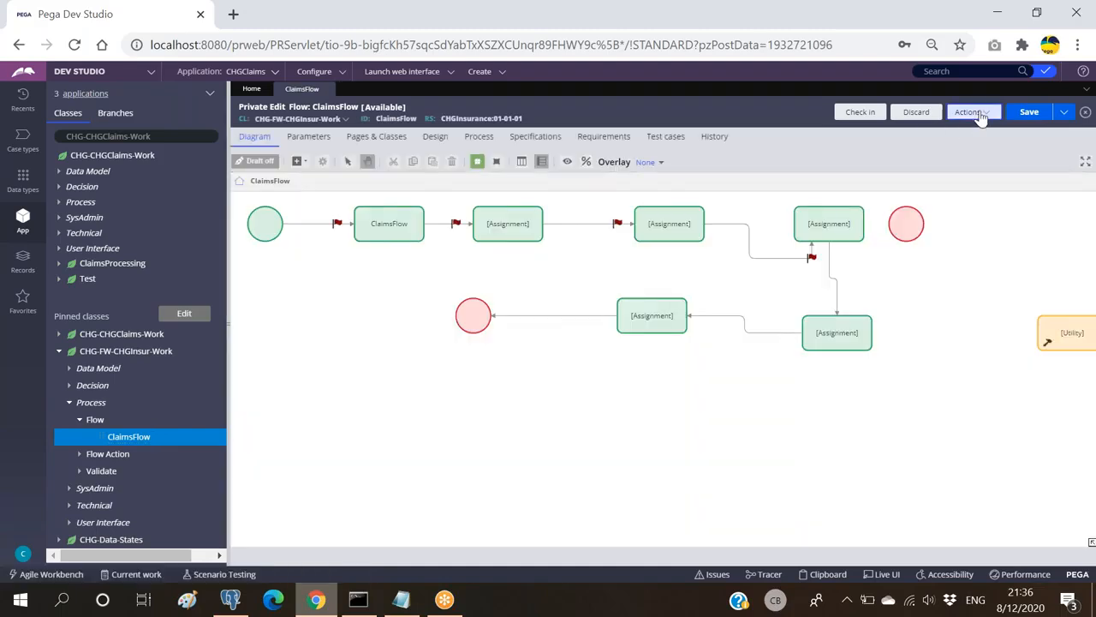
Run the ClaimsFlow flow and check its first assignment shape against the new case's CustDetailsFA form
{"action": "left_click", "coordinate": [970, 112]}
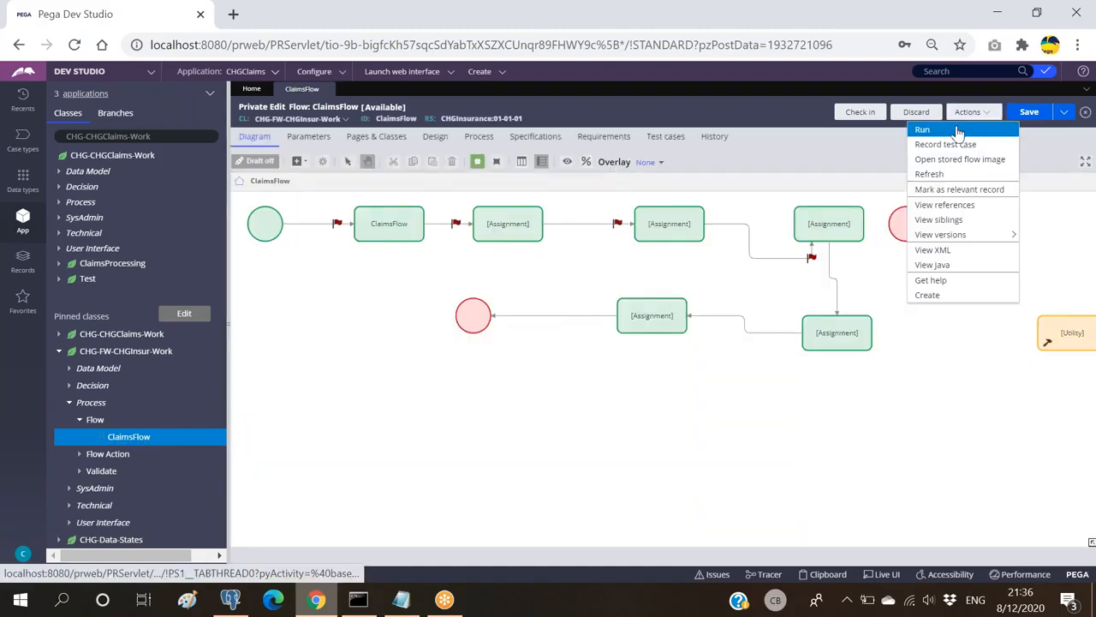
{"action": "left_click", "coordinate": [923, 129]}
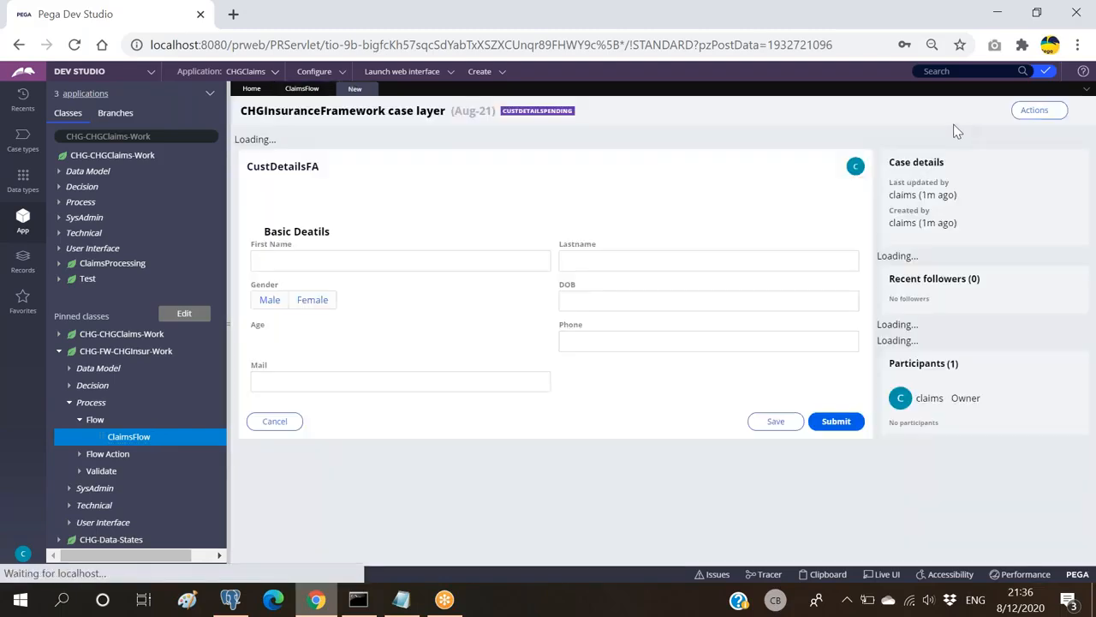
{"action": "left_click", "coordinate": [301, 89]}
{"action": "left_click", "coordinate": [390, 225]}
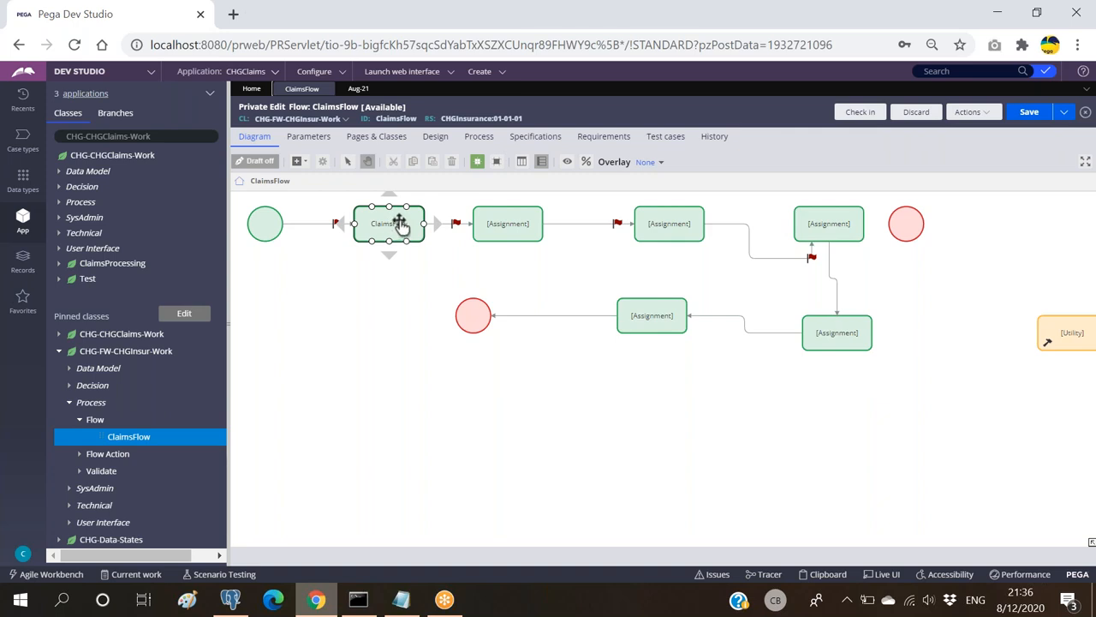
{"action": "left_click", "coordinate": [358, 88]}
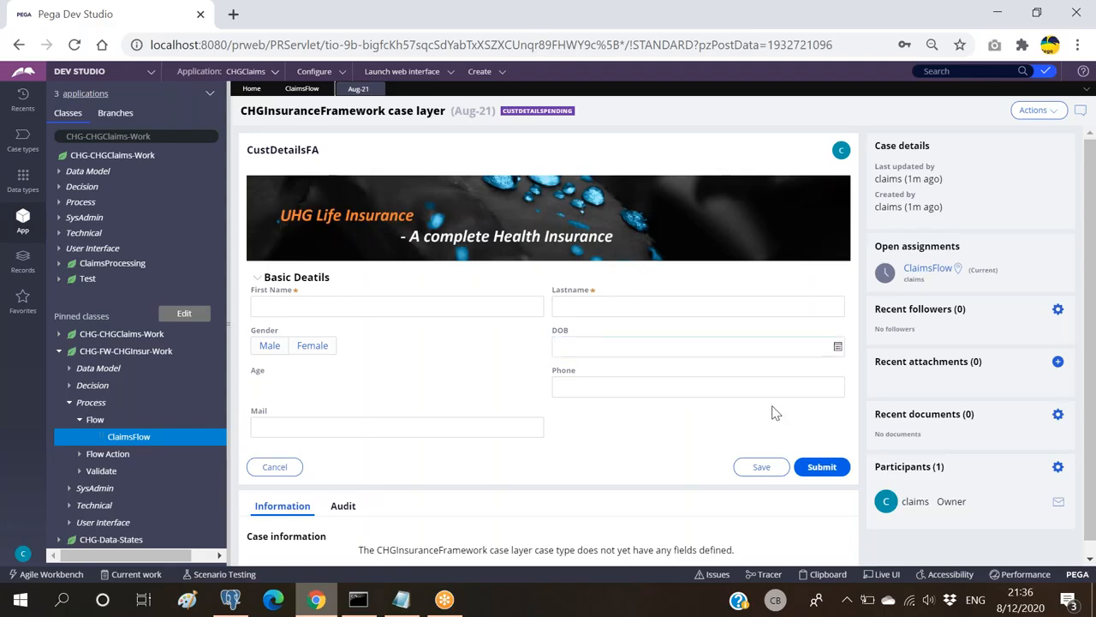
Inspect the case form with Live UI and open its pyCaseActionArea section rule
{"action": "left_click", "coordinate": [885, 574]}
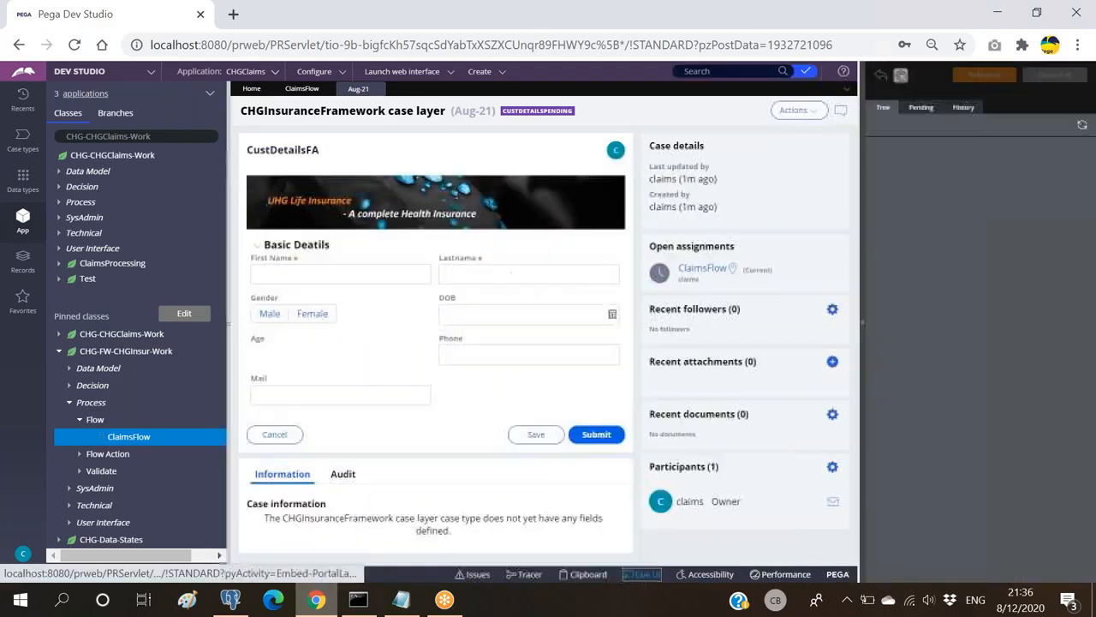
{"action": "left_click", "coordinate": [411, 245]}
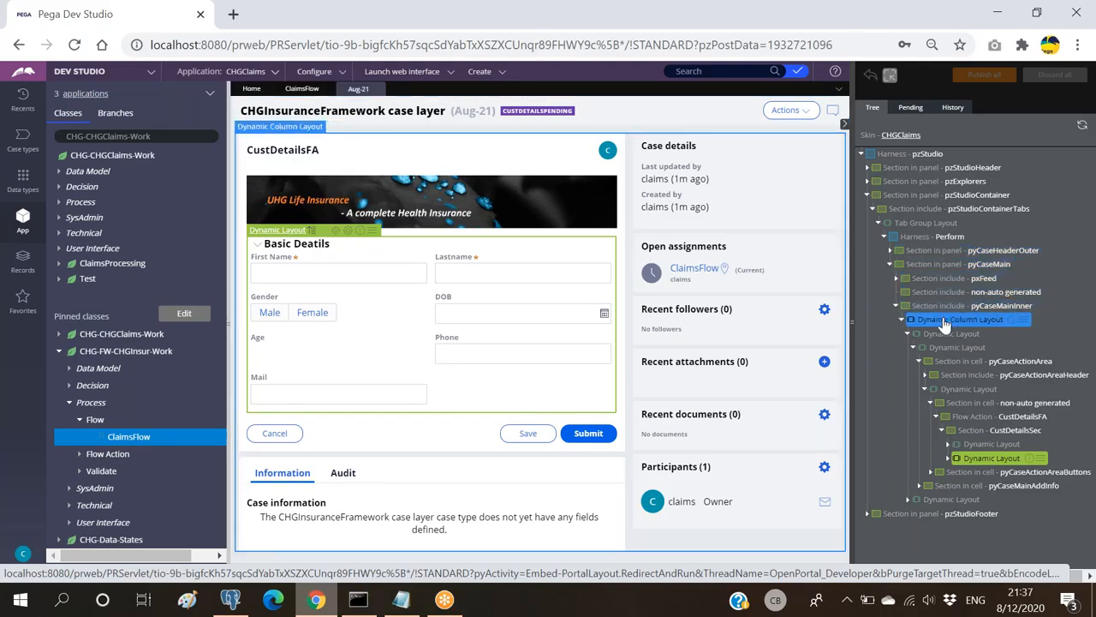
{"action": "left_click", "coordinate": [1002, 362]}
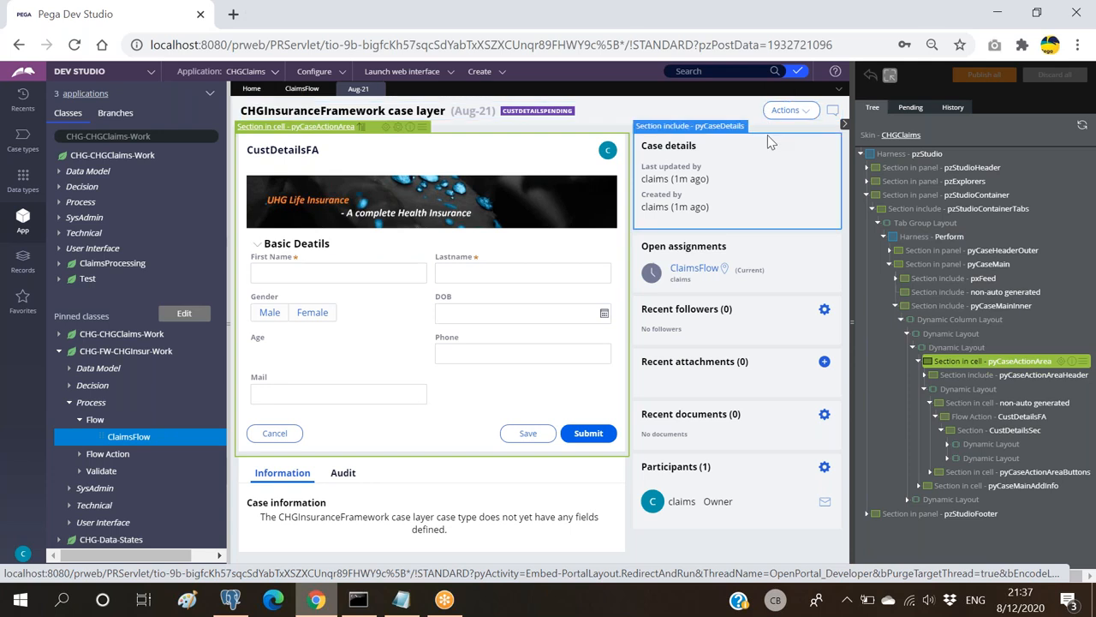
{"action": "left_click", "coordinate": [384, 127]}
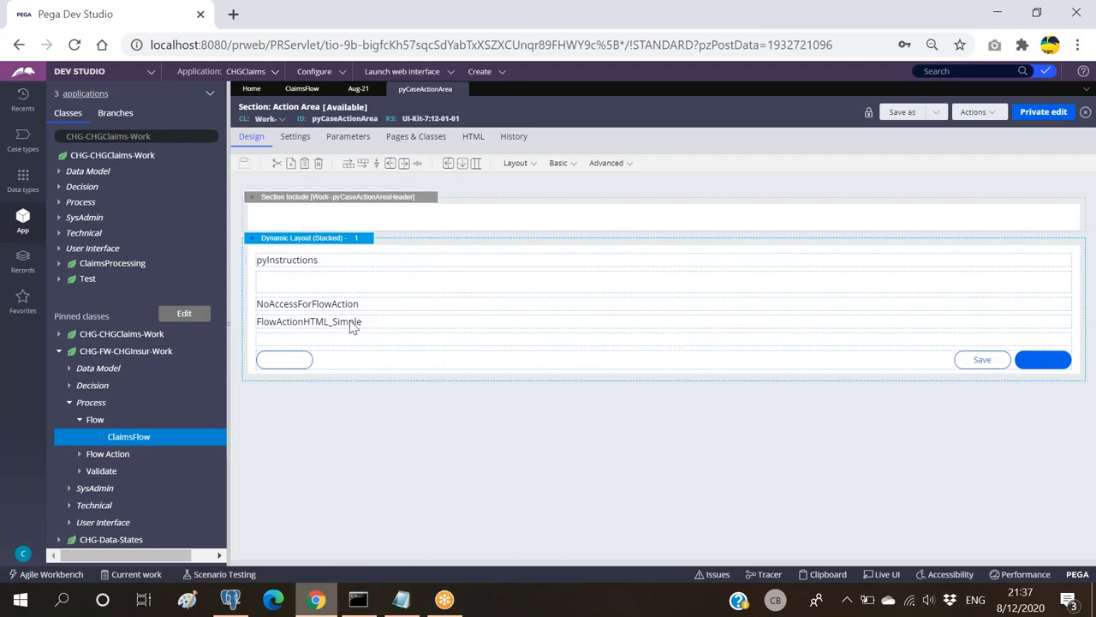
Examine the cell properties of the buttons section include in the Action Area section, leaving them unchanged
{"action": "left_click", "coordinate": [399, 355]}
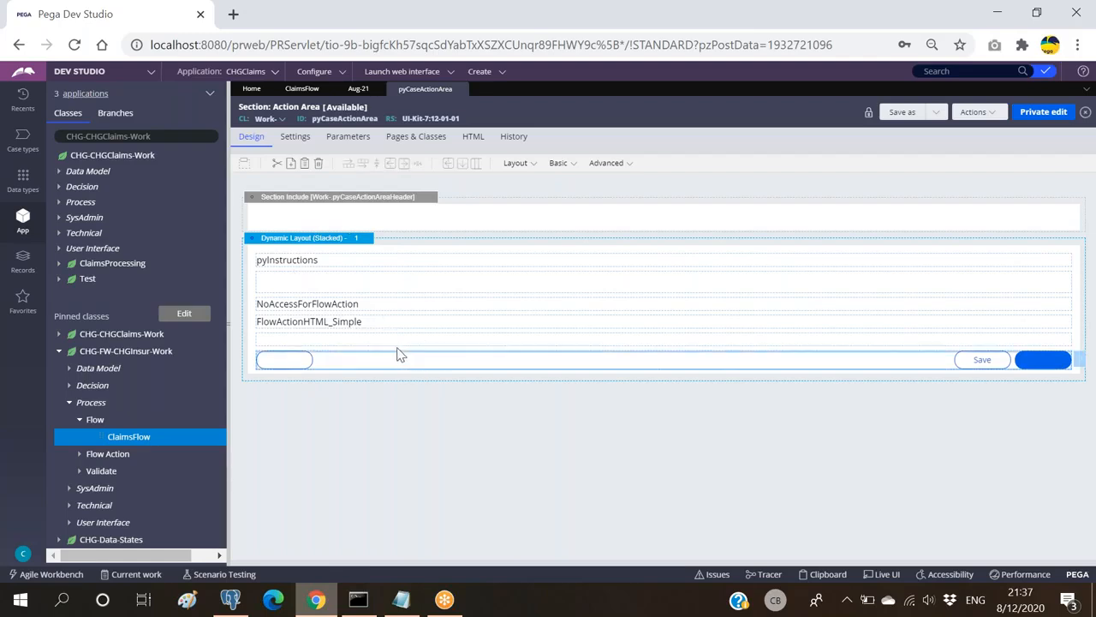
{"action": "left_click", "coordinate": [1081, 361]}
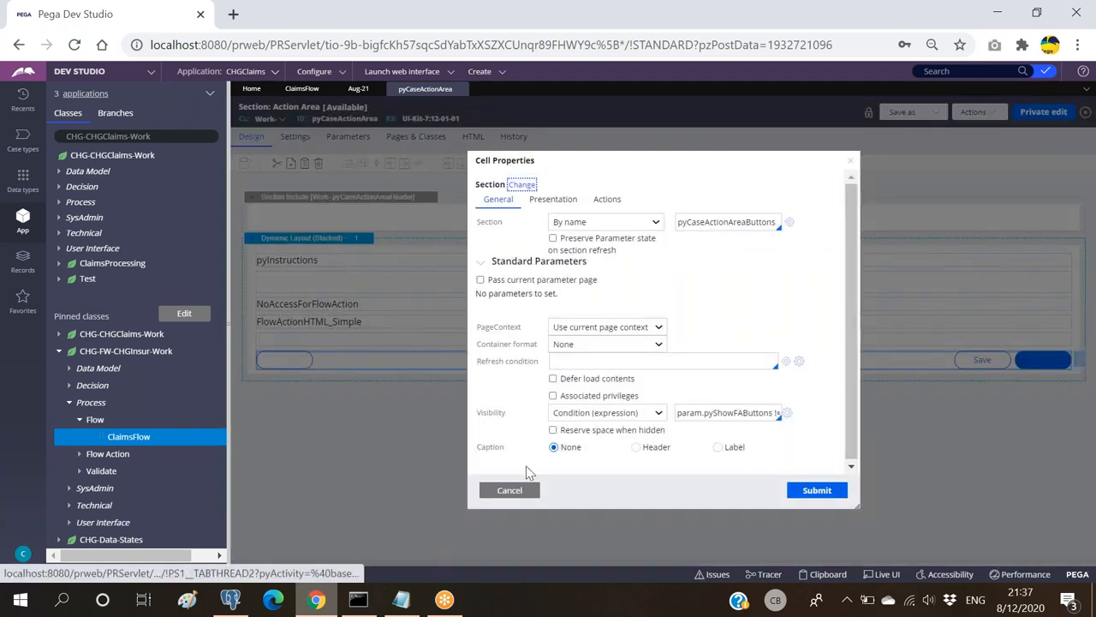
{"action": "left_click", "coordinate": [507, 489]}
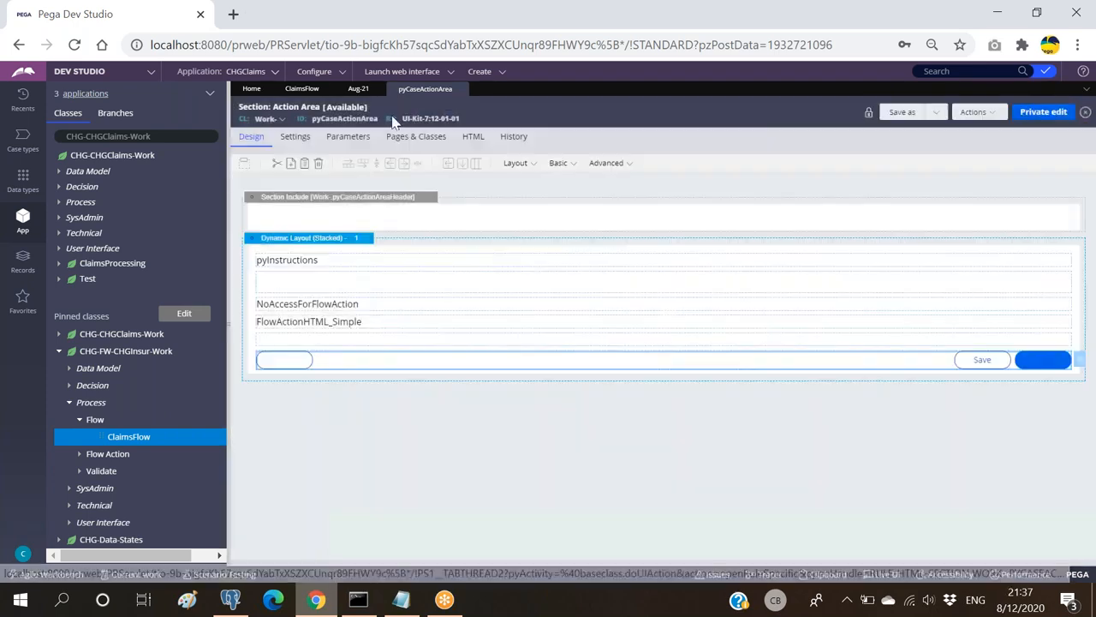
Inspect the running case form again with Live UI, review the ClaimsFlow diagram and return to the pyCaseActionArea section
{"action": "left_click", "coordinate": [358, 89]}
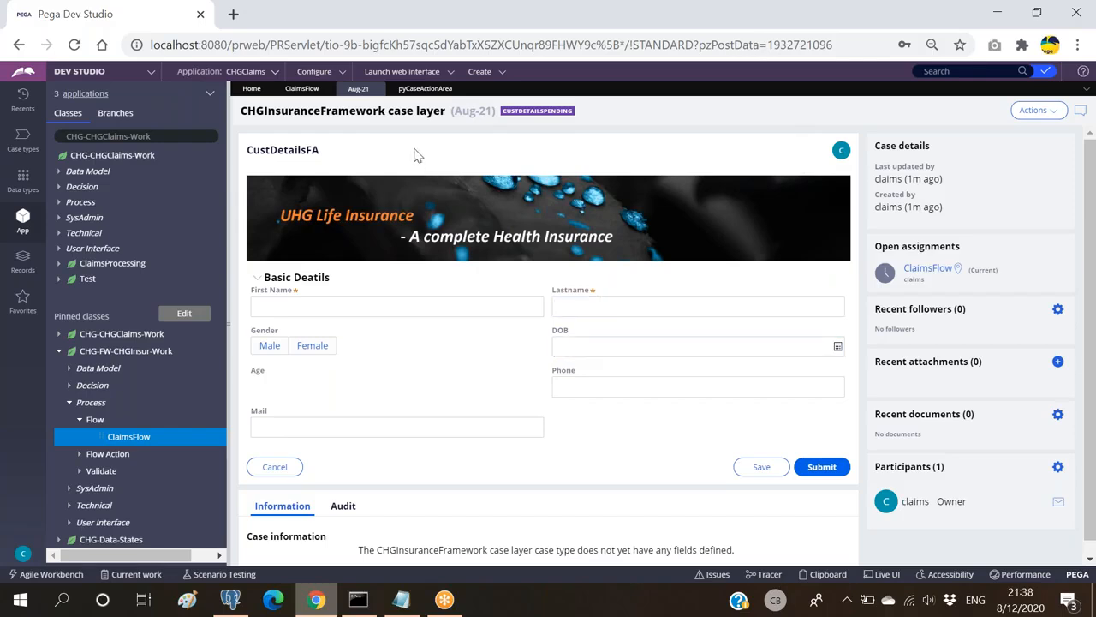
{"action": "left_click", "coordinate": [873, 575]}
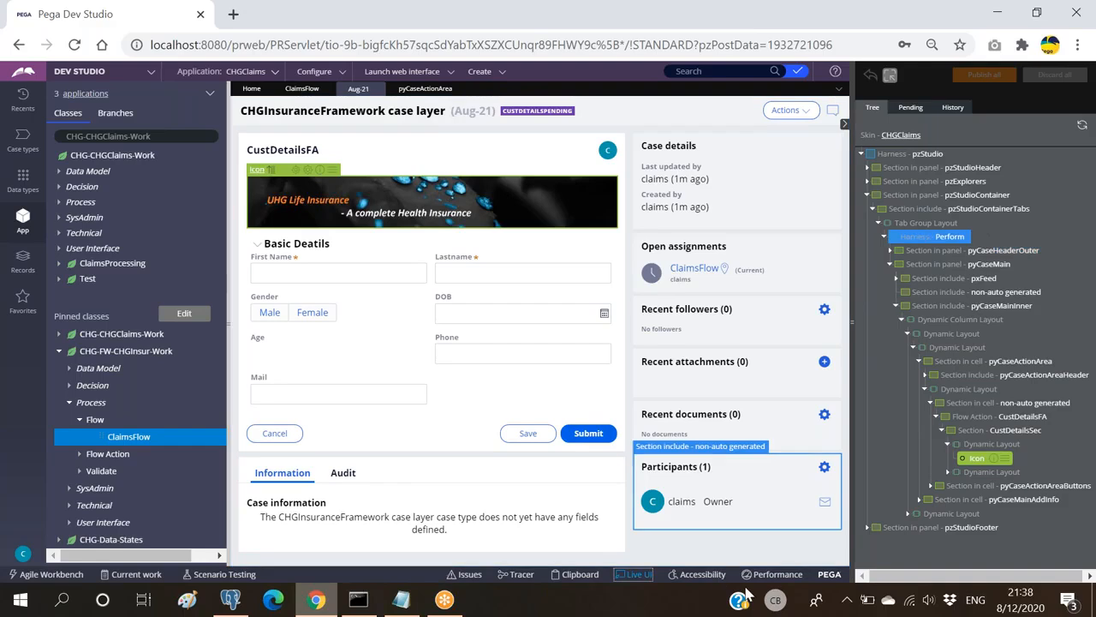
{"action": "left_click", "coordinate": [626, 574]}
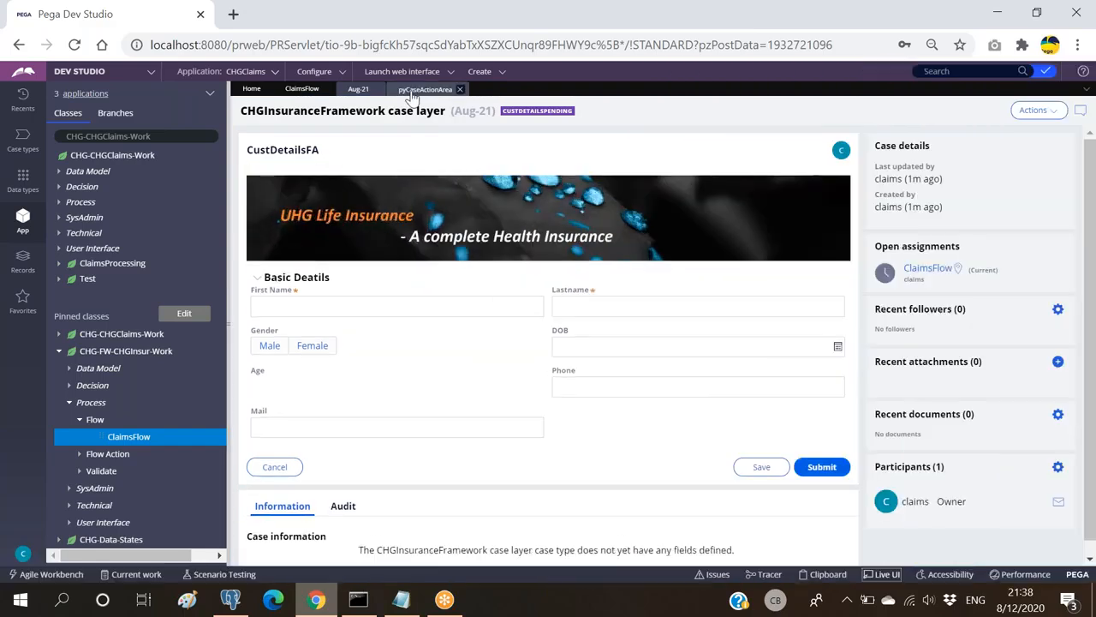
{"action": "left_click", "coordinate": [302, 90]}
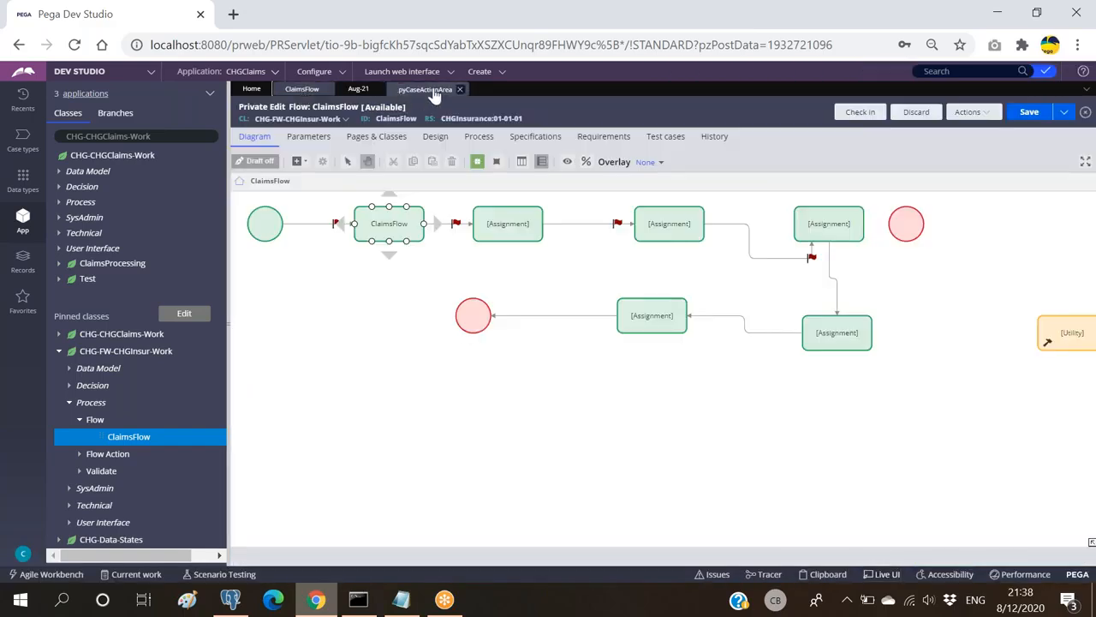
{"action": "left_click", "coordinate": [432, 91]}
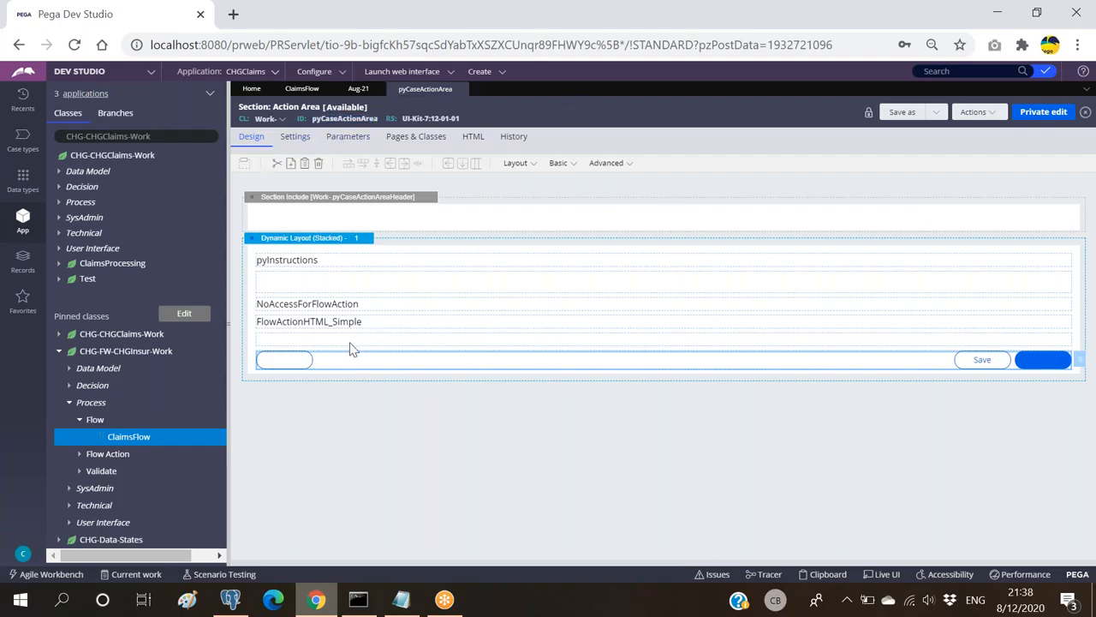
Open the pyCaseActionAreaButtons section rule from the cell properties of the buttons section include
{"action": "left_click", "coordinate": [1080, 364]}
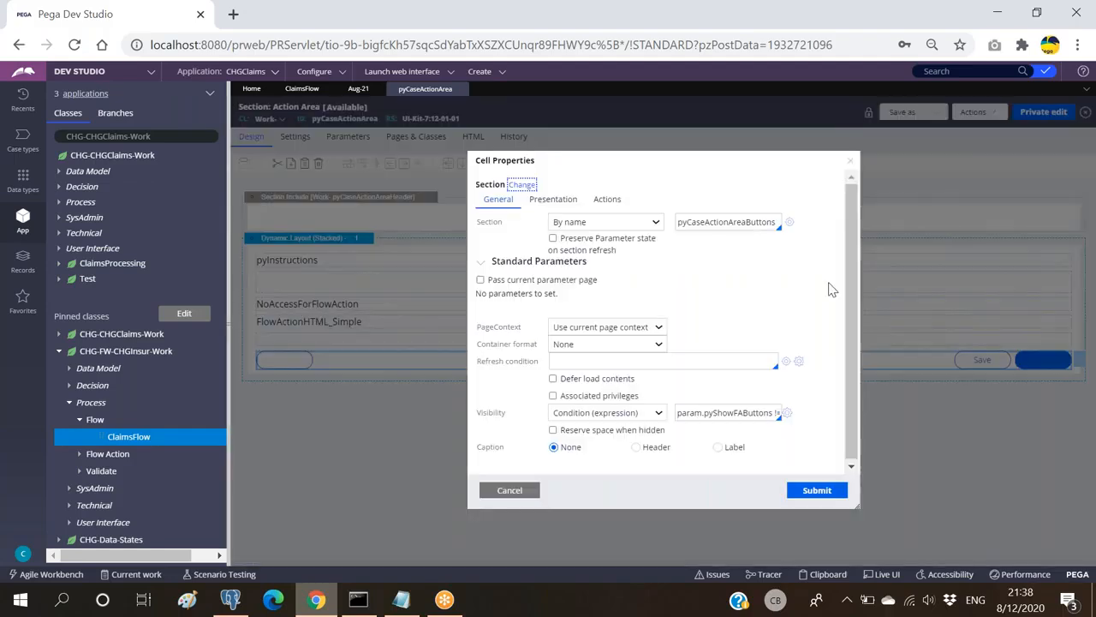
{"action": "double_click", "coordinate": [703, 224]}
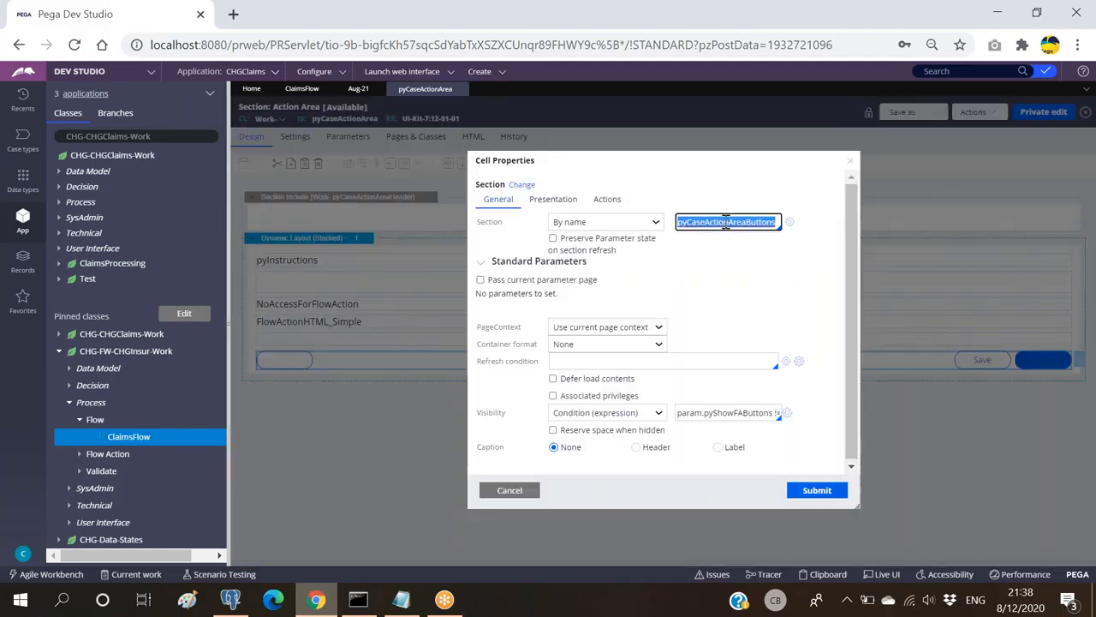
{"action": "left_click", "coordinate": [788, 222]}
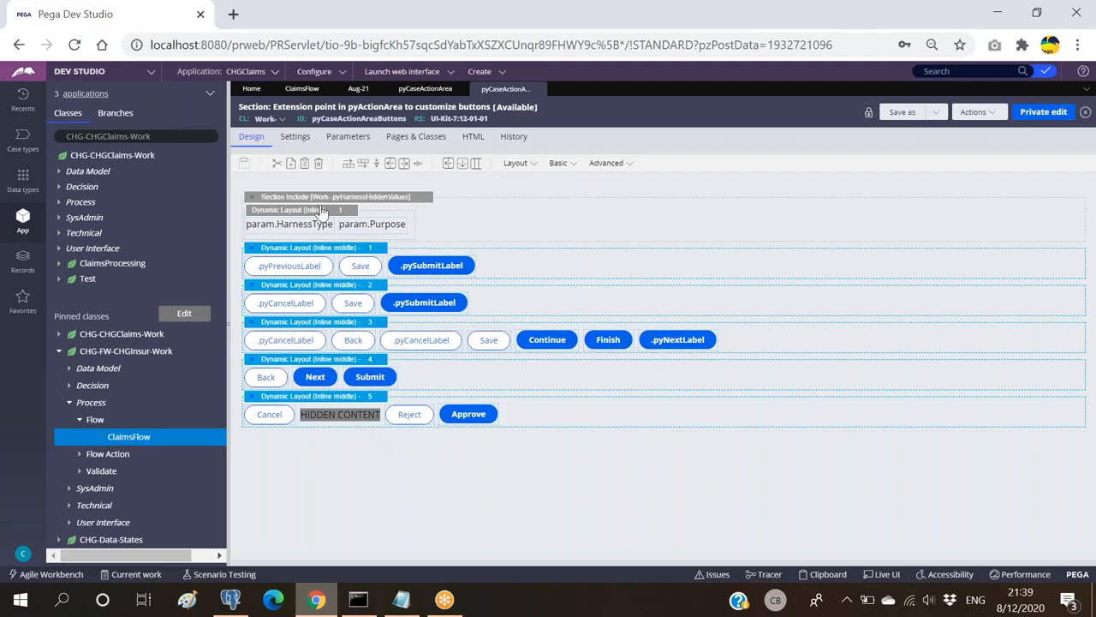
Compare the rule IDs of the buttons section and the Action Area section, dismissing the open cell properties
{"action": "double_click", "coordinate": [375, 118]}
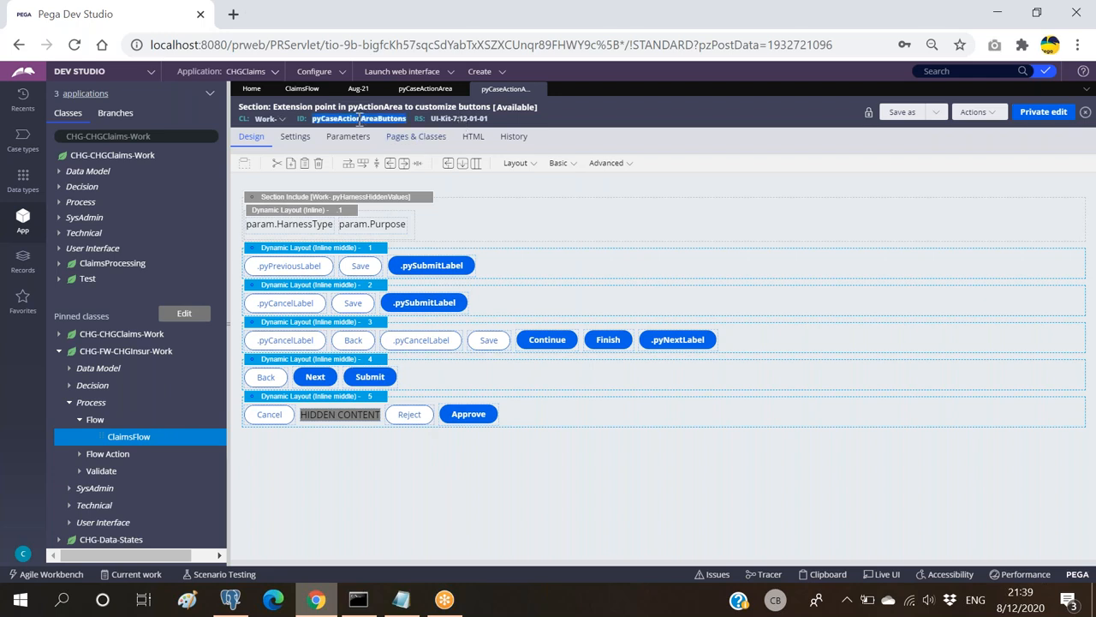
{"action": "left_click", "coordinate": [580, 110]}
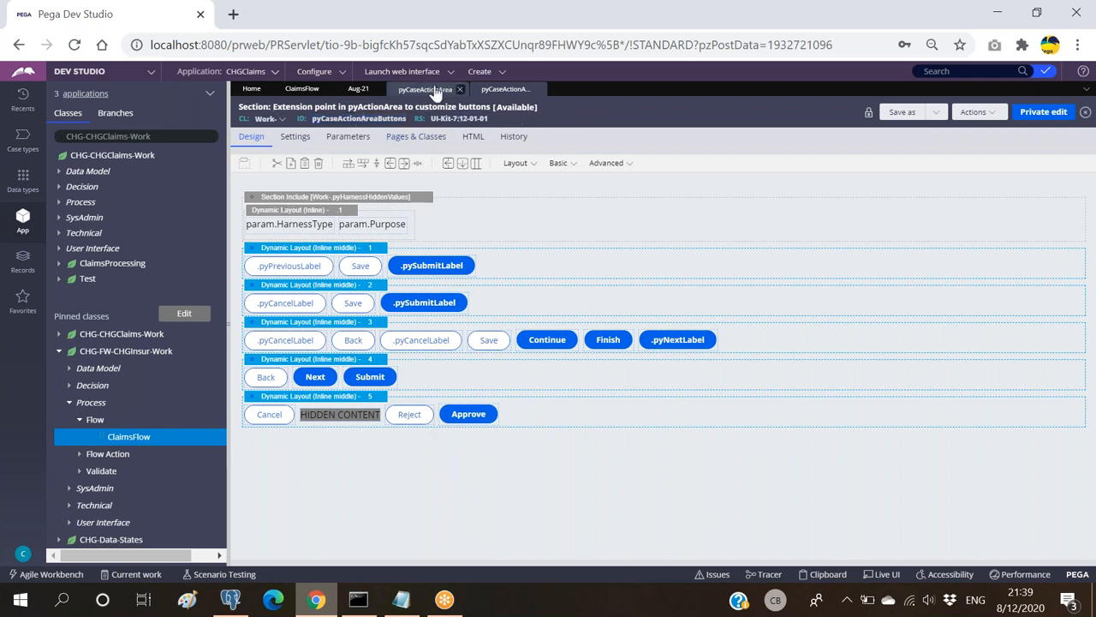
{"action": "left_click", "coordinate": [426, 90]}
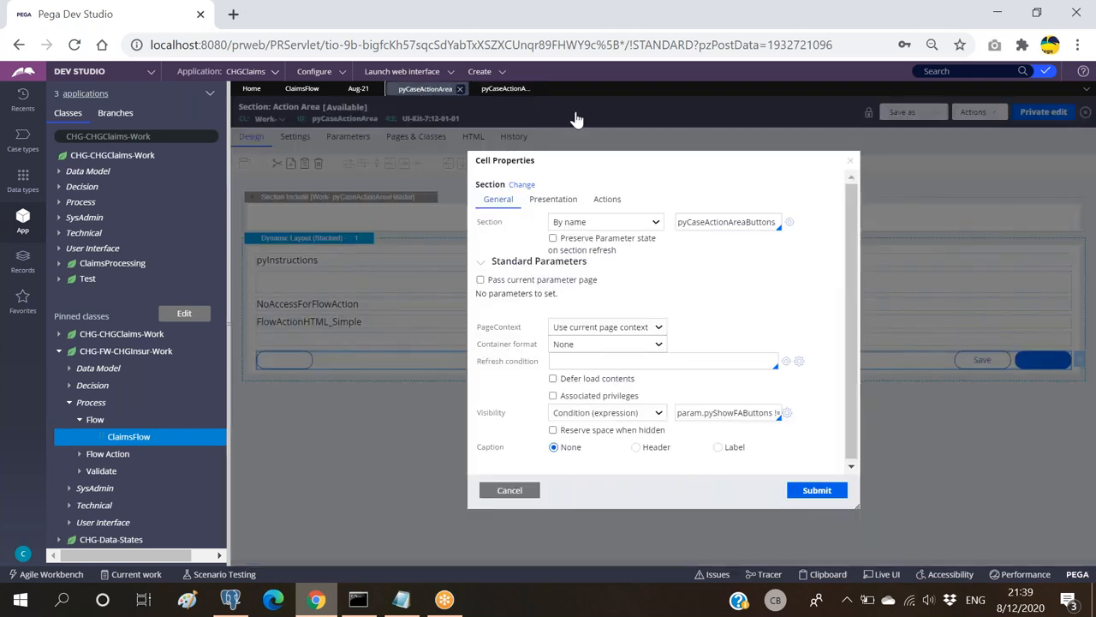
{"action": "left_click", "coordinate": [509, 489]}
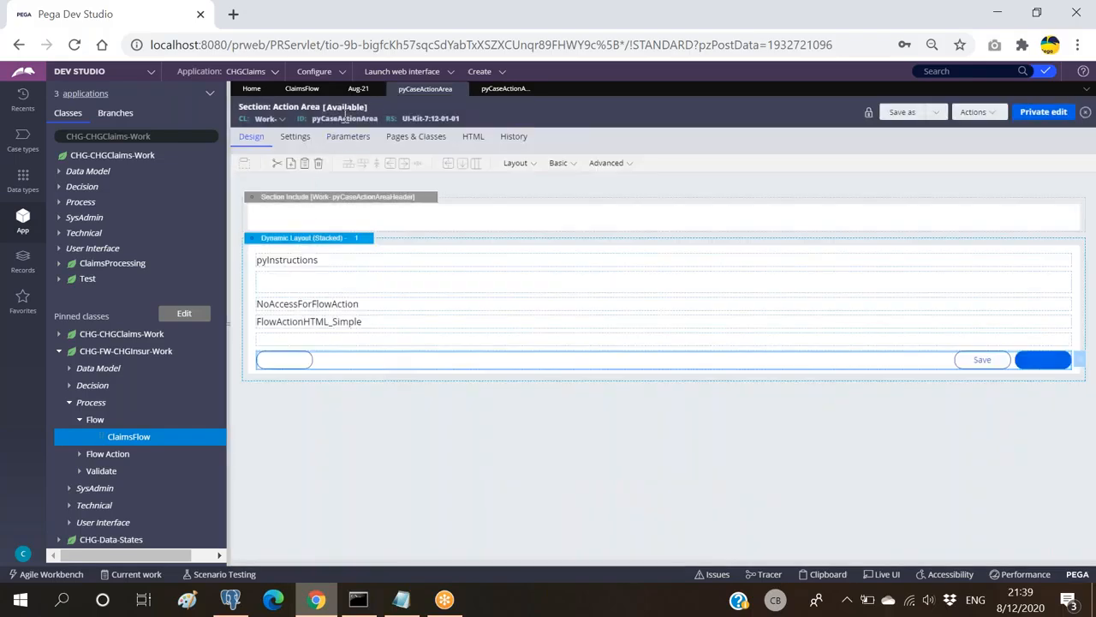
{"action": "double_click", "coordinate": [345, 118]}
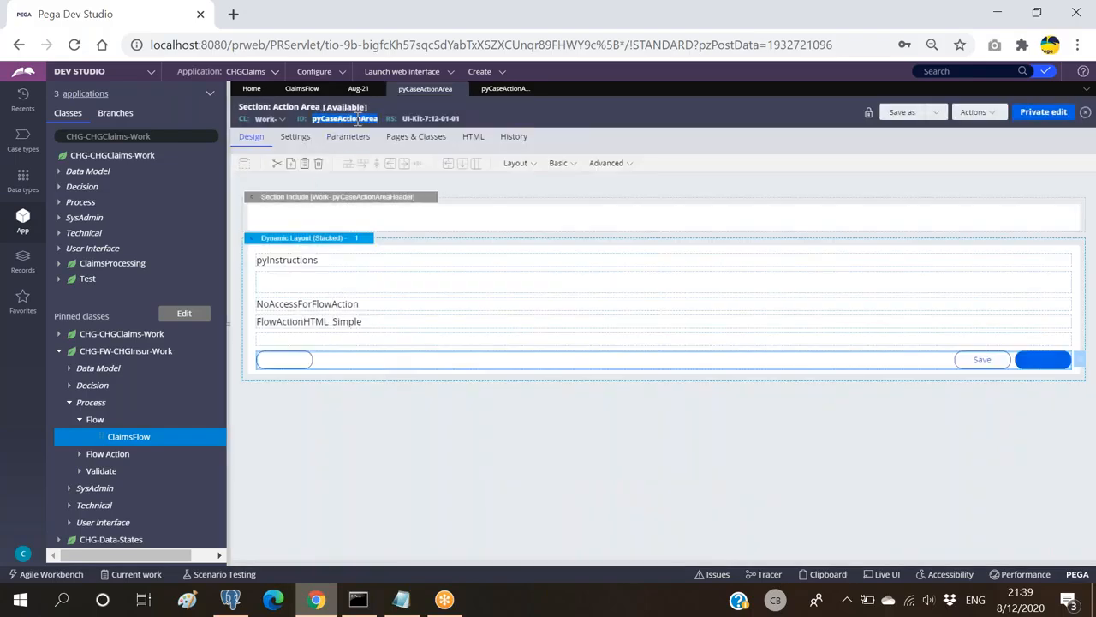
{"action": "left_click", "coordinate": [356, 120]}
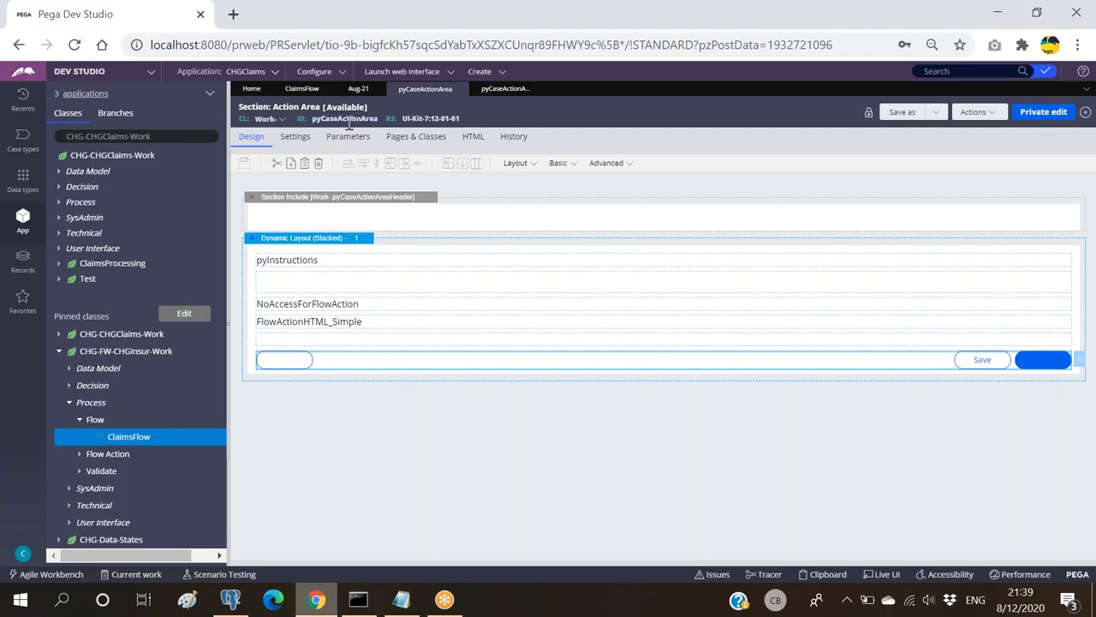
{"action": "double_click", "coordinate": [349, 119]}
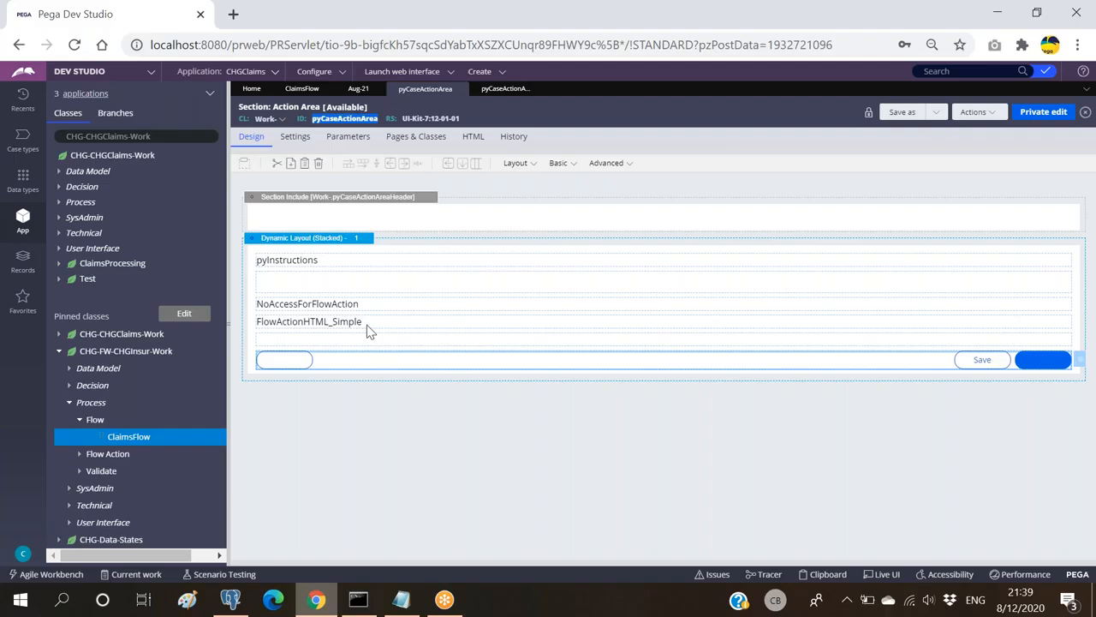
Compare the running case form with the pyCaseActionAreaButtons and pyCaseActionArea sections, selecting the FlowActionHTML_Simple cell in the latter
{"action": "left_click", "coordinate": [353, 89]}
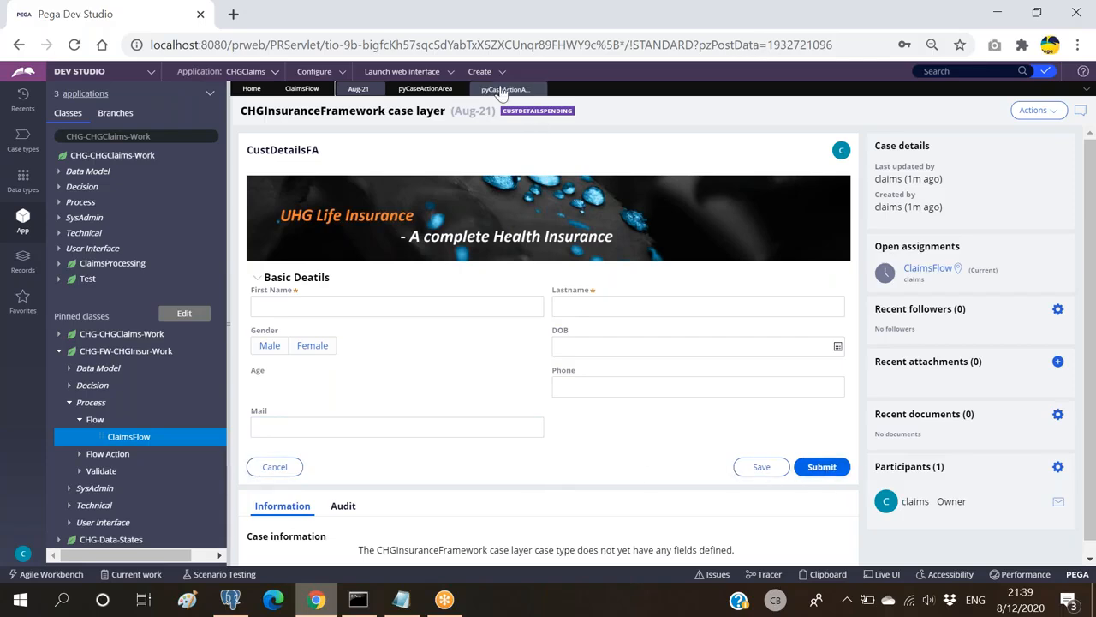
{"action": "left_click", "coordinate": [534, 88]}
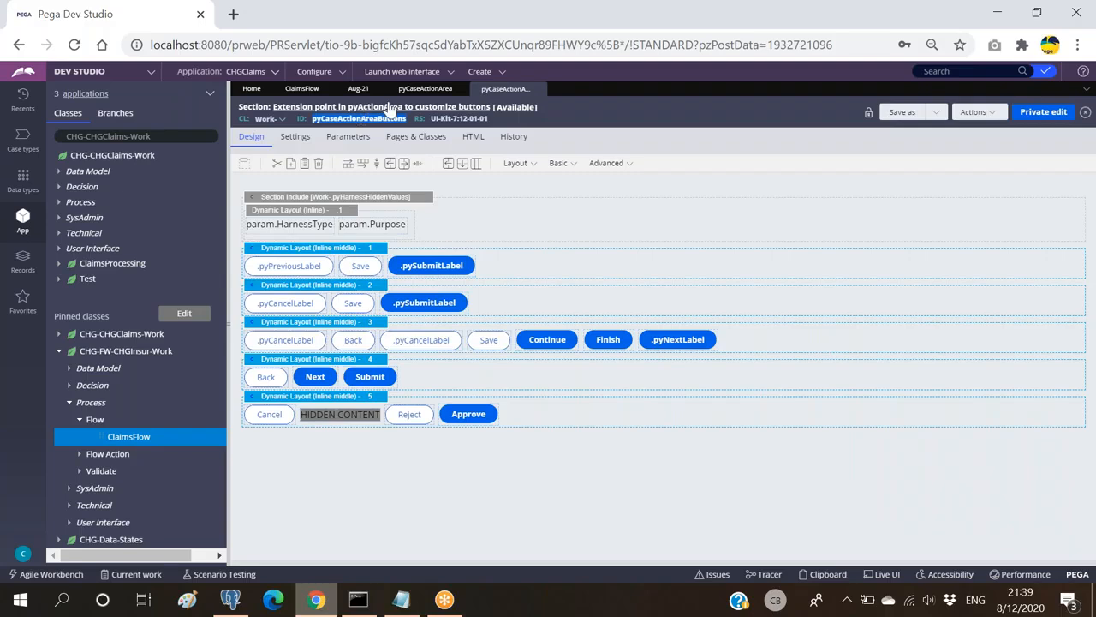
{"action": "left_click", "coordinate": [415, 90]}
{"action": "left_click", "coordinate": [358, 88]}
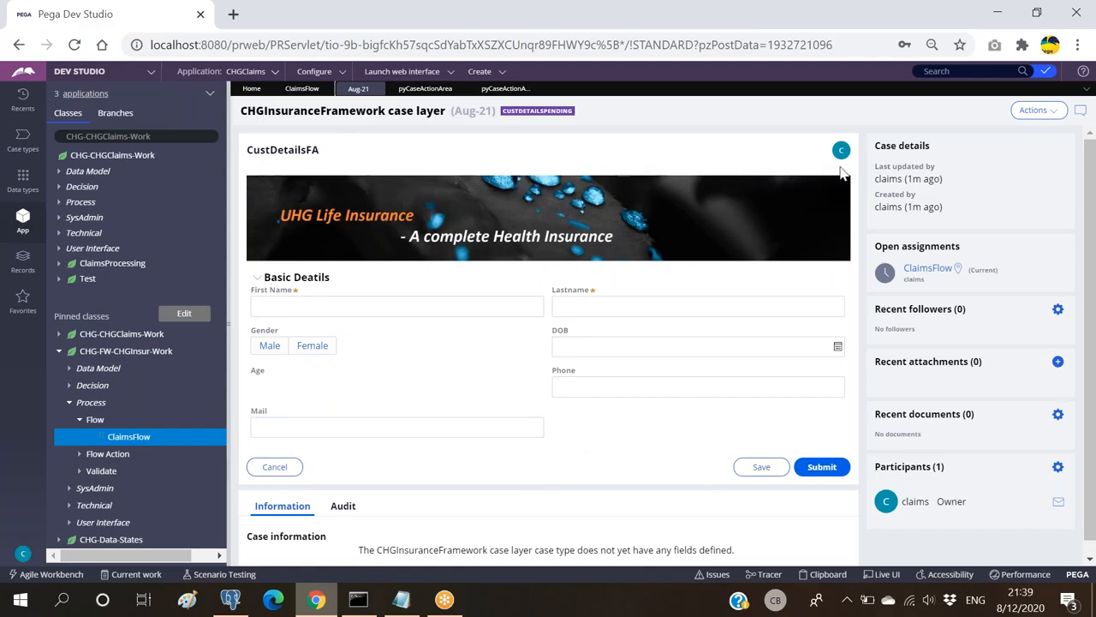
{"action": "left_click", "coordinate": [299, 430]}
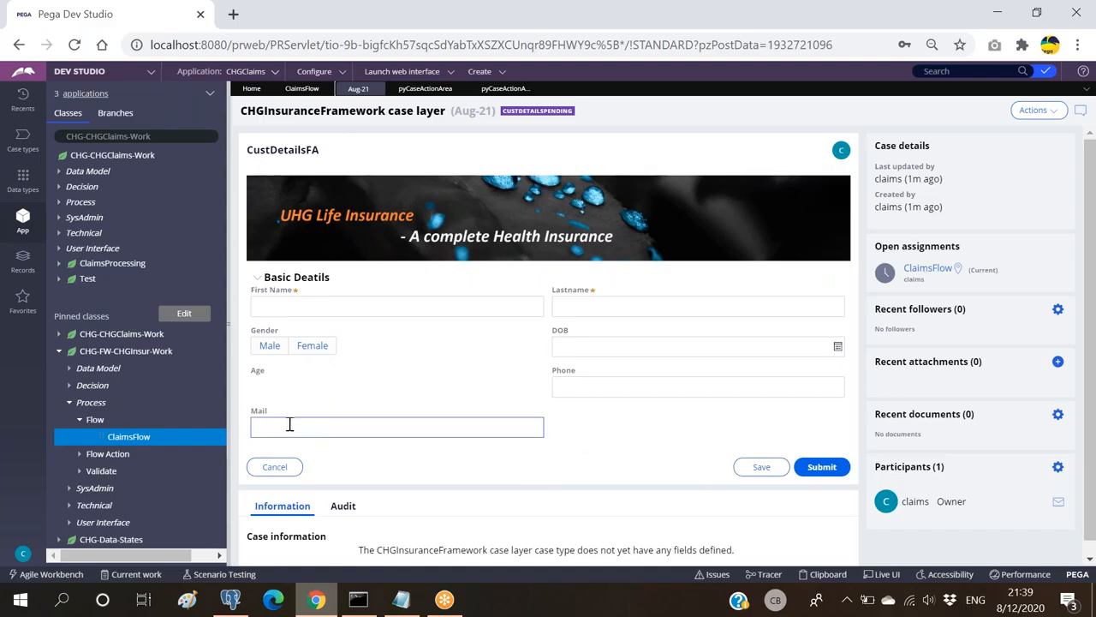
{"action": "left_click", "coordinate": [441, 89]}
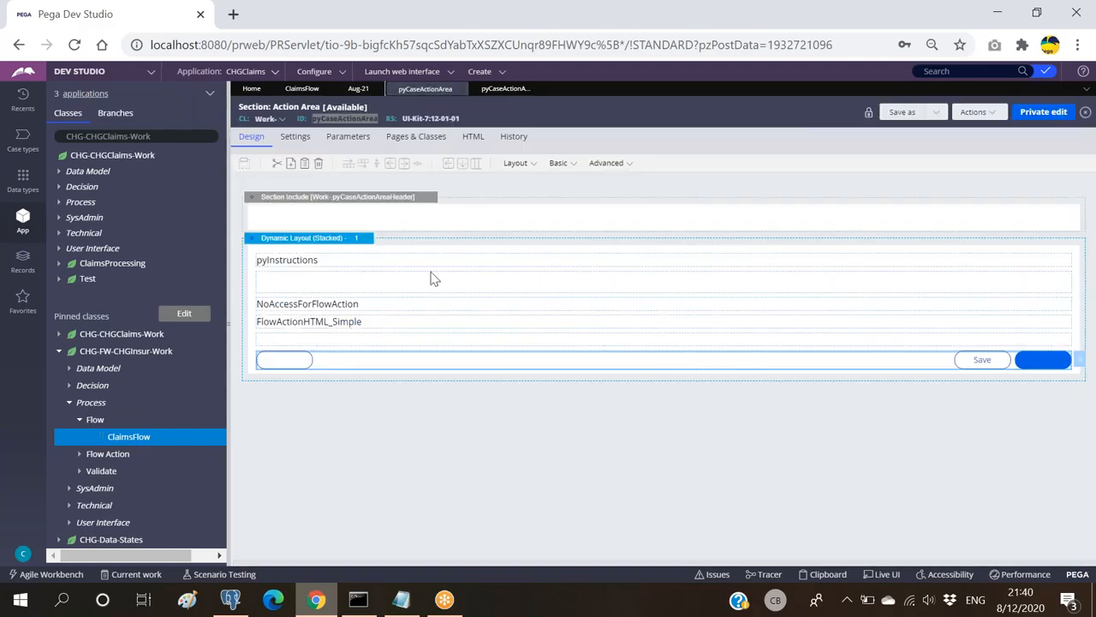
{"action": "left_click", "coordinate": [384, 329]}
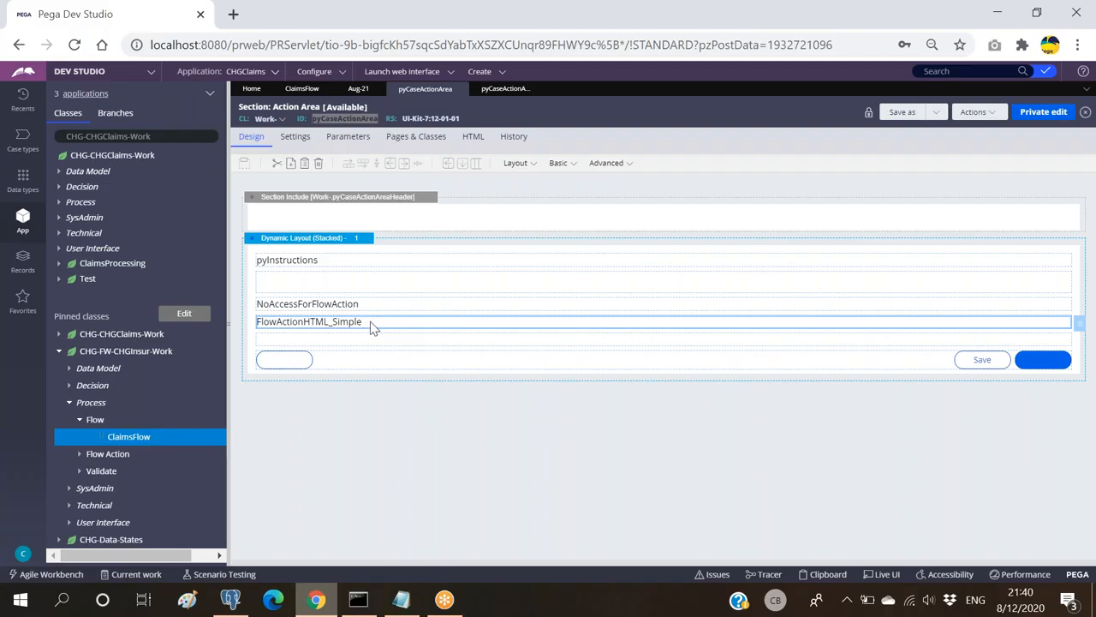
Open the FlowActionHTML_Simple section rule from its cell properties and highlight SectionName in the HTML source
{"action": "left_click", "coordinate": [1080, 327]}
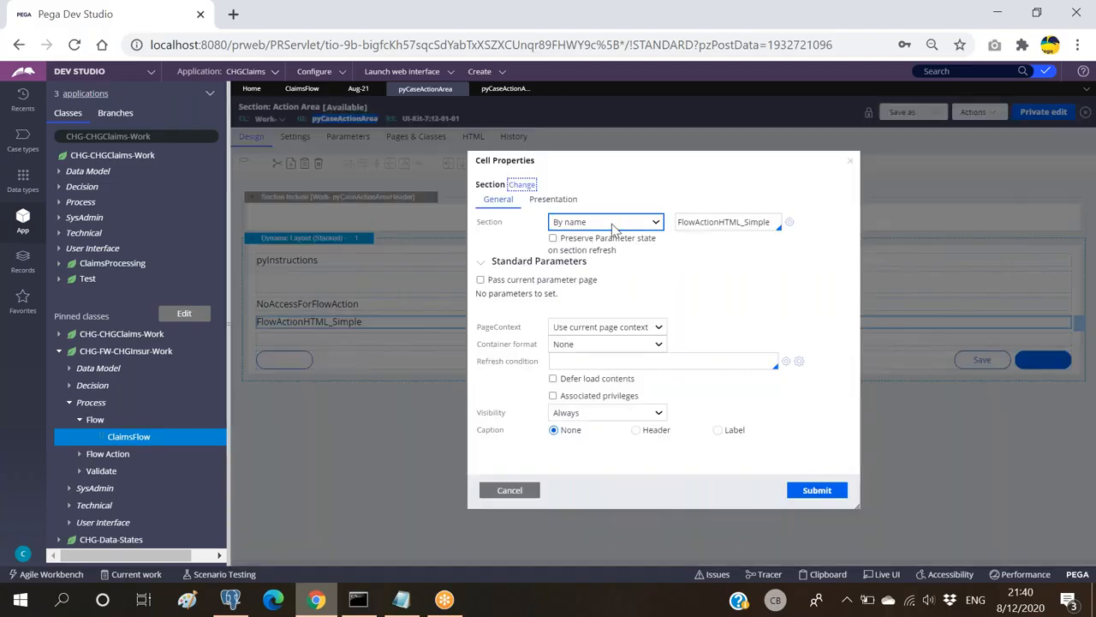
{"action": "left_click", "coordinate": [789, 222]}
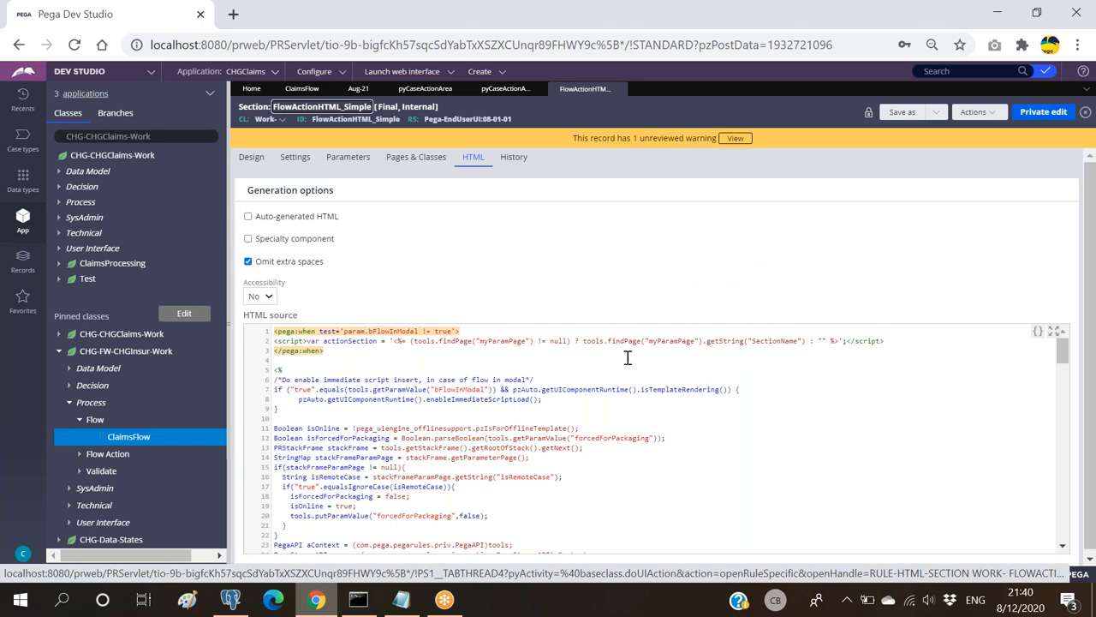
{"action": "left_click", "coordinate": [773, 343]}
{"action": "double_click", "coordinate": [773, 341]}
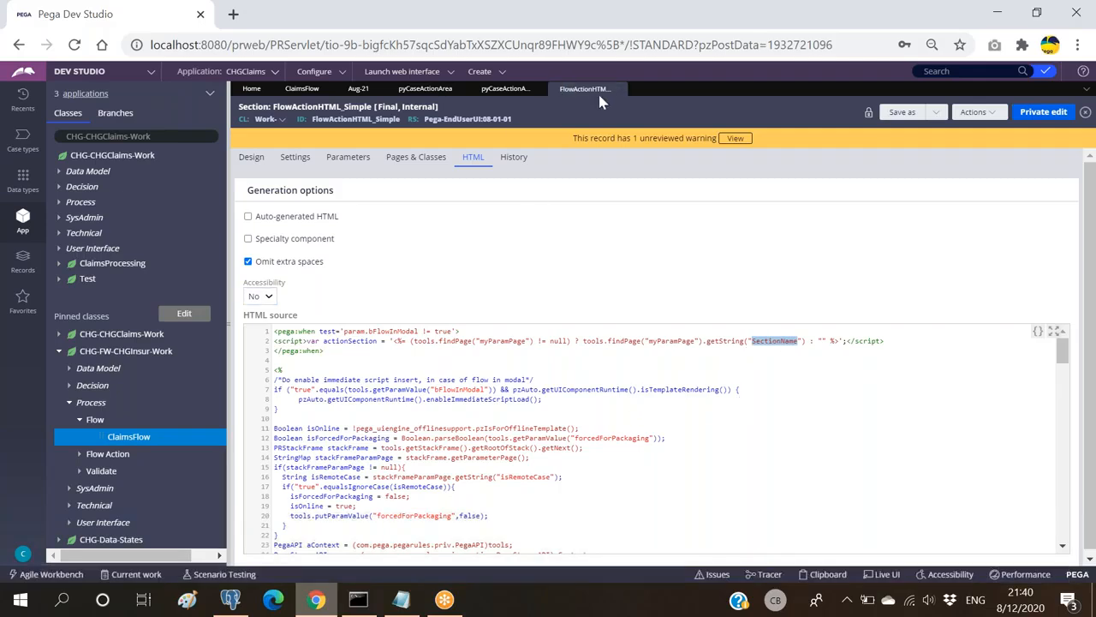
Close the FlowActionHTML_Simple rule and dismiss the open cell properties in the Action Area section
{"action": "left_click", "coordinate": [618, 90]}
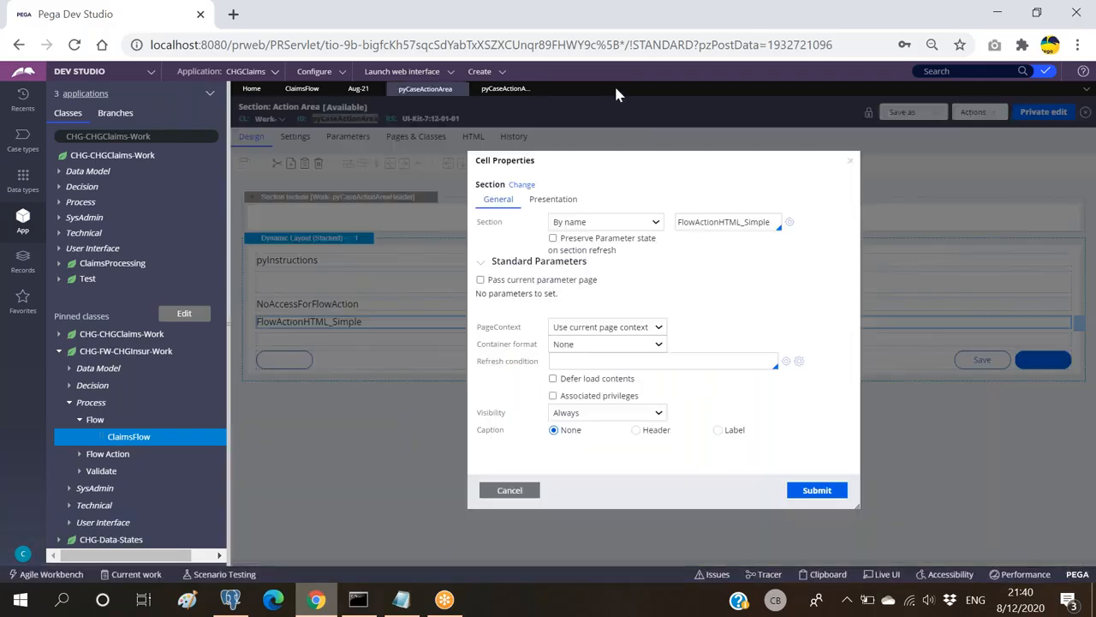
{"action": "left_click", "coordinate": [510, 490]}
{"action": "left_click", "coordinate": [542, 116]}
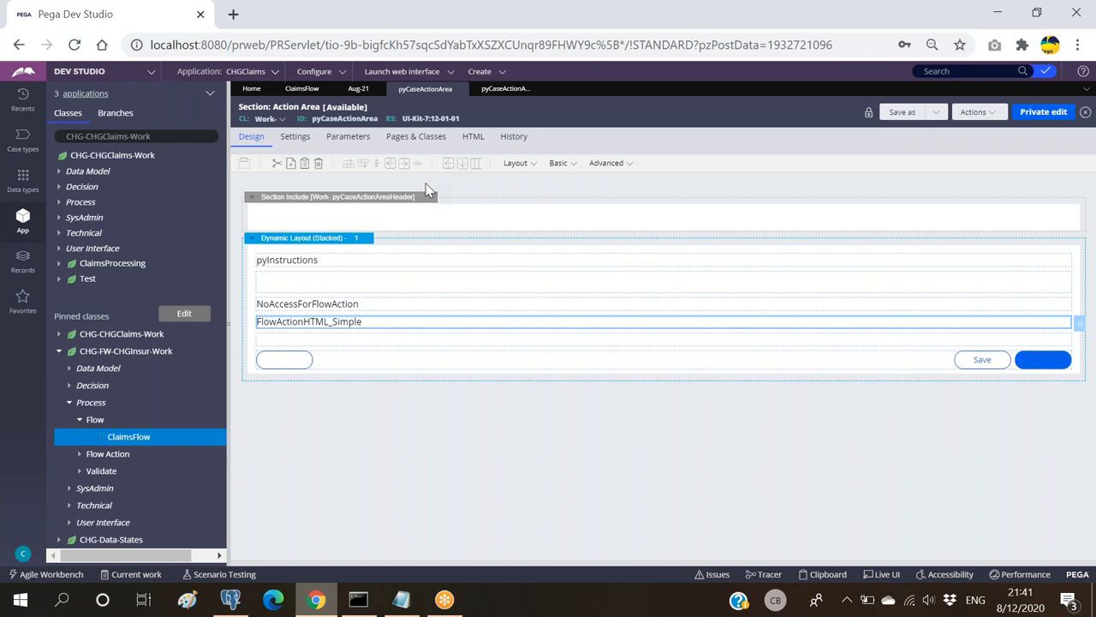
Examine the case creation settings in the ClaimsFlow process configuration, including the harness shown when no assignment is performed
{"action": "left_click", "coordinate": [302, 89]}
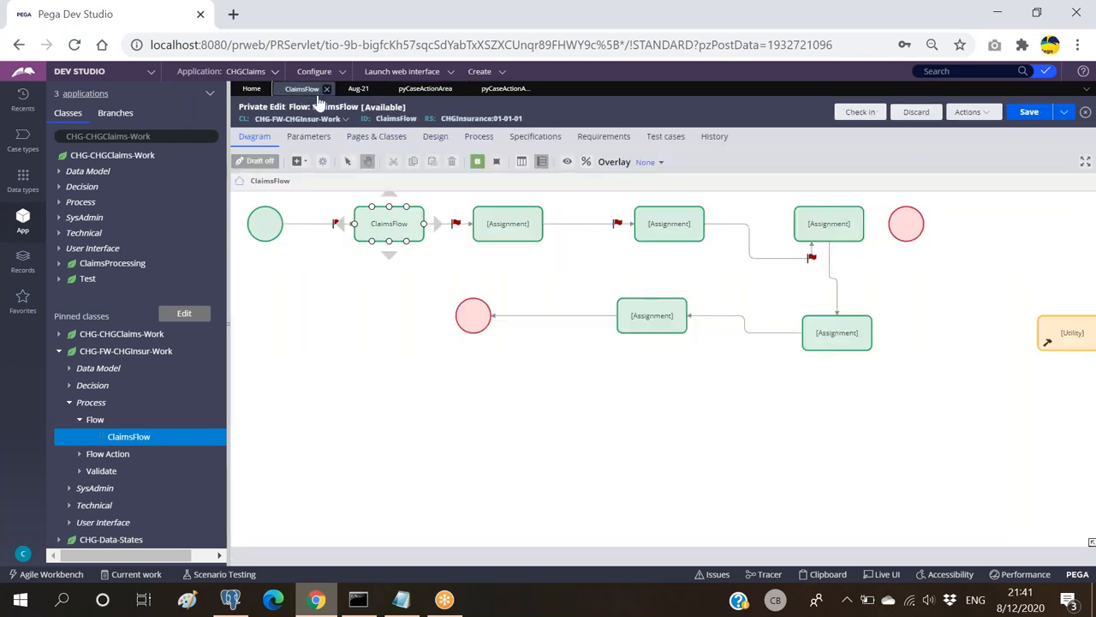
{"action": "left_click", "coordinate": [478, 138]}
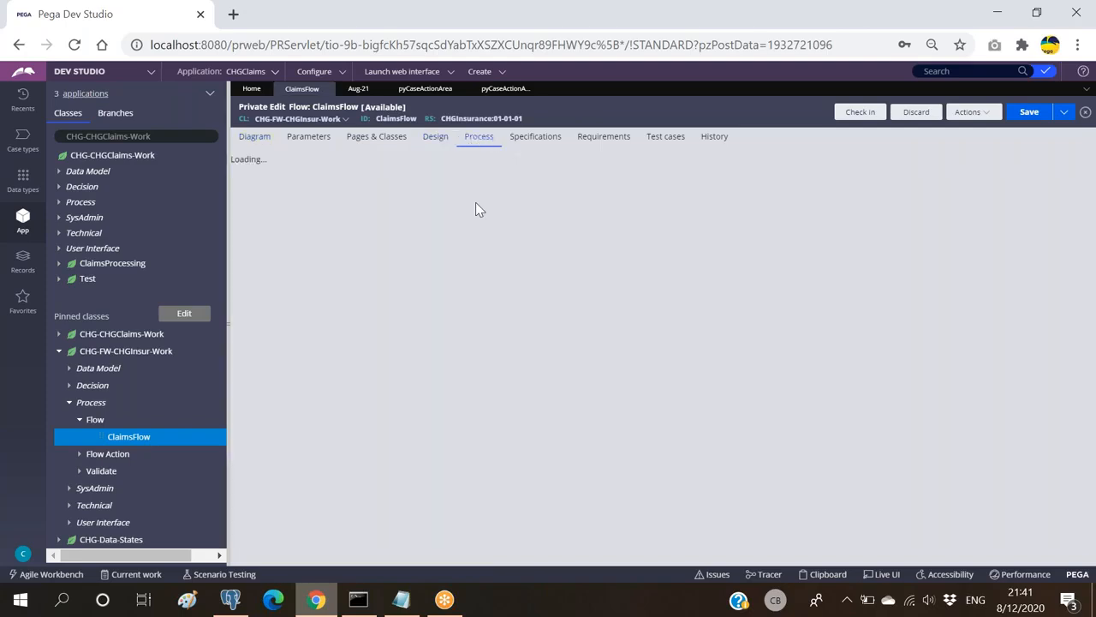
{"action": "scroll", "coordinate": [376, 300], "scroll_direction": "down", "scroll_amount": 3}
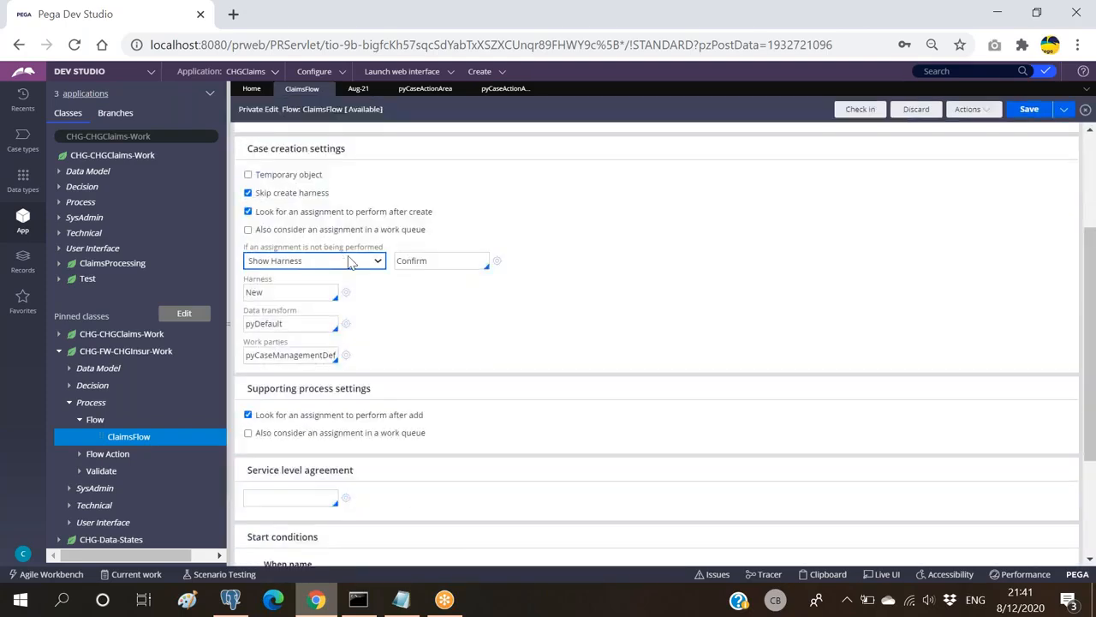
{"action": "left_click", "coordinate": [435, 260]}
{"action": "scroll", "coordinate": [561, 224], "scroll_direction": "up", "scroll_amount": 1}
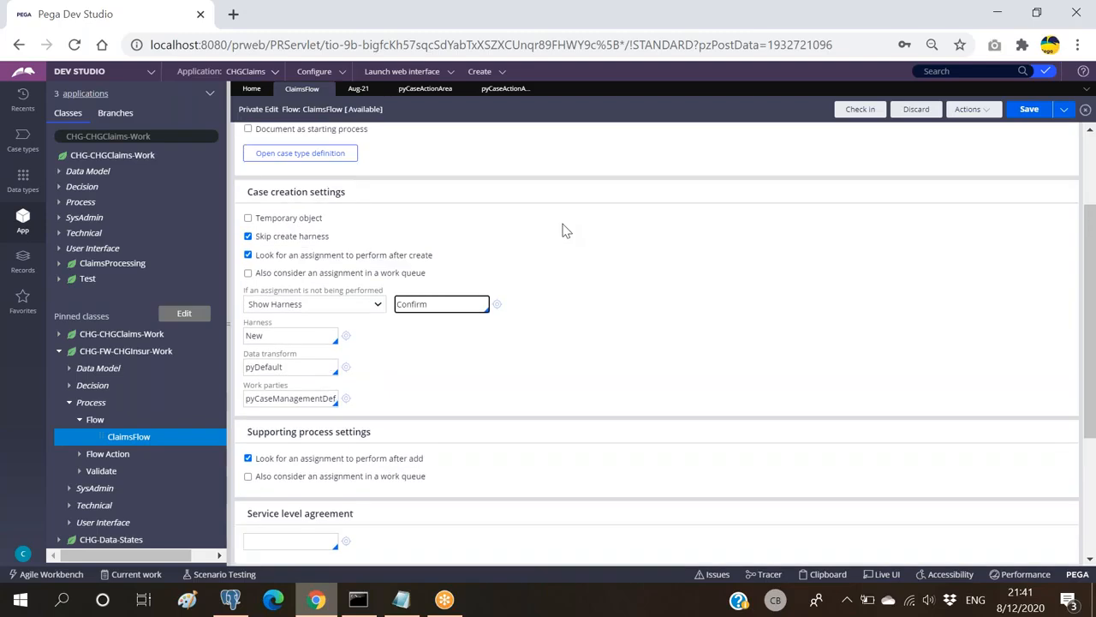
{"action": "scroll", "coordinate": [514, 214], "scroll_direction": "up", "scroll_amount": 3}
Close the pyCaseActionAreaButtons and pyCaseActionArea section rules and return to the running case form
{"action": "left_click", "coordinate": [425, 89]}
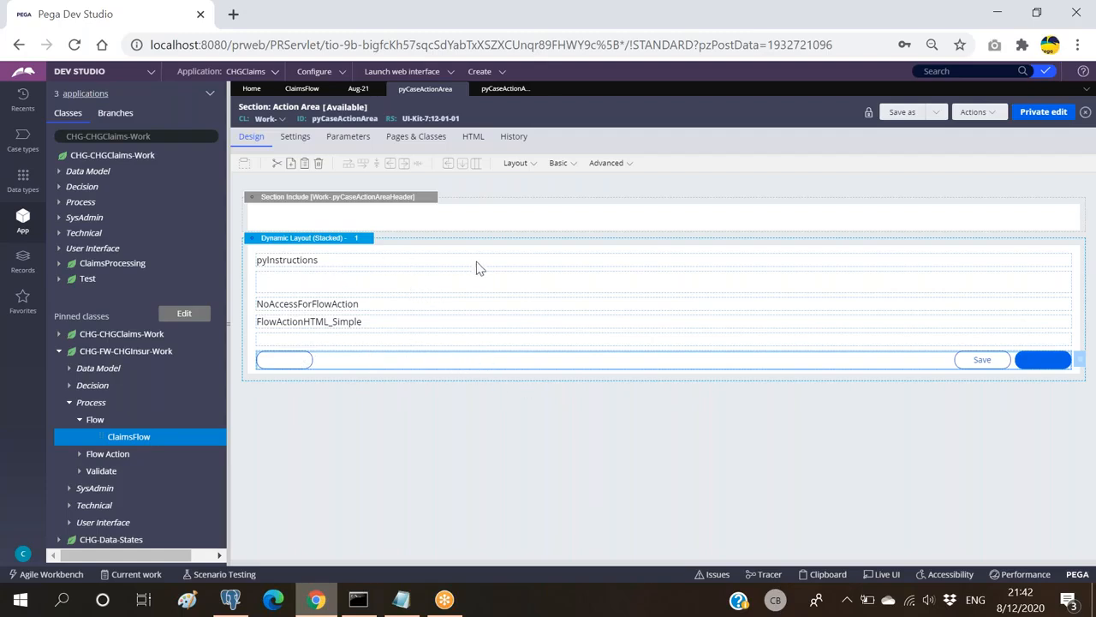
{"action": "left_click", "coordinate": [504, 89]}
{"action": "left_click", "coordinate": [535, 89]}
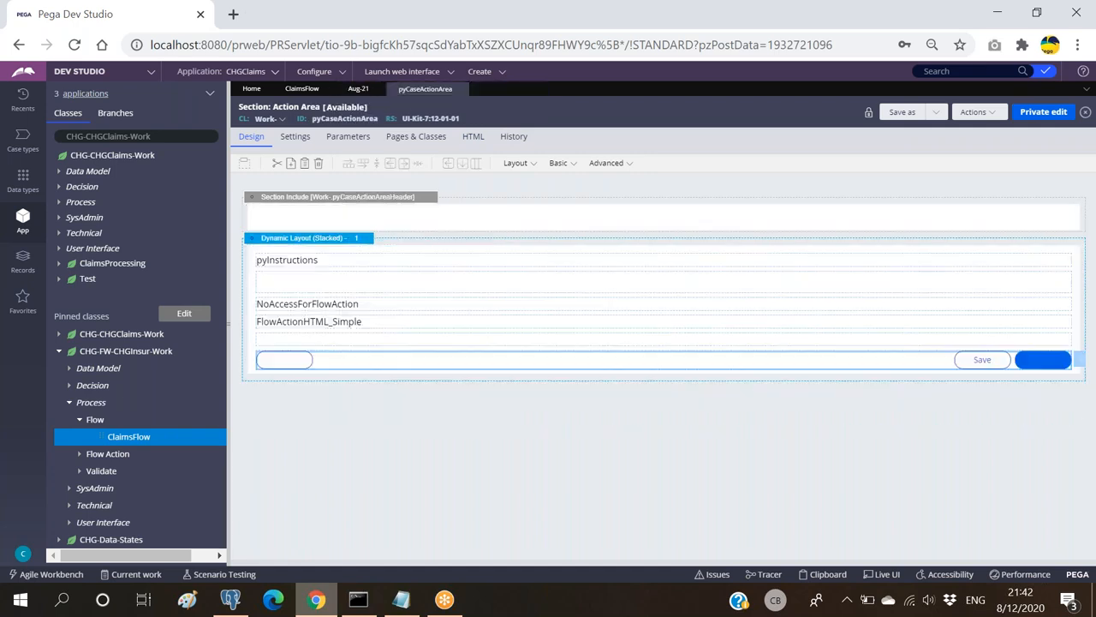
{"action": "left_click", "coordinate": [454, 89]}
{"action": "left_click", "coordinate": [358, 89]}
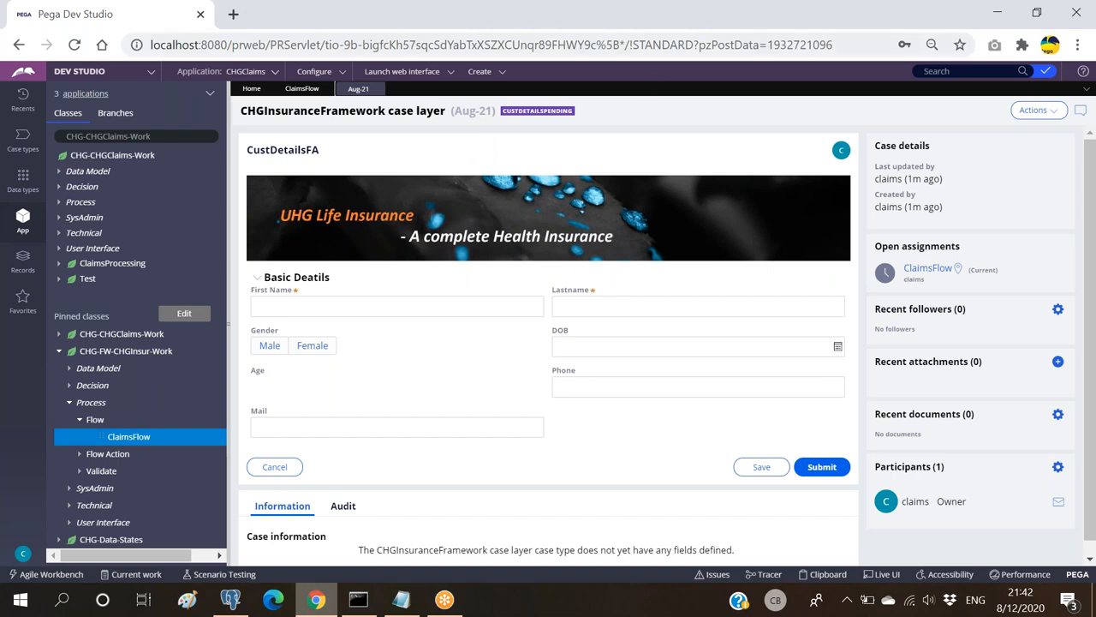
Review the recent items and class explorer, highlighting the running case's action area and its case title
{"action": "left_click", "coordinate": [25, 100]}
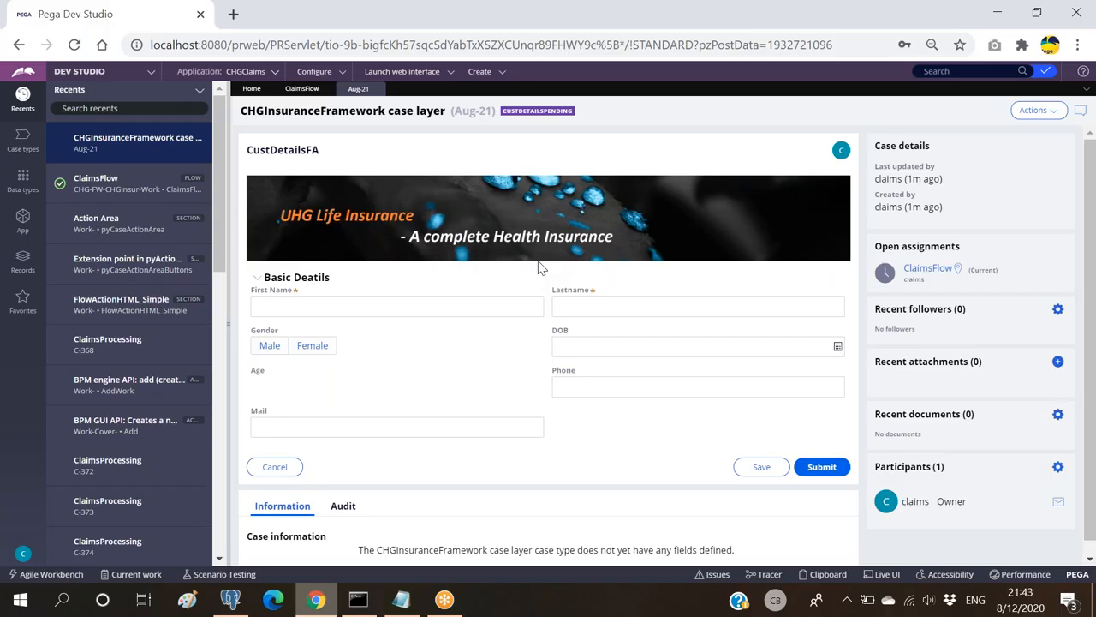
{"action": "left_click", "coordinate": [22, 219]}
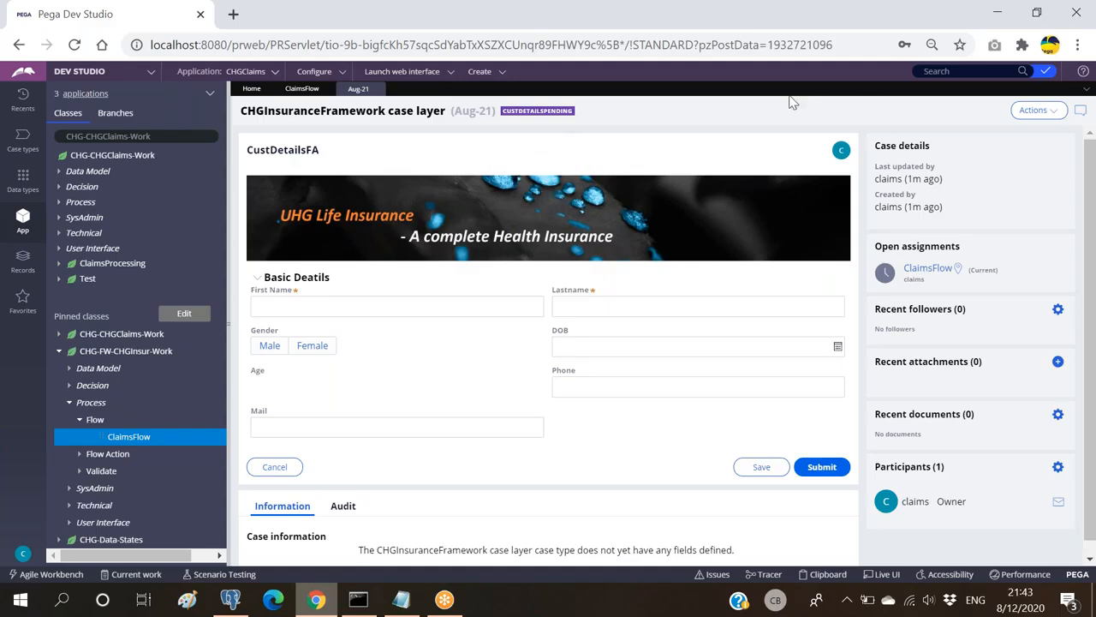
{"action": "left_click_drag", "start_coordinate": [246, 150], "coordinate": [835, 489]}
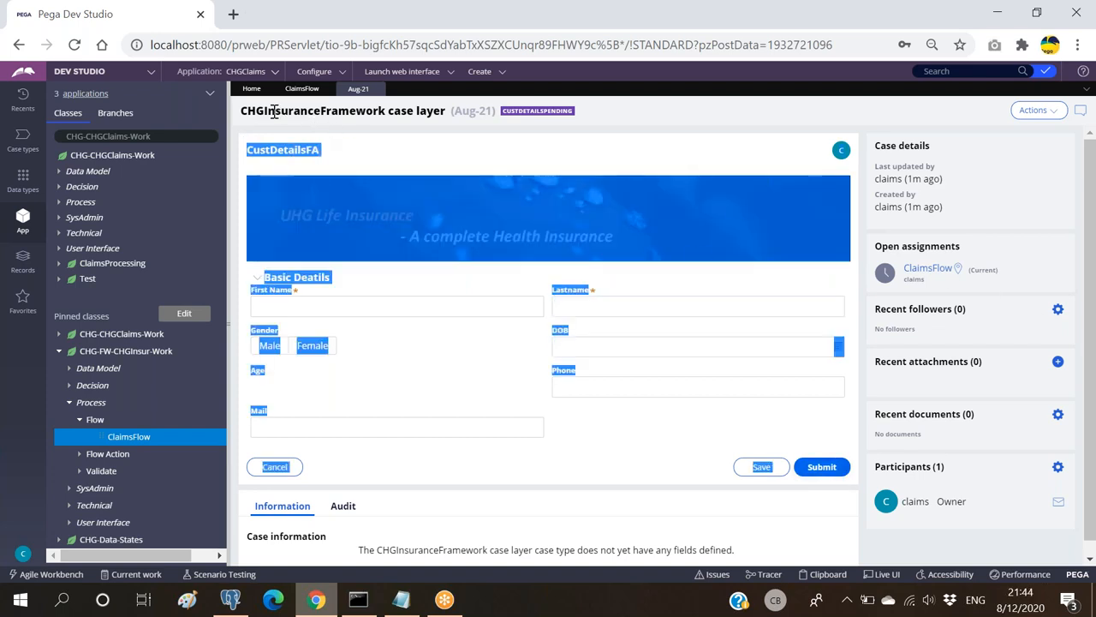
{"action": "left_click_drag", "start_coordinate": [256, 110], "coordinate": [413, 109]}
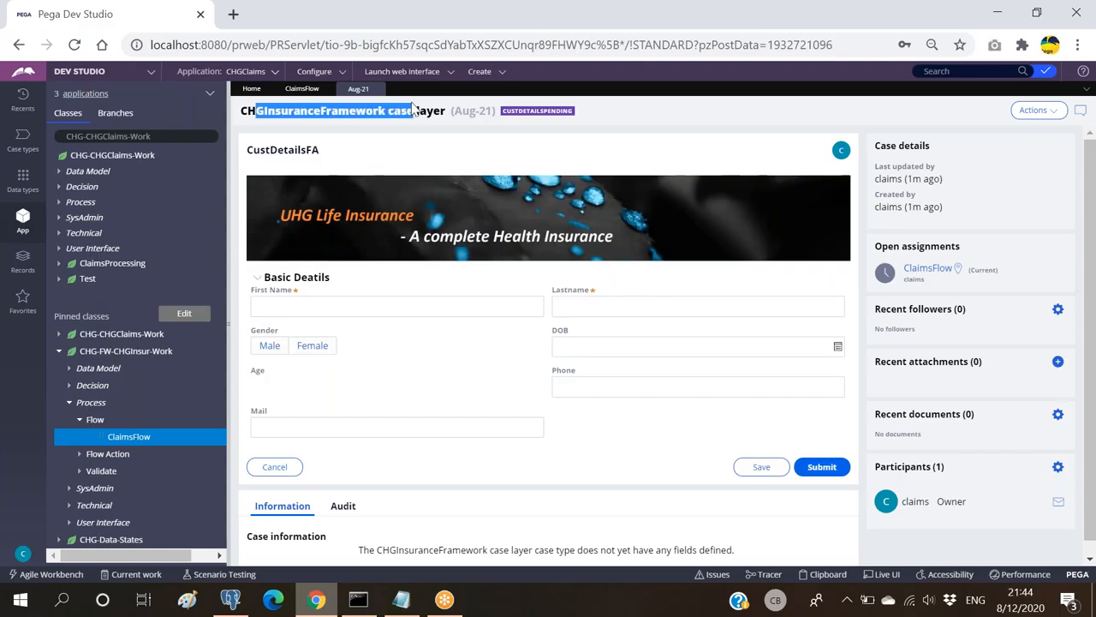
{"action": "left_click", "coordinate": [655, 113]}
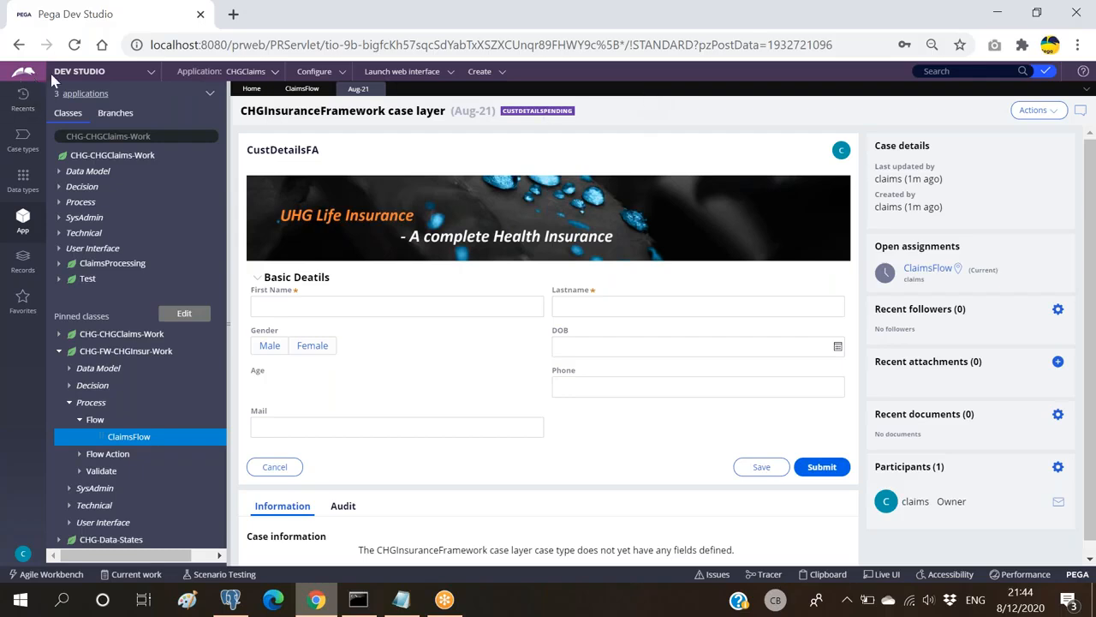
Launch the Case Manager portal in a new browser tab and switch the Dev Studio workspace to Admin Studio
{"action": "mouse_move", "coordinate": [417, 73]}
{"action": "left_click", "coordinate": [407, 91]}
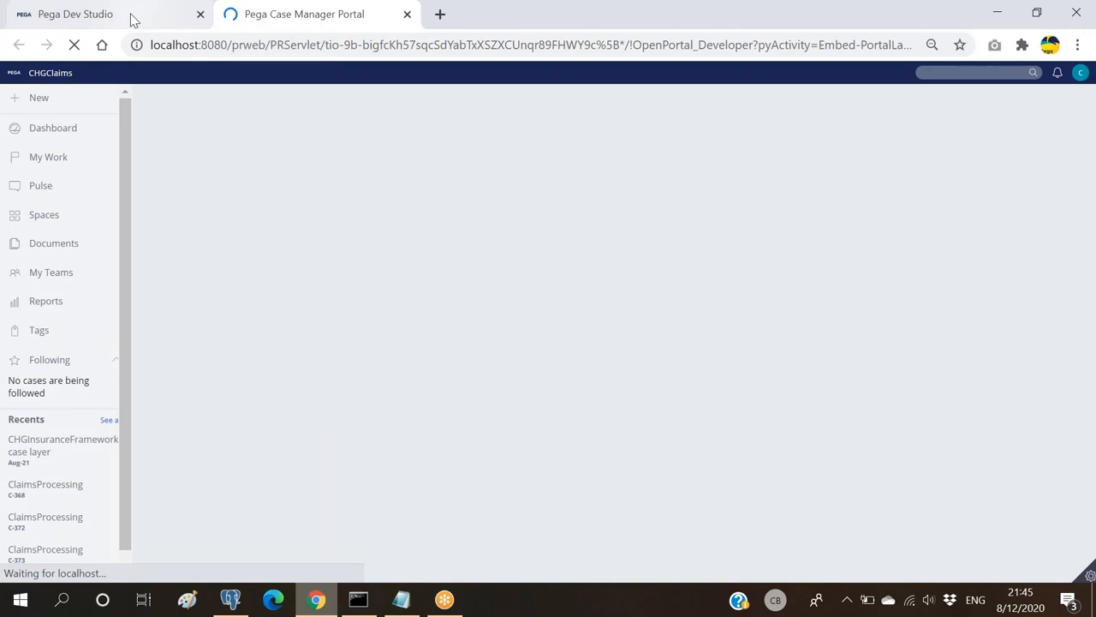
{"action": "left_click", "coordinate": [129, 16]}
{"action": "mouse_move", "coordinate": [86, 73]}
{"action": "left_click", "coordinate": [83, 91]}
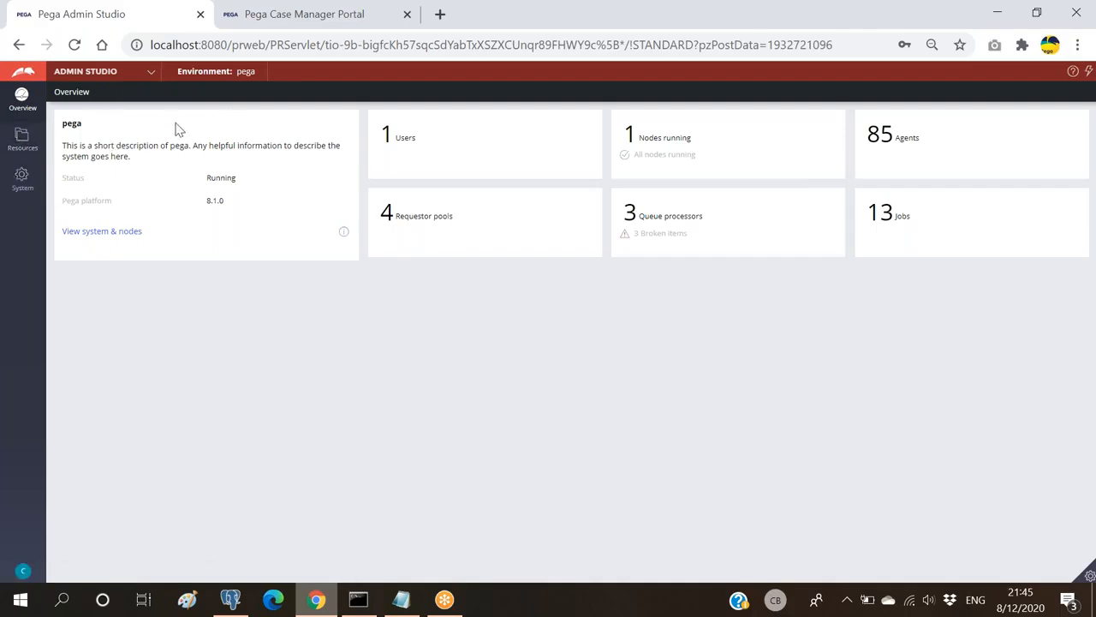
Open the first Nominee Info assignment from the Case Manager dashboard worklist and examine its case form
{"action": "left_click", "coordinate": [299, 19]}
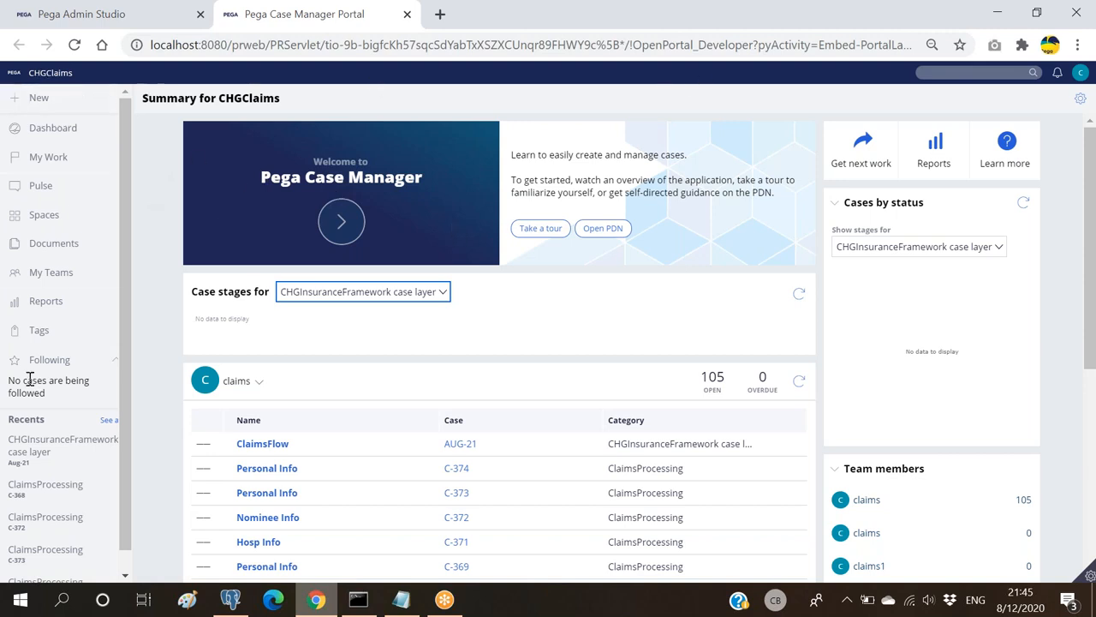
{"action": "scroll", "coordinate": [289, 272], "scroll_direction": "down", "scroll_amount": 3}
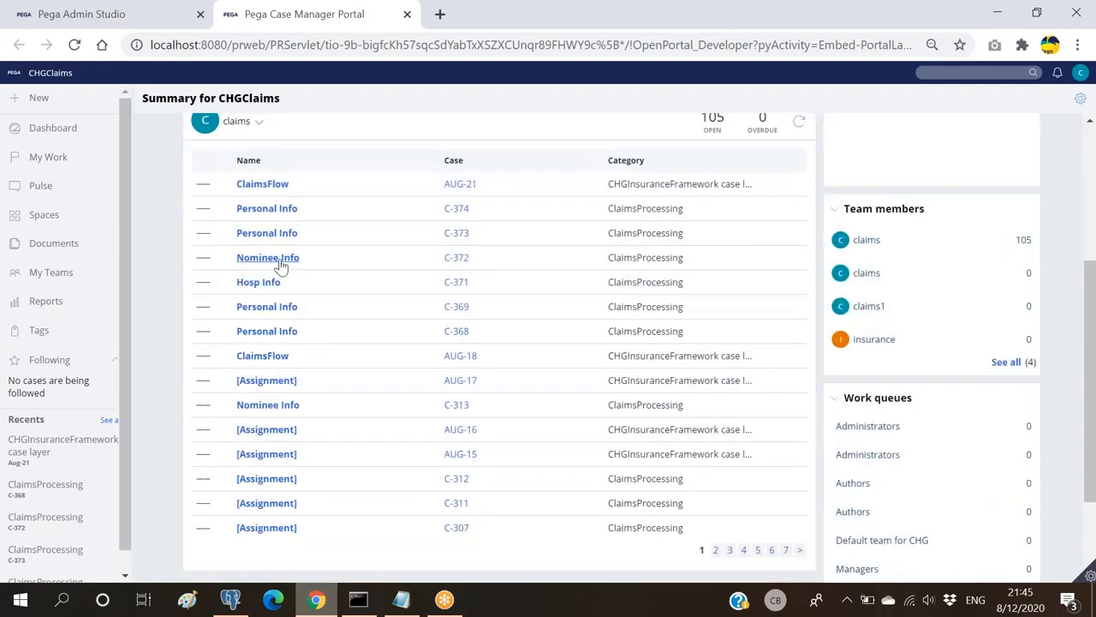
{"action": "left_click", "coordinate": [288, 268]}
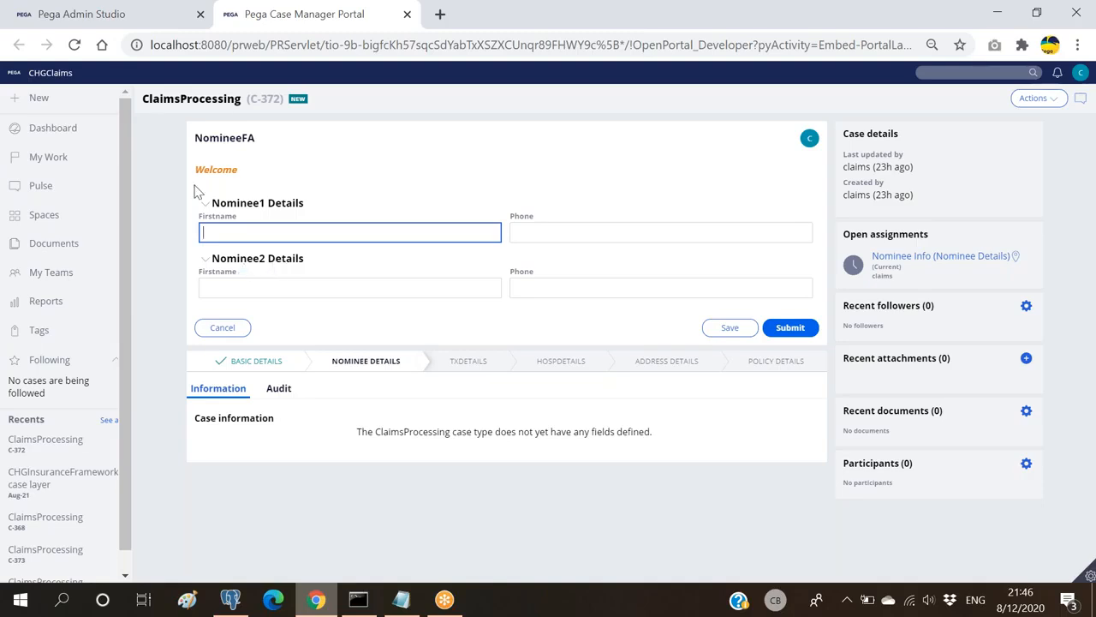
{"action": "left_click", "coordinate": [167, 263]}
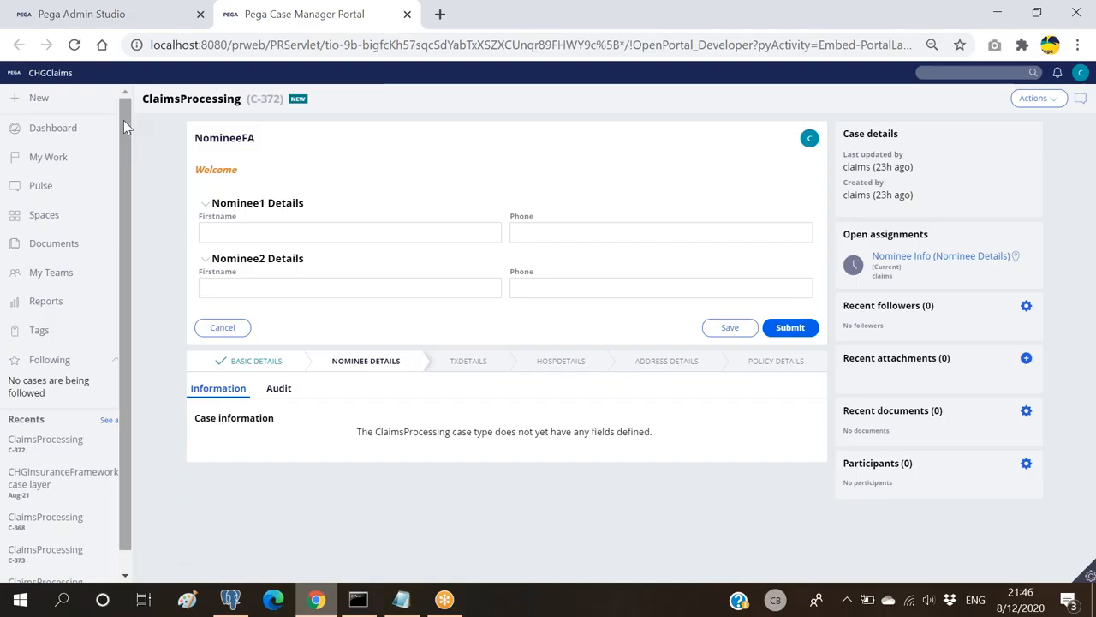
Look through the Case Manager portal's Dashboard, My Work and Pulse pages, ending on the Dashboard
{"action": "left_click", "coordinate": [47, 133]}
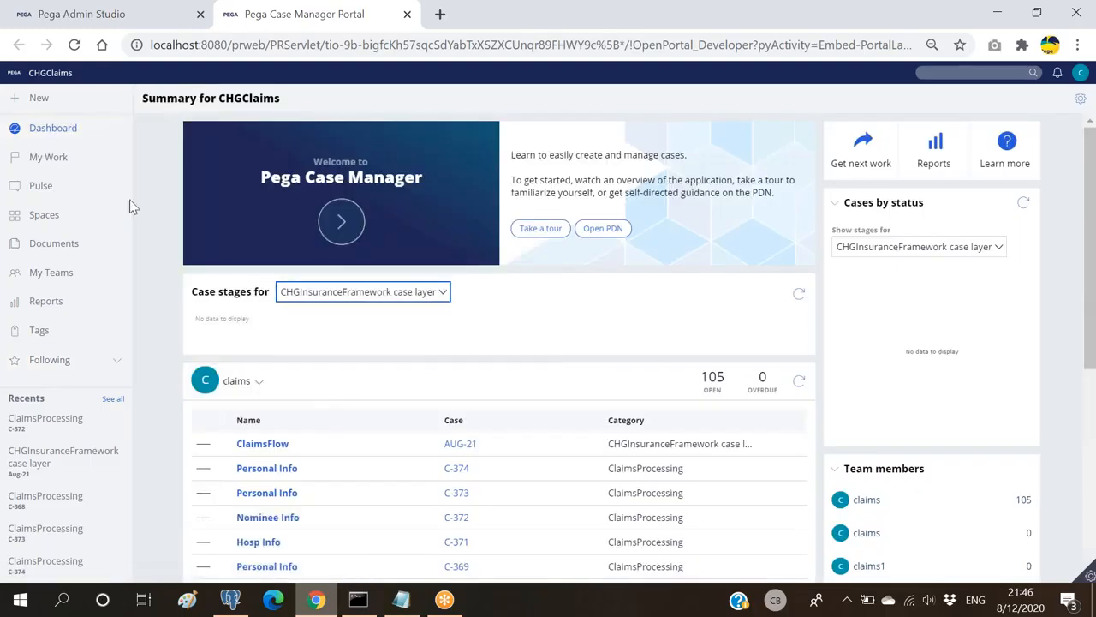
{"action": "left_click", "coordinate": [62, 159]}
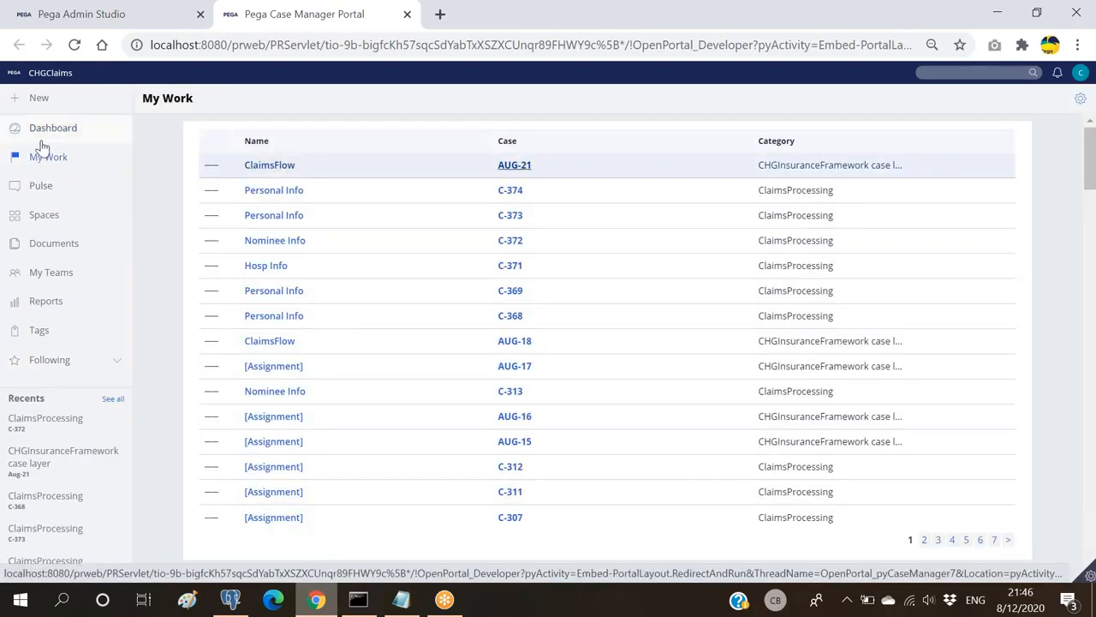
{"action": "left_click", "coordinate": [43, 128]}
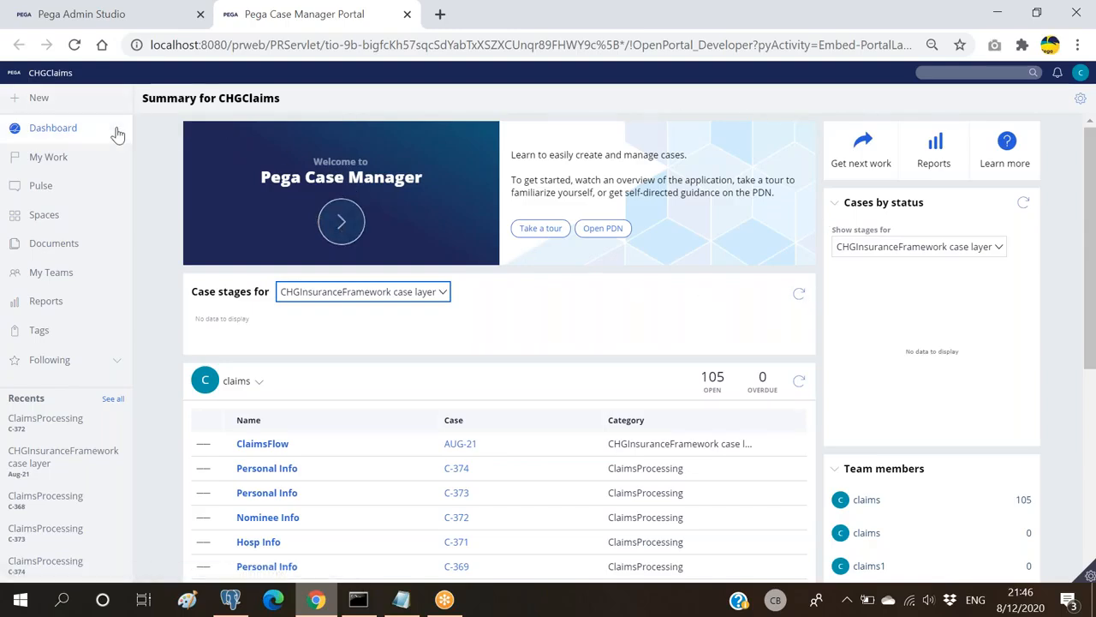
{"action": "left_click", "coordinate": [41, 165]}
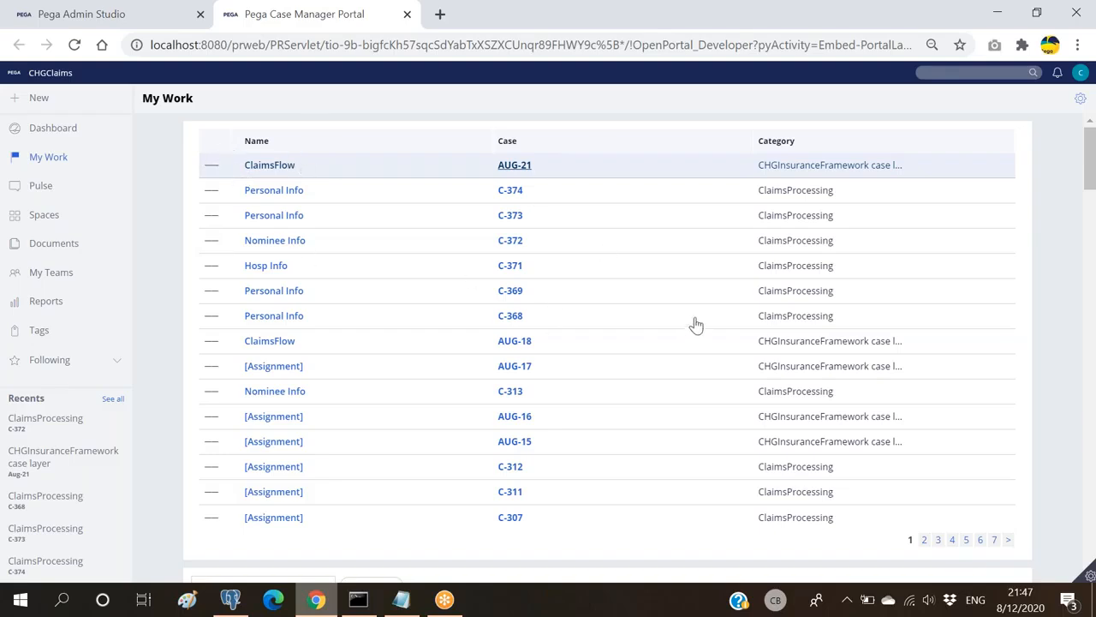
{"action": "left_click", "coordinate": [39, 186]}
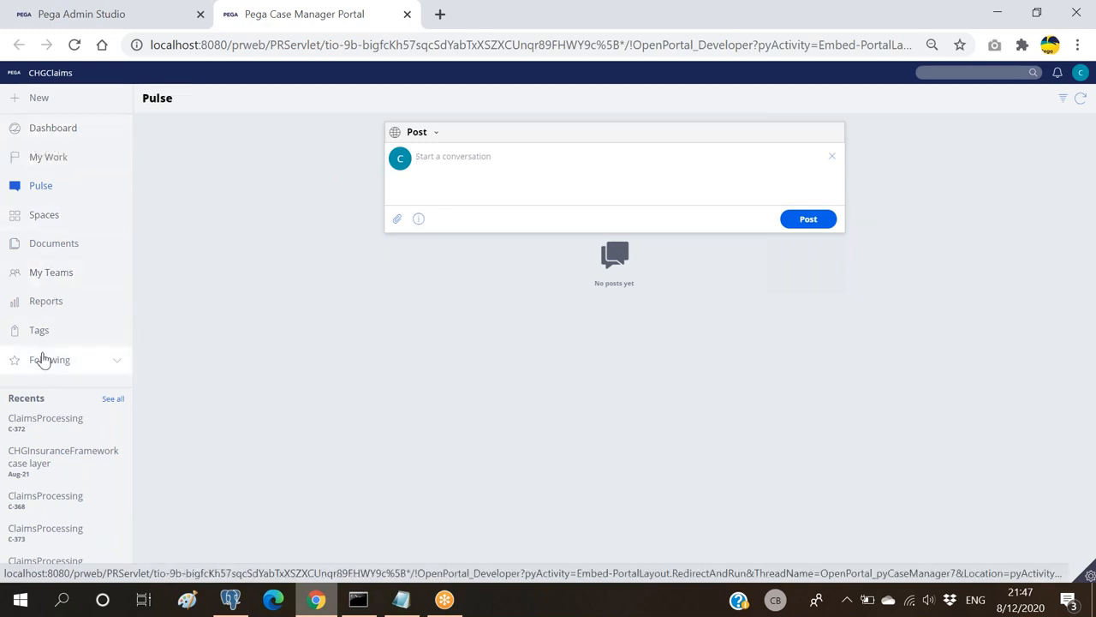
{"action": "left_click", "coordinate": [43, 130]}
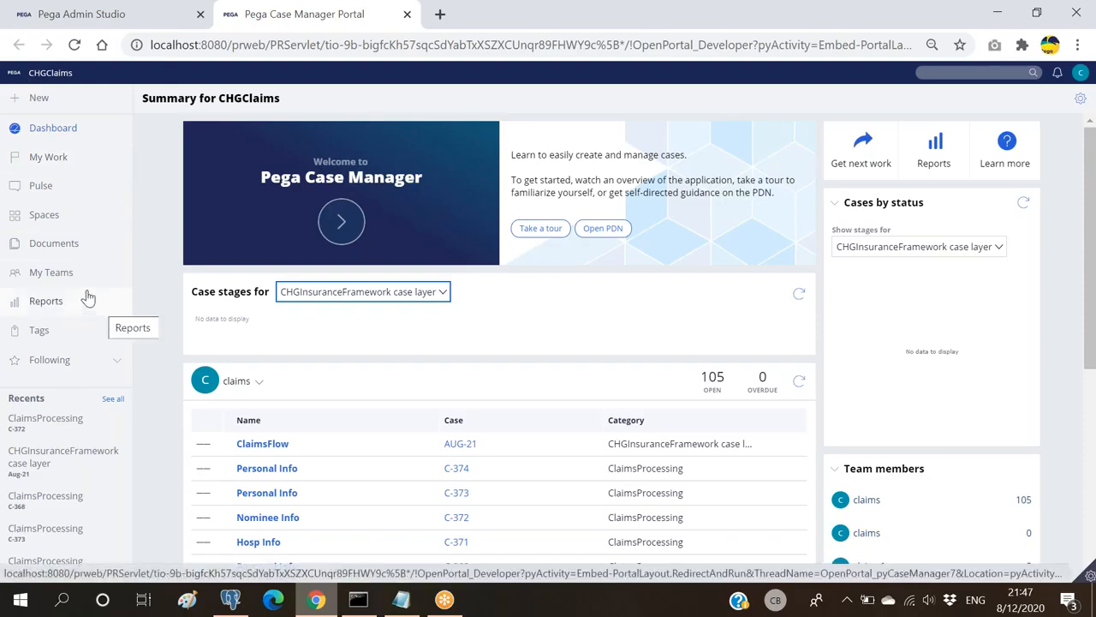
{"action": "left_click", "coordinate": [36, 129]}
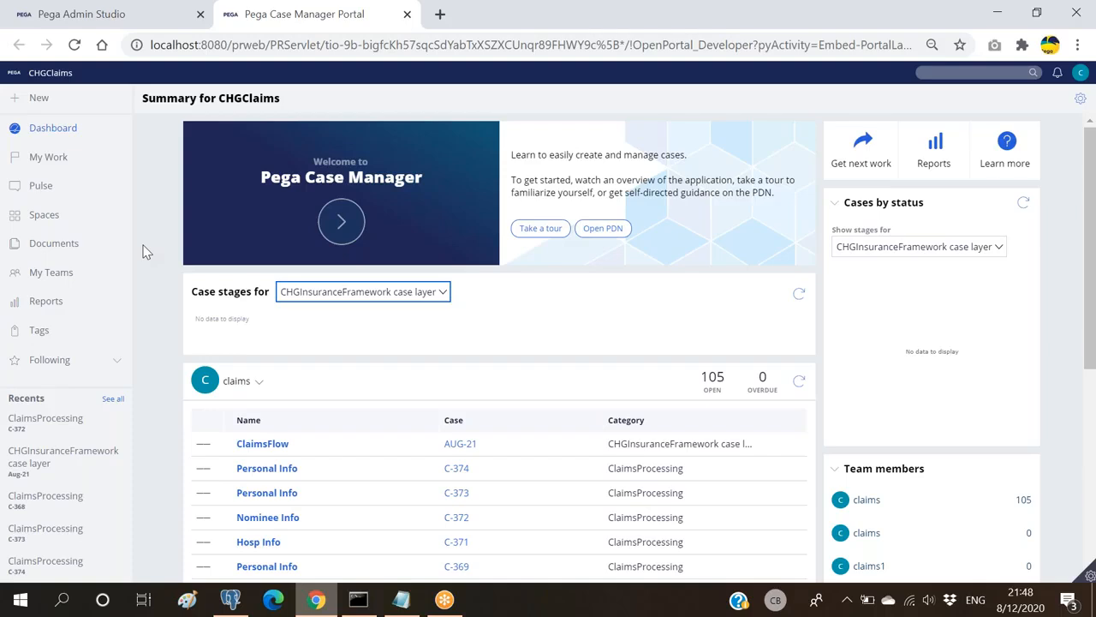
Compare the Admin Studio overview with the Case Manager portal dashboard
{"action": "left_click", "coordinate": [107, 17]}
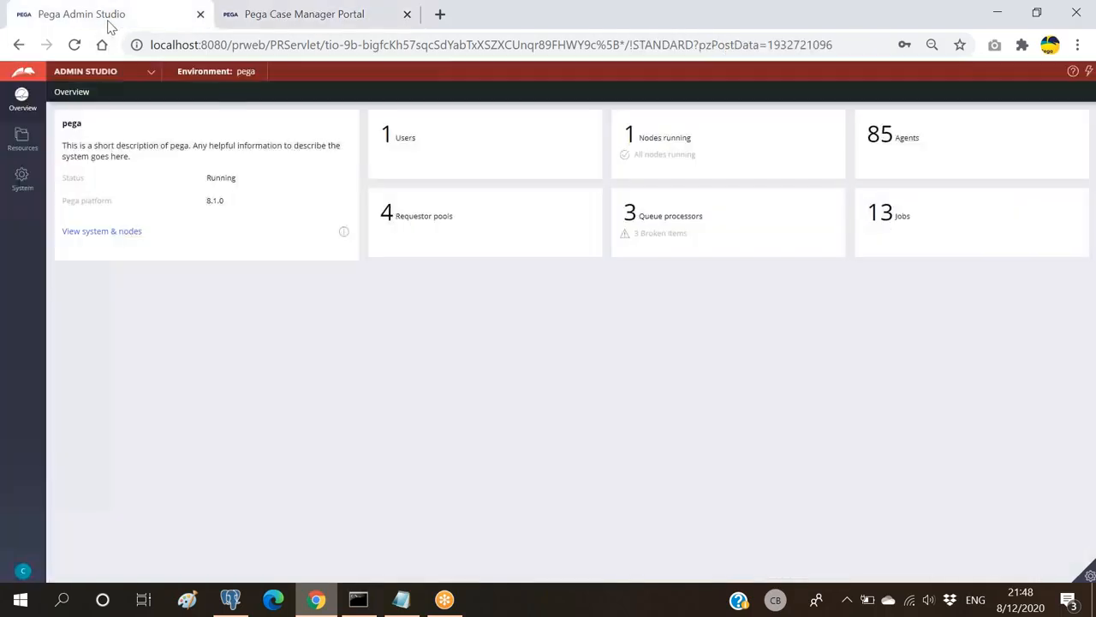
{"action": "left_click", "coordinate": [274, 17]}
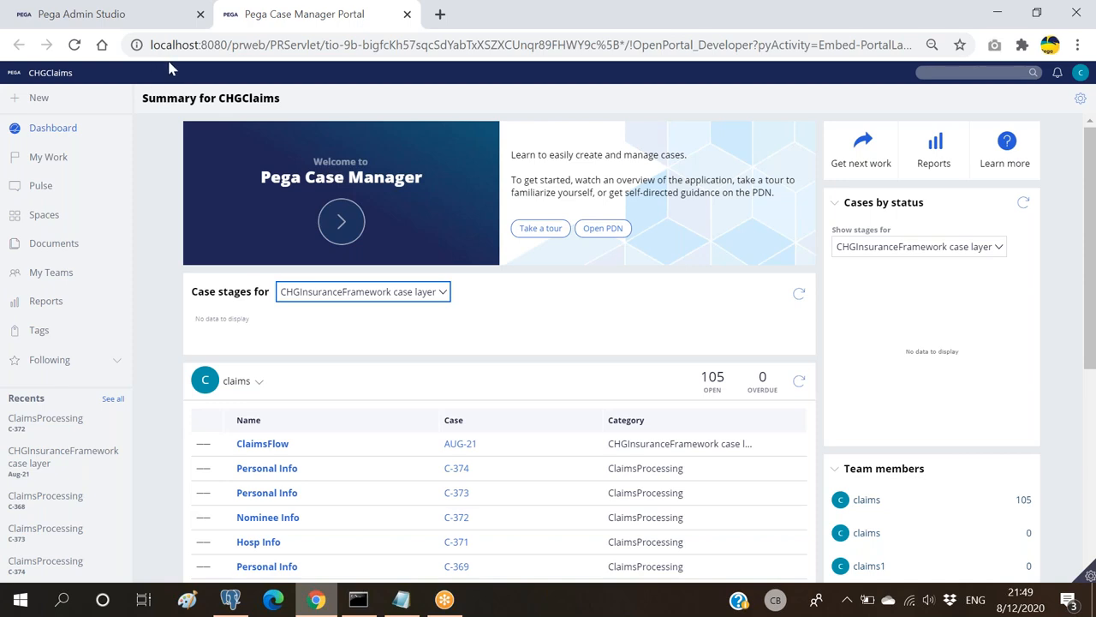
{"action": "left_click", "coordinate": [123, 18]}
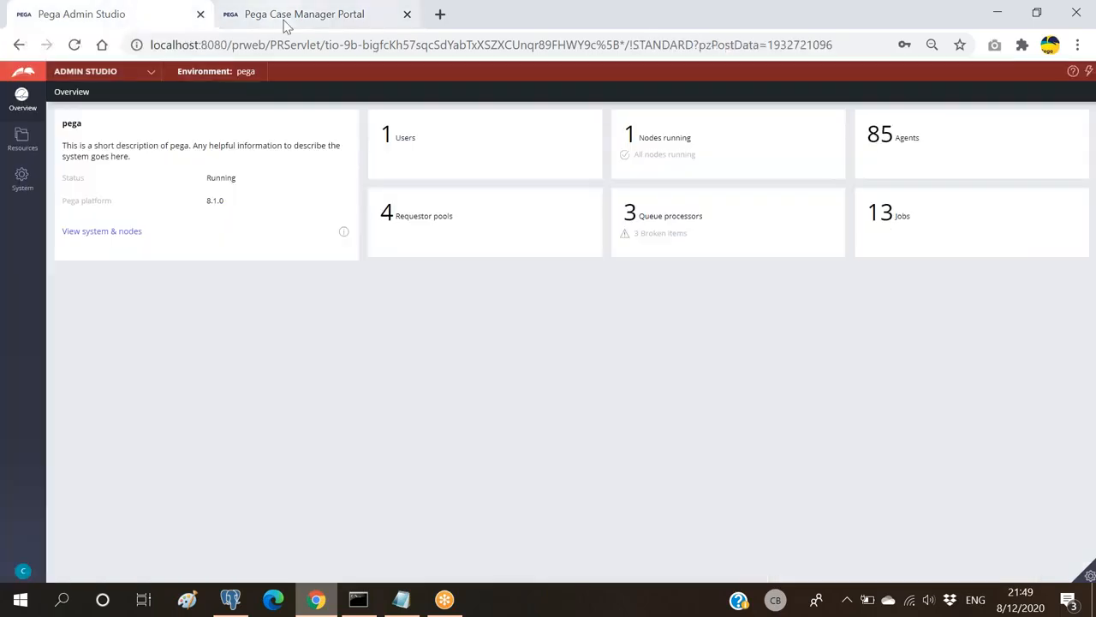
{"action": "left_click", "coordinate": [286, 23]}
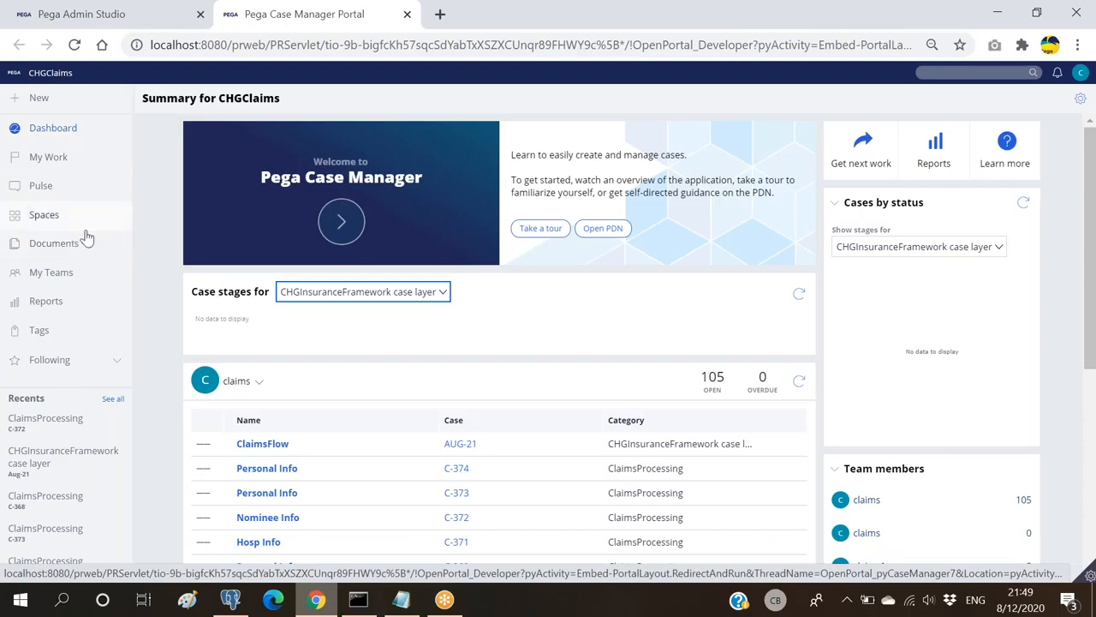
Switch the Admin Studio workspace back to Dev Studio, returning to the open Aug-21 case form
{"action": "left_click", "coordinate": [98, 17]}
{"action": "left_click", "coordinate": [123, 74]}
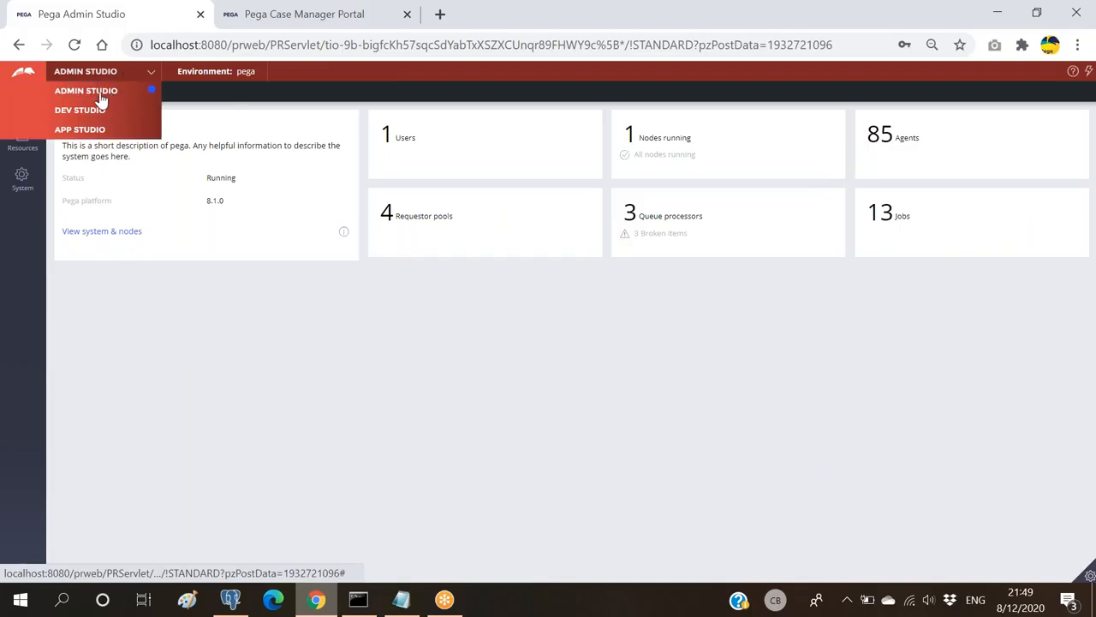
{"action": "left_click", "coordinate": [74, 116]}
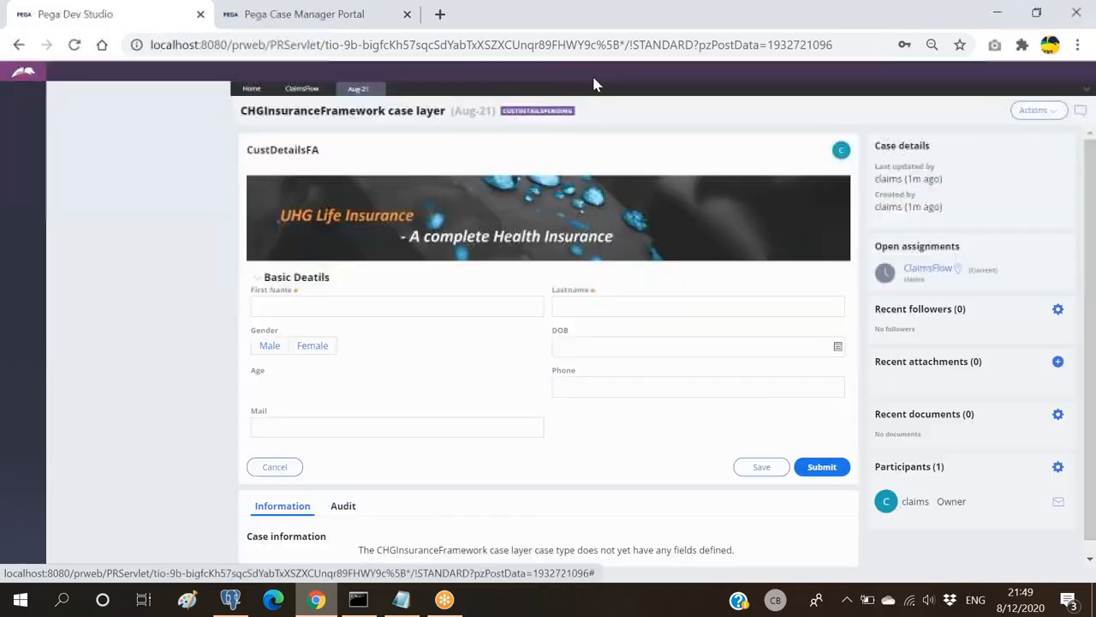
{"action": "left_click", "coordinate": [334, 304]}
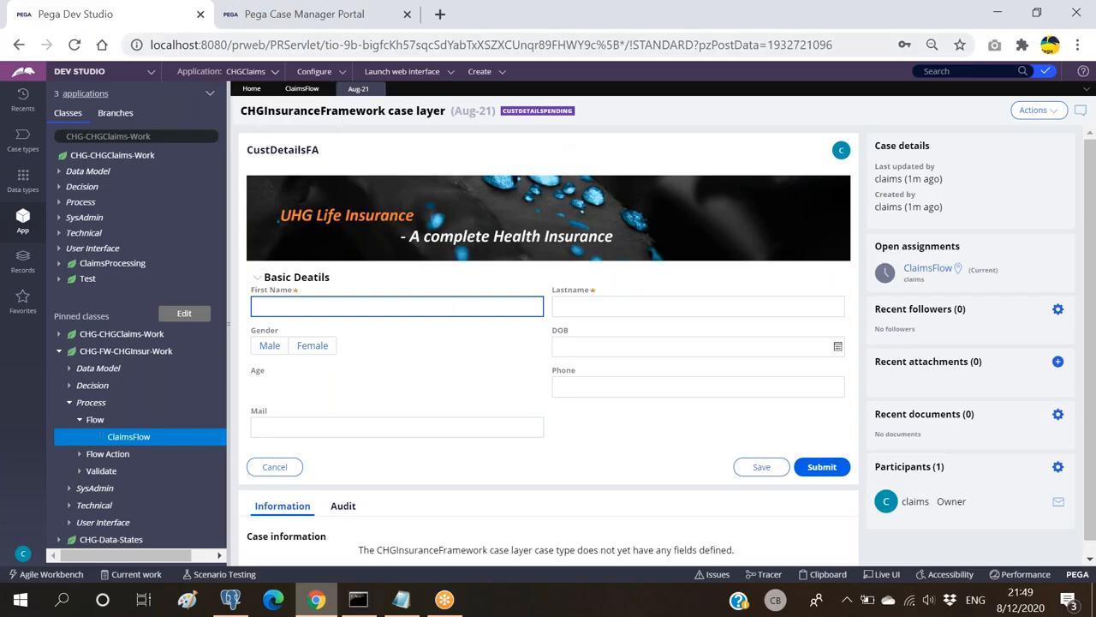
Inspect the Case Manager portal's main navigation menu with Live UI and open its pyPortalNavInner section rule in Dev Studio
{"action": "left_click", "coordinate": [301, 15]}
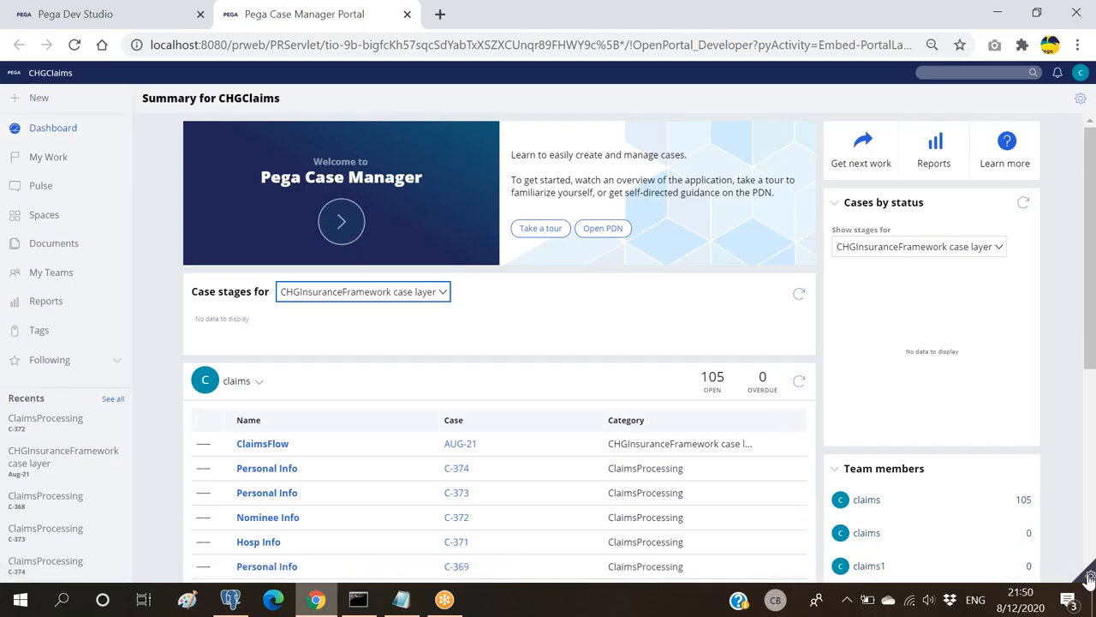
{"action": "mouse_move", "coordinate": [1089, 579]}
{"action": "left_click", "coordinate": [1011, 576]}
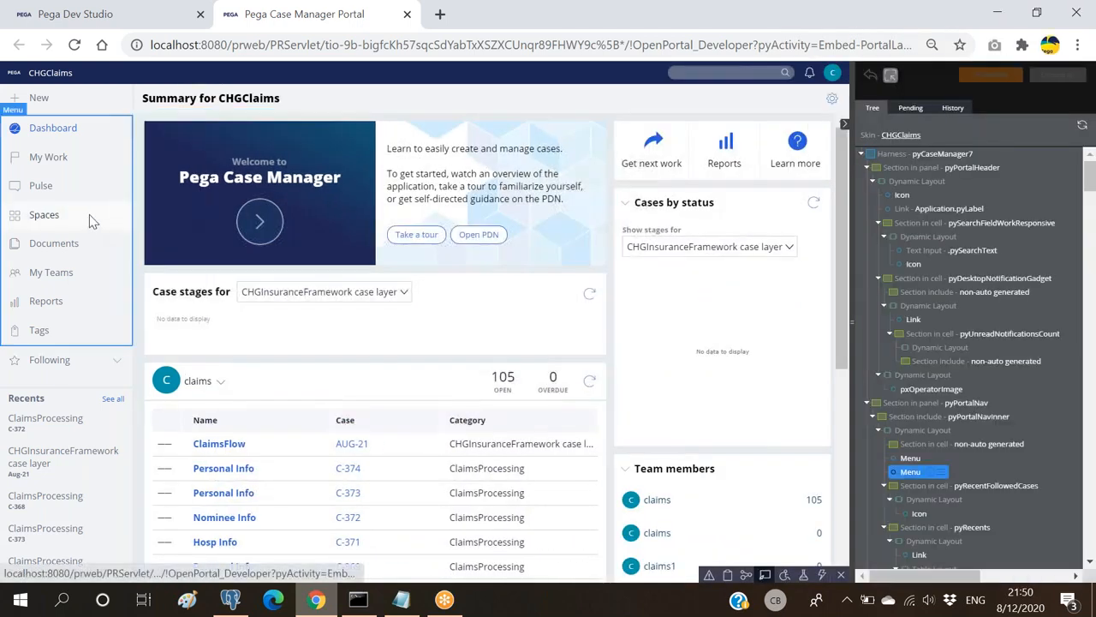
{"action": "left_click", "coordinate": [89, 214]}
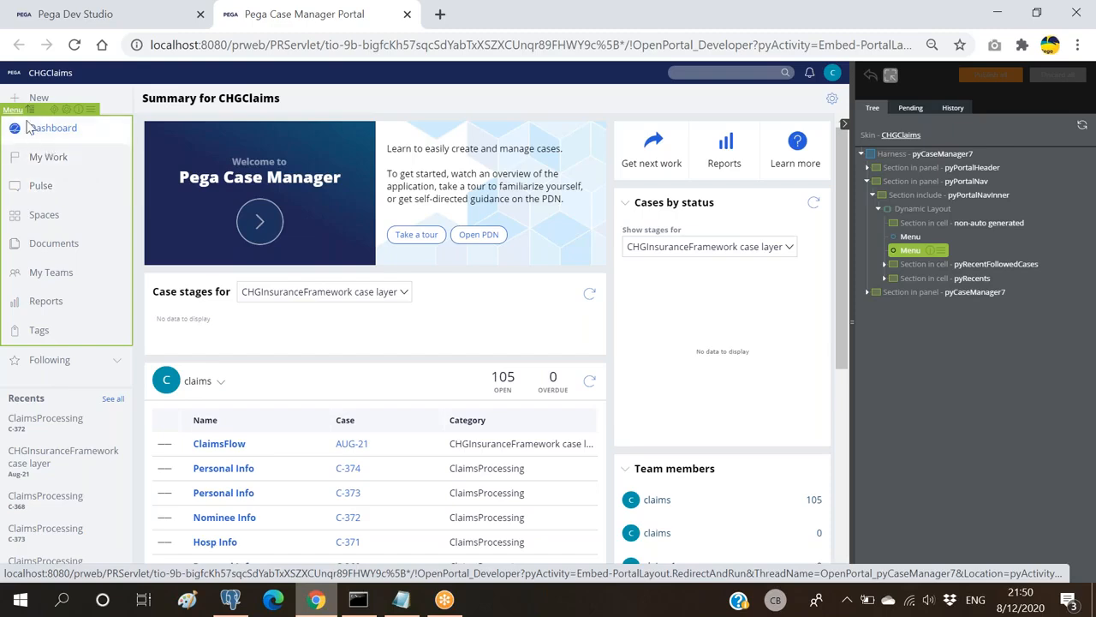
{"action": "left_click", "coordinate": [65, 110]}
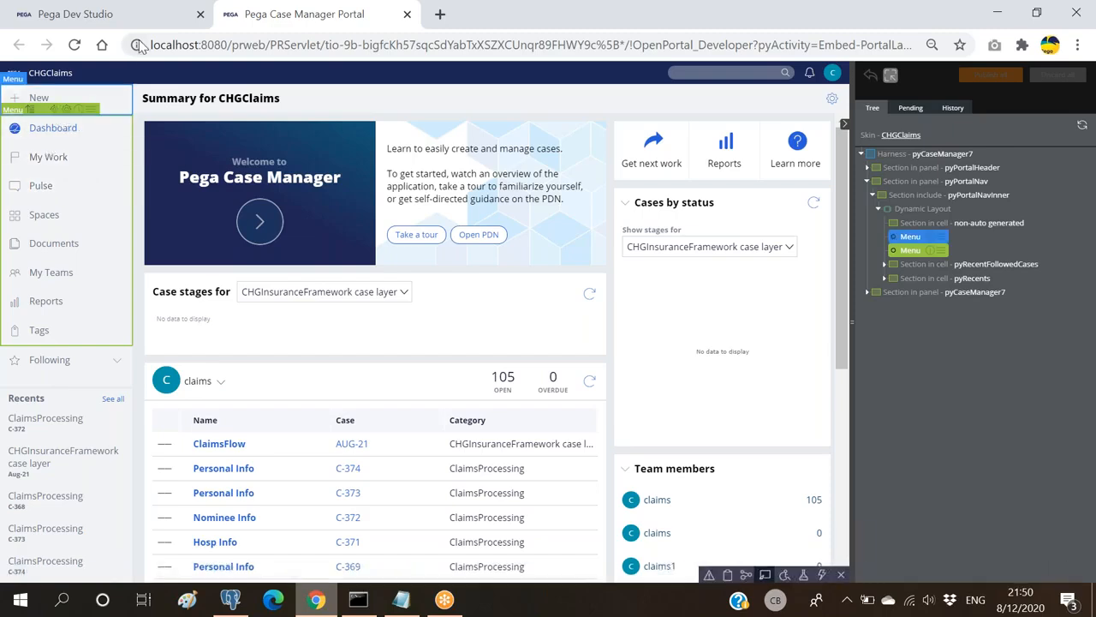
{"action": "left_click", "coordinate": [147, 15]}
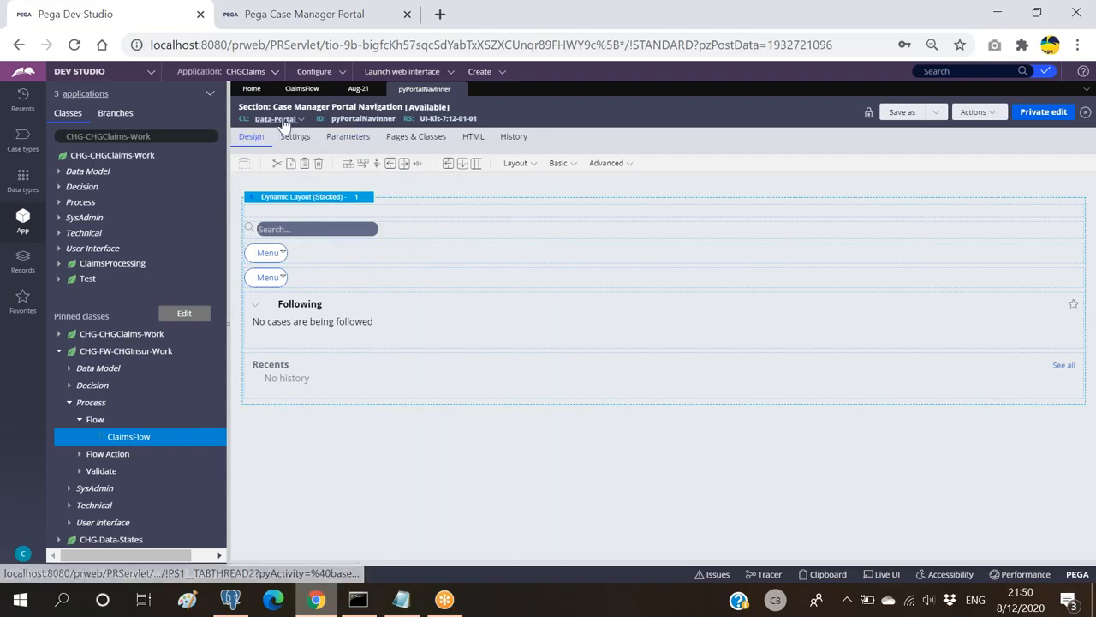
Compare the class of the portal navigation section with the structure of the Case Manager portal
{"action": "left_click", "coordinate": [311, 20]}
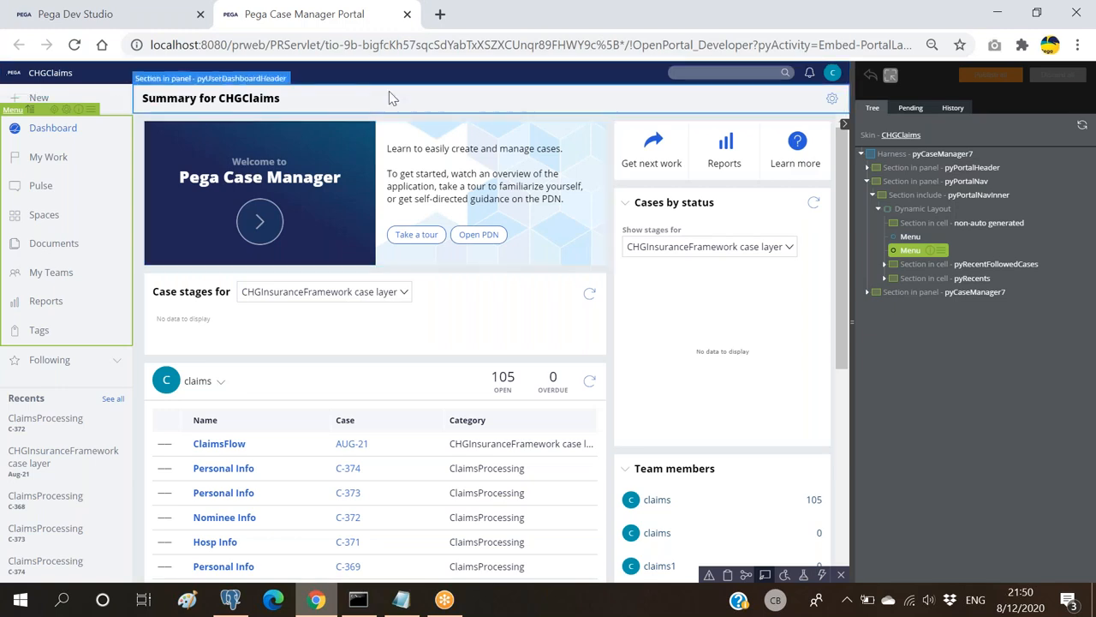
{"action": "left_click", "coordinate": [123, 19]}
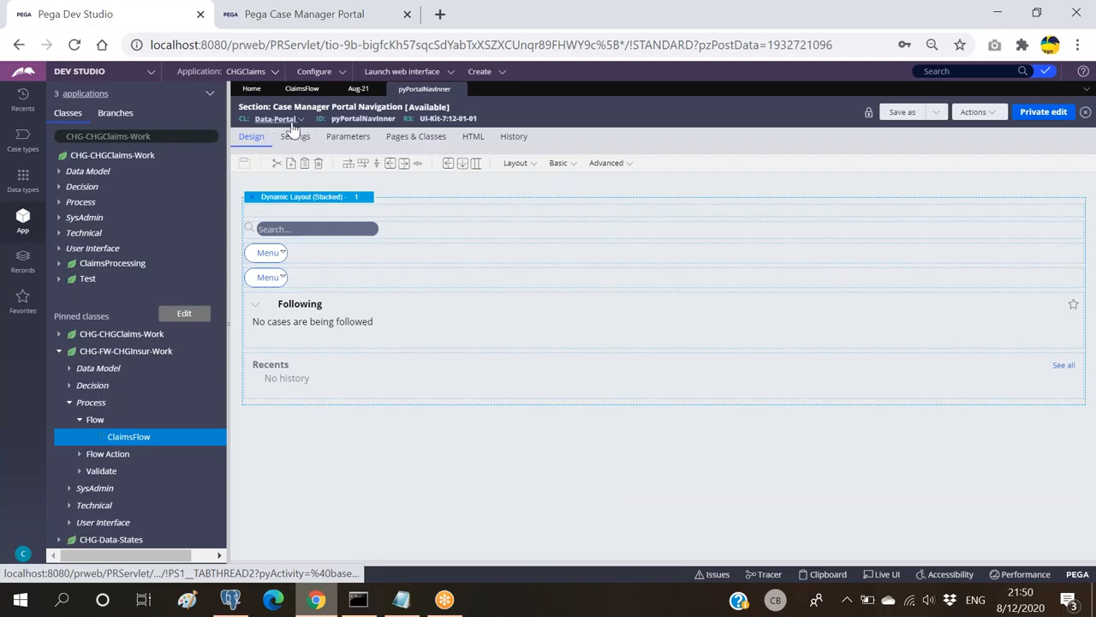
{"action": "left_click", "coordinate": [313, 17]}
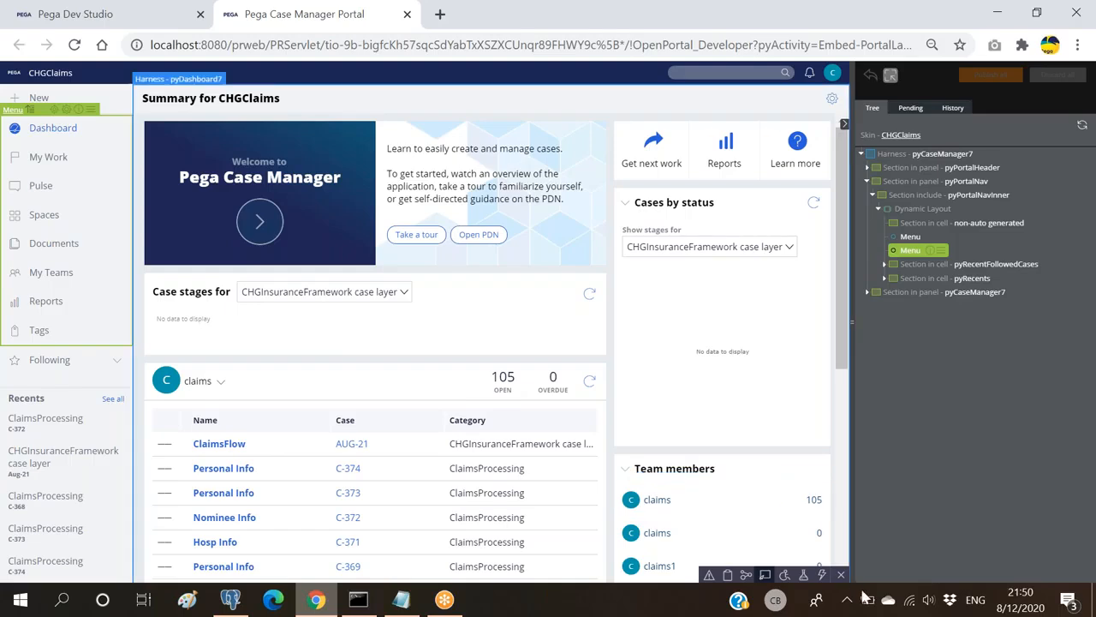
Close Live UI, examine the pyDisplayHarness page of the portal's Dashboard thread in the Clipboard viewer, and close the viewer
{"action": "left_click", "coordinate": [766, 576]}
{"action": "left_click", "coordinate": [850, 575]}
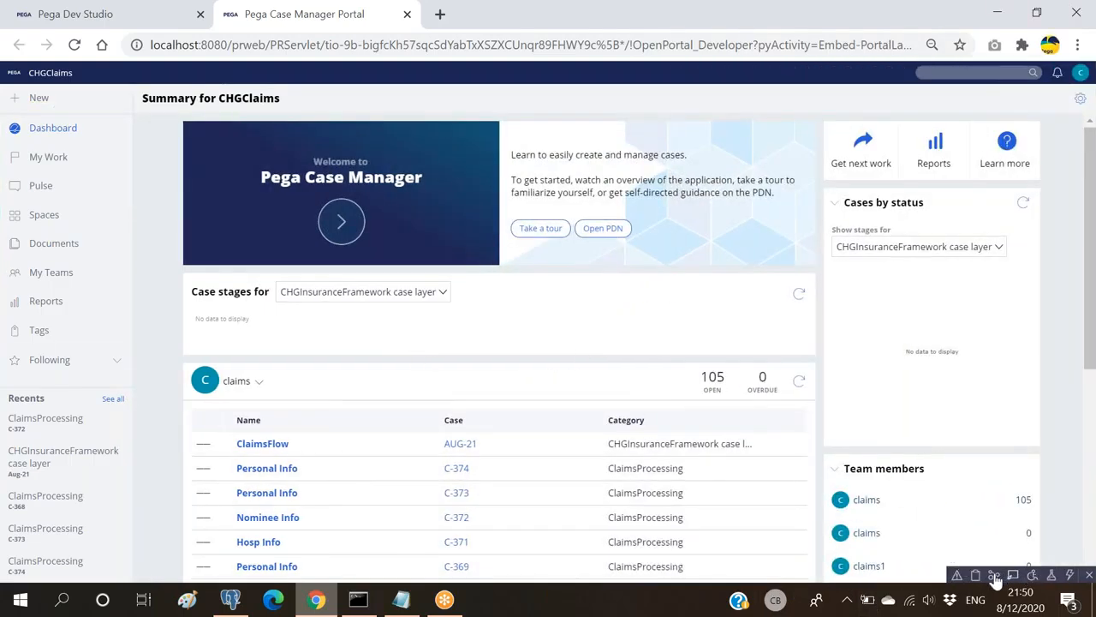
{"action": "left_click", "coordinate": [975, 575]}
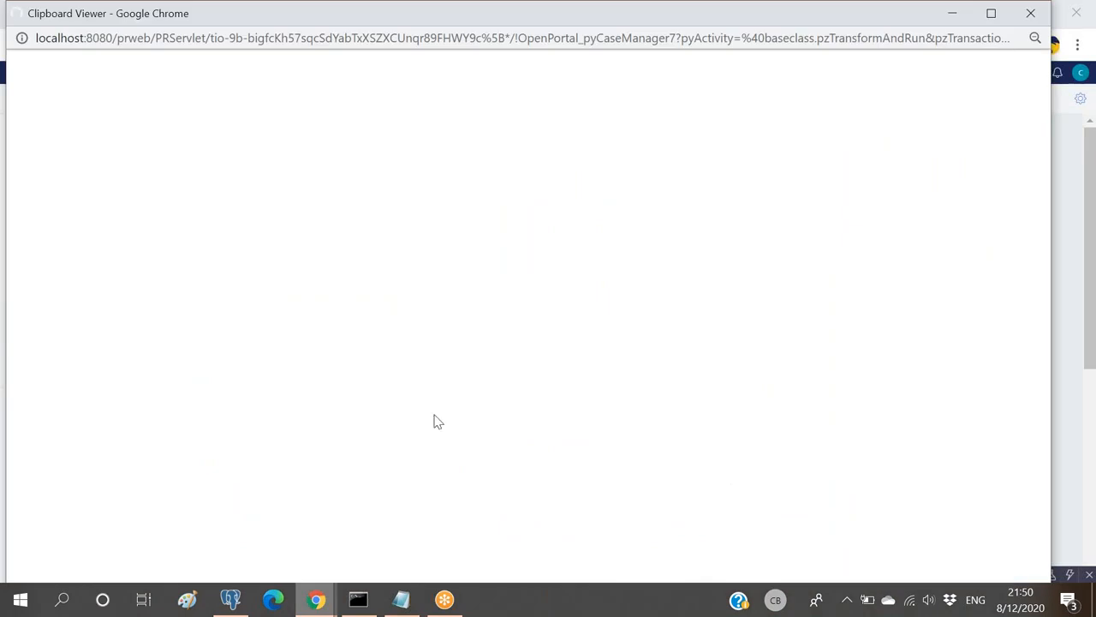
{"action": "left_click", "coordinate": [110, 215]}
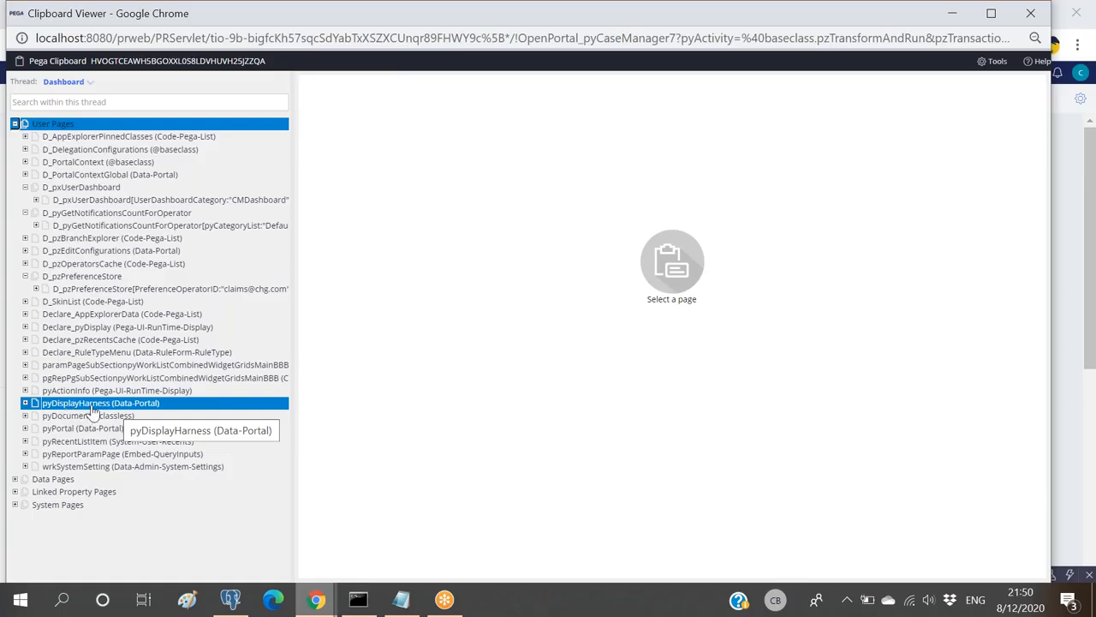
{"action": "left_click", "coordinate": [1031, 14]}
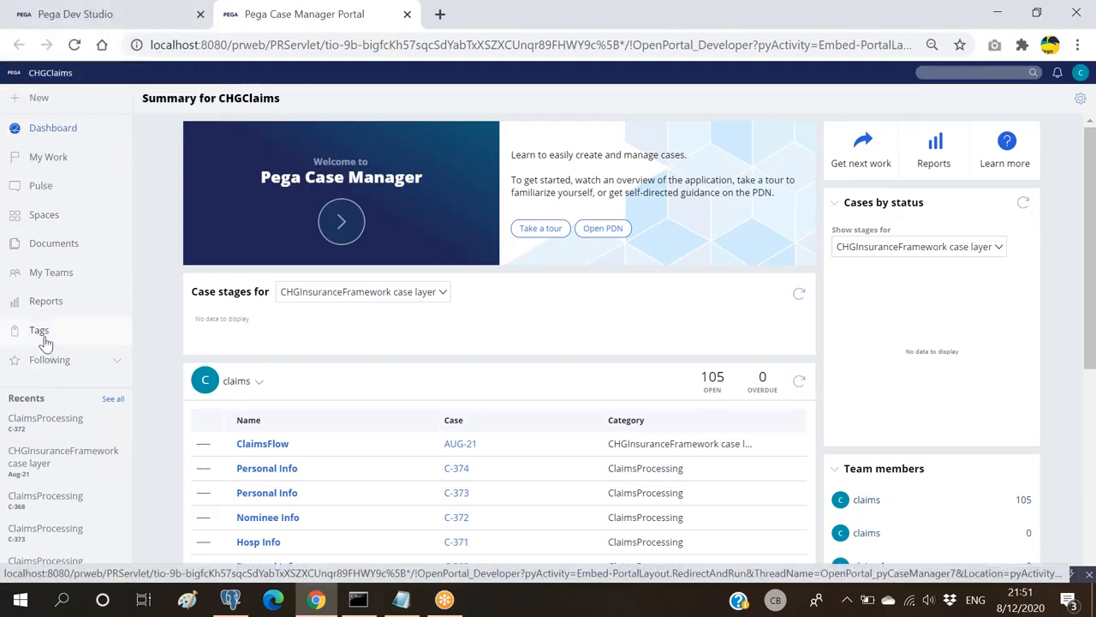
Match the second Menu cell of the pyPortalNavInner section to the portal's main navigation menu using Live UI
{"action": "left_click", "coordinate": [145, 24]}
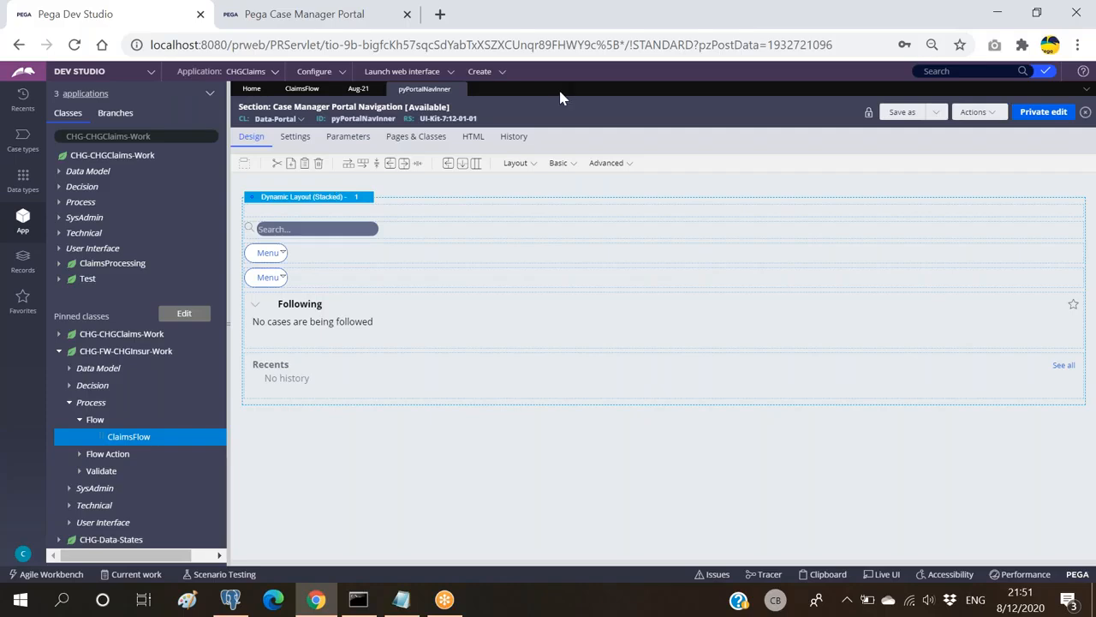
{"action": "left_click", "coordinate": [304, 13]}
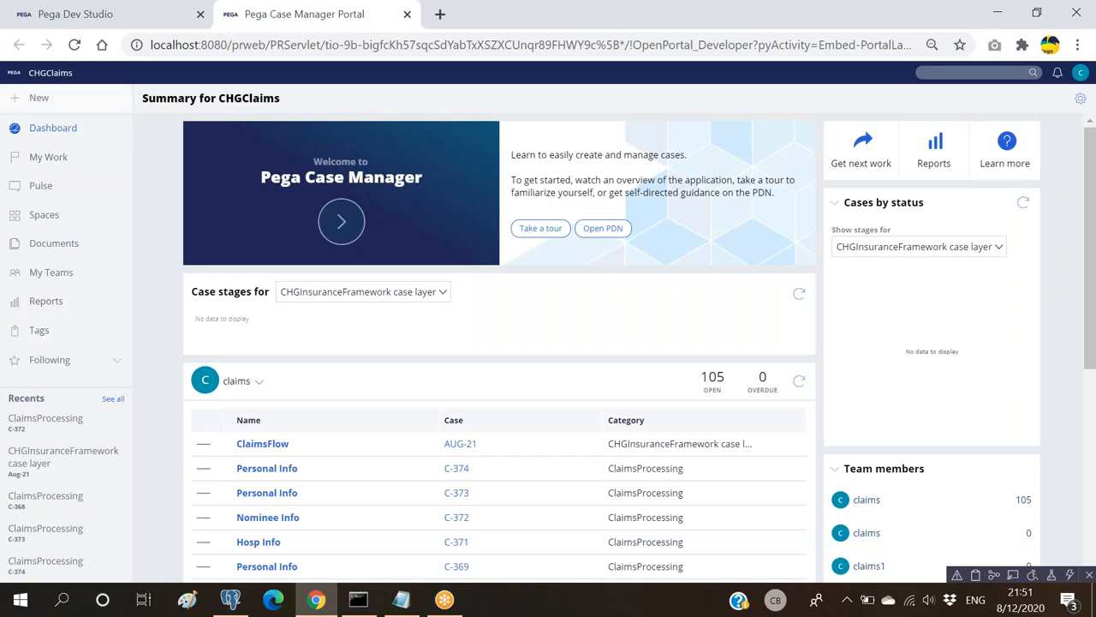
{"action": "left_click", "coordinate": [115, 15]}
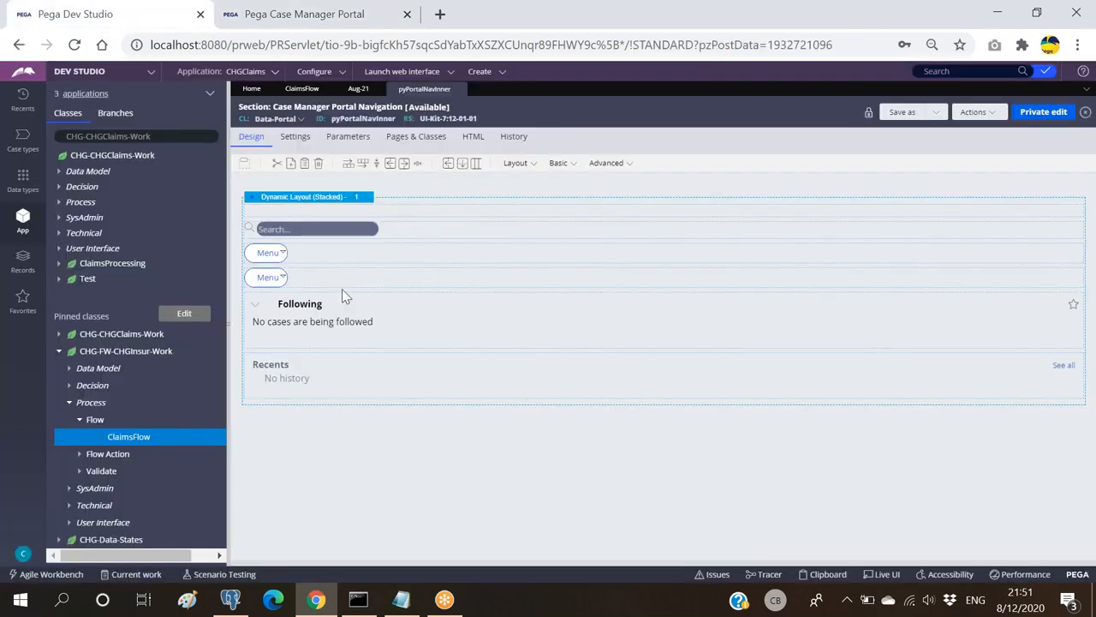
{"action": "left_click", "coordinate": [280, 284]}
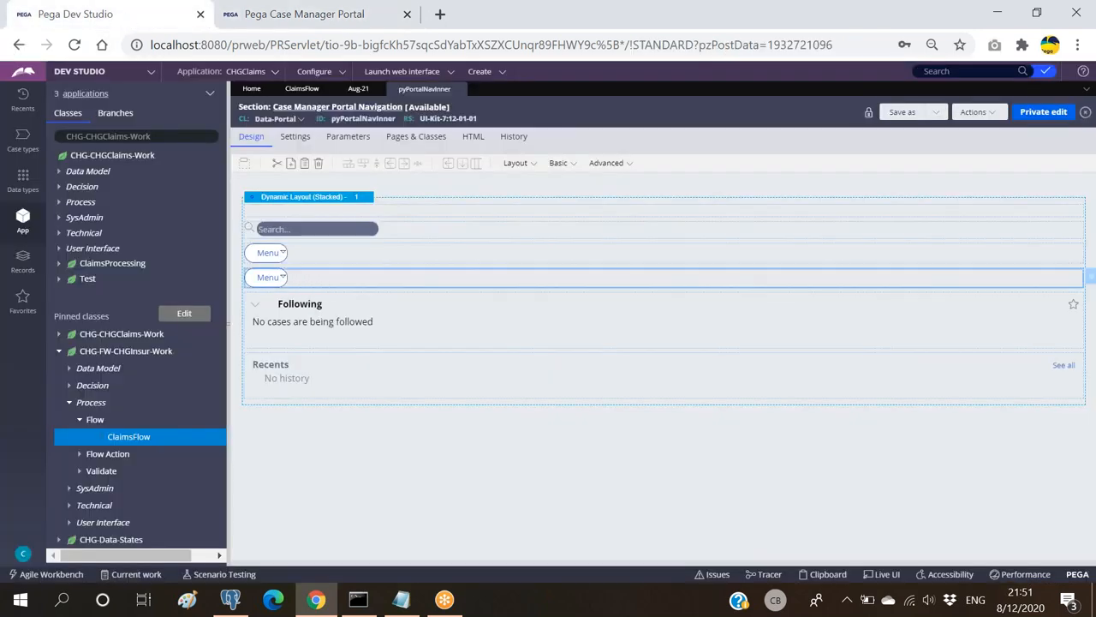
{"action": "left_click", "coordinate": [318, 17]}
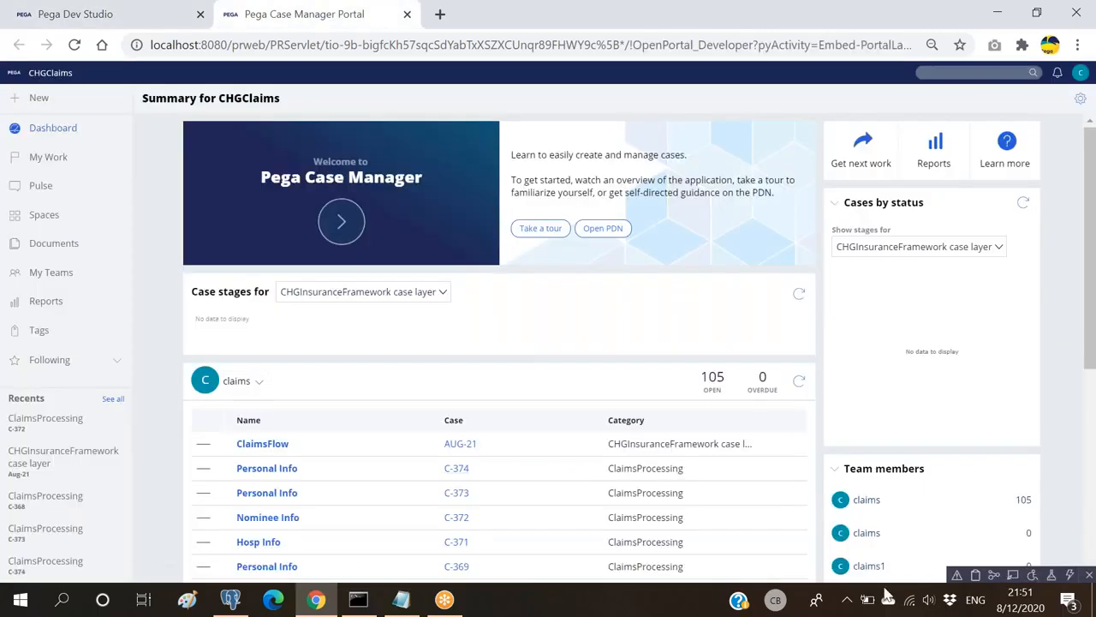
{"action": "left_click", "coordinate": [1012, 574]}
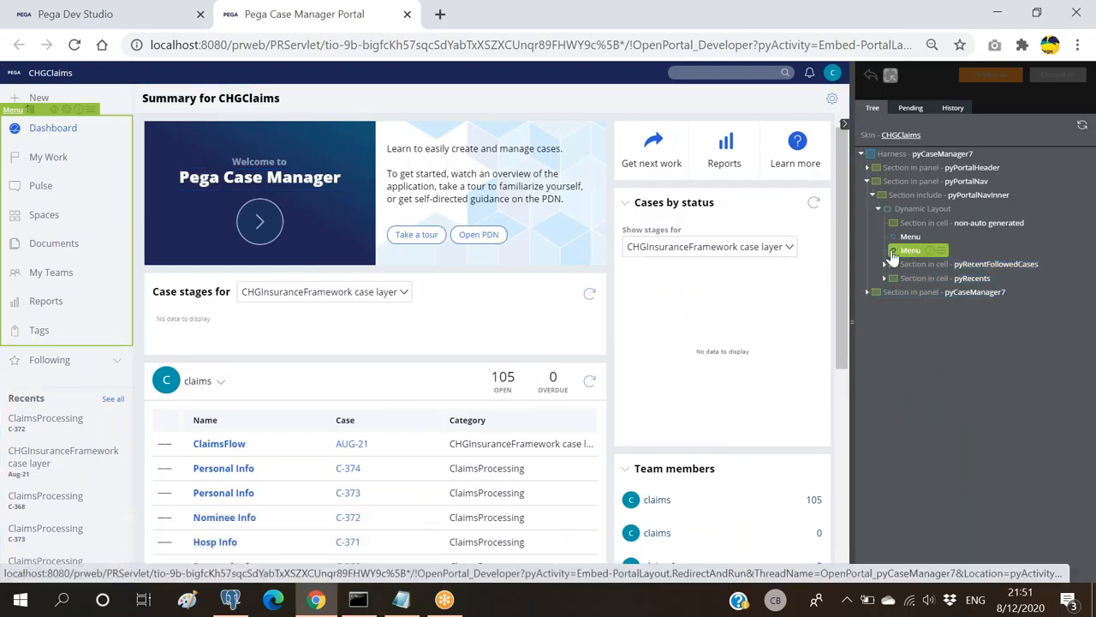
{"action": "left_click", "coordinate": [140, 19]}
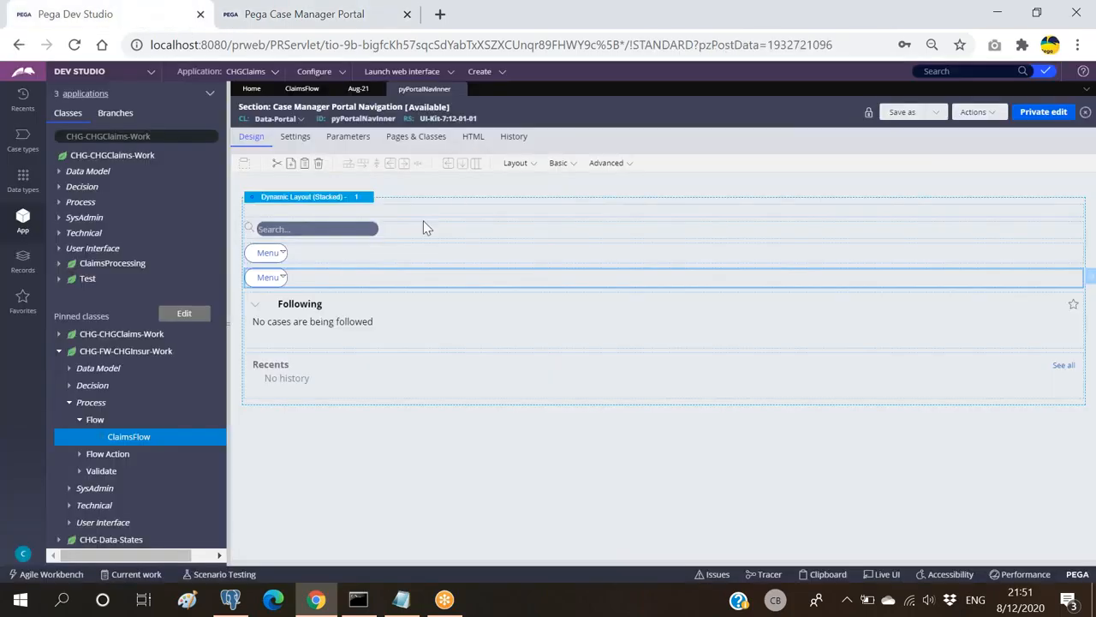
Open the second Menu cell's properties and go to its pyCaseManagerLinks navigation rule
{"action": "double_click", "coordinate": [340, 274]}
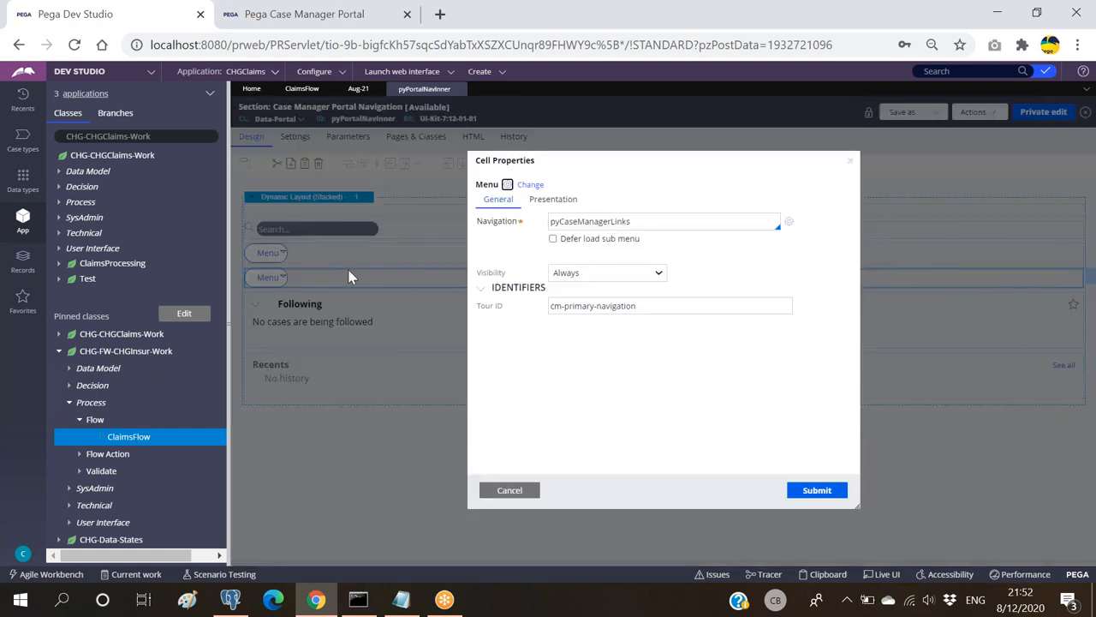
{"action": "double_click", "coordinate": [646, 220]}
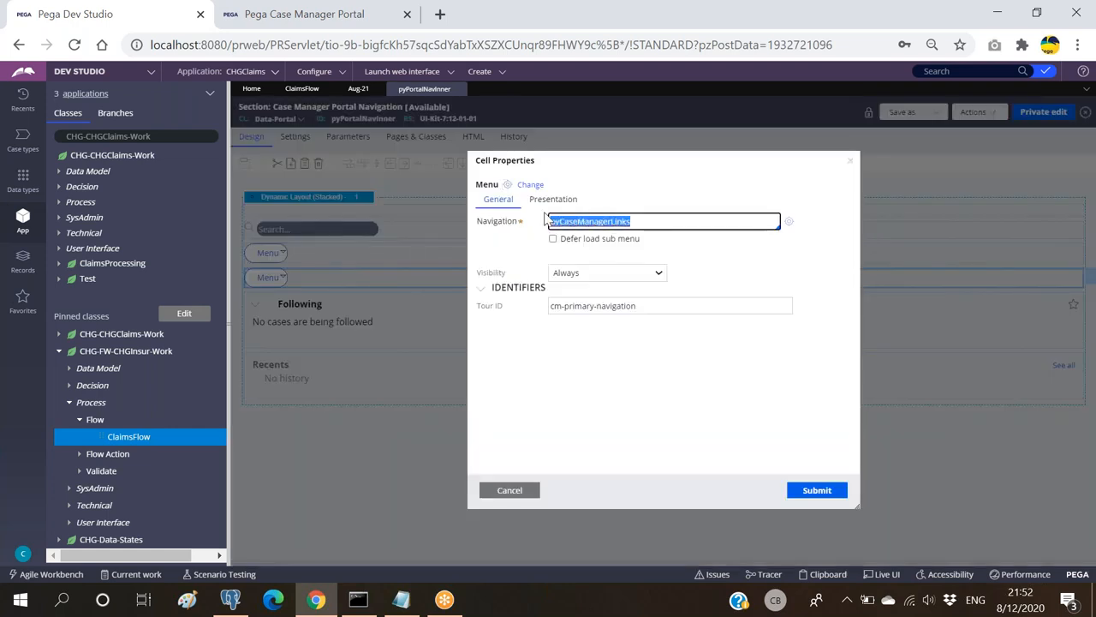
{"action": "left_click", "coordinate": [789, 223]}
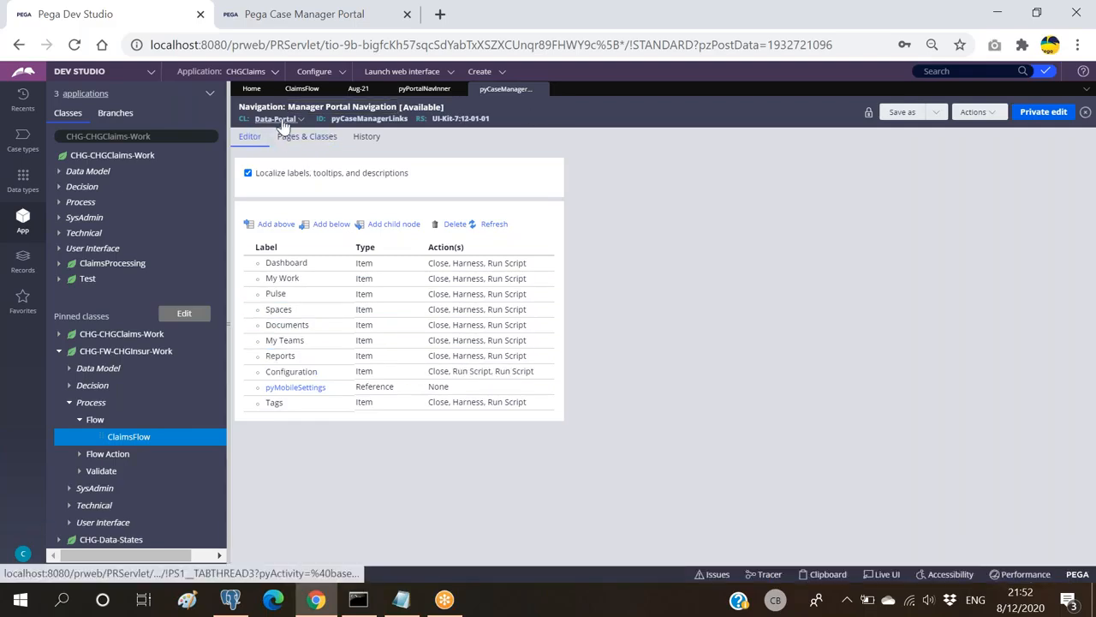
Compare the items of the pyCaseManagerLinks navigation rule with the menu entries in the Case Manager portal
{"action": "left_click", "coordinate": [276, 266]}
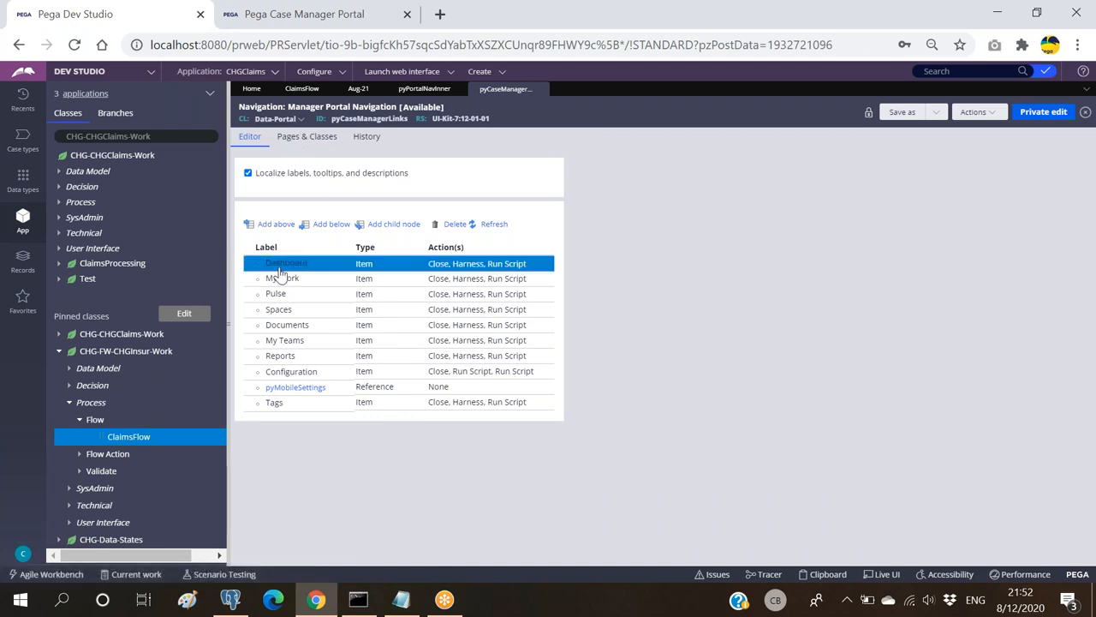
{"action": "left_click", "coordinate": [300, 312]}
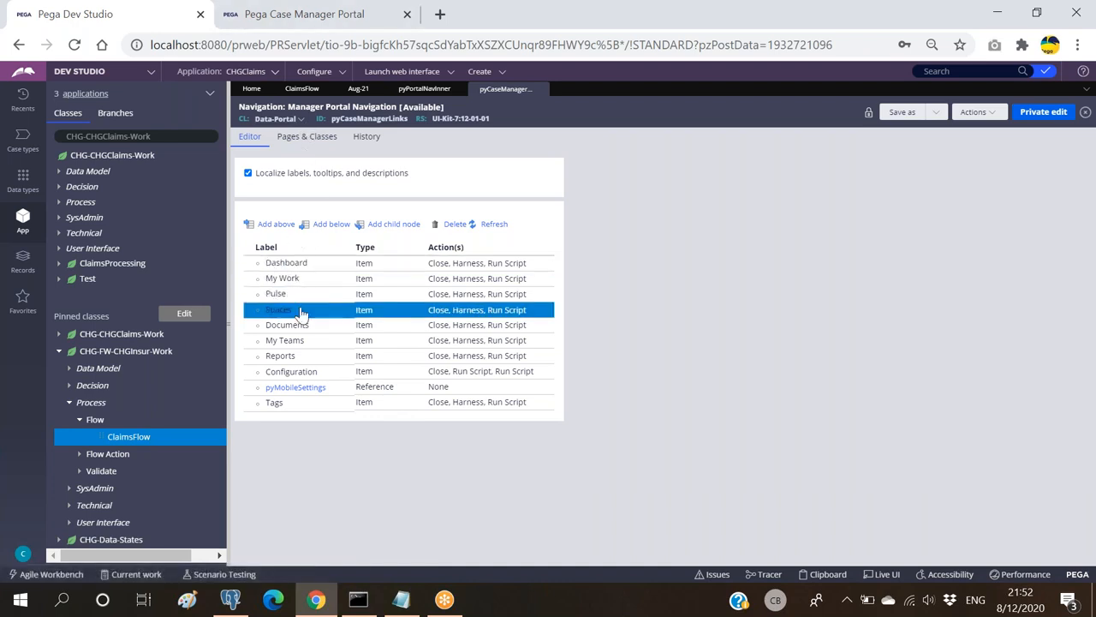
{"action": "left_click", "coordinate": [306, 19]}
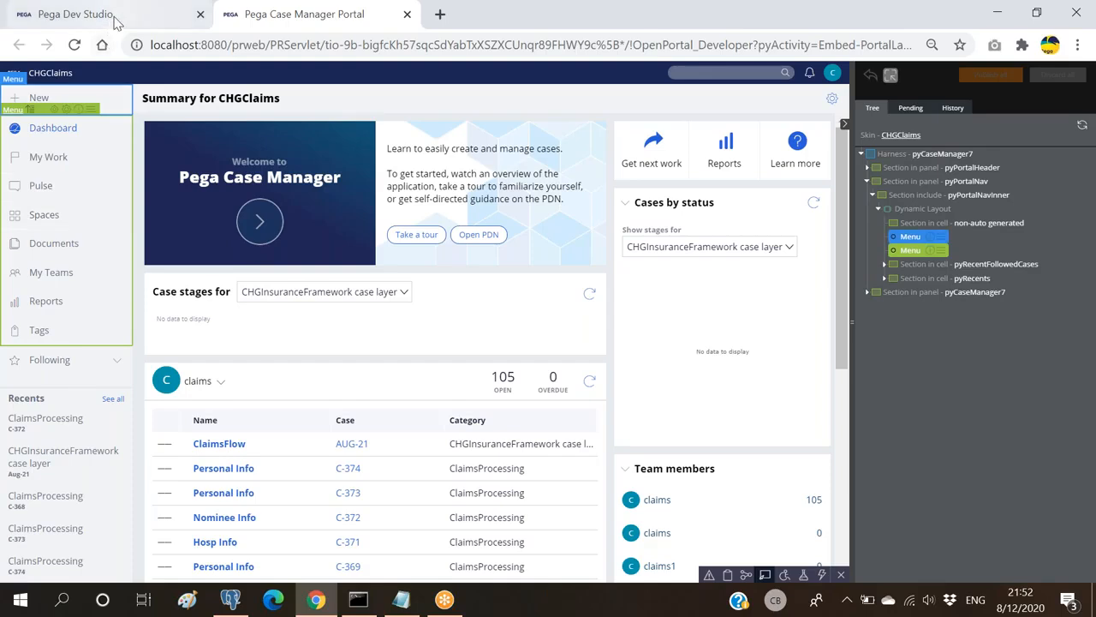
{"action": "left_click", "coordinate": [81, 14]}
{"action": "left_click", "coordinate": [283, 264]}
{"action": "left_click", "coordinate": [287, 373]}
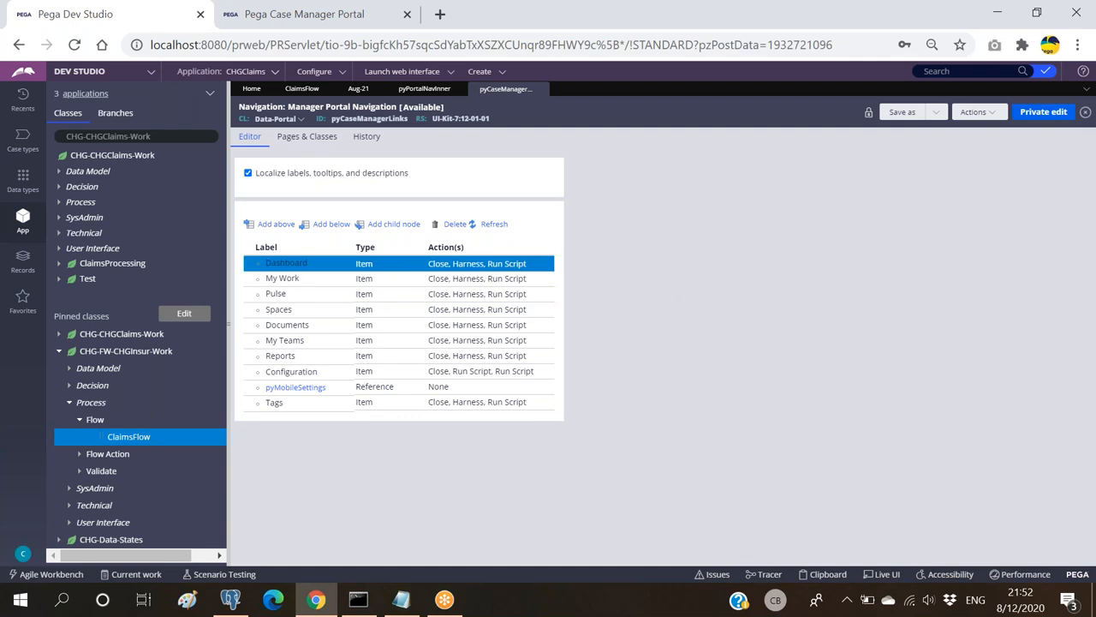
Open the Dashboard navigation item and examine the harness and class configured in its Harness action
{"action": "left_click", "coordinate": [285, 263]}
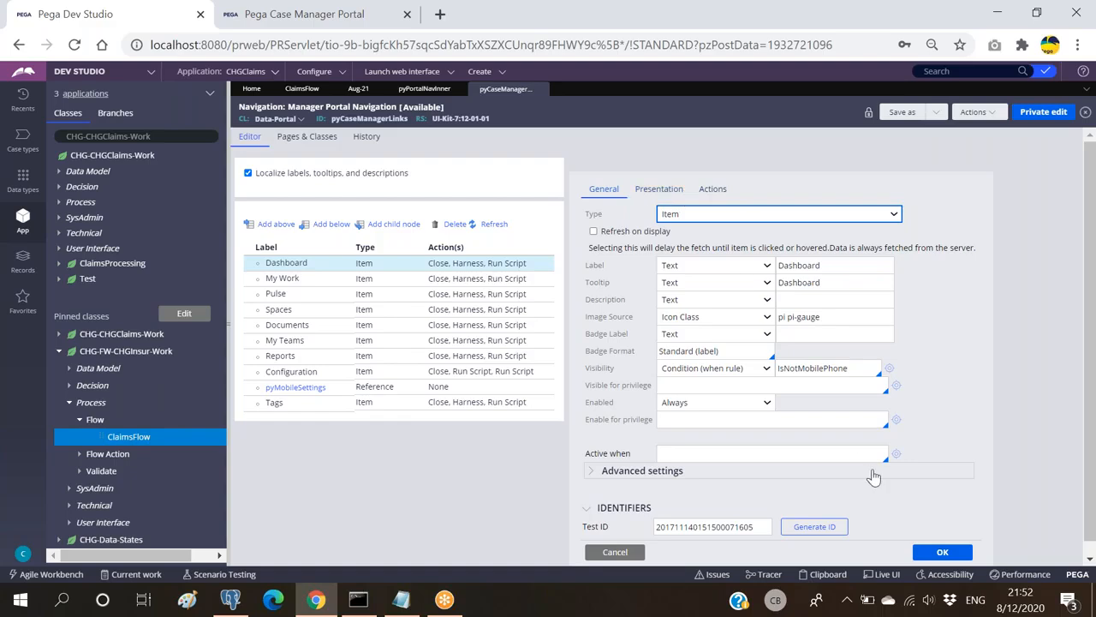
{"action": "left_click", "coordinate": [710, 191]}
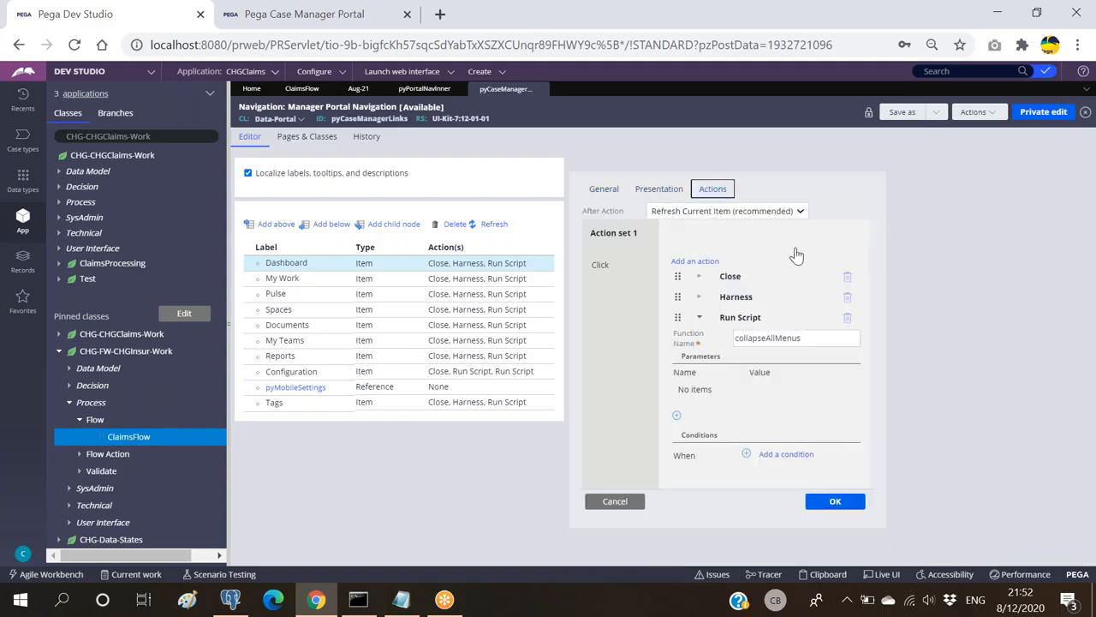
{"action": "left_click", "coordinate": [700, 298]}
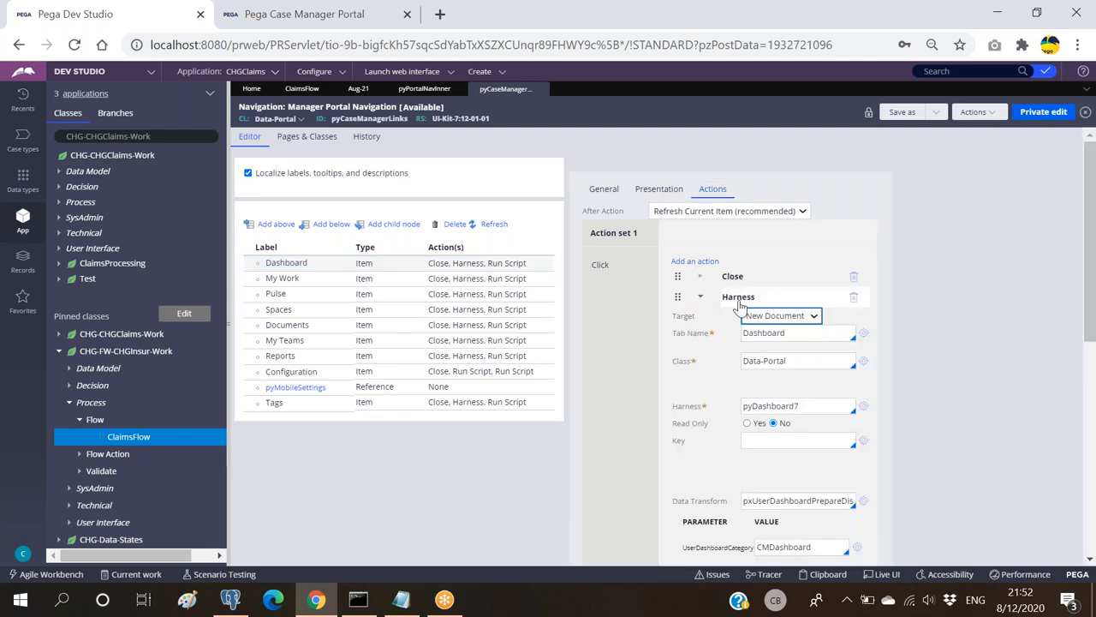
{"action": "left_click", "coordinate": [806, 405]}
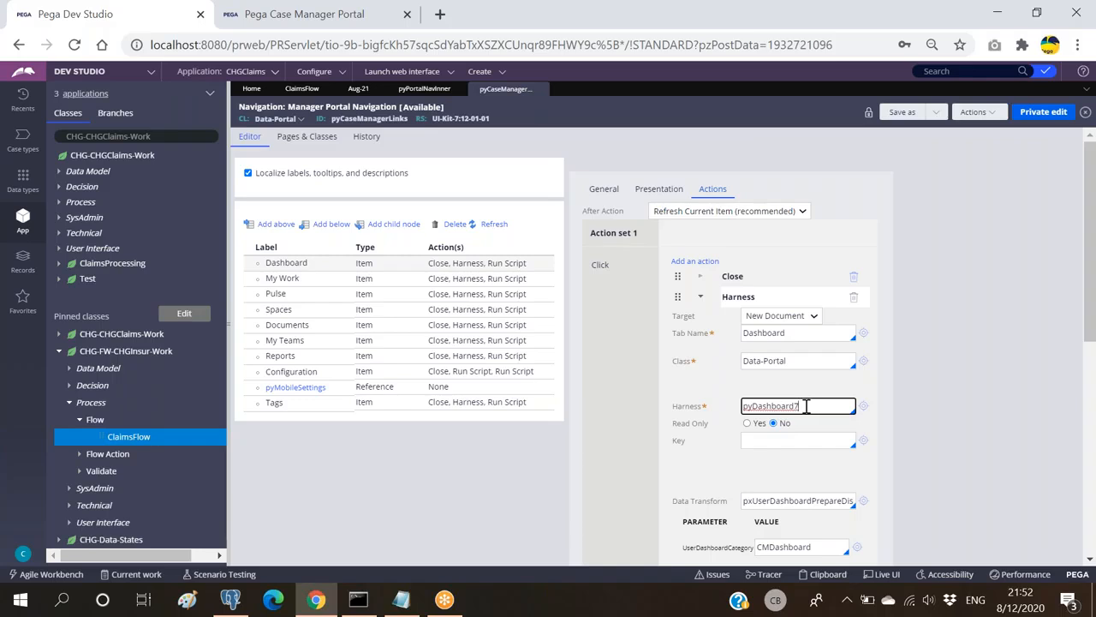
{"action": "left_click", "coordinate": [803, 361]}
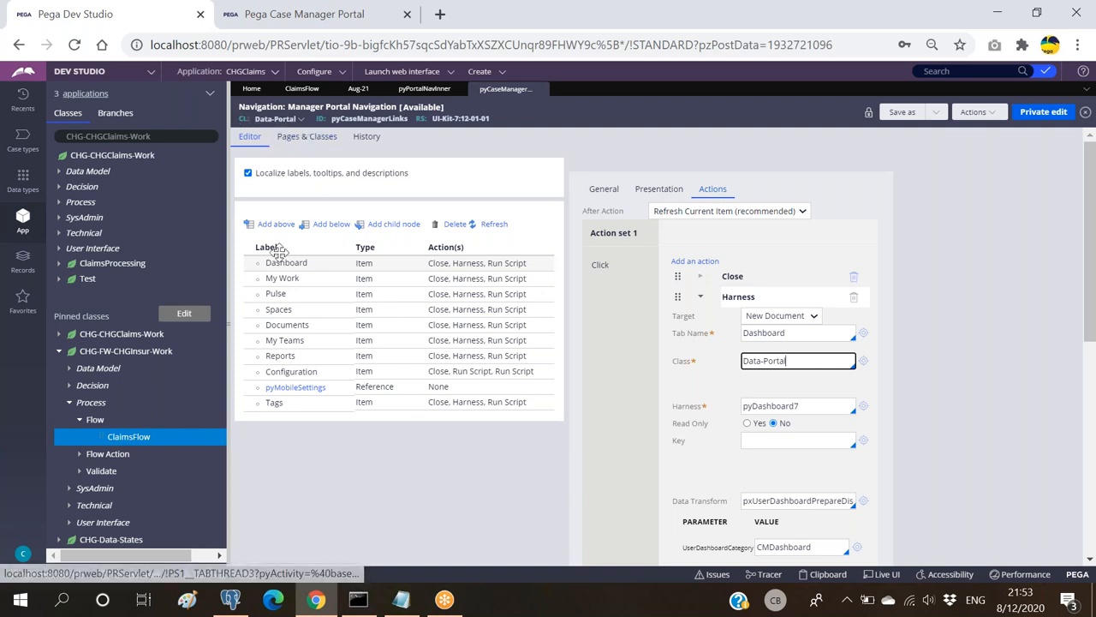
Open the My Work navigation item and examine the class, harness and data transform configured in its Harness action
{"action": "left_click", "coordinate": [283, 284]}
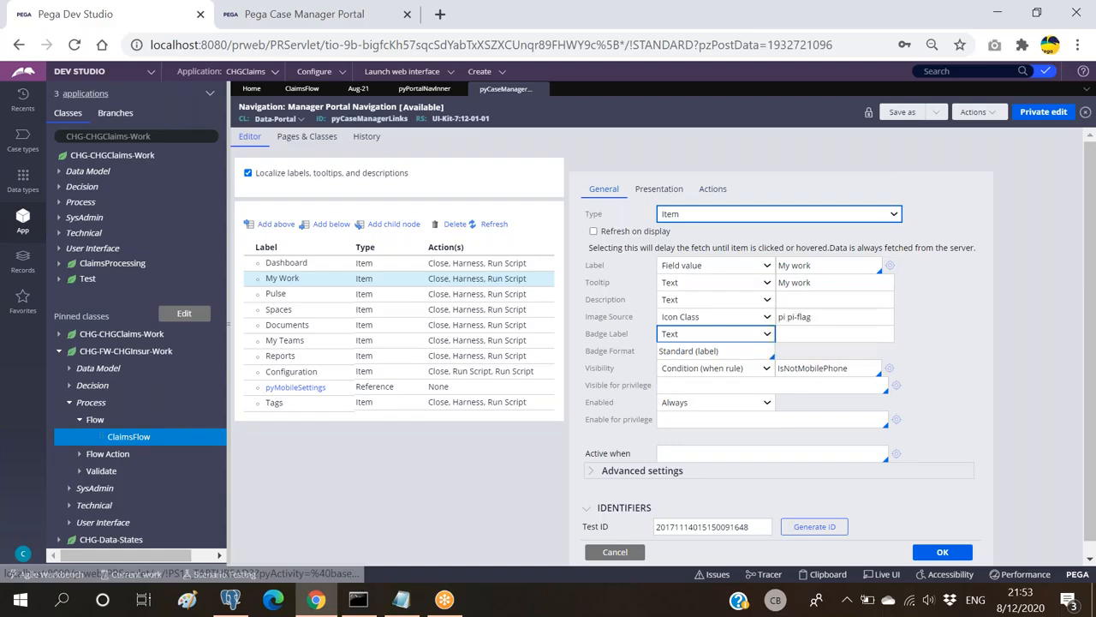
{"action": "left_click", "coordinate": [728, 194]}
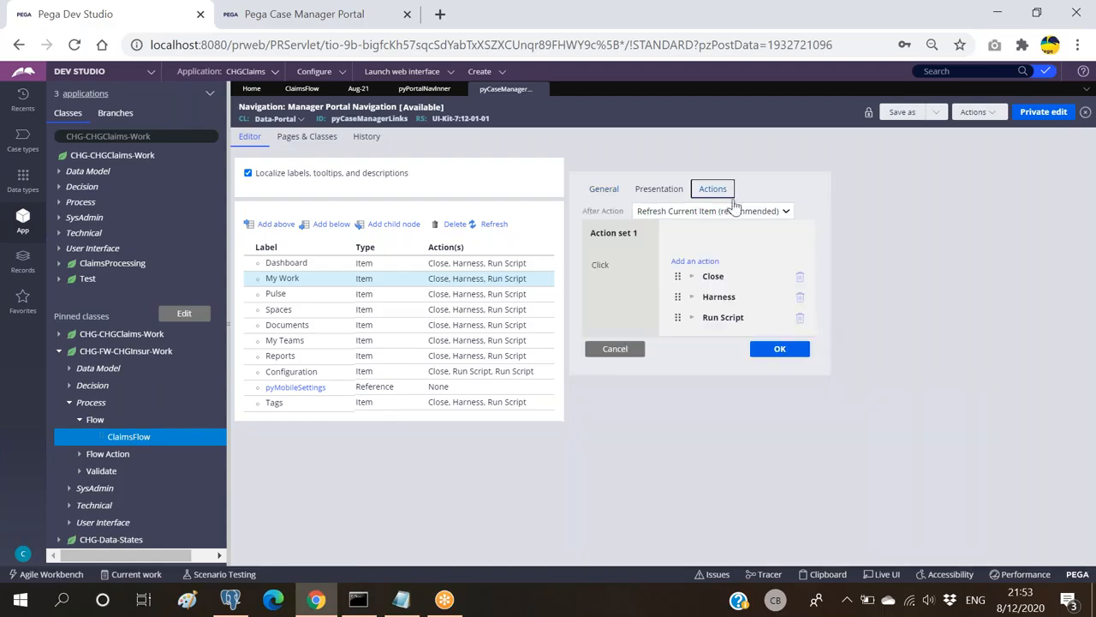
{"action": "left_click", "coordinate": [691, 297]}
{"action": "left_click", "coordinate": [803, 360]}
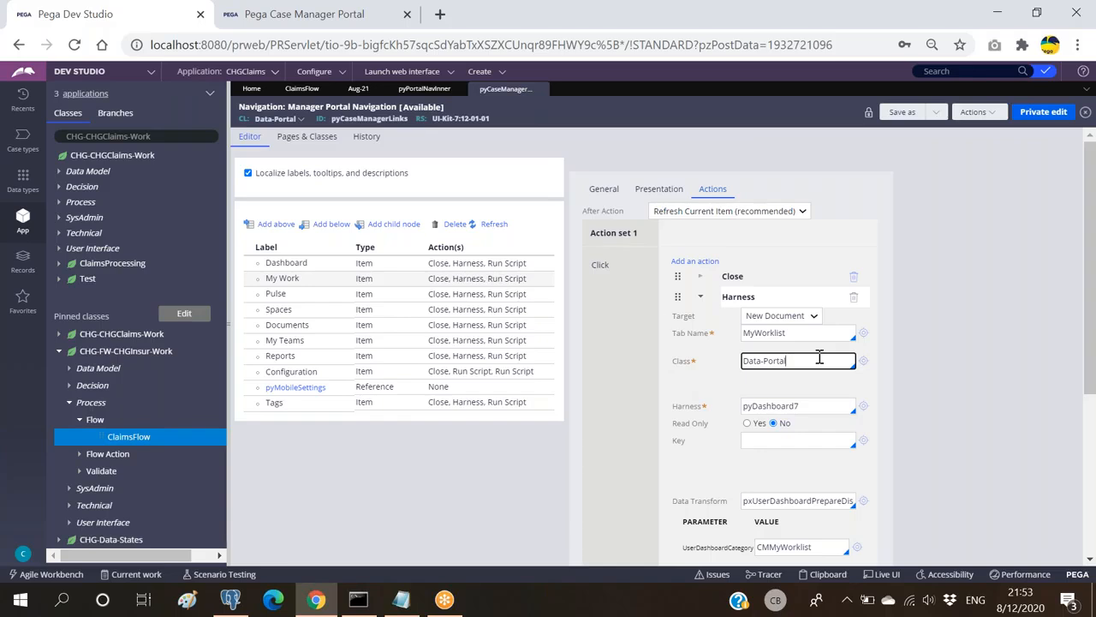
{"action": "left_click", "coordinate": [502, 89]}
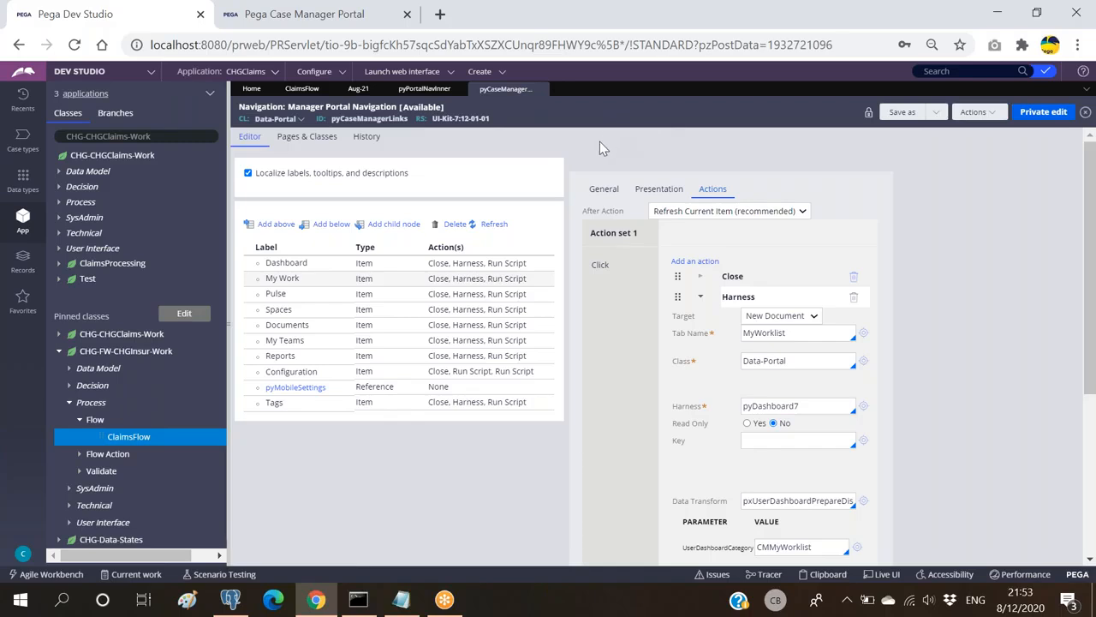
{"action": "left_click", "coordinate": [291, 263]}
{"action": "left_click", "coordinate": [285, 278]}
{"action": "left_click_drag", "start_coordinate": [815, 406], "coordinate": [753, 406]}
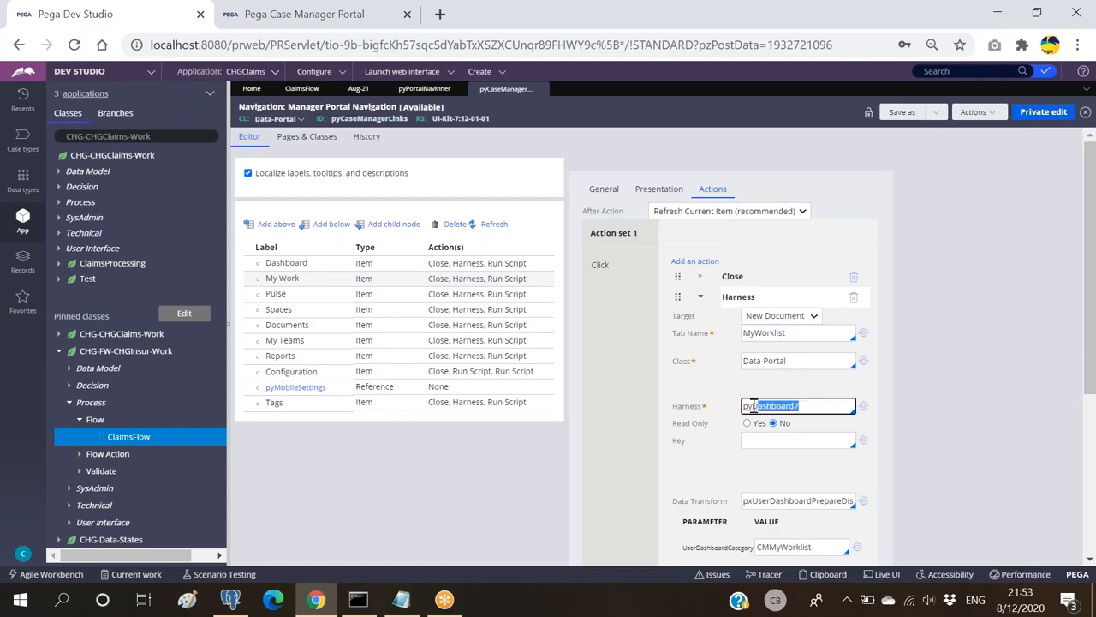
{"action": "left_click", "coordinate": [820, 407]}
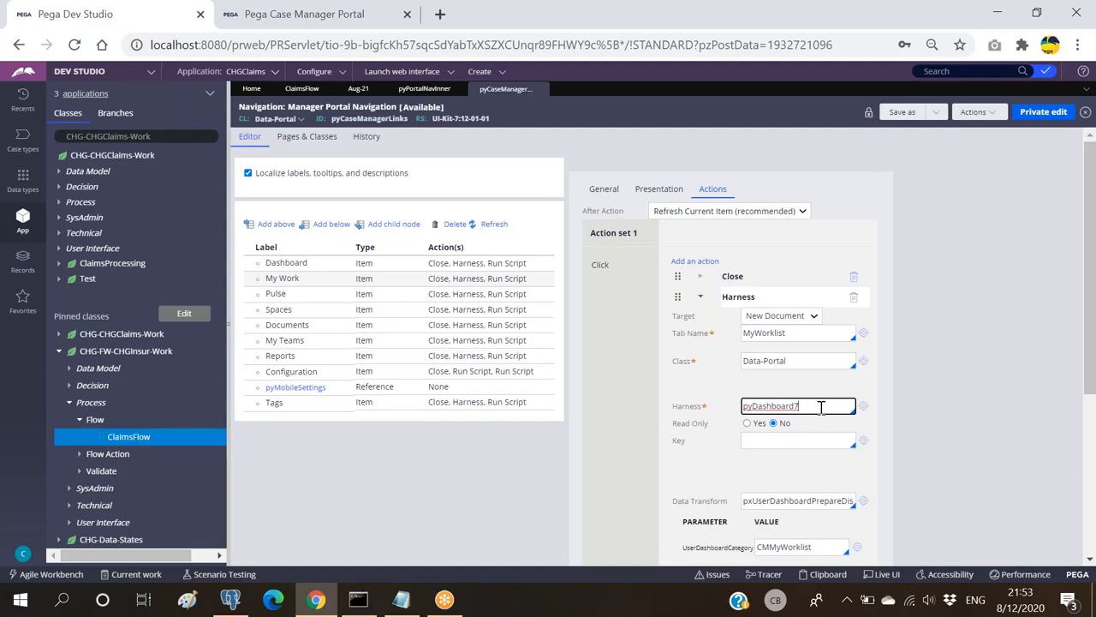
Find the CHG-Data-SaveCustDetials class in the class explorer
{"action": "left_click", "coordinate": [193, 137]}
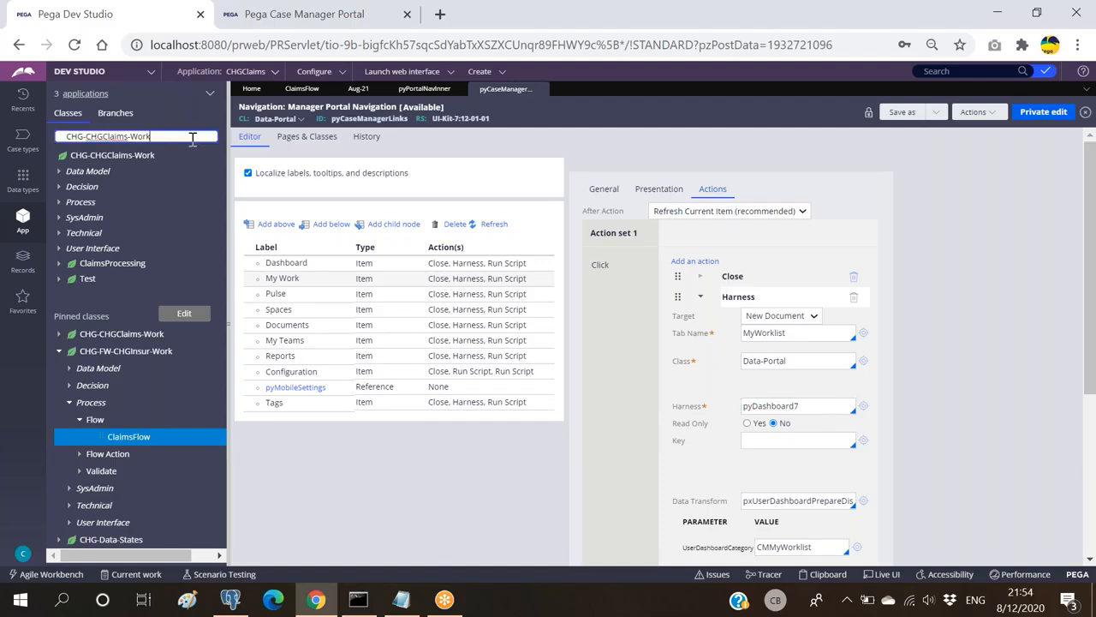
{"action": "key", "text": "BackSpace"}
{"action": "key", "text": "BackSpace"}
{"action": "key", "text": "BackSpace"}
{"action": "key", "text": "BackSpace"}
{"action": "key", "text": "BackSpace"}
{"action": "key", "text": "BackSpace"}
{"action": "key", "text": "BackSpace"}
{"action": "key", "text": "BackSpace"}
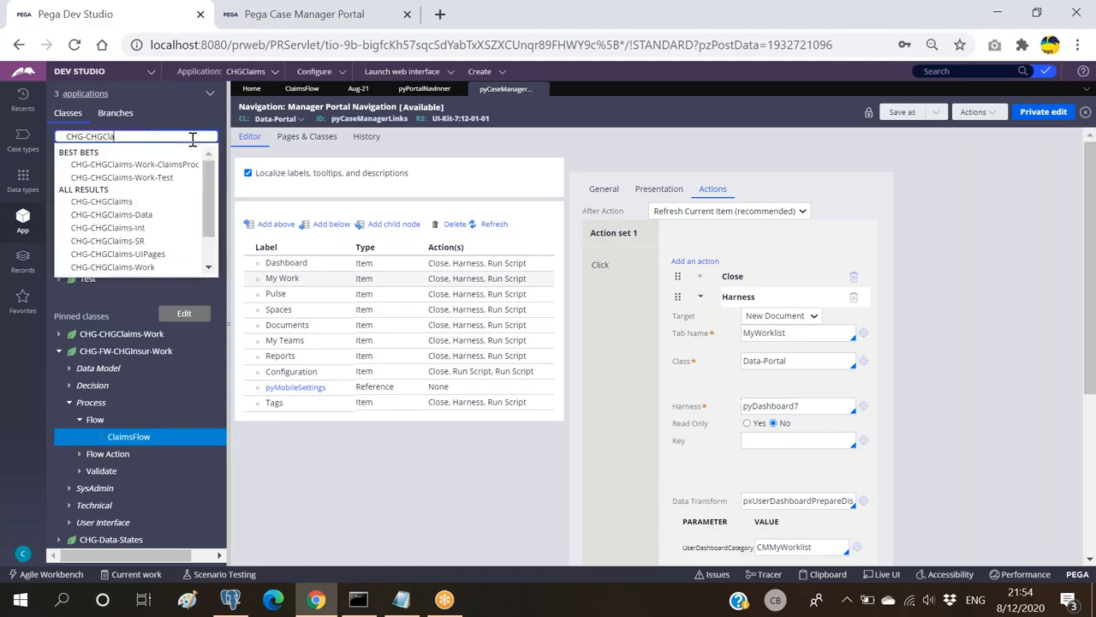
{"action": "type", "text": "D"}
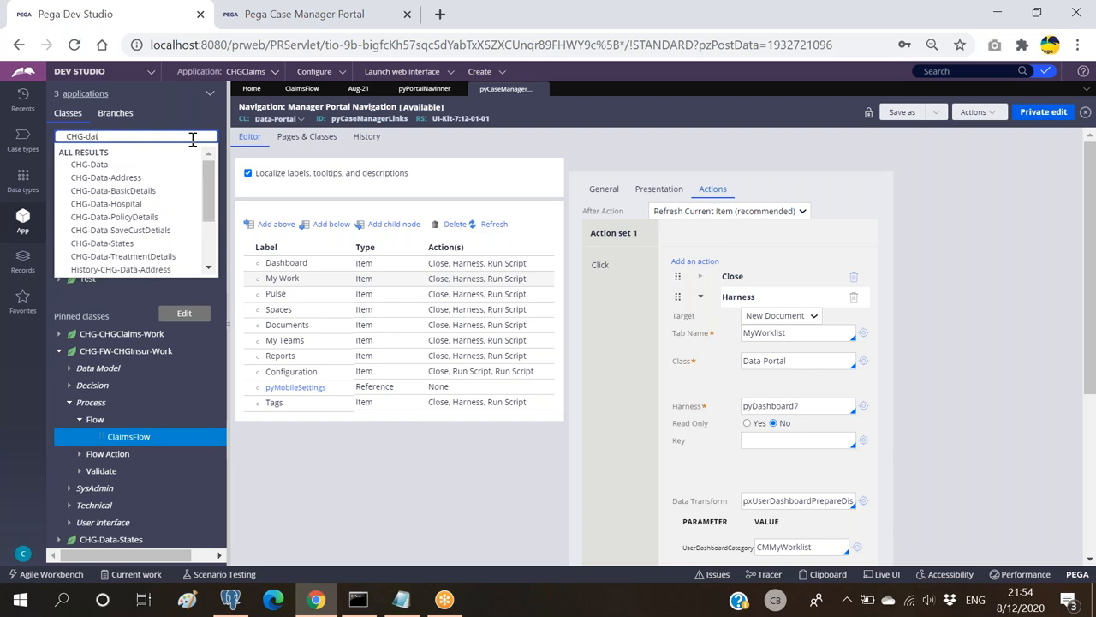
{"action": "key", "text": "Down"}
{"action": "key", "text": "Down"}
{"action": "key", "text": "Down"}
{"action": "key", "text": "Down"}
{"action": "key", "text": "Down"}
{"action": "key", "text": "Down"}
{"action": "key", "text": "Down"}
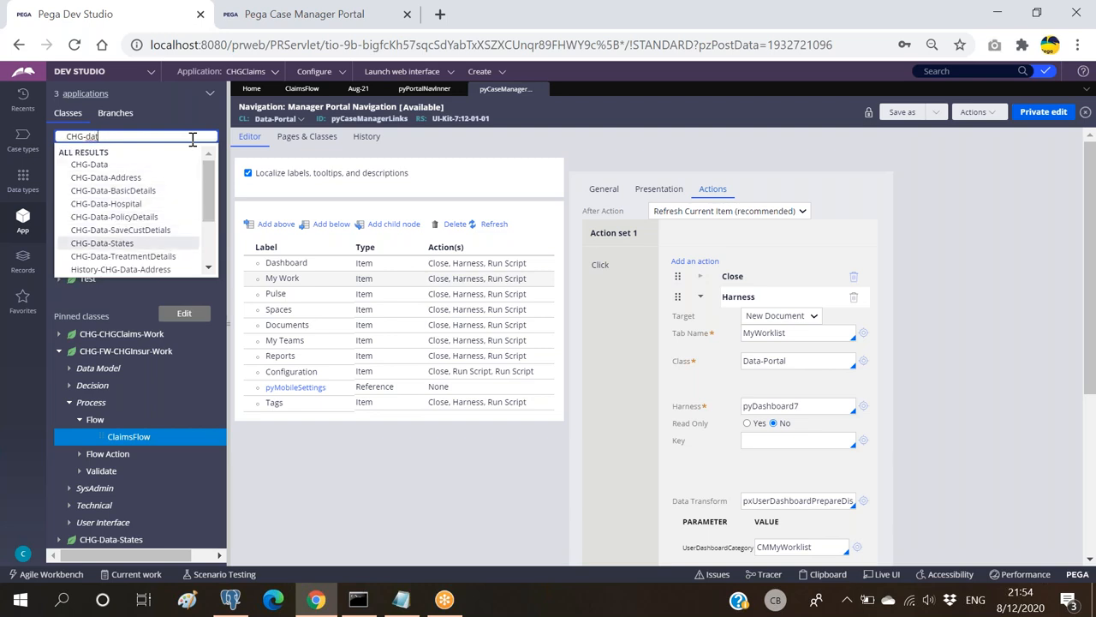
{"action": "key", "text": "Up"}
{"action": "key", "text": "Return"}
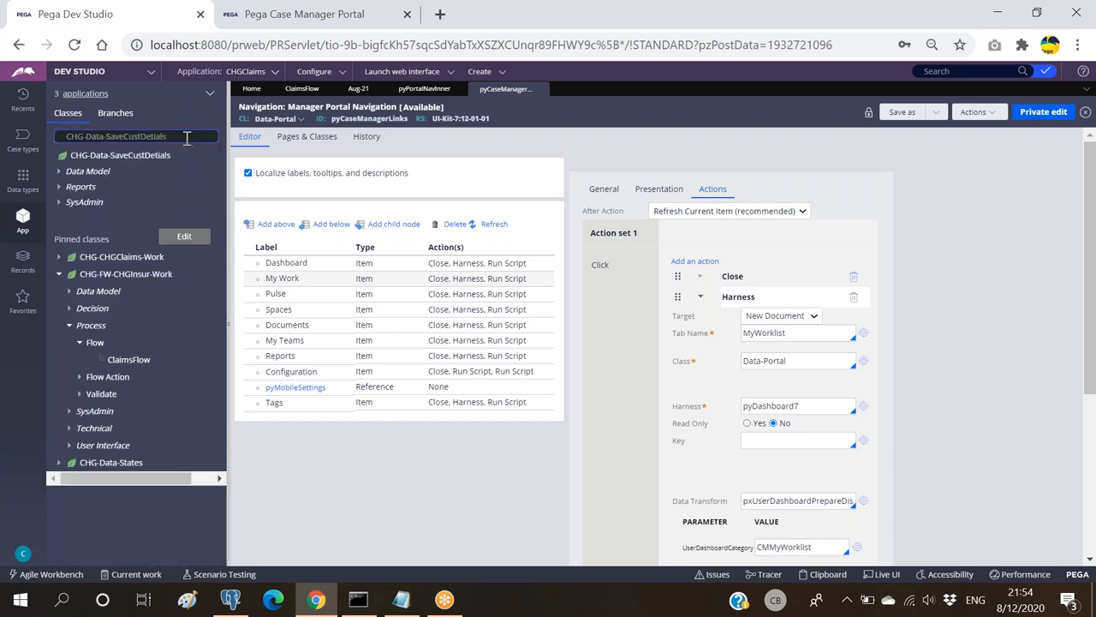
View the CHG-Data-SaveCustDetials class's records in the data designer, and return to the pyCaseManagerLinks navigation rule
{"action": "left_click", "coordinate": [117, 156]}
{"action": "right_click", "coordinate": [116, 157]}
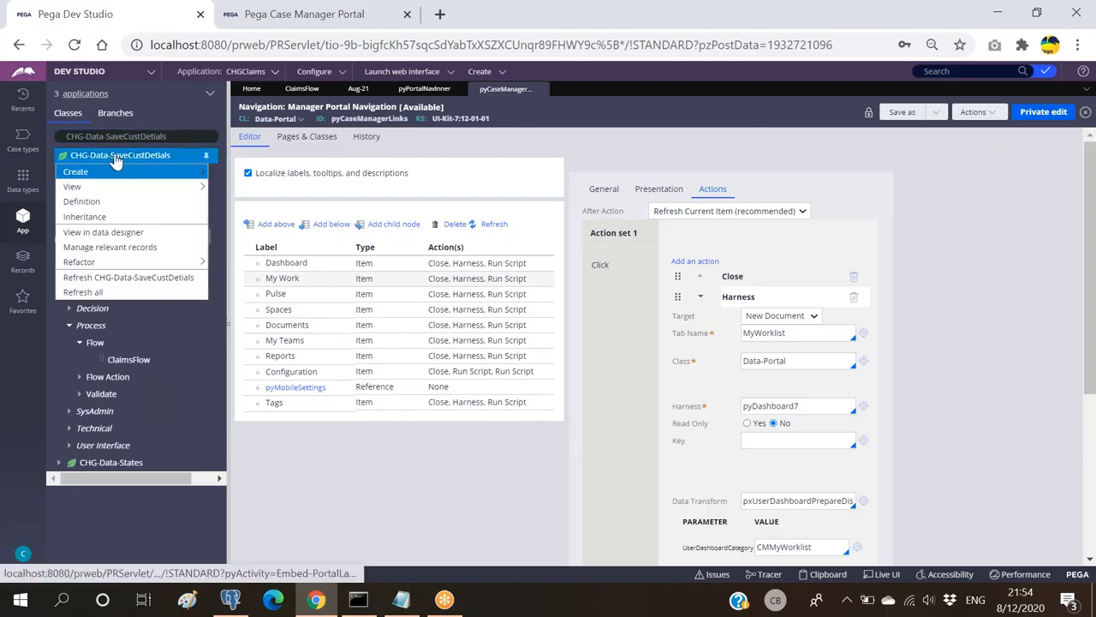
{"action": "left_click", "coordinate": [94, 235]}
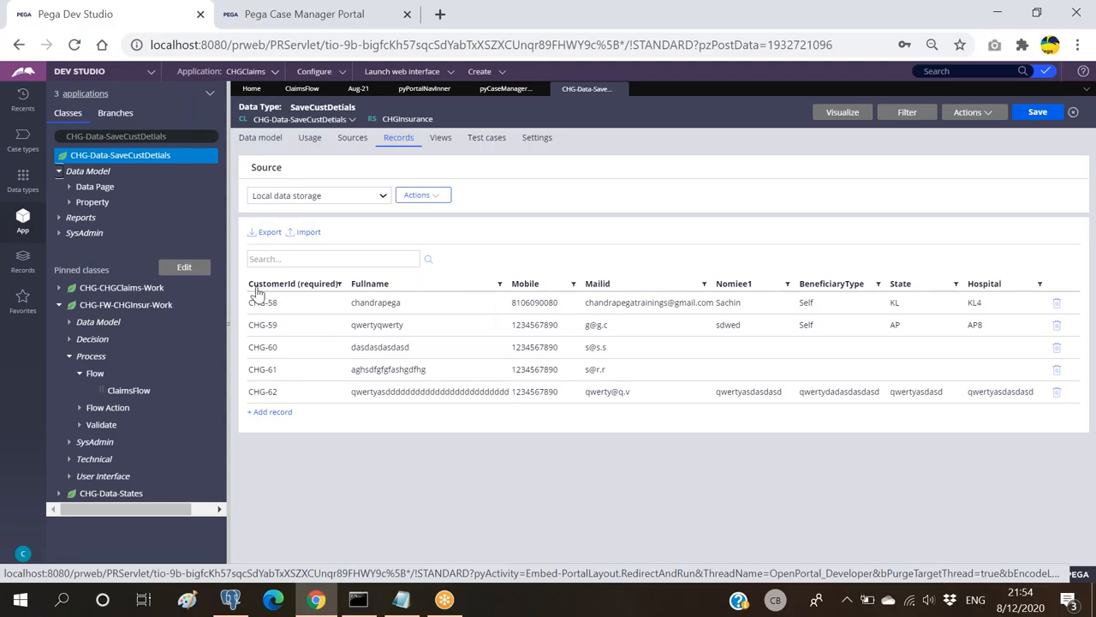
{"action": "left_click", "coordinate": [500, 91]}
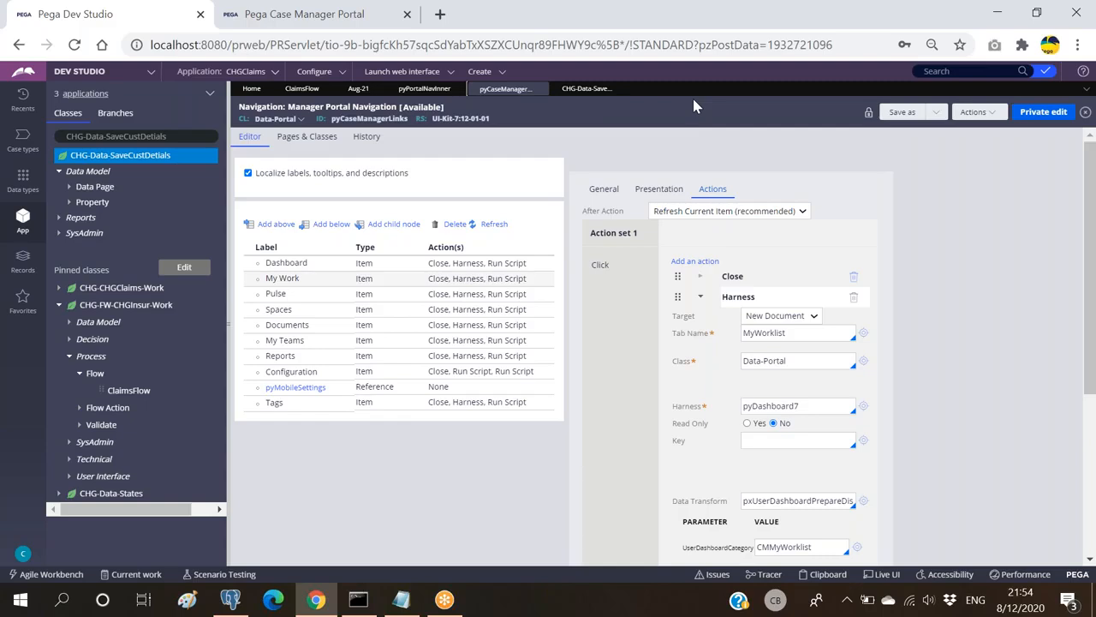
Cancel the Menu cell's properties in the pyPortalNavInner section and close the open Aug-21 and ClaimsFlow rules
{"action": "left_click", "coordinate": [181, 136]}
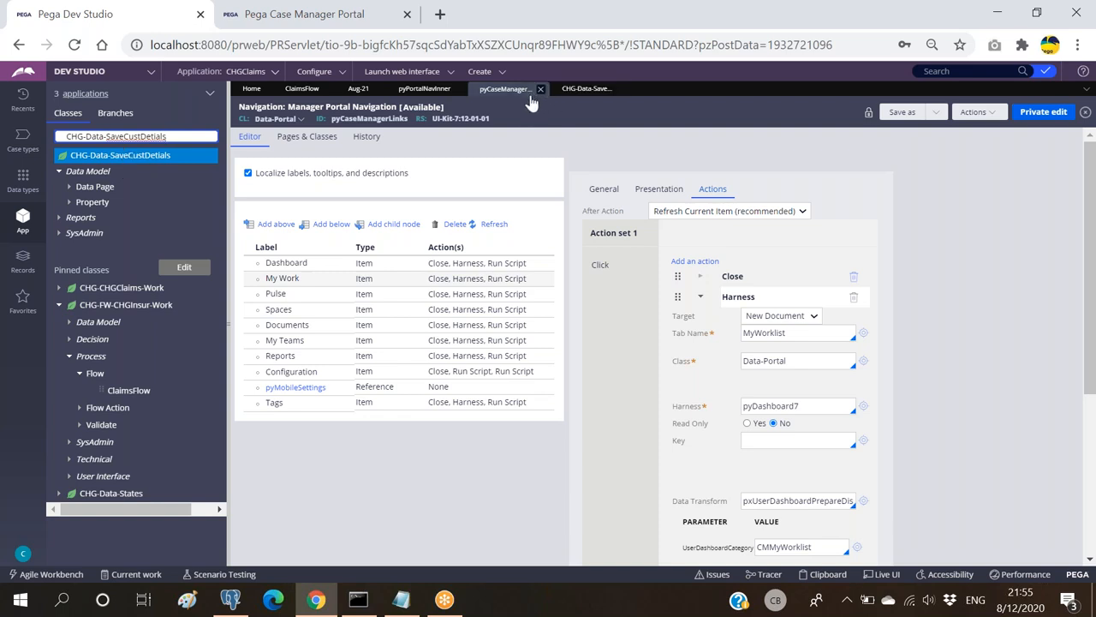
{"action": "left_click", "coordinate": [428, 90]}
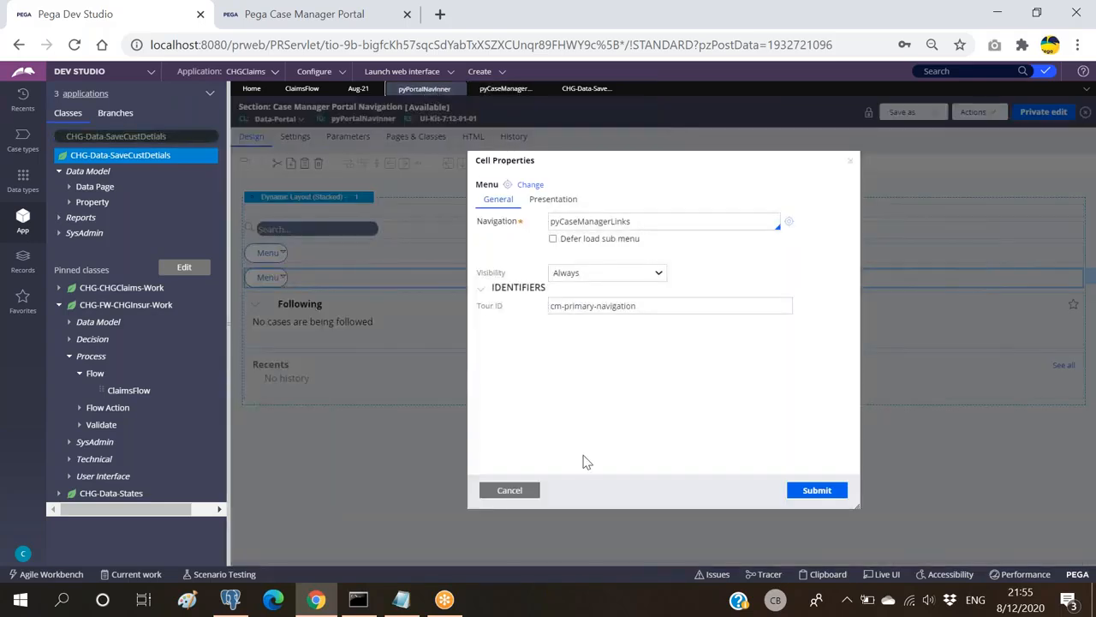
{"action": "left_click", "coordinate": [509, 492]}
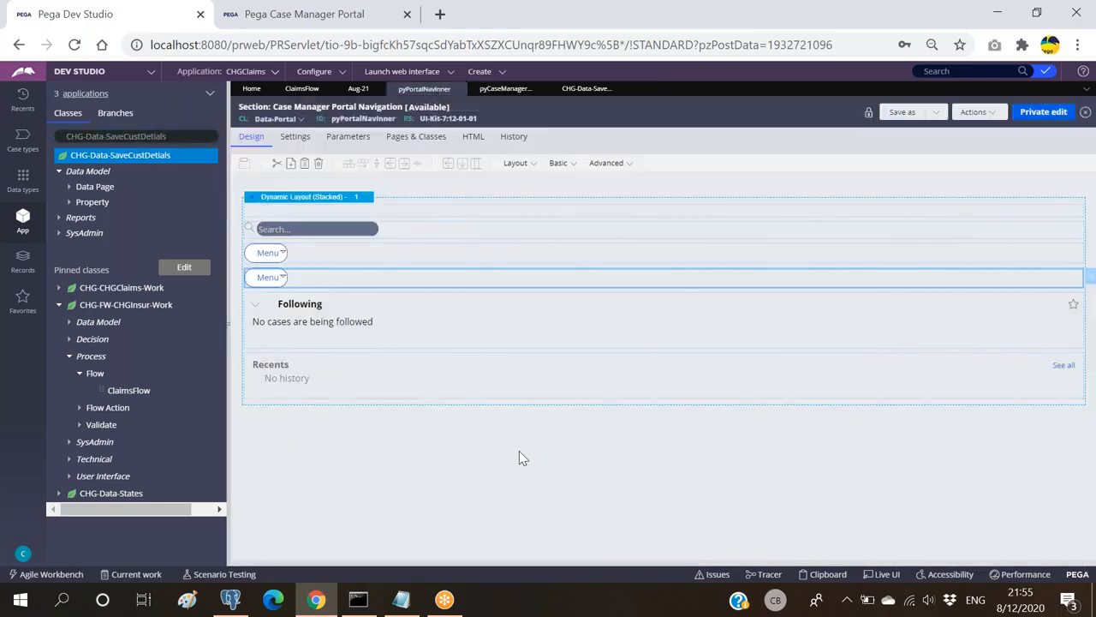
{"action": "left_click", "coordinate": [376, 89]}
{"action": "left_click", "coordinate": [327, 89]}
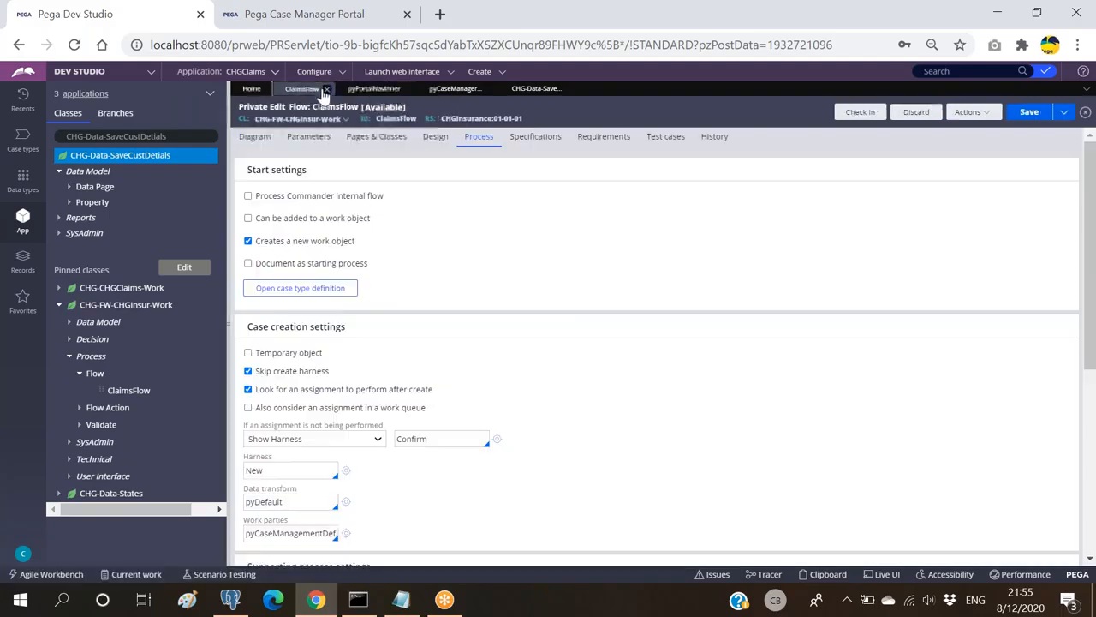
{"action": "left_click", "coordinate": [471, 89]}
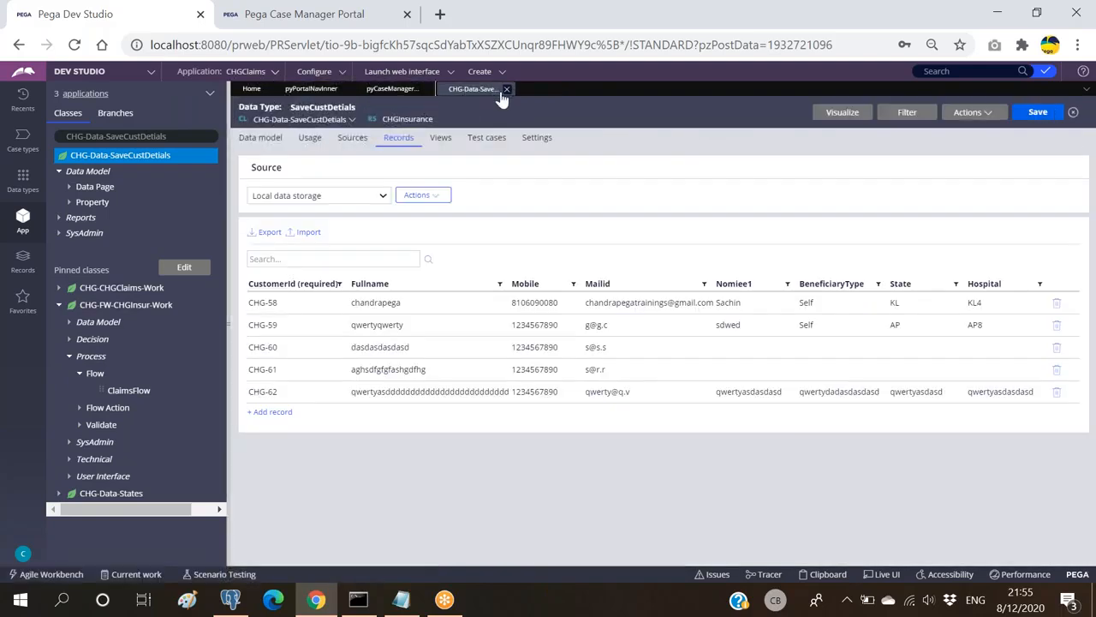
{"action": "left_click", "coordinate": [387, 93]}
{"action": "left_click", "coordinate": [311, 90]}
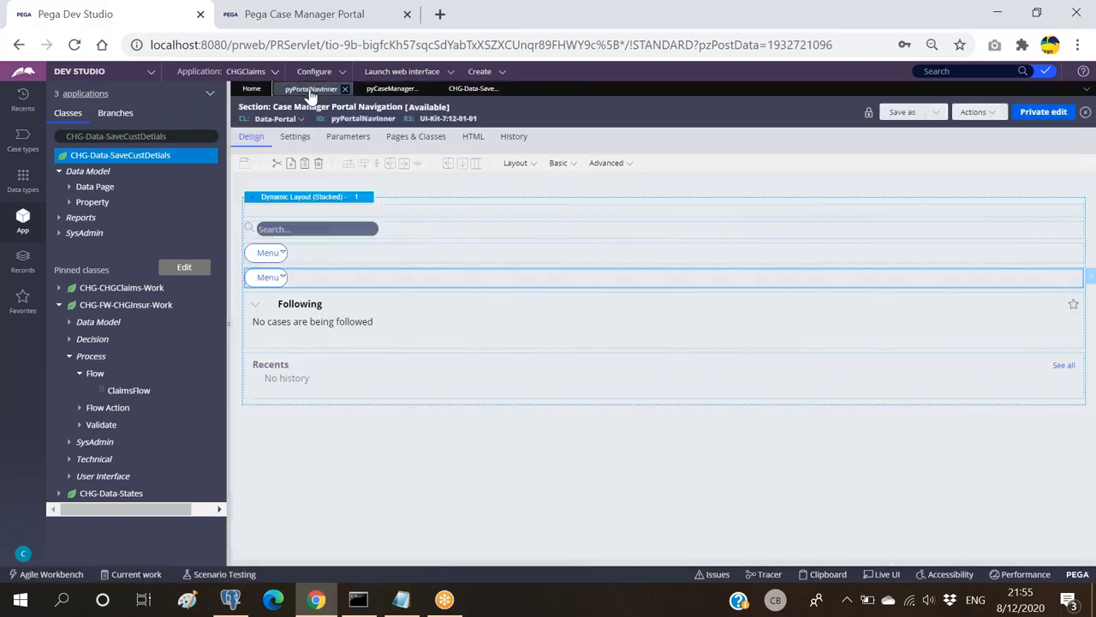
Load the Data-Portal class in the class explorer
{"action": "left_click", "coordinate": [179, 137]}
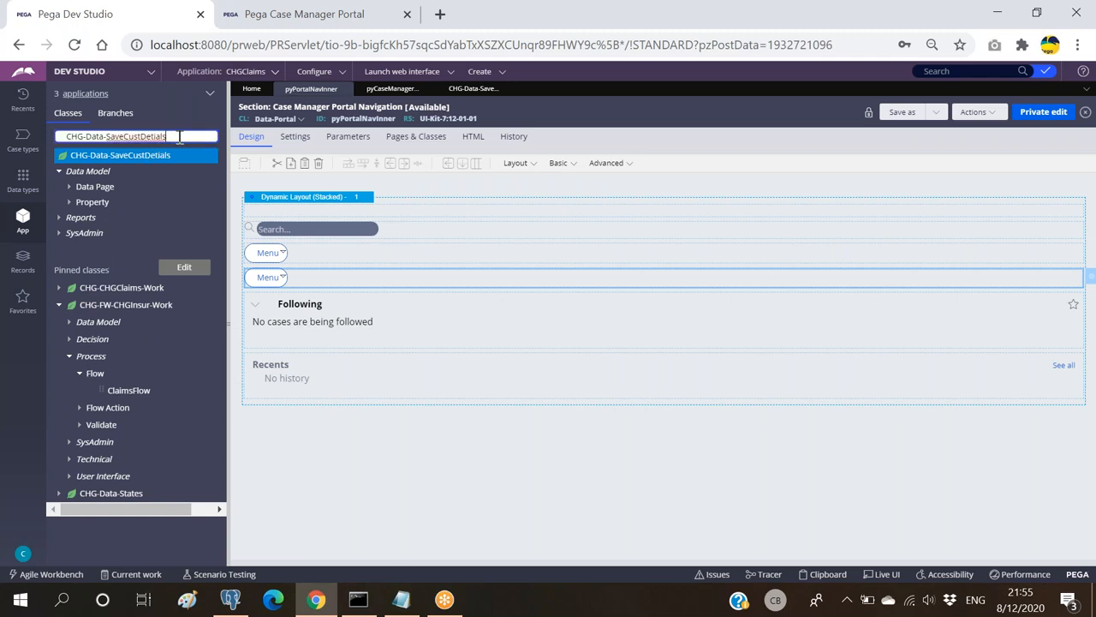
{"action": "key", "text": "BackSpace"}
{"action": "key", "text": "BackSpace"}
{"action": "key", "text": "BackSpace"}
{"action": "key", "text": "BackSpace"}
{"action": "key", "text": "BackSpace"}
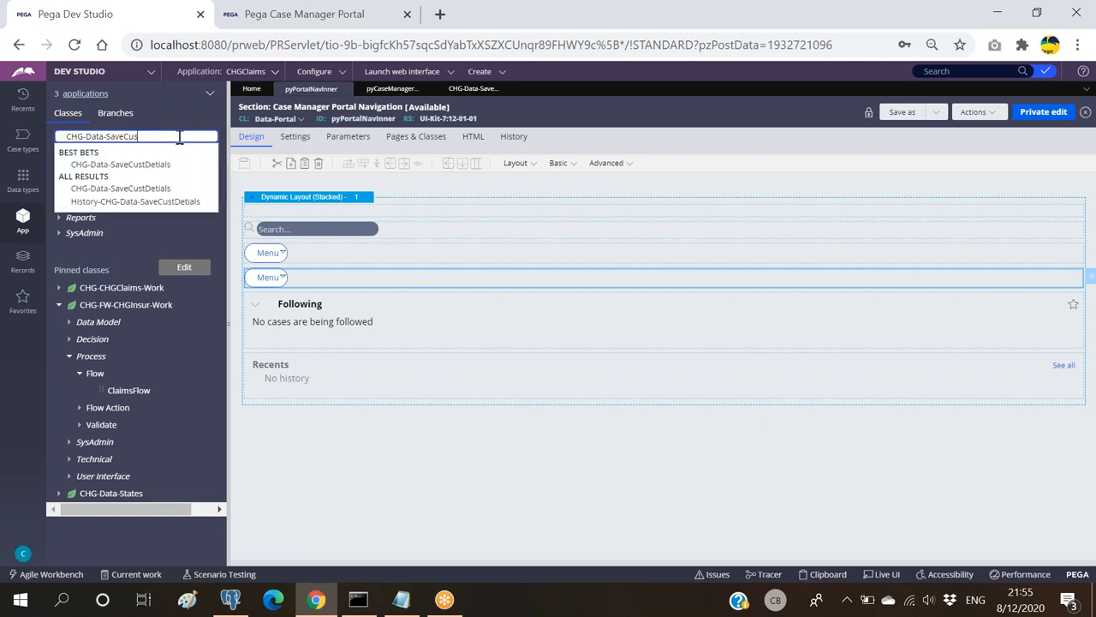
{"action": "key", "text": "BackSpace"}
{"action": "key", "text": "BackSpace"}
{"action": "key", "text": "BackSpace"}
{"action": "key", "text": "BackSpace"}
{"action": "key", "text": "BackSpace"}
{"action": "key", "text": "BackSpace"}
{"action": "key", "text": "BackSpace"}
{"action": "key", "text": "BackSpace"}
{"action": "key", "text": "BackSpace"}
{"action": "type", "text": "Data-port"}
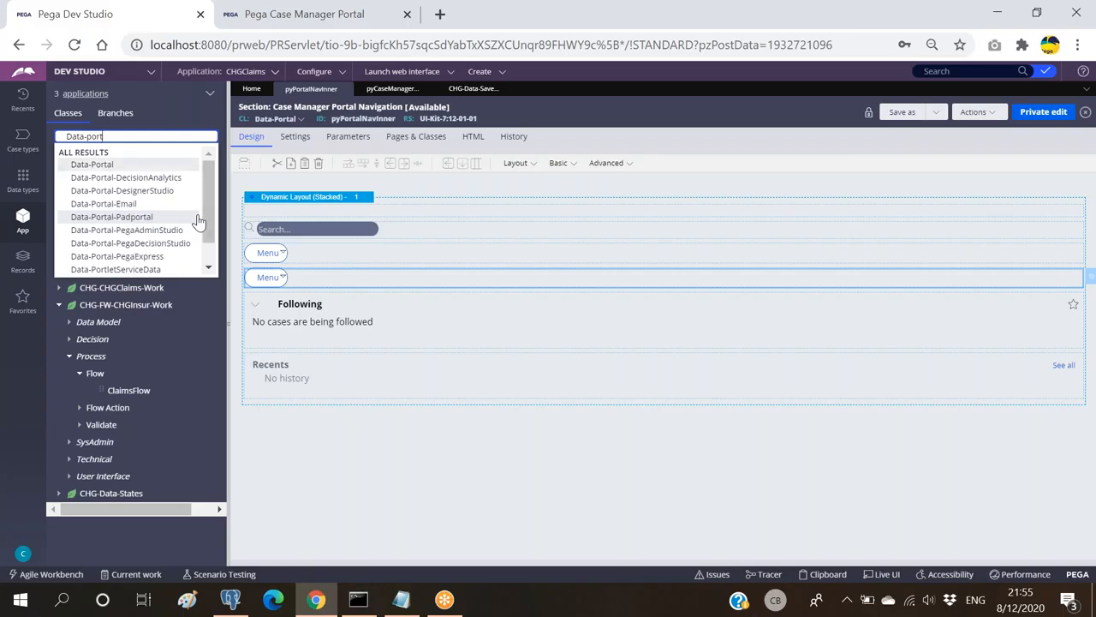
{"action": "left_click", "coordinate": [113, 167]}
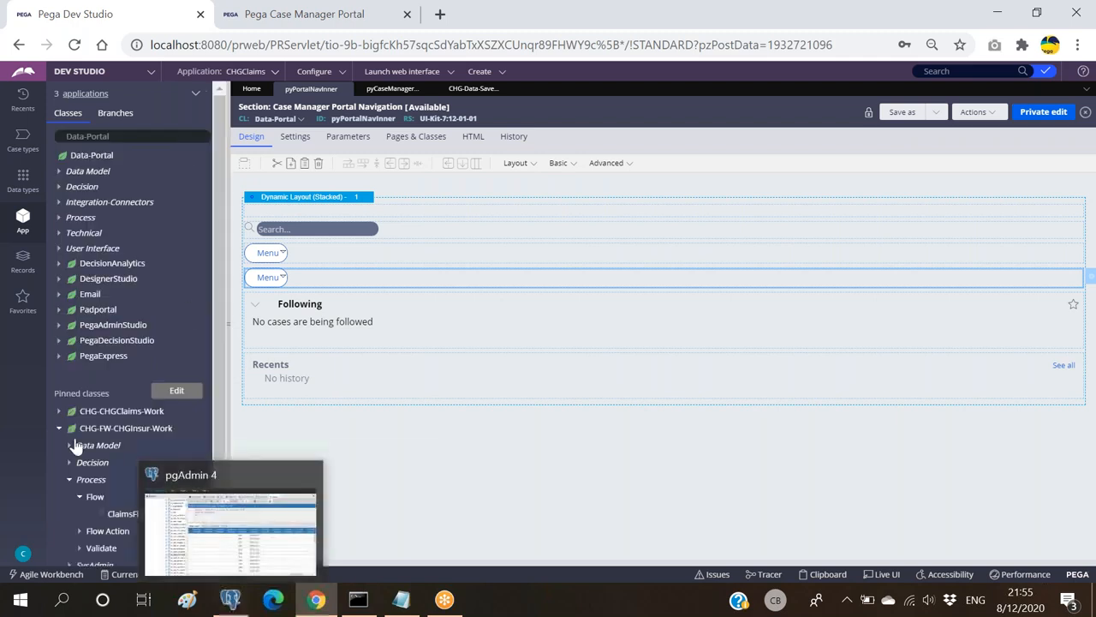
{"action": "left_click", "coordinate": [485, 400]}
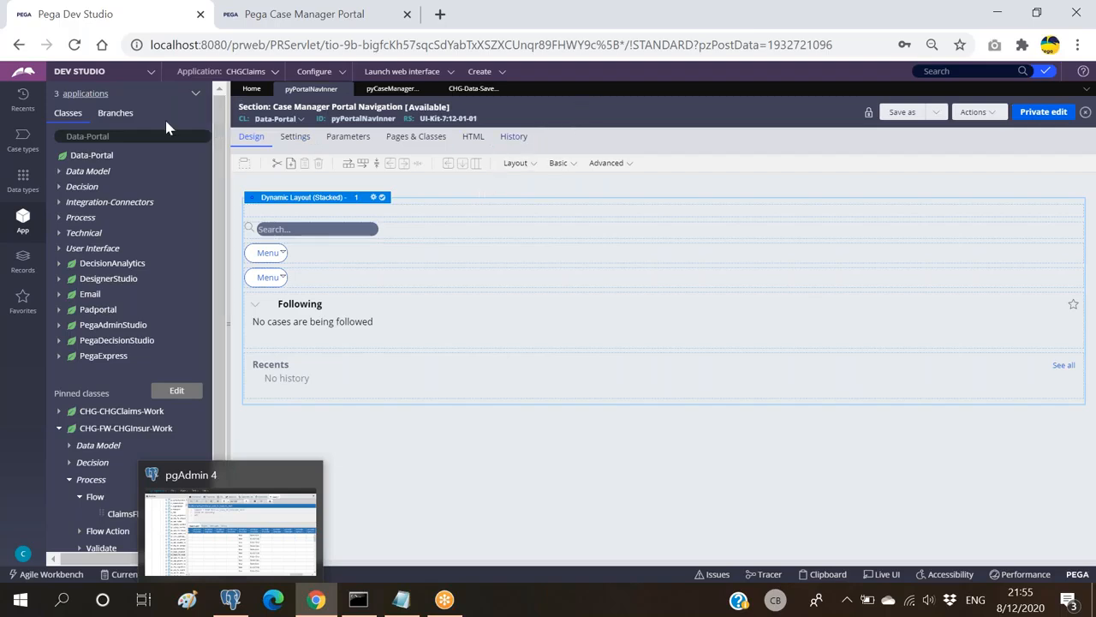
Create a property labelled AddMemberDetailsPage in the Data-Portal class, using the CHGInsuranceFramework context and CHGInsurance ruleset version 01-01-02
{"action": "right_click", "coordinate": [91, 159]}
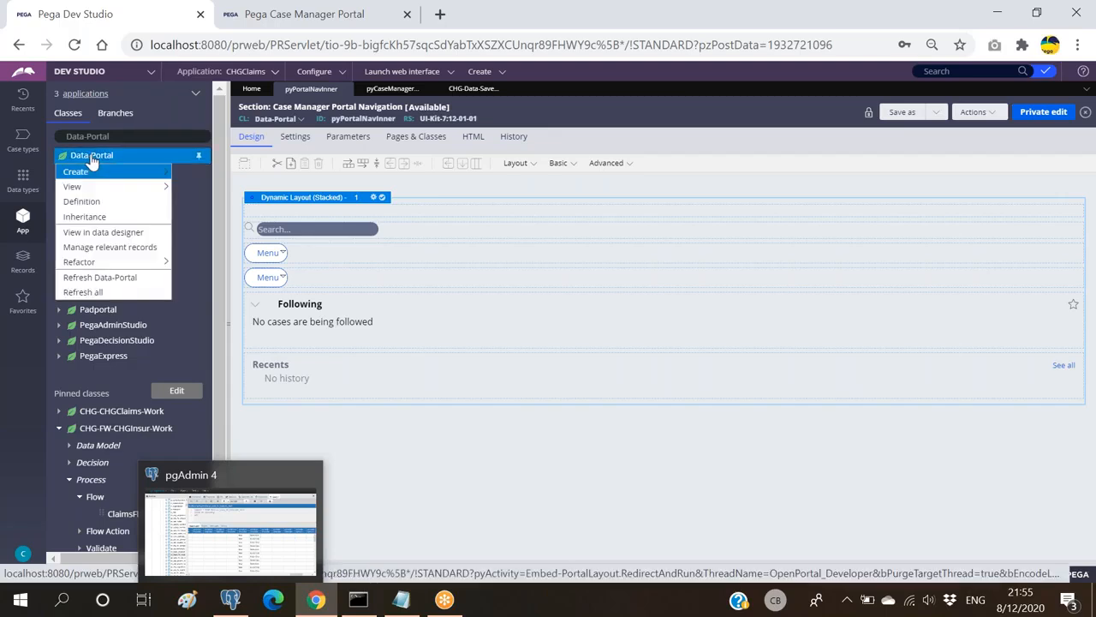
{"action": "mouse_move", "coordinate": [120, 172]}
{"action": "mouse_move", "coordinate": [219, 187]}
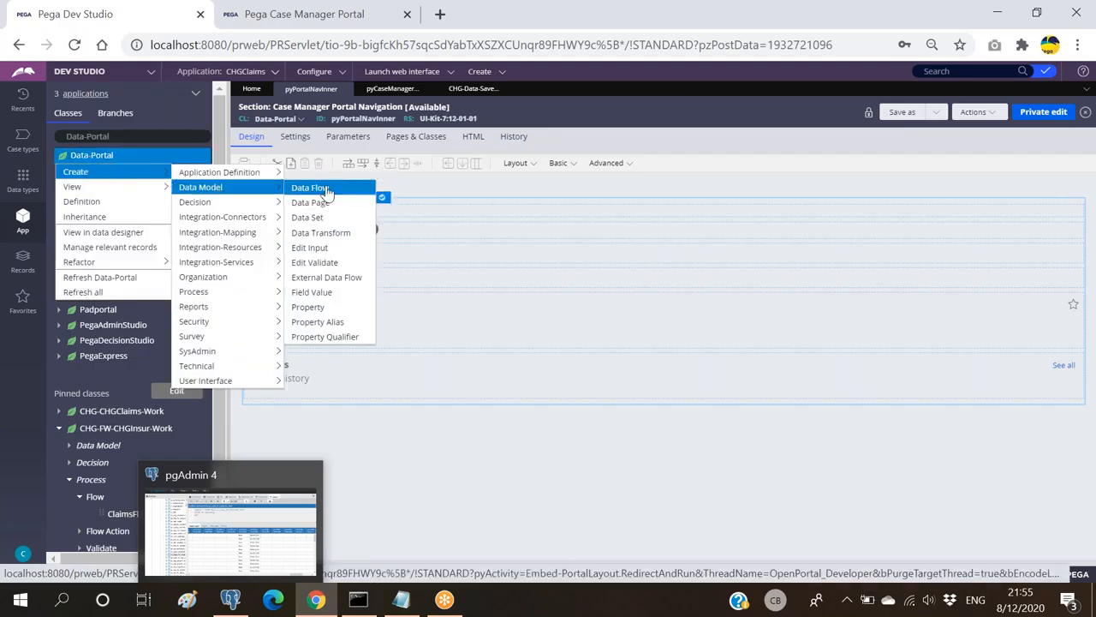
{"action": "left_click", "coordinate": [309, 306]}
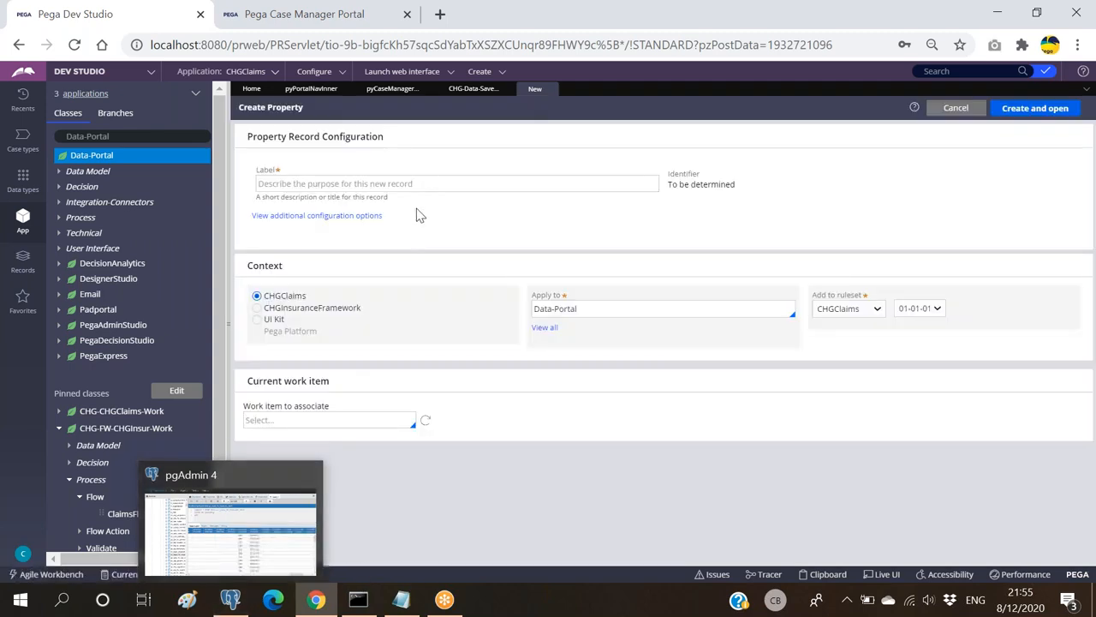
{"action": "left_click", "coordinate": [434, 182]}
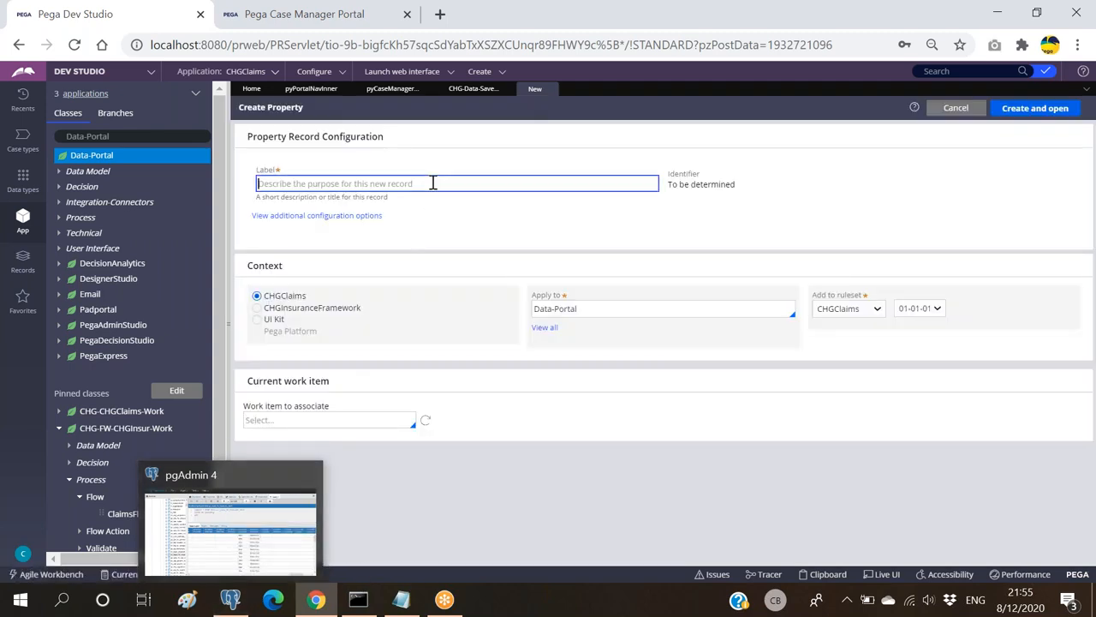
{"action": "type", "text": "AddMemberDetailsPage"}
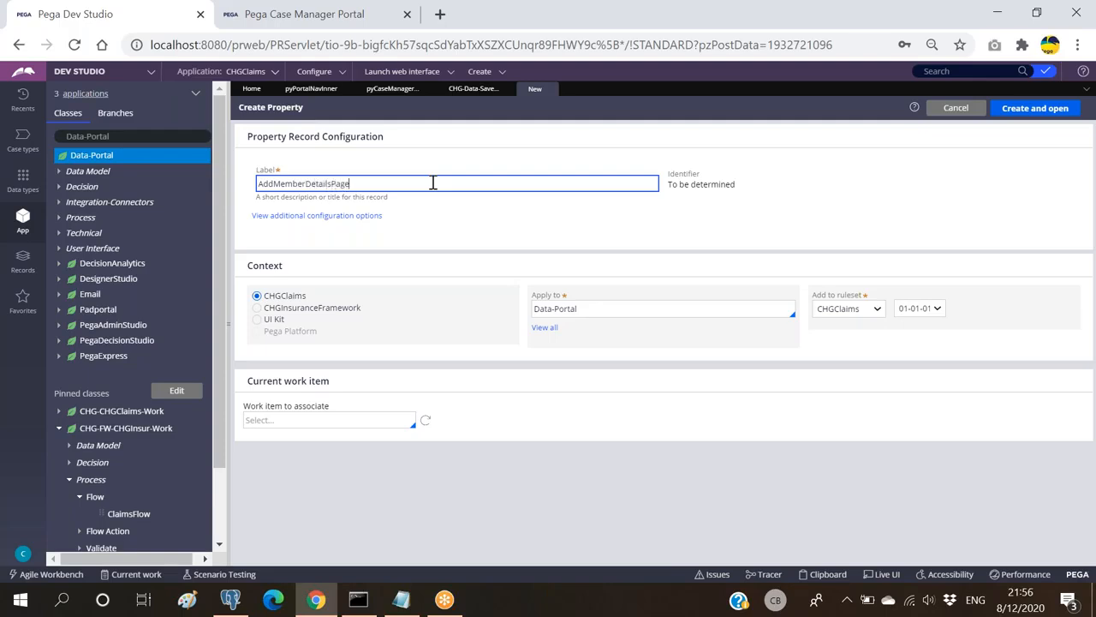
{"action": "left_click", "coordinate": [257, 309]}
{"action": "left_click", "coordinate": [620, 309]}
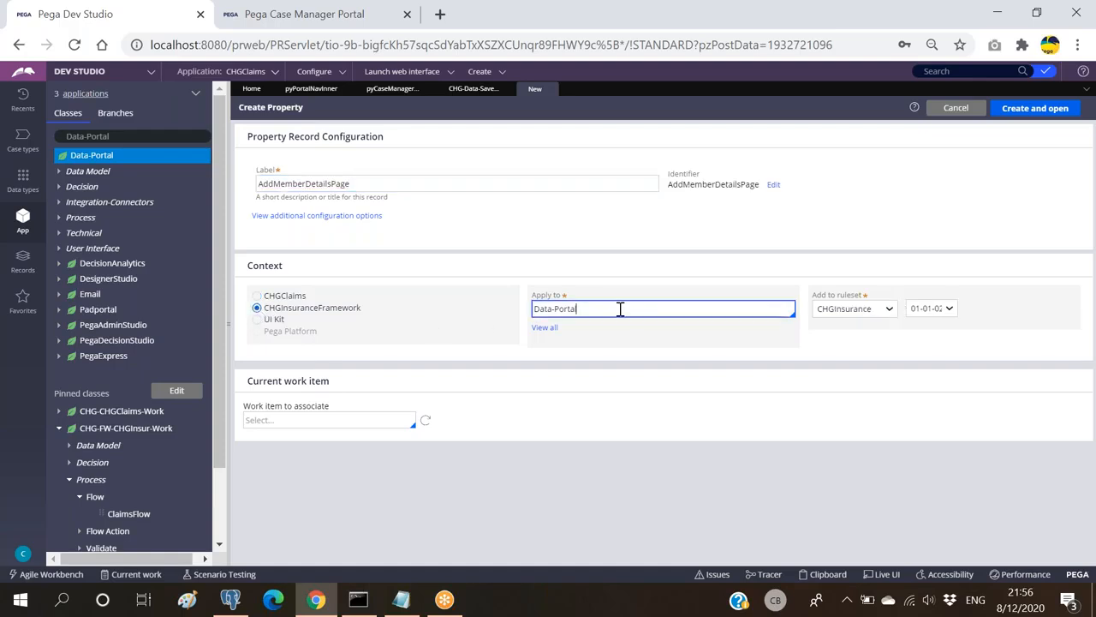
{"action": "left_click", "coordinate": [1036, 109]}
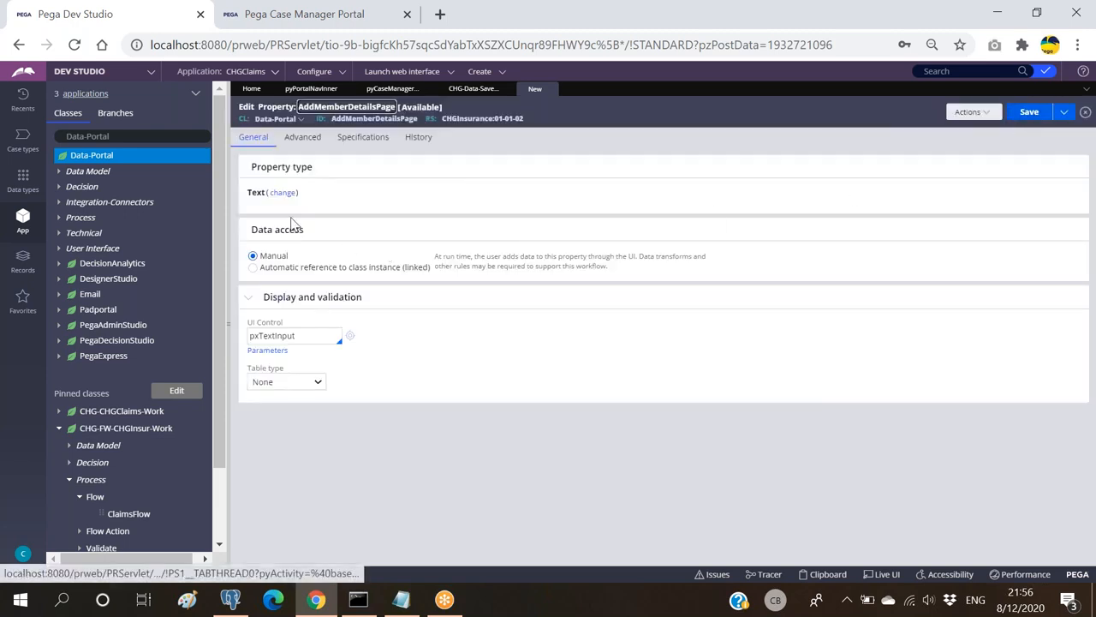
Change the AddMemberDetailsPage property's type to Single Page with CHG-Data-SaveCustDetials as its page definition
{"action": "left_click", "coordinate": [283, 192]}
{"action": "left_click", "coordinate": [366, 231]}
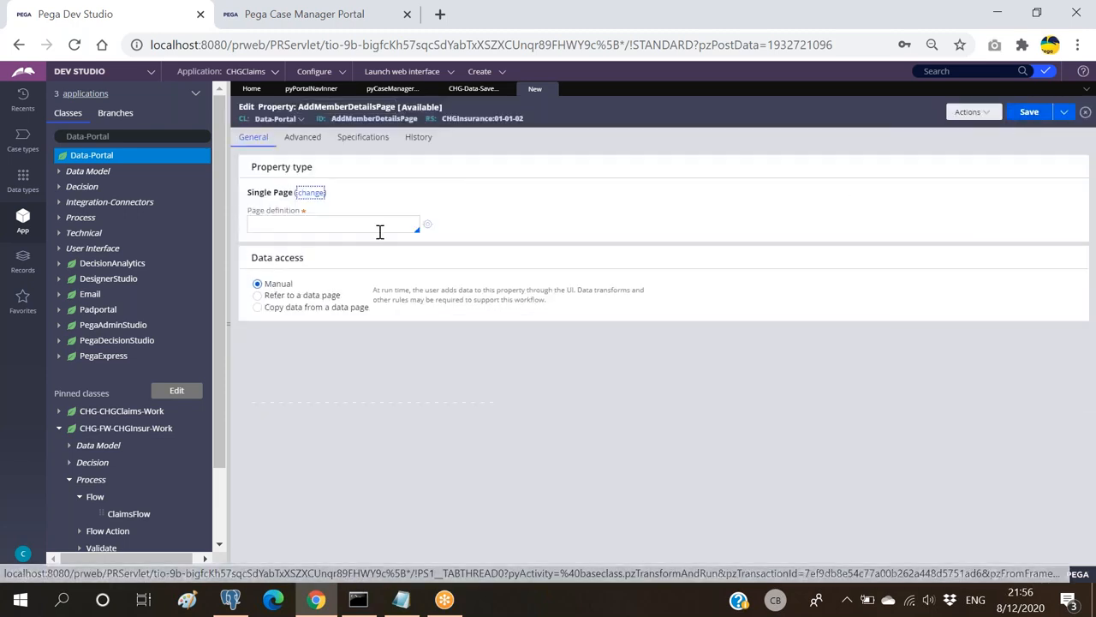
{"action": "left_click", "coordinate": [323, 228]}
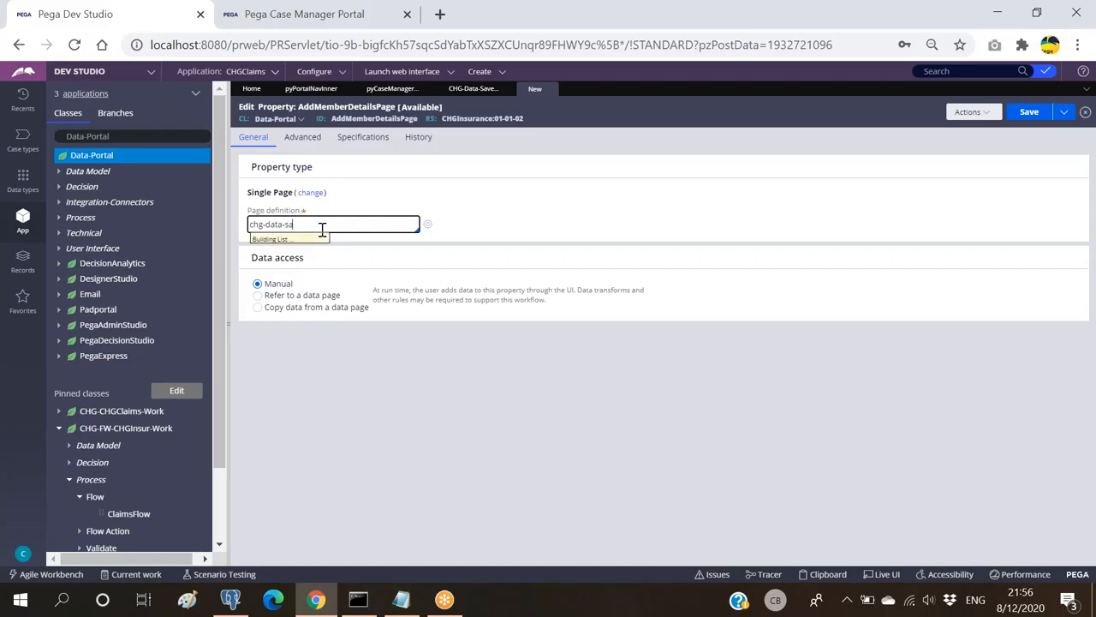
{"action": "key", "text": "Return"}
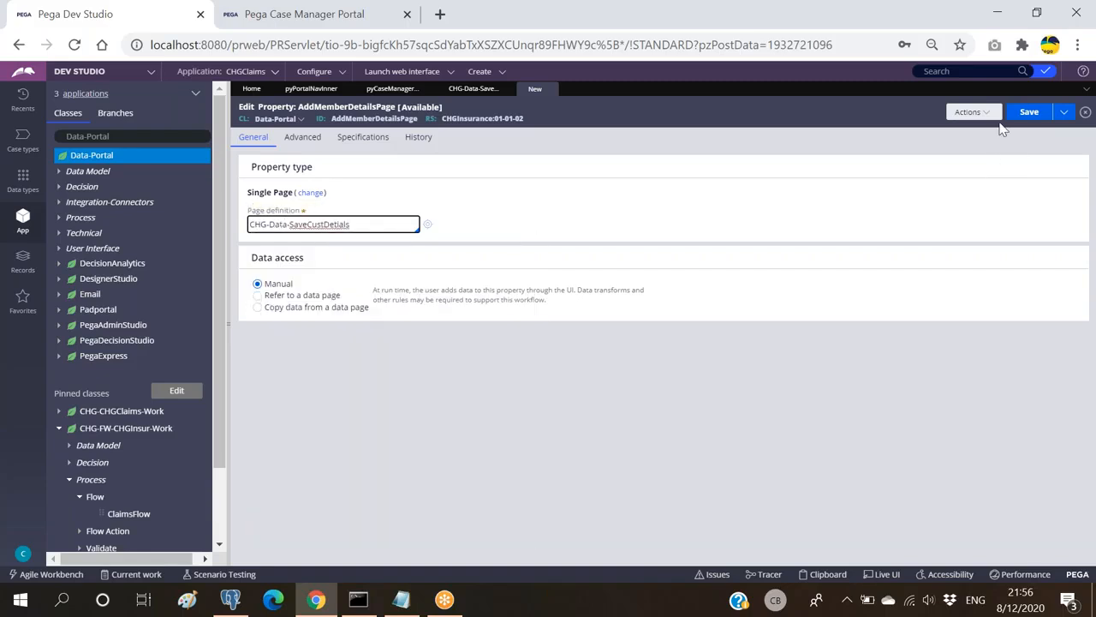
Save the AddMemberDetailsPage property and close its rule
{"action": "left_click", "coordinate": [1028, 112]}
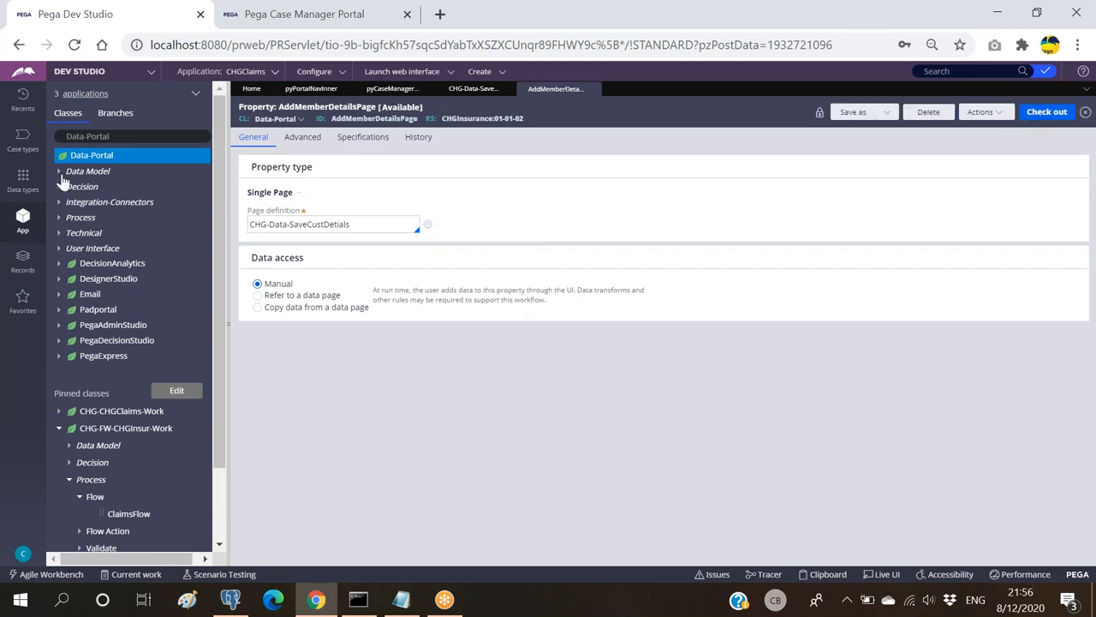
{"action": "left_click", "coordinate": [592, 90]}
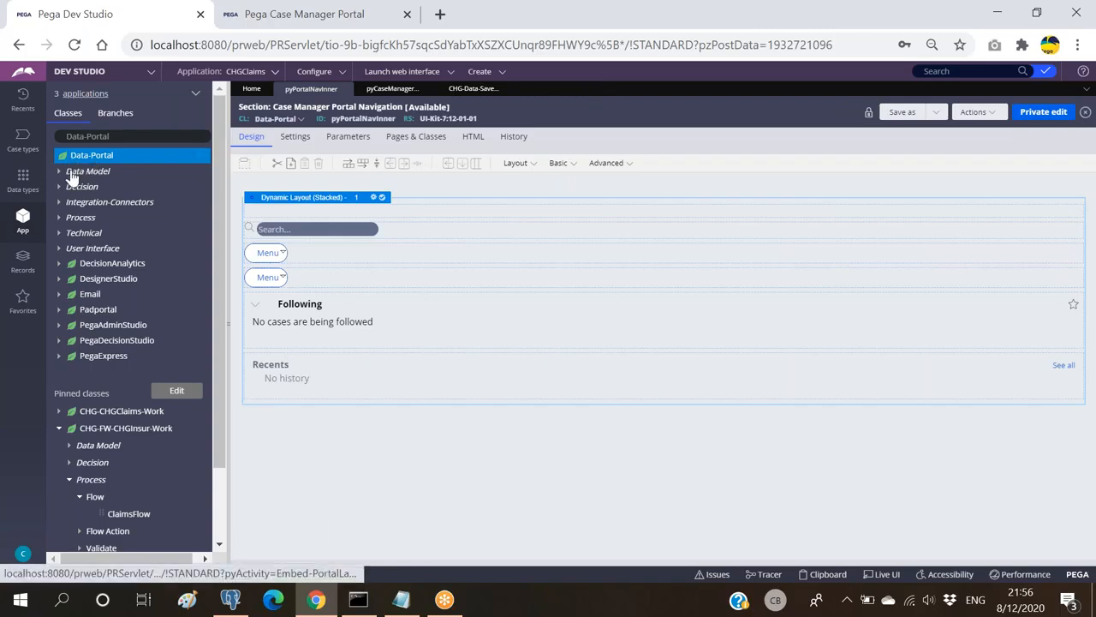
Create a section labelled AddMemberSection in the Data-Portal class, using the CHGInsuranceFramework context and CHGInsurance ruleset version 01-01-02
{"action": "left_click", "coordinate": [84, 161]}
{"action": "right_click", "coordinate": [84, 161]}
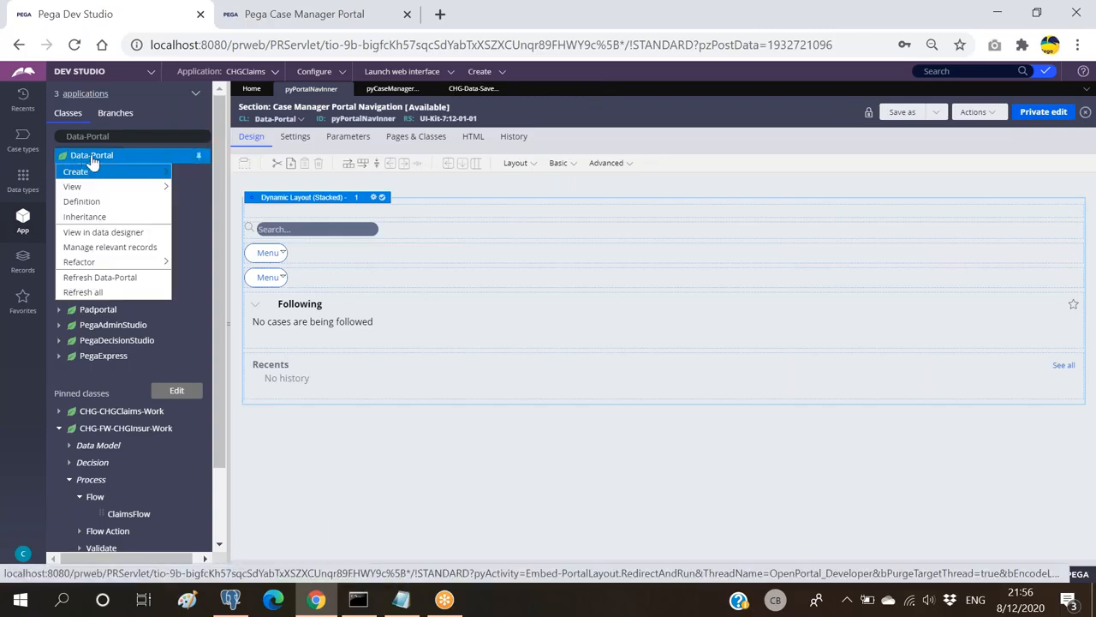
{"action": "mouse_move", "coordinate": [98, 174]}
{"action": "mouse_move", "coordinate": [224, 382]}
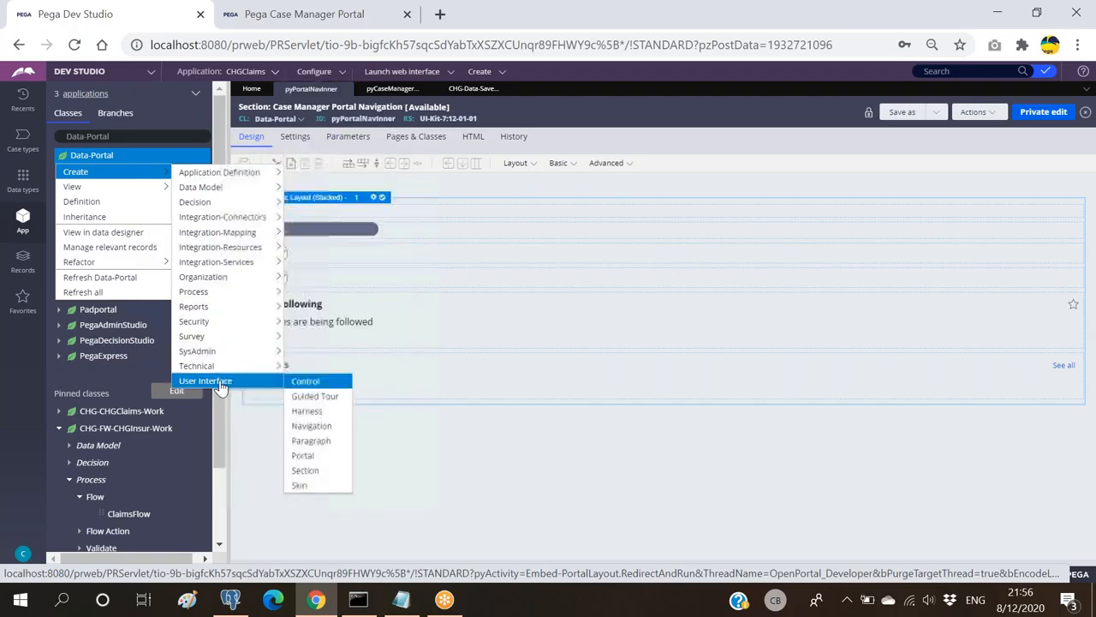
{"action": "left_click", "coordinate": [305, 470]}
{"action": "left_click", "coordinate": [401, 183]}
{"action": "type", "text": "AddMemberSection"}
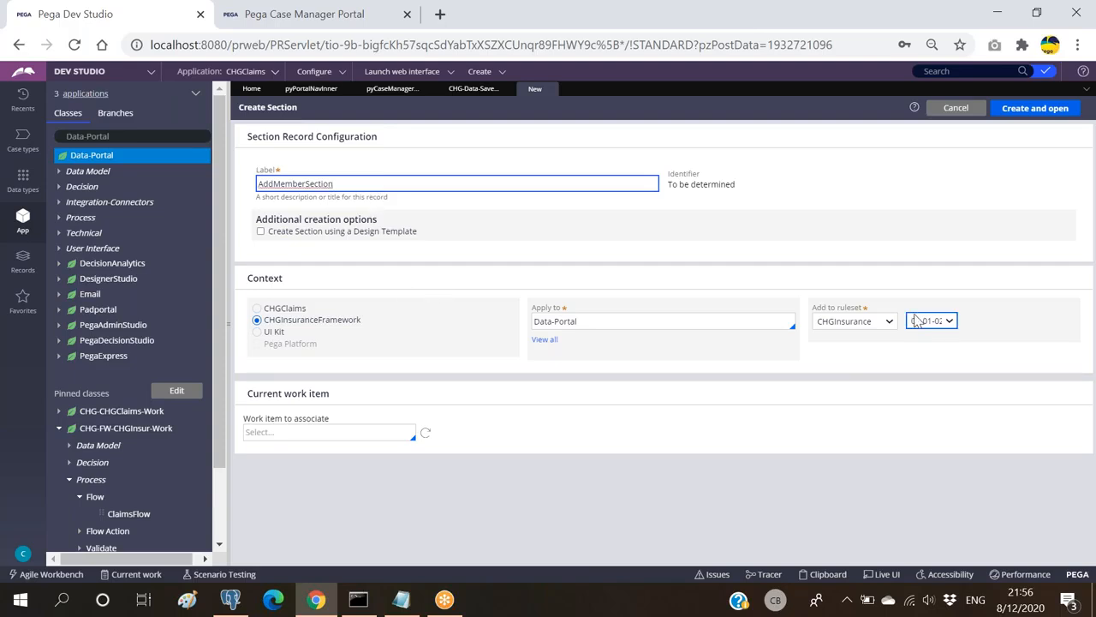
{"action": "left_click", "coordinate": [1037, 109]}
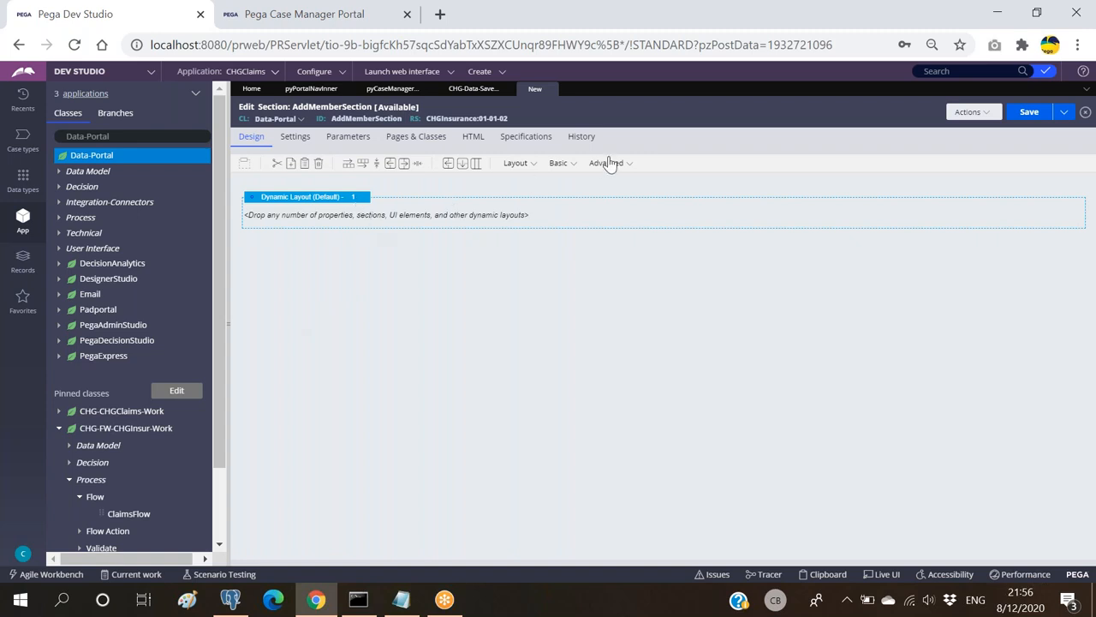
Add a Text Input control to the section's dynamic layout and duplicate it until there are six
{"action": "left_click", "coordinate": [572, 166]}
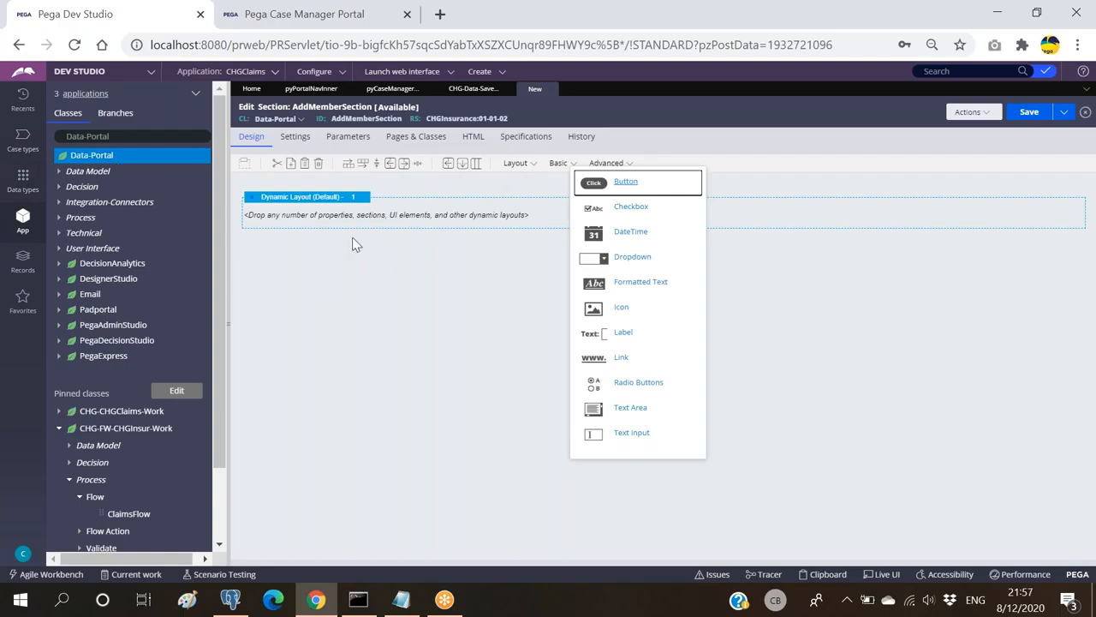
{"action": "left_click_drag", "start_coordinate": [591, 432], "coordinate": [491, 218]}
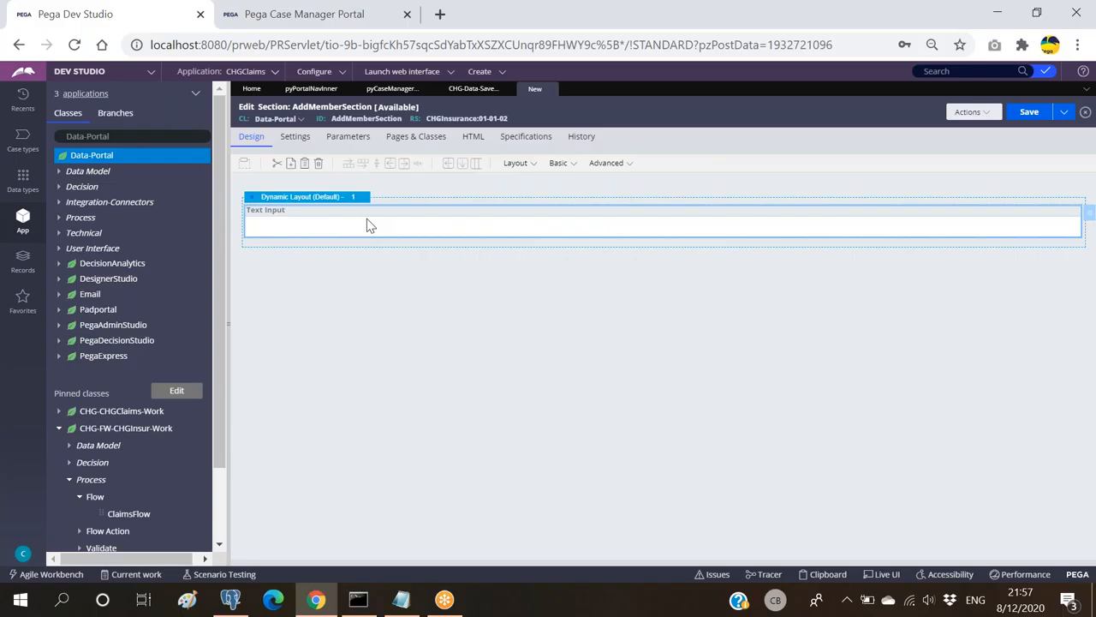
{"action": "key", "text": "ctrl+d"}
{"action": "key", "text": "ctrl+d"}
{"action": "key", "text": "ctrl+d"}
{"action": "key", "text": "ctrl+d"}
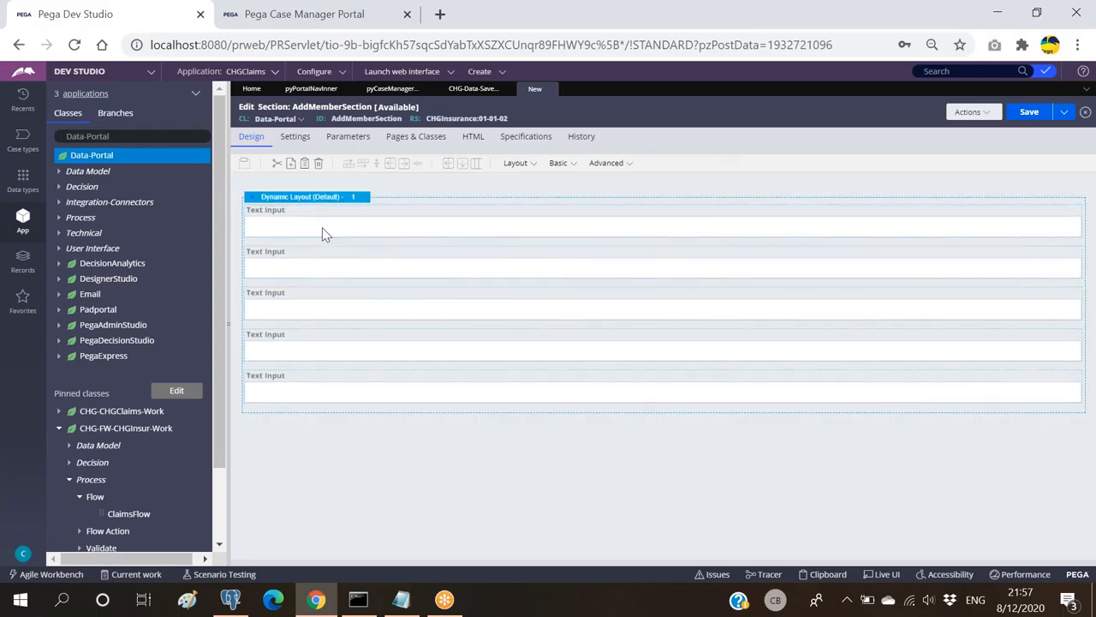
{"action": "key", "text": "ctrl+d"}
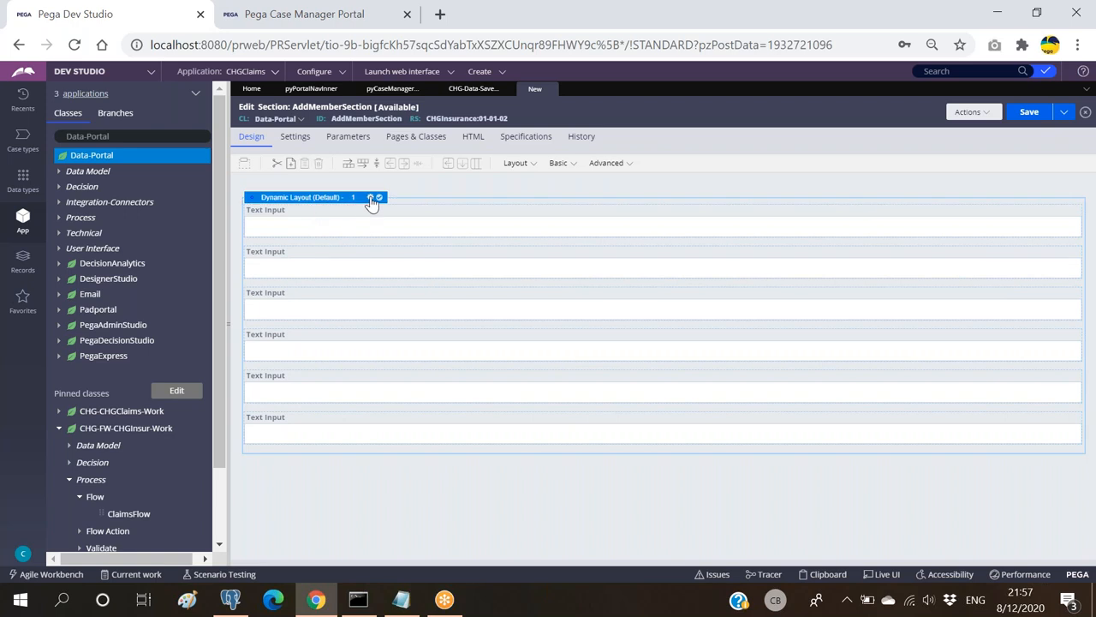
Set the dynamic layout's format to Inline grid triple
{"action": "left_click", "coordinate": [371, 197]}
{"action": "left_click", "coordinate": [565, 210]}
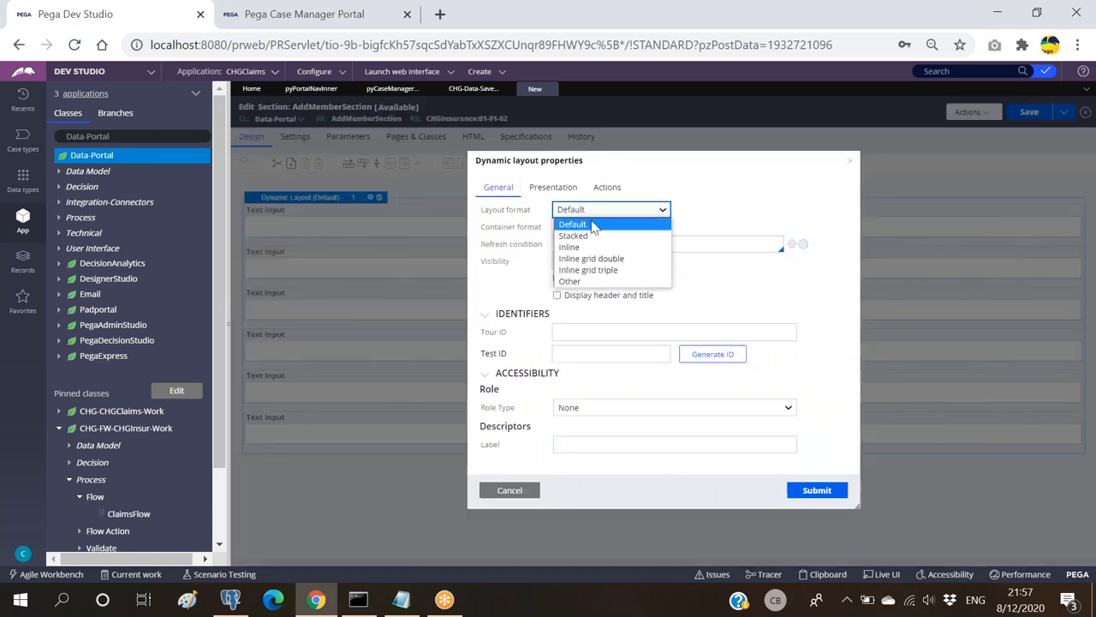
{"action": "left_click", "coordinate": [582, 270]}
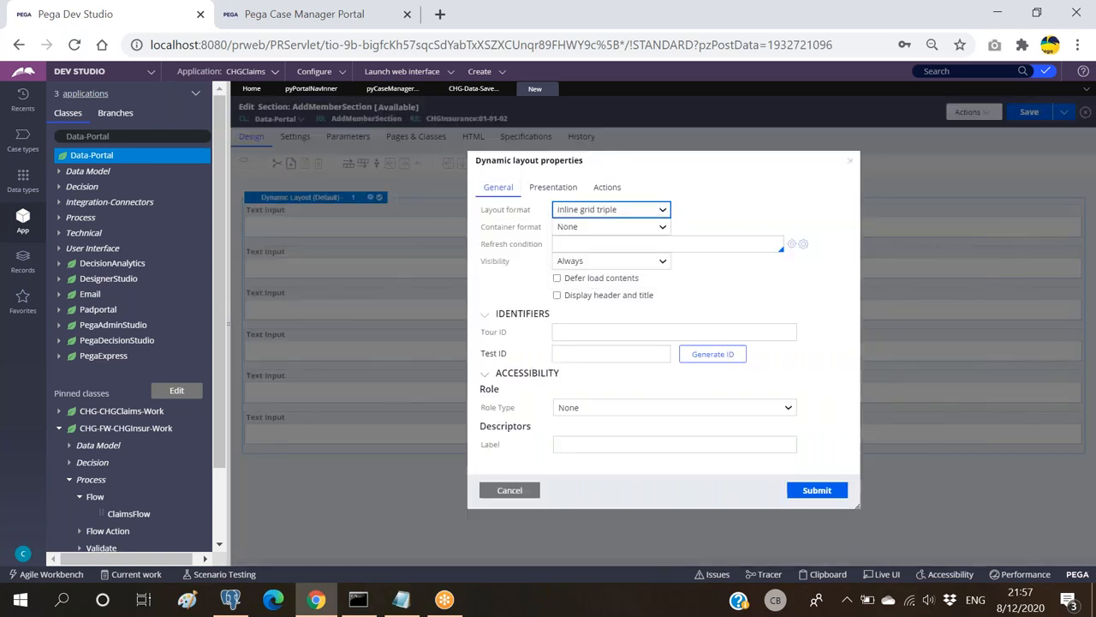
{"action": "left_click", "coordinate": [813, 490]}
Check the CHG-Data-SaveCustDetials record columns, and add two more text inputs followed by a button to the AddMemberSection layout
{"action": "left_click", "coordinate": [473, 89]}
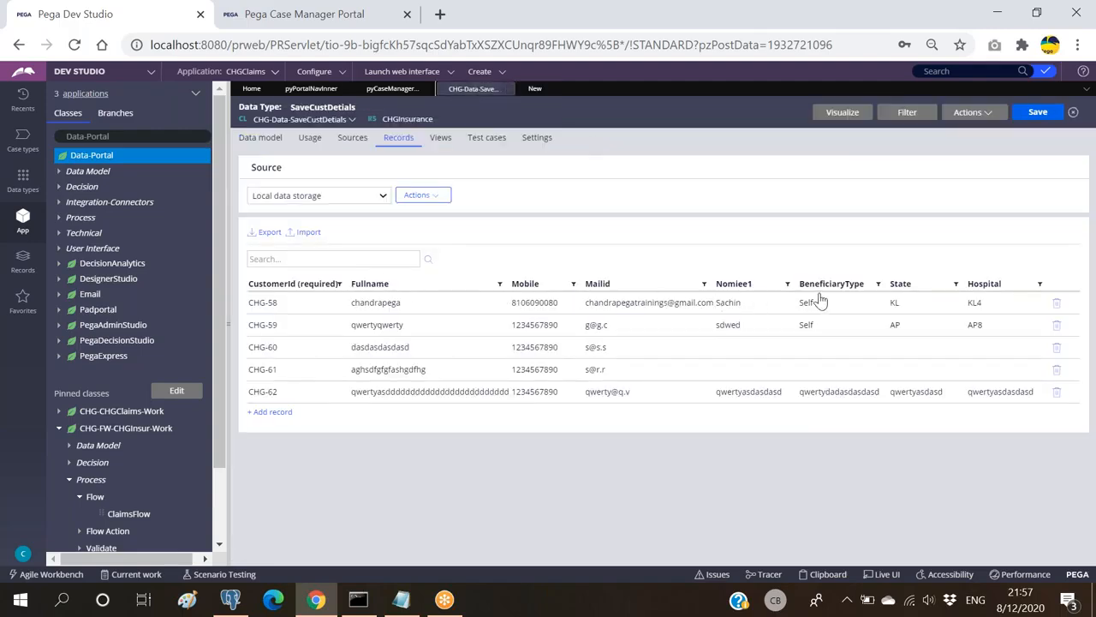
{"action": "left_click", "coordinate": [538, 89]}
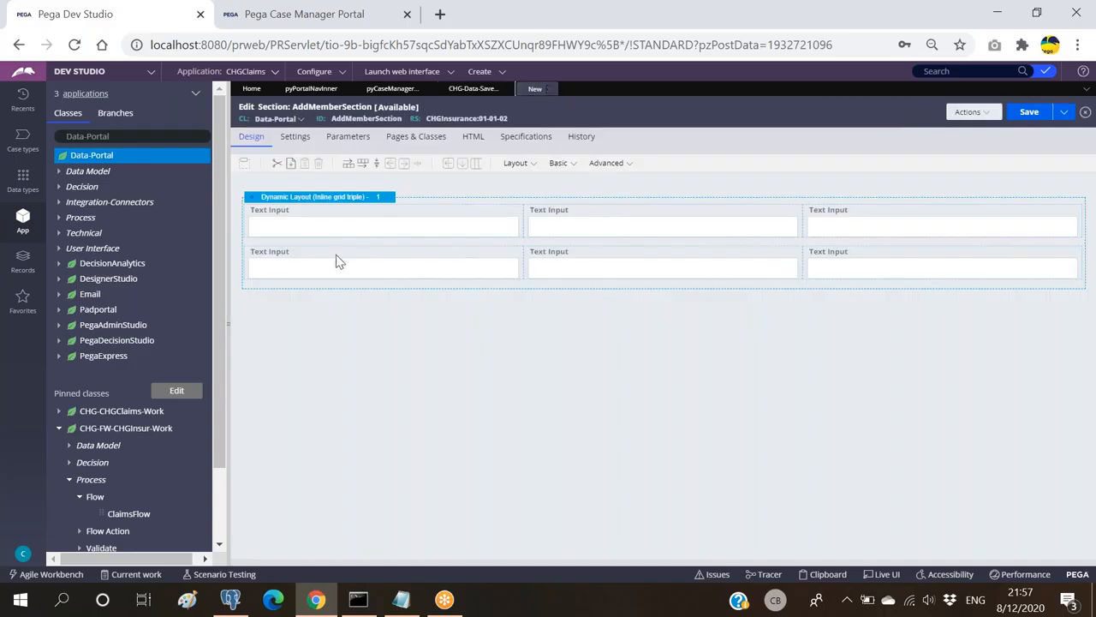
{"action": "left_click", "coordinate": [335, 273]}
{"action": "key", "text": "ctrl+v"}
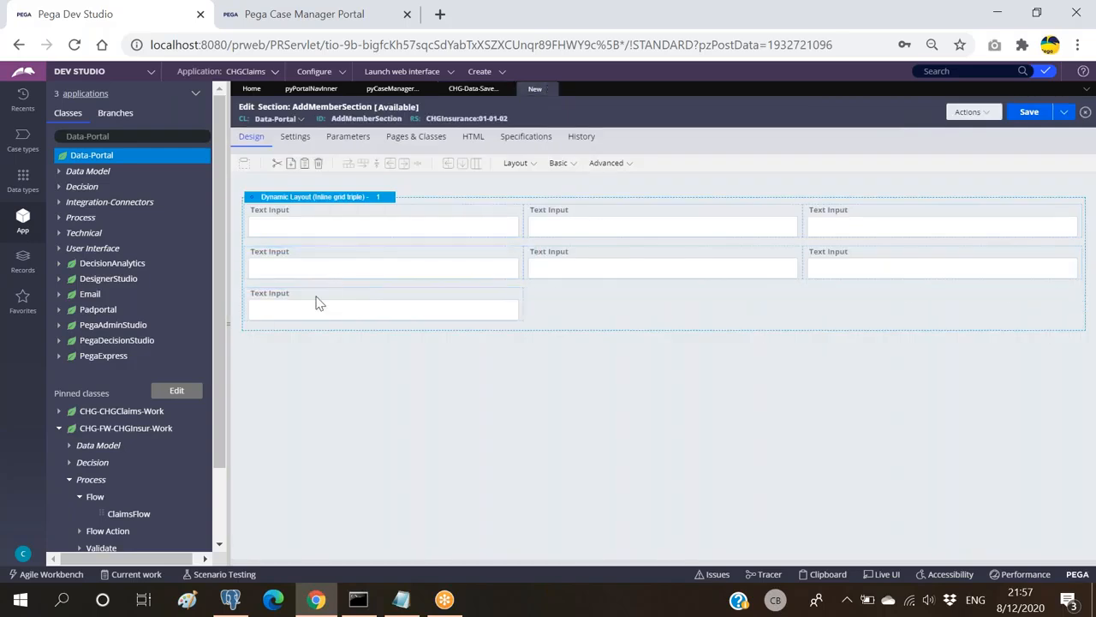
{"action": "key", "text": "ctrl+v"}
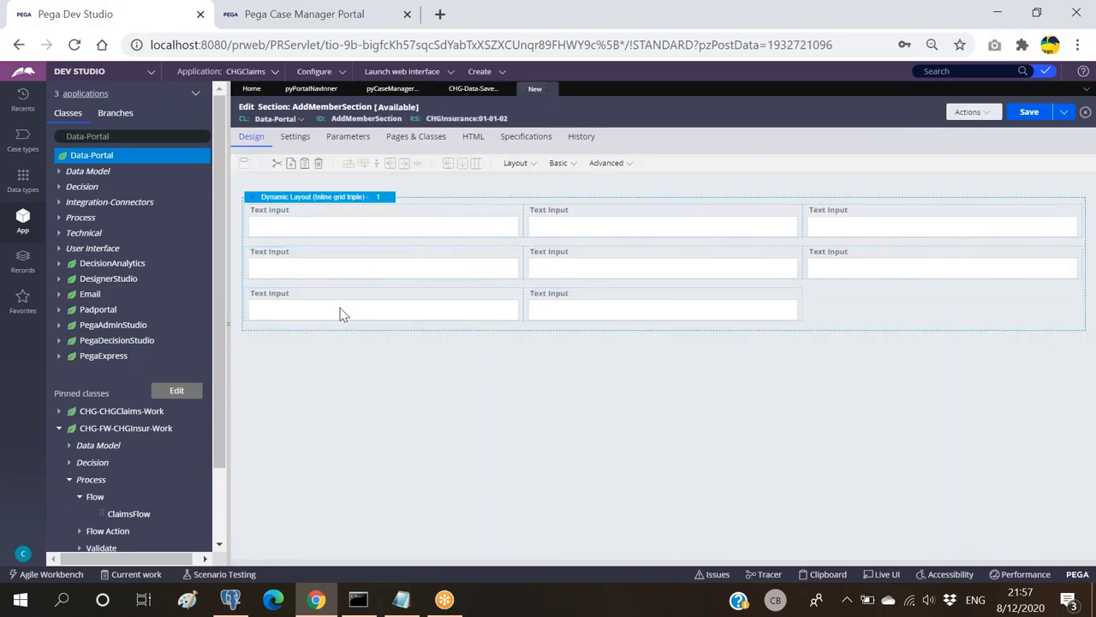
{"action": "left_click", "coordinate": [571, 166]}
{"action": "left_click_drag", "start_coordinate": [594, 179], "coordinate": [846, 313]}
Bind the first text input in the first row to the property .AddMemberDetailsPage.CustomerId
{"action": "left_click", "coordinate": [399, 224]}
{"action": "double_click", "coordinate": [399, 224]}
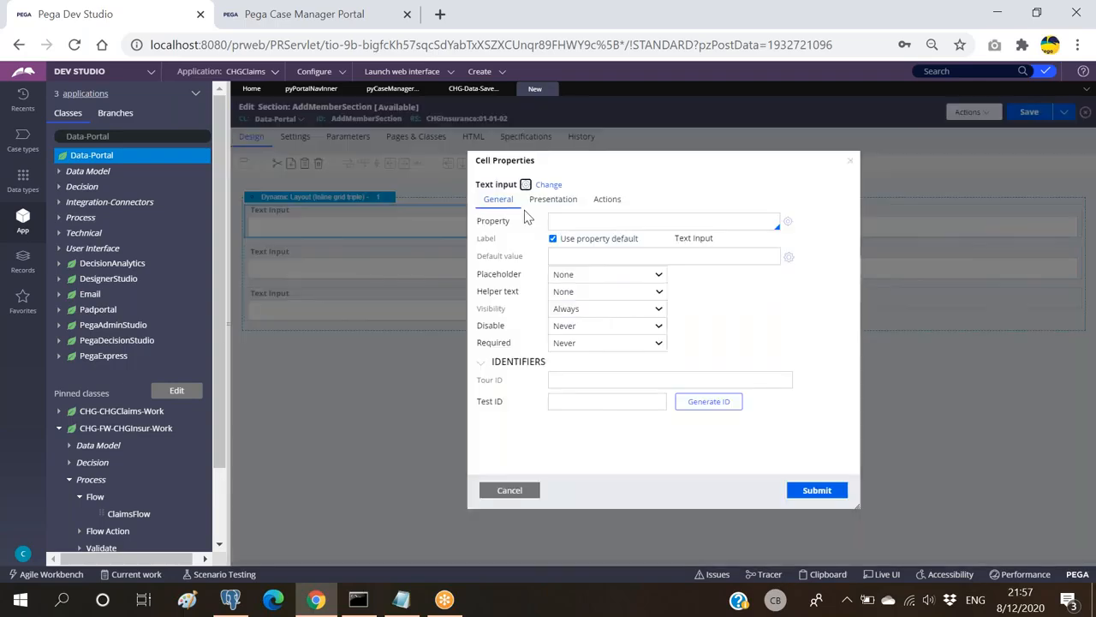
{"action": "left_click", "coordinate": [619, 219]}
{"action": "key", "text": "Down"}
{"action": "key", "text": "Return"}
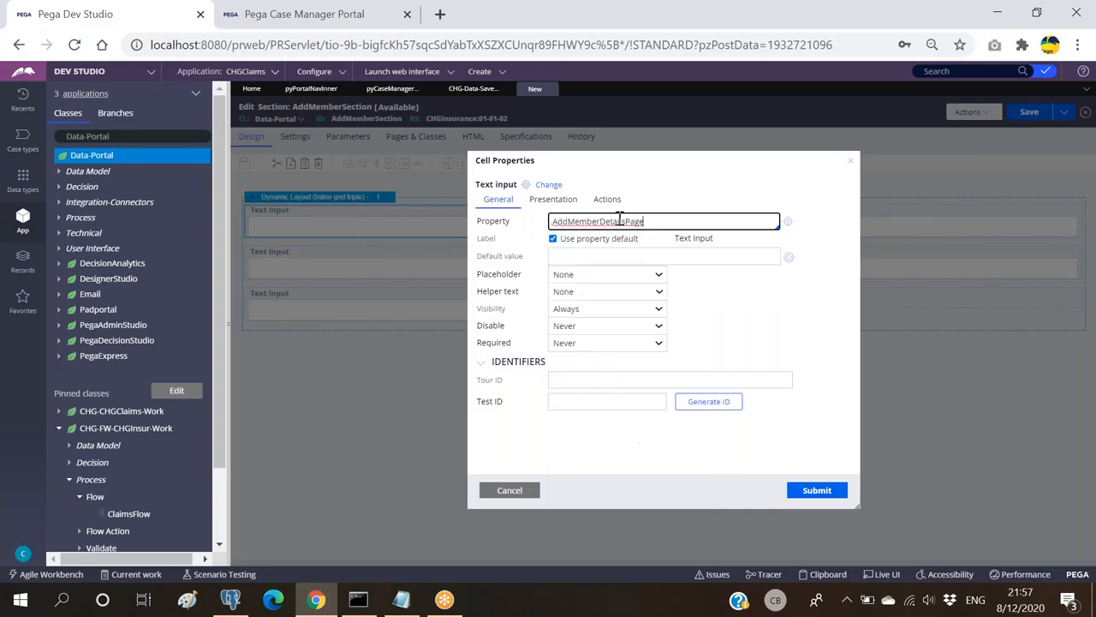
{"action": "key", "text": "Down"}
{"action": "key", "text": "Down"}
{"action": "key", "text": "Return"}
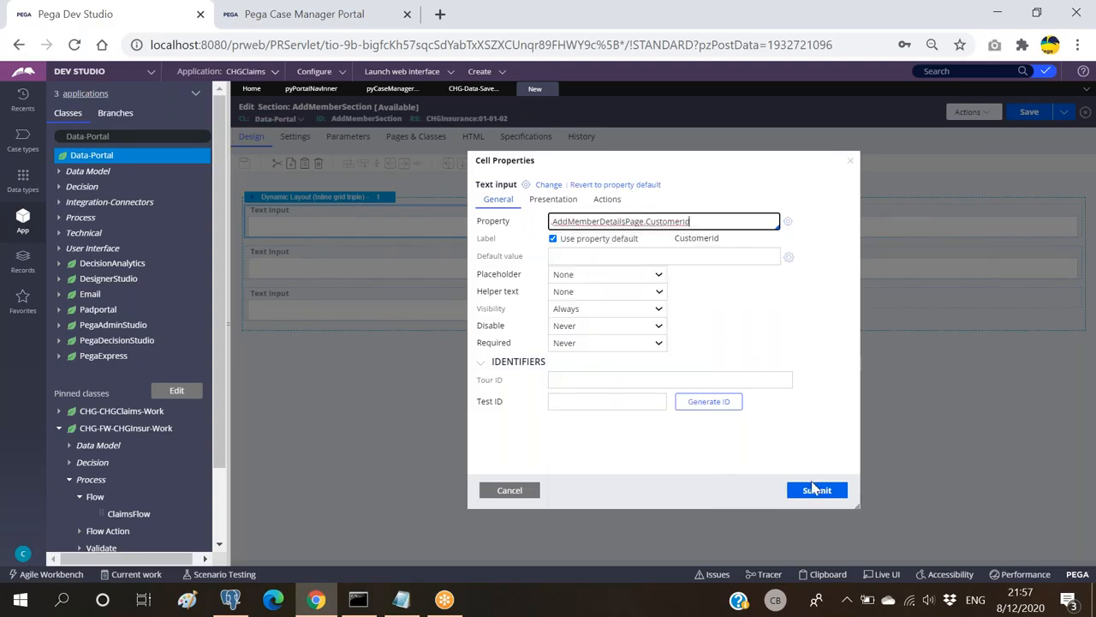
{"action": "left_click", "coordinate": [814, 489]}
Bind the second text input in the first row to .AddMemberDetailsPage.BeneficiaryType
{"action": "left_click", "coordinate": [692, 234]}
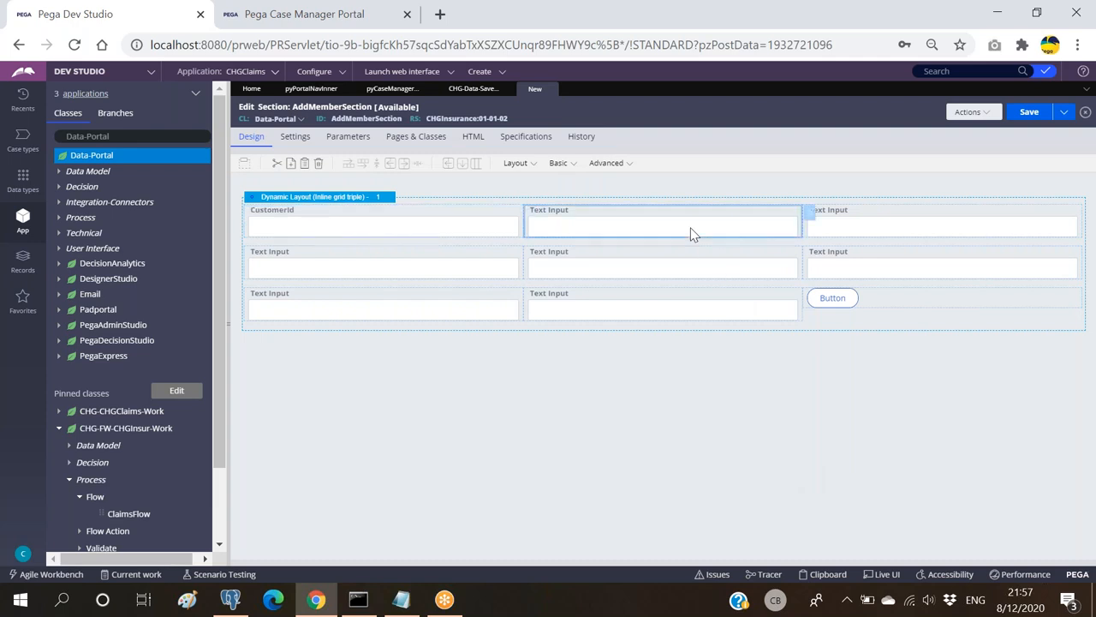
{"action": "double_click", "coordinate": [692, 233]}
{"action": "left_click", "coordinate": [646, 220]}
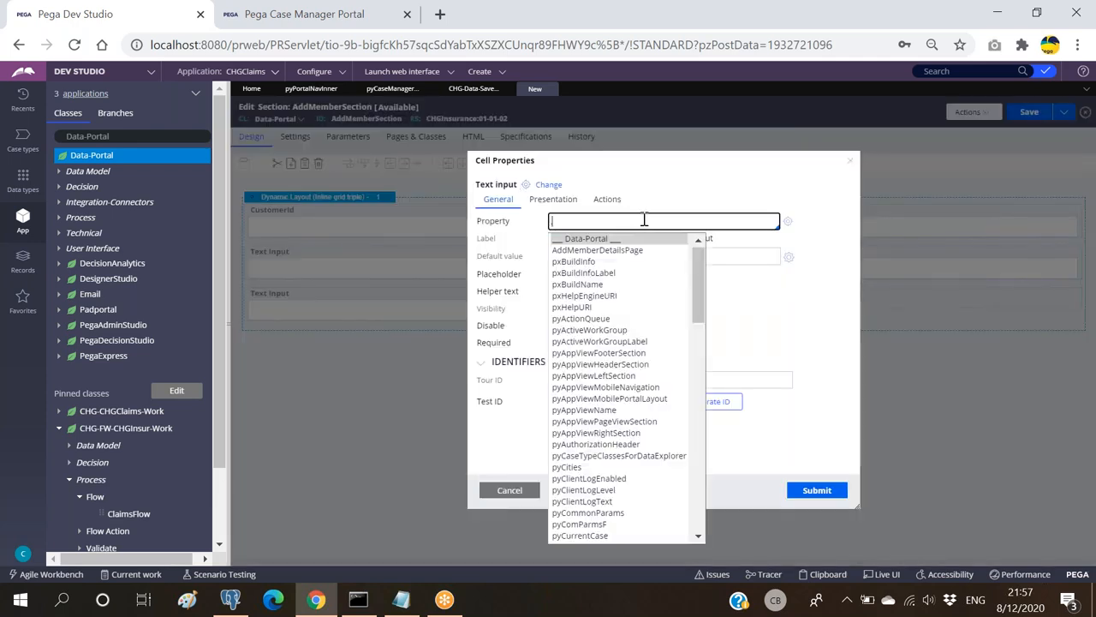
{"action": "key", "text": "Return"}
{"action": "type", "text": "."}
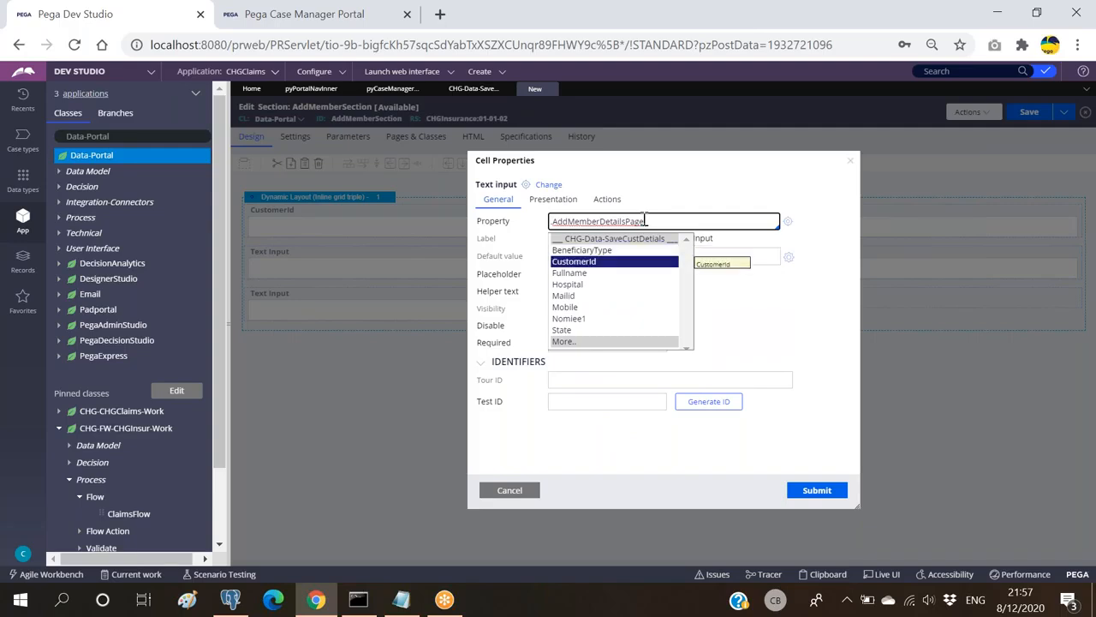
{"action": "key", "text": "Up"}
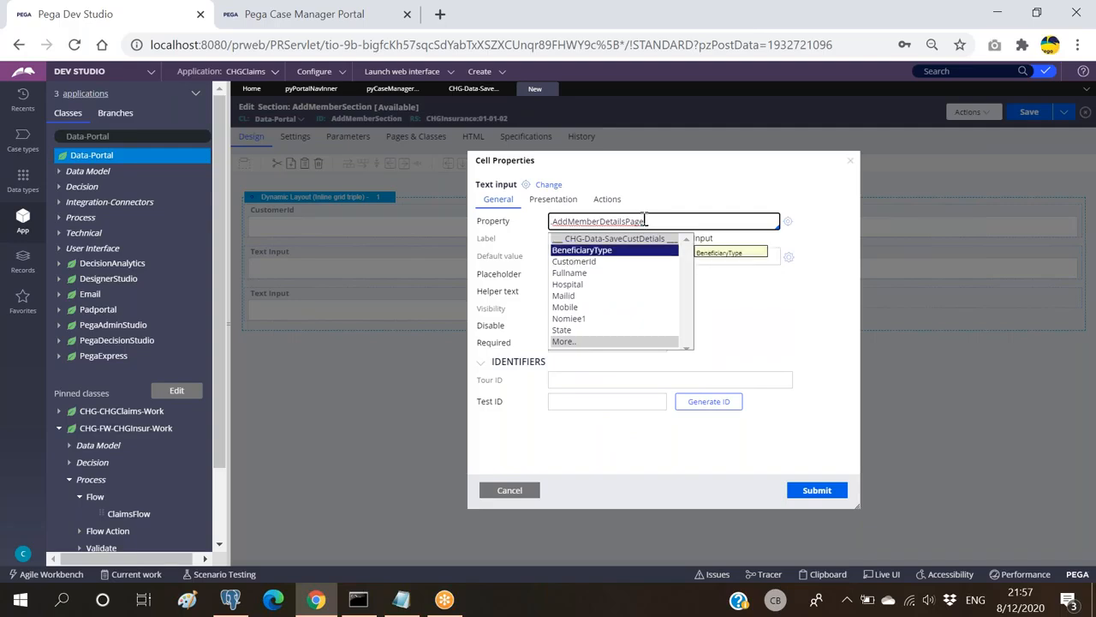
{"action": "key", "text": "Return"}
{"action": "left_click", "coordinate": [817, 489]}
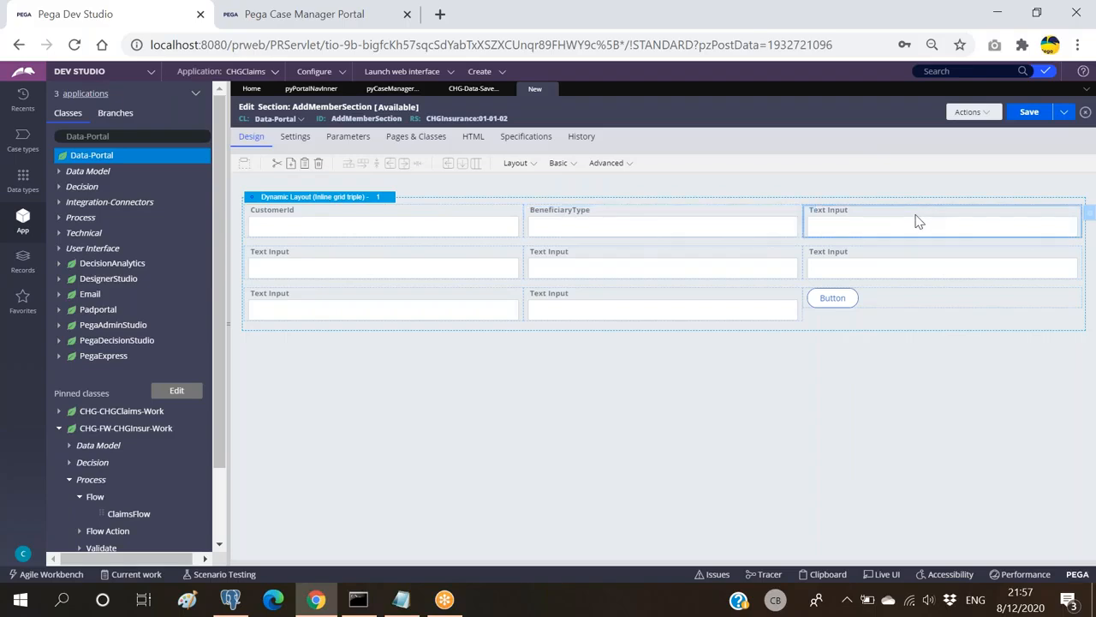
Bind the third text input in the first row to .AddMemberDetailsPage.Fullname
{"action": "double_click", "coordinate": [916, 222]}
{"action": "left_click", "coordinate": [600, 221]}
{"action": "key", "text": "Down"}
{"action": "key", "text": "Return"}
{"action": "key", "text": "Down"}
{"action": "key", "text": "Down"}
{"action": "key", "text": "Down"}
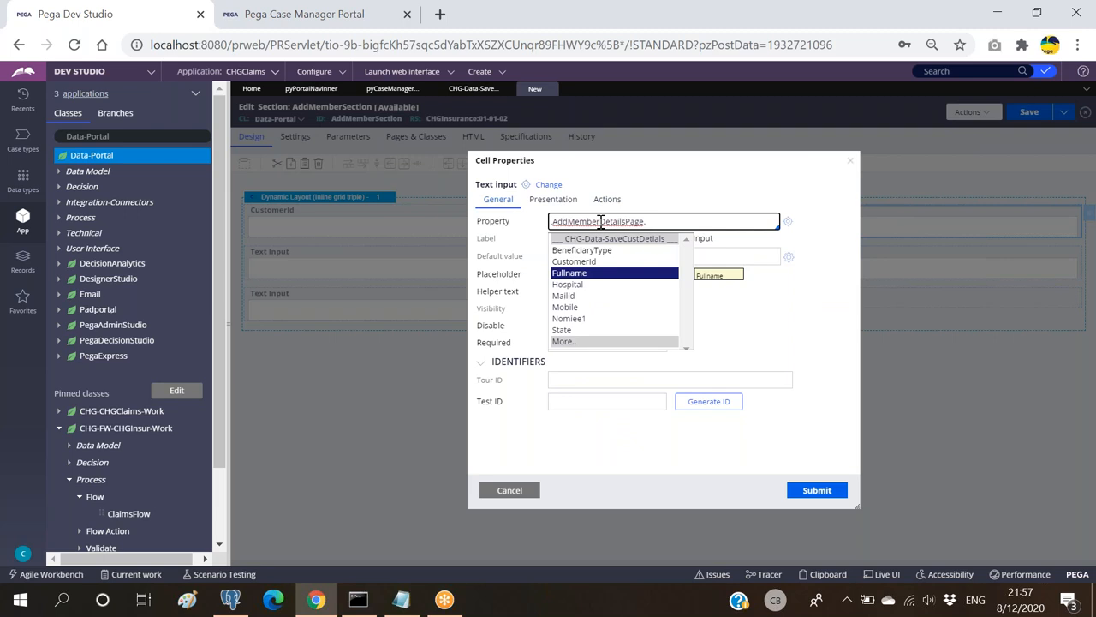
{"action": "key", "text": "Return"}
{"action": "left_click", "coordinate": [828, 493]}
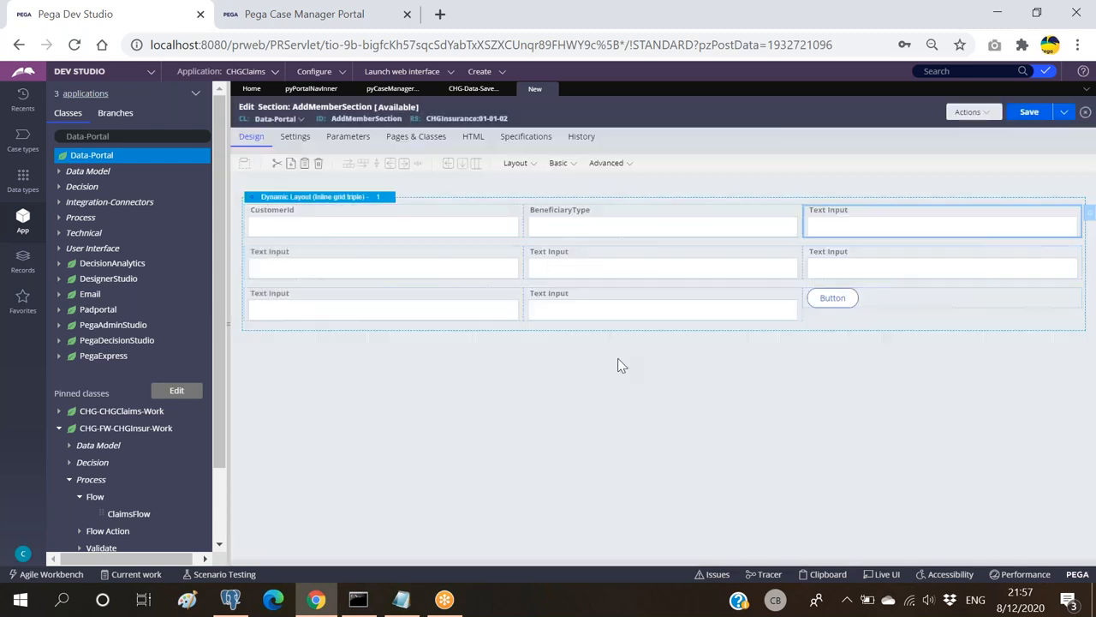
Bind the first text input in the second row to .AddMemberDetailsPage.Hospital
{"action": "double_click", "coordinate": [452, 267]}
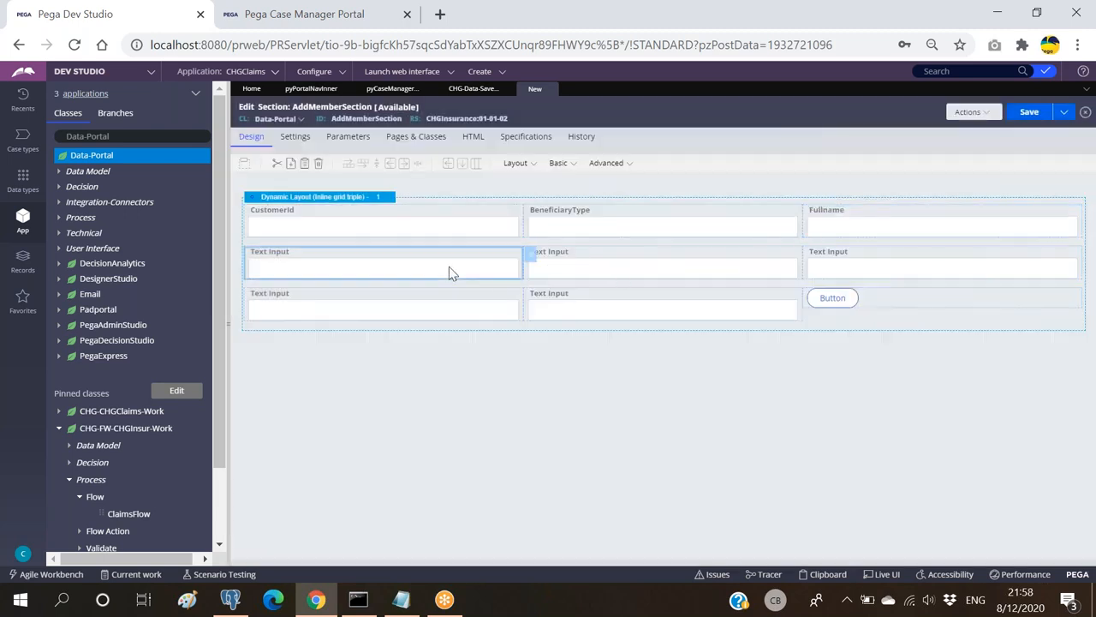
{"action": "left_click", "coordinate": [638, 219]}
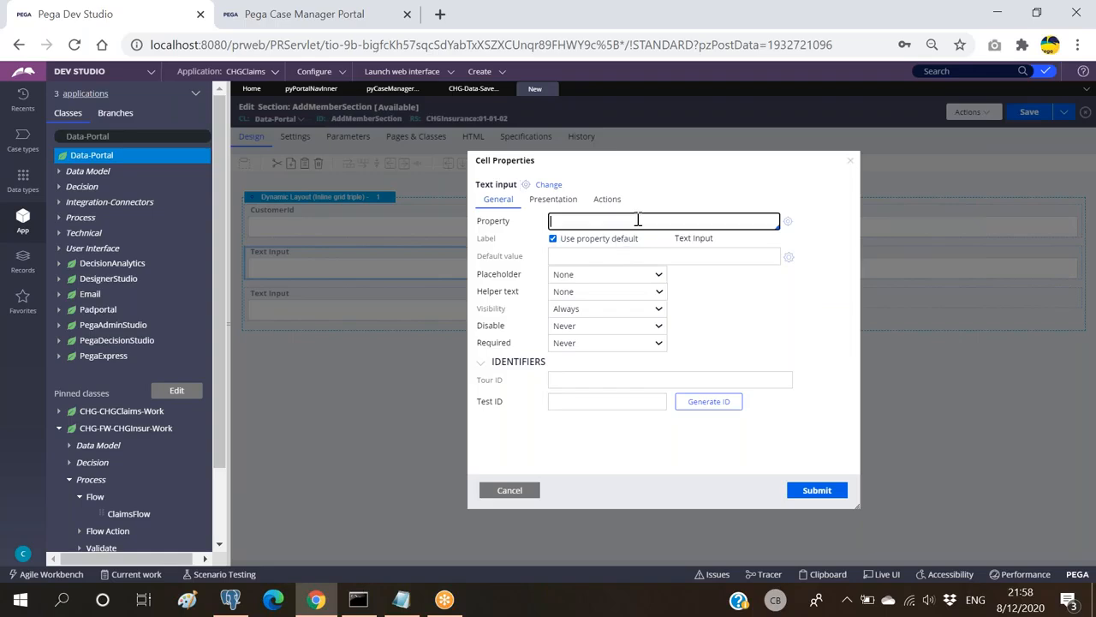
{"action": "key", "text": "Down"}
{"action": "key", "text": "Return"}
{"action": "type", "text": "."}
{"action": "key", "text": "Down"}
{"action": "key", "text": "Down"}
{"action": "key", "text": "Down"}
{"action": "key", "text": "Down"}
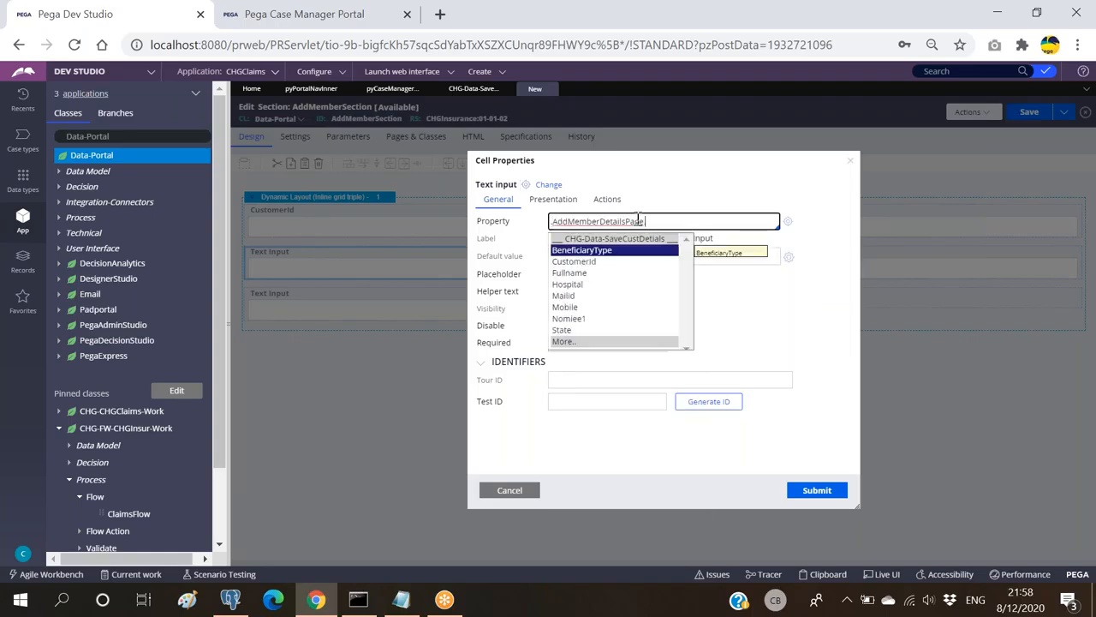
{"action": "key", "text": "Return"}
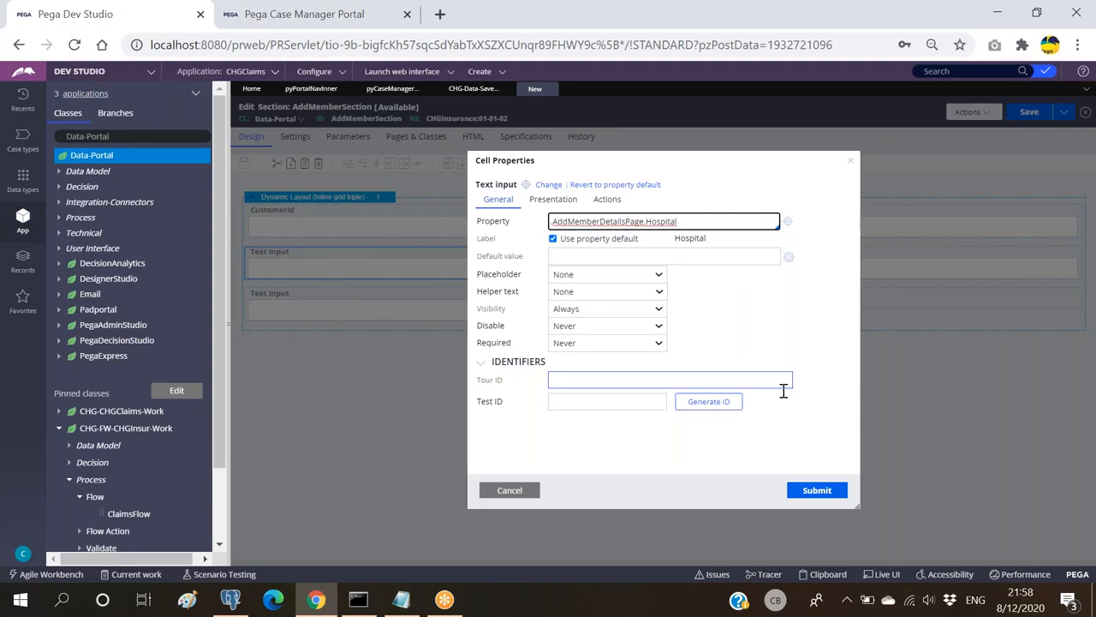
{"action": "left_click", "coordinate": [813, 491]}
Bind the second text input in the second row to the Mailid property of .AddMemberDetailsPage
{"action": "left_click", "coordinate": [596, 263]}
{"action": "double_click", "coordinate": [630, 248]}
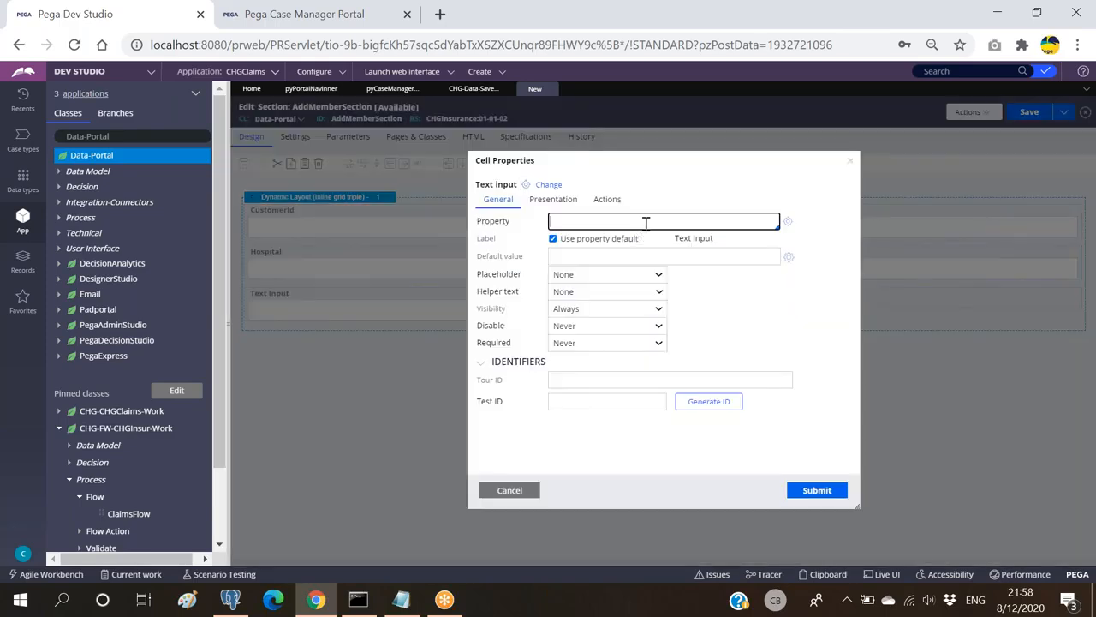
{"action": "type", "text": "."}
{"action": "key", "text": "Down"}
{"action": "key", "text": "Return"}
{"action": "type", "text": "."}
{"action": "key", "text": "Down"}
{"action": "key", "text": "Down"}
{"action": "key", "text": "Down"}
{"action": "key", "text": "Down"}
{"action": "key", "text": "Down"}
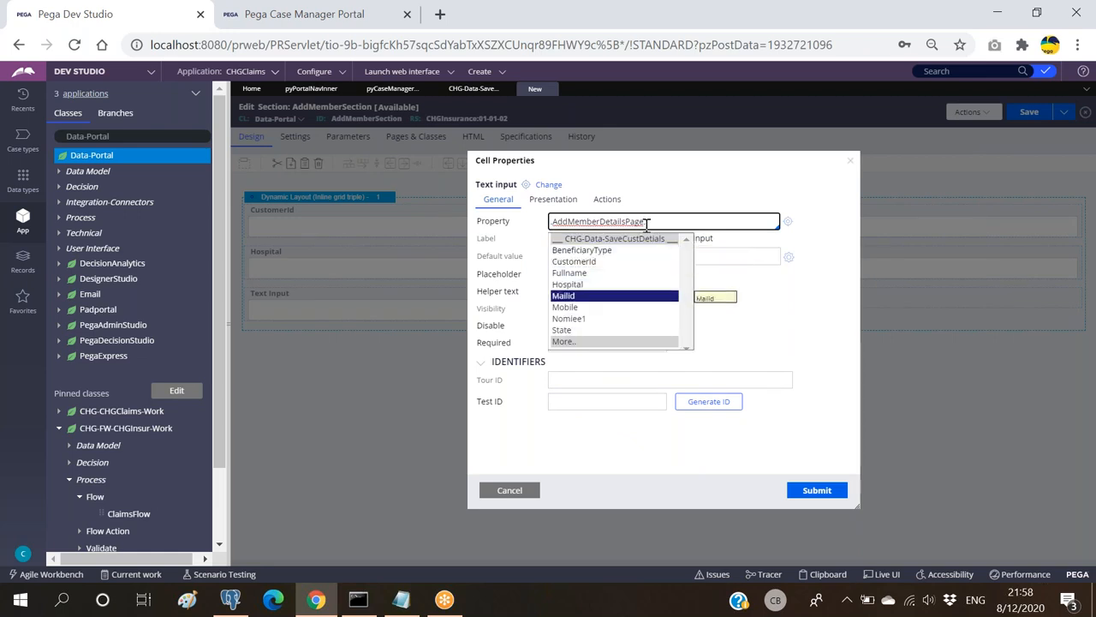
{"action": "key", "text": "Return"}
{"action": "left_click", "coordinate": [805, 491]}
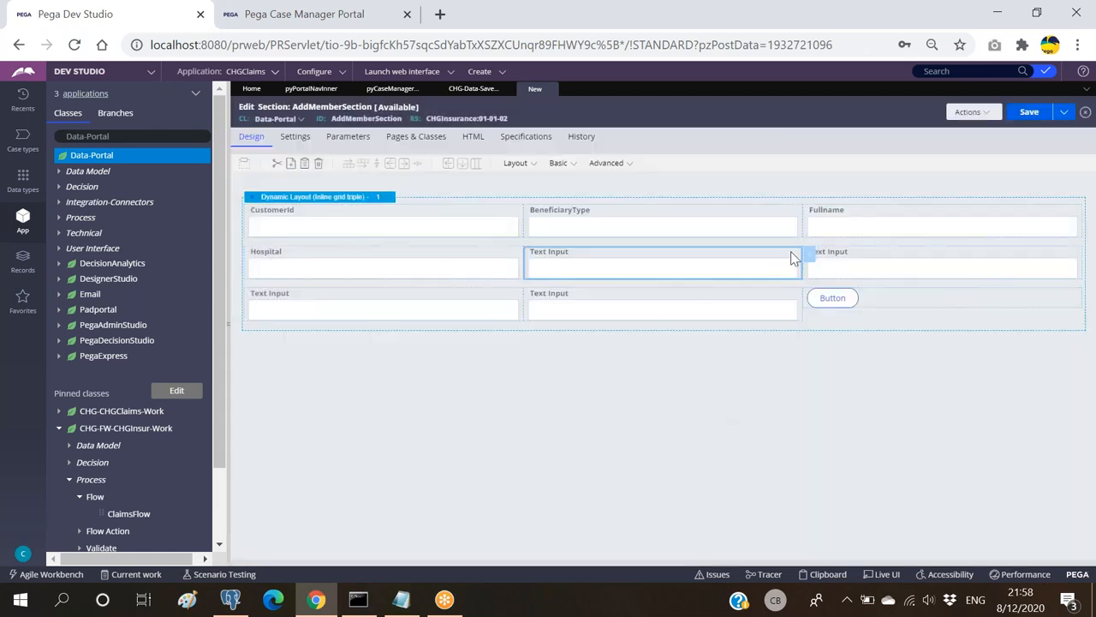
Bind the third text input in the second row to .AddMemberDetailsPage.Mobile
{"action": "left_click", "coordinate": [875, 269]}
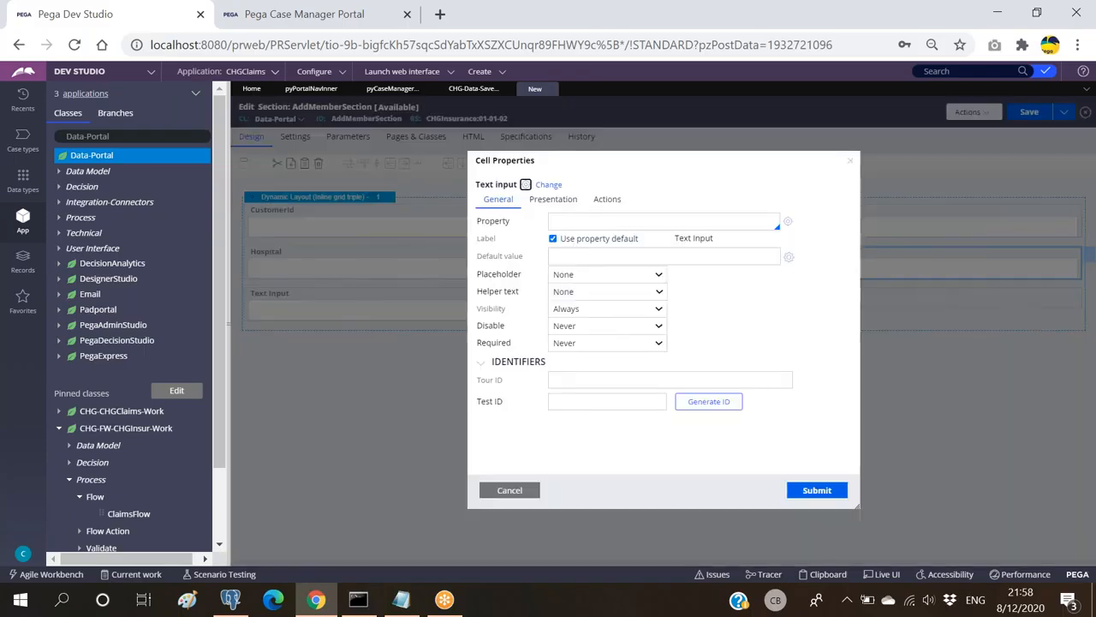
{"action": "left_click", "coordinate": [599, 221]}
{"action": "key", "text": "Down"}
{"action": "key", "text": "Return"}
{"action": "key", "text": "Down"}
{"action": "key", "text": "Down"}
{"action": "key", "text": "Down"}
{"action": "key", "text": "Down"}
{"action": "key", "text": "Down"}
{"action": "key", "text": "Down"}
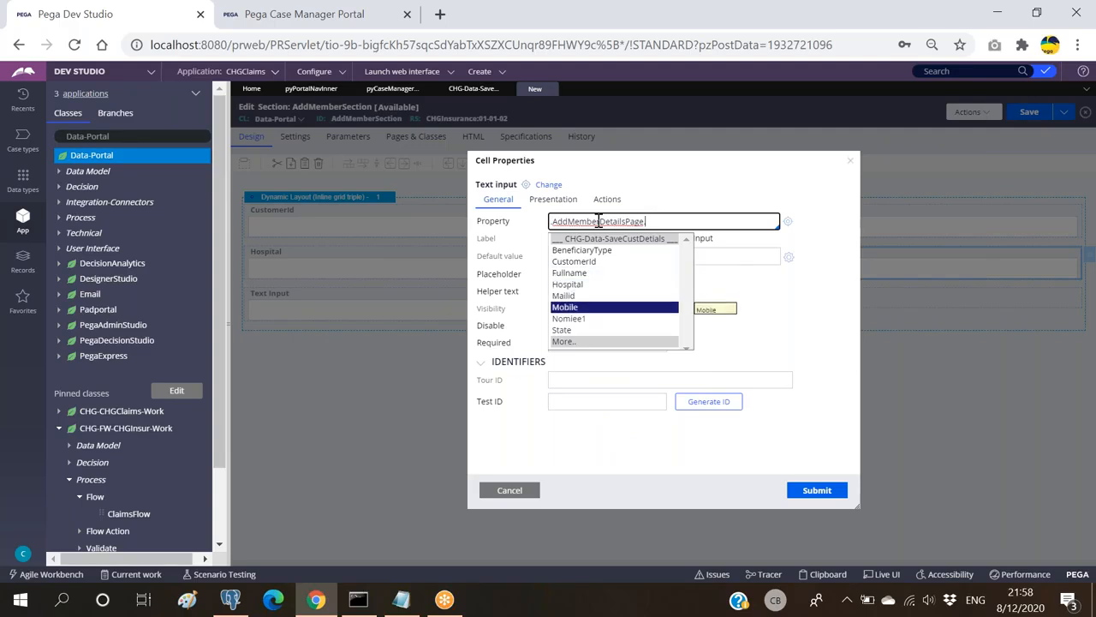
{"action": "key", "text": "Return"}
{"action": "left_click", "coordinate": [829, 492]}
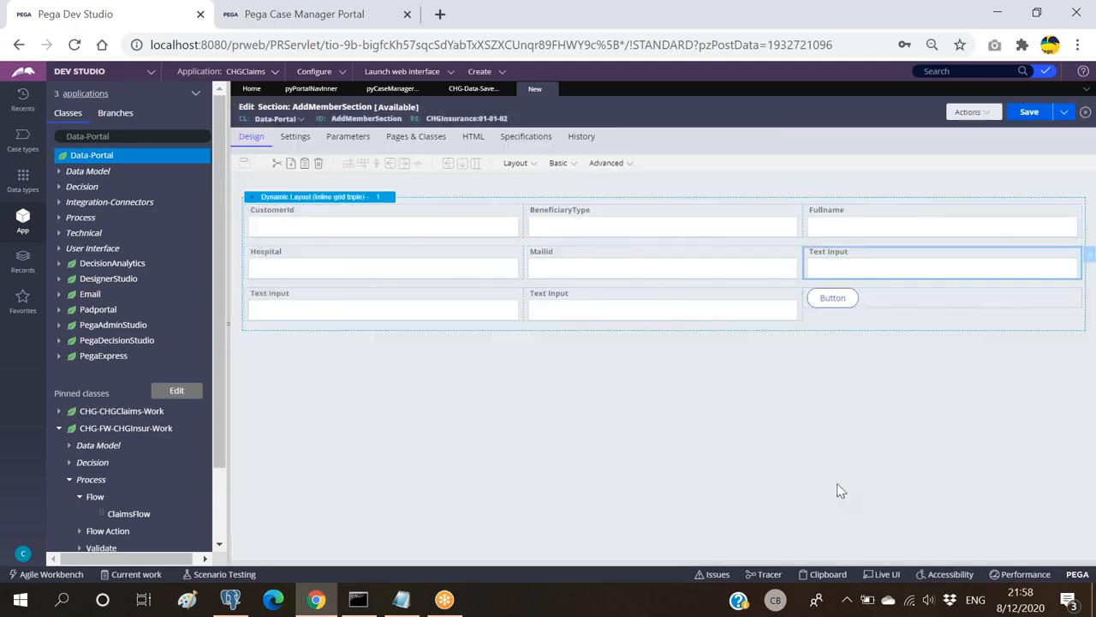
Bind the first text input in the third row to .AddMemberDetailsPage.Nomiee1
{"action": "left_click", "coordinate": [408, 310]}
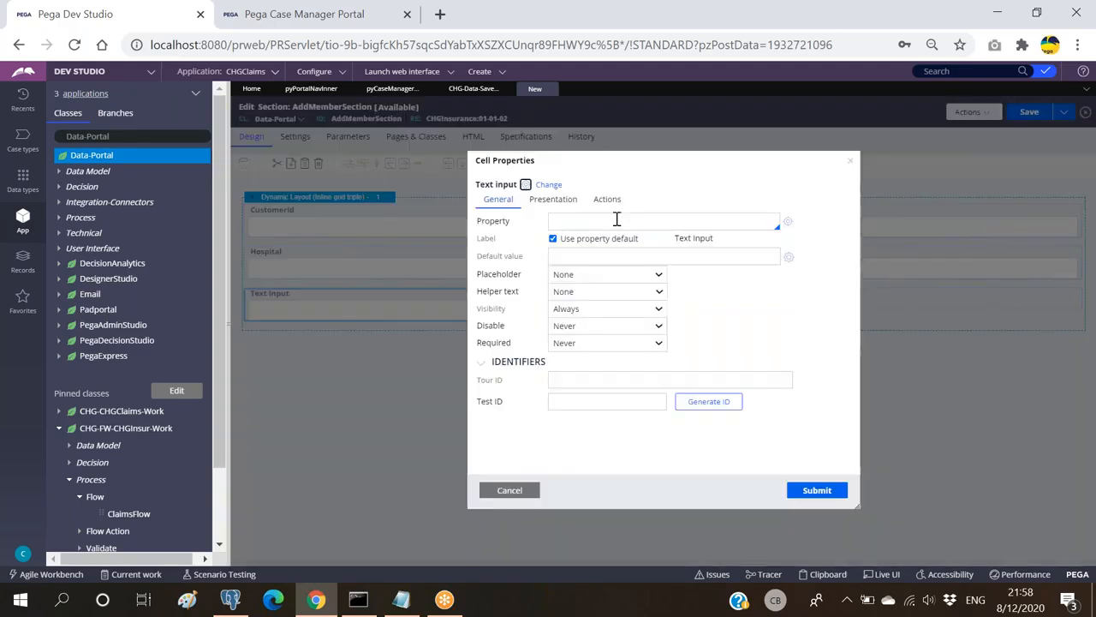
{"action": "left_click", "coordinate": [610, 221]}
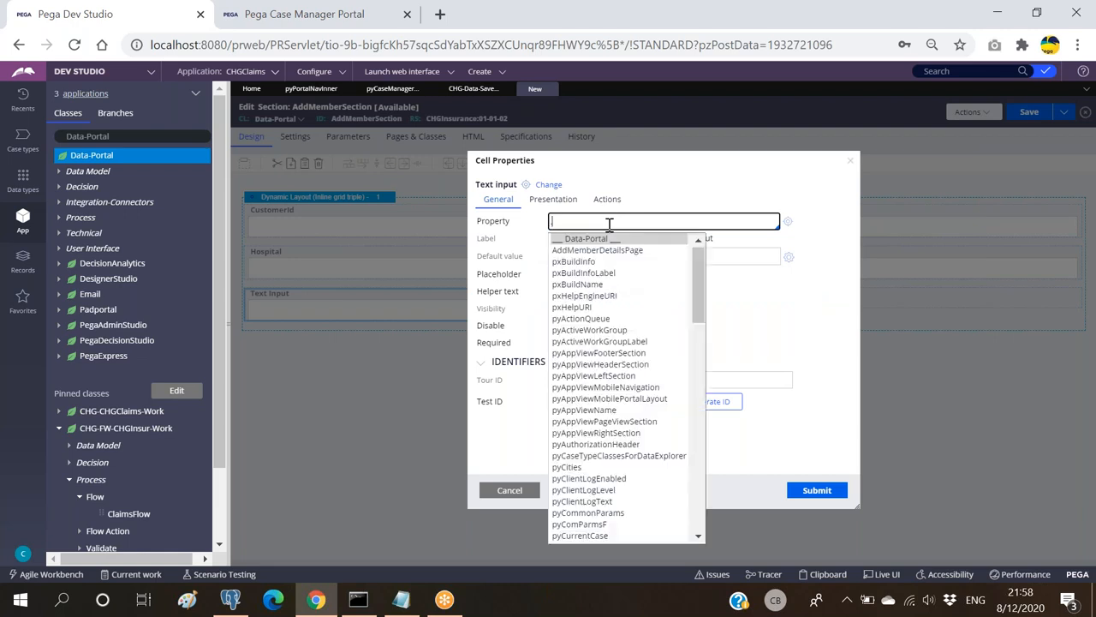
{"action": "key", "text": "Return"}
{"action": "key", "text": "Down"}
{"action": "key", "text": "Up"}
{"action": "key", "text": "Up"}
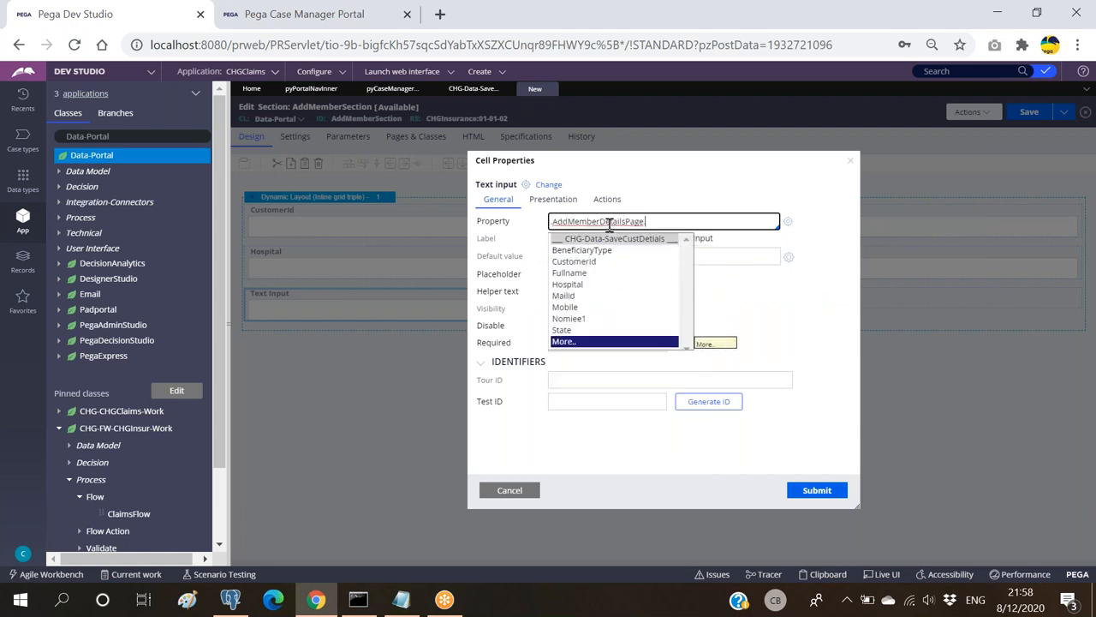
{"action": "key", "text": "Up"}
{"action": "key", "text": "Return"}
{"action": "left_click", "coordinate": [818, 489]}
Bind the second text input in the third row to .AddMemberDetailsPage.State and save the section
{"action": "left_click", "coordinate": [632, 311]}
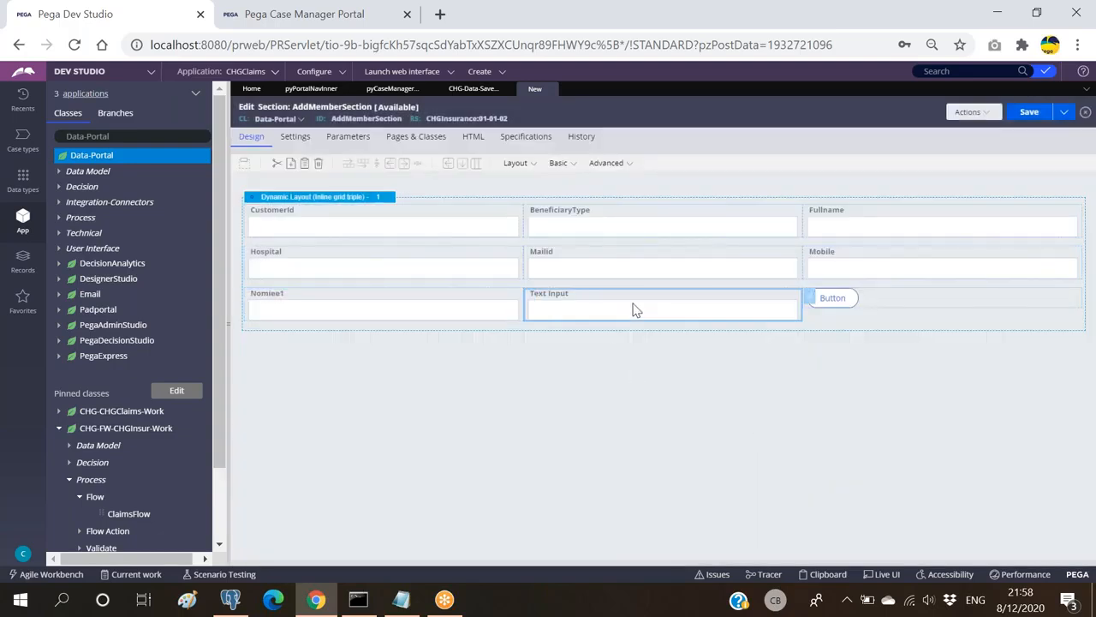
{"action": "double_click", "coordinate": [634, 310]}
{"action": "left_click", "coordinate": [622, 222]}
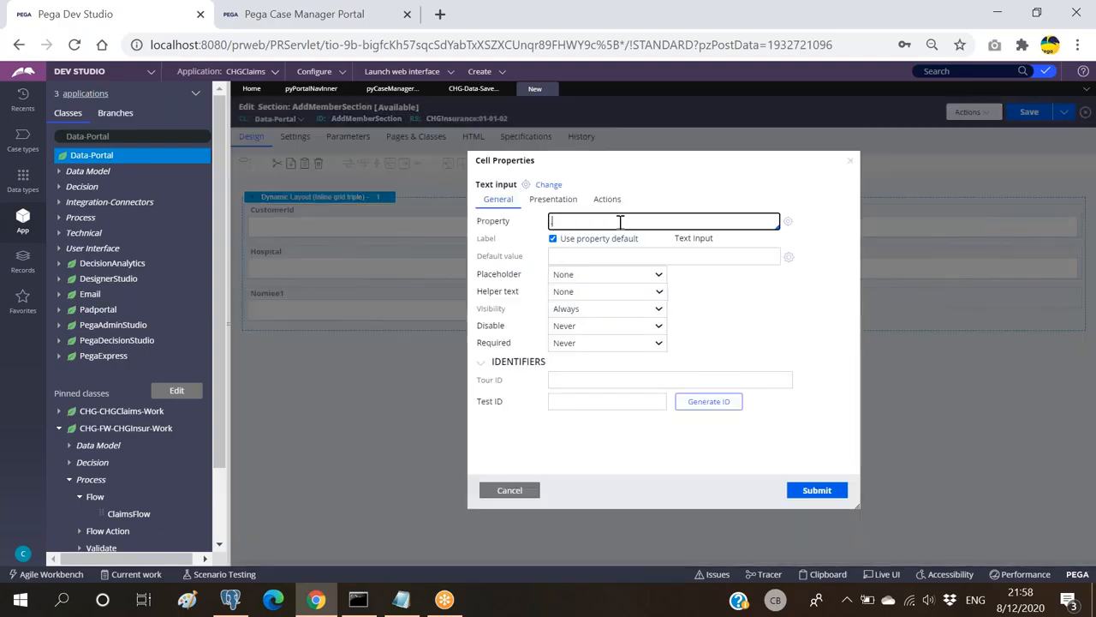
{"action": "key", "text": "Return"}
{"action": "key", "text": "Down"}
{"action": "key", "text": "Down"}
{"action": "key", "text": "Down"}
{"action": "key", "text": "Down"}
{"action": "key", "text": "Down"}
{"action": "key", "text": "Down"}
{"action": "key", "text": "Down"}
{"action": "key", "text": "Return"}
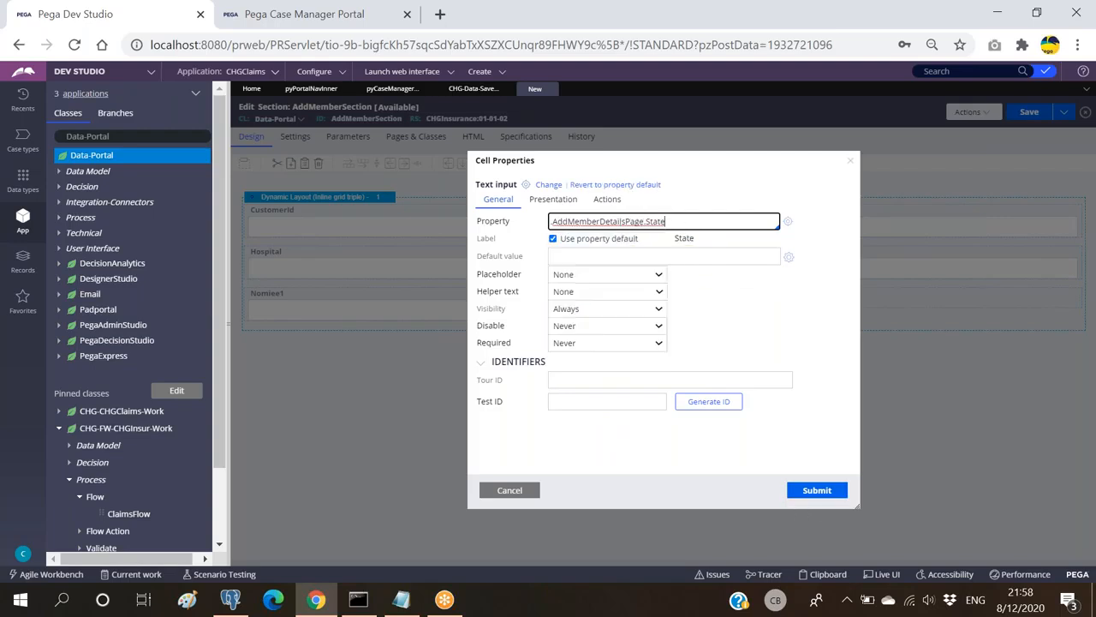
{"action": "left_click", "coordinate": [807, 491]}
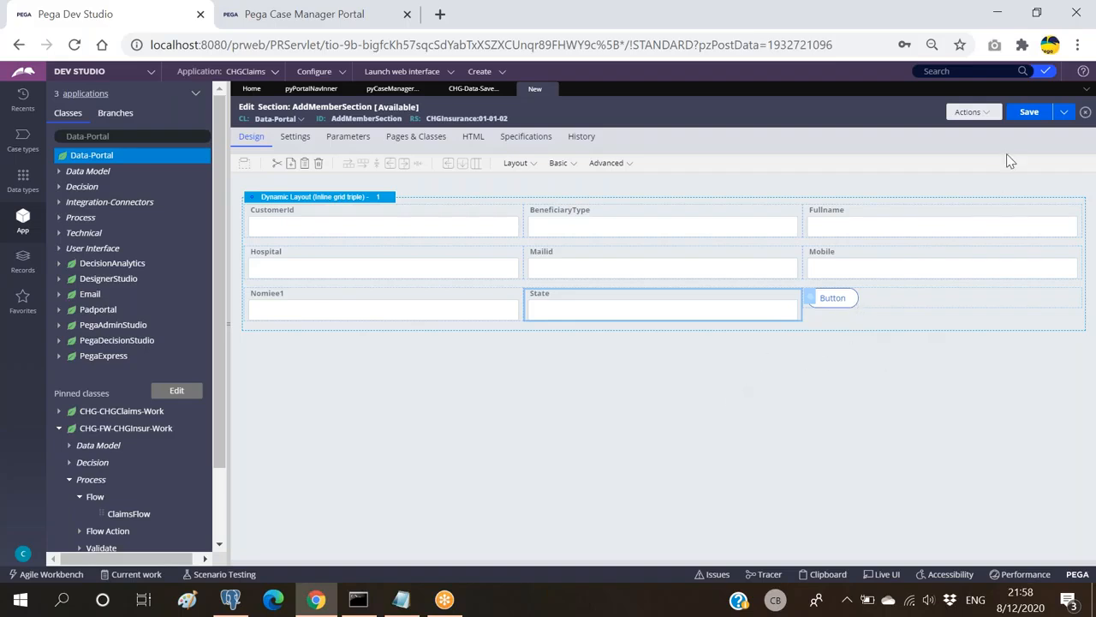
{"action": "left_click", "coordinate": [1031, 114]}
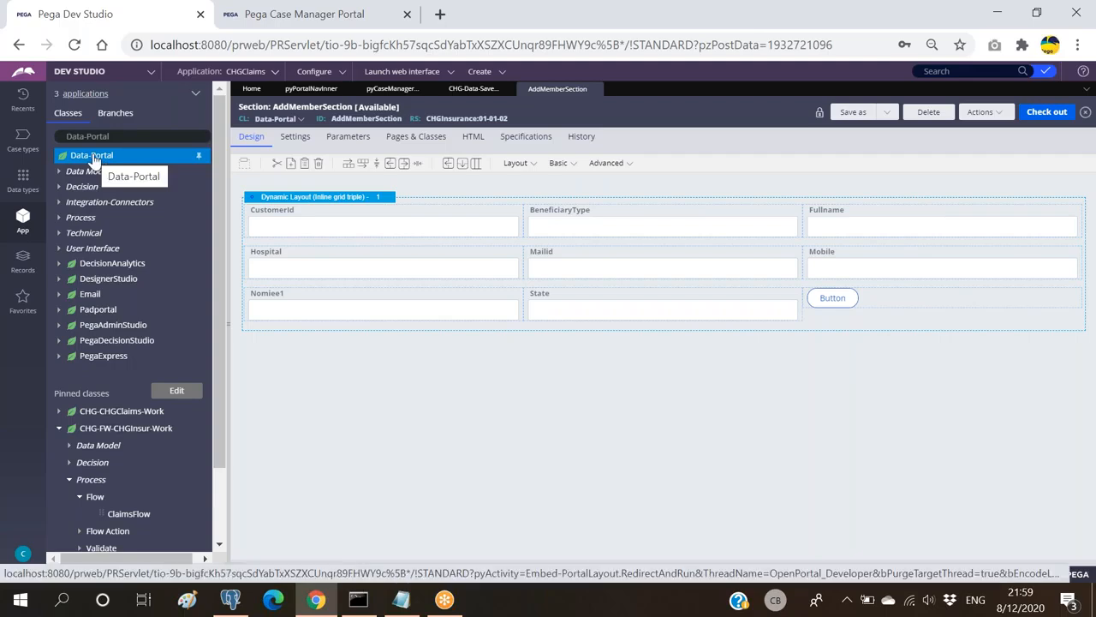
Create a harness labelled AddMemberHarness in the Data-Portal class, in ruleset CHGInsurance 01-01-02
{"action": "left_click", "coordinate": [304, 15]}
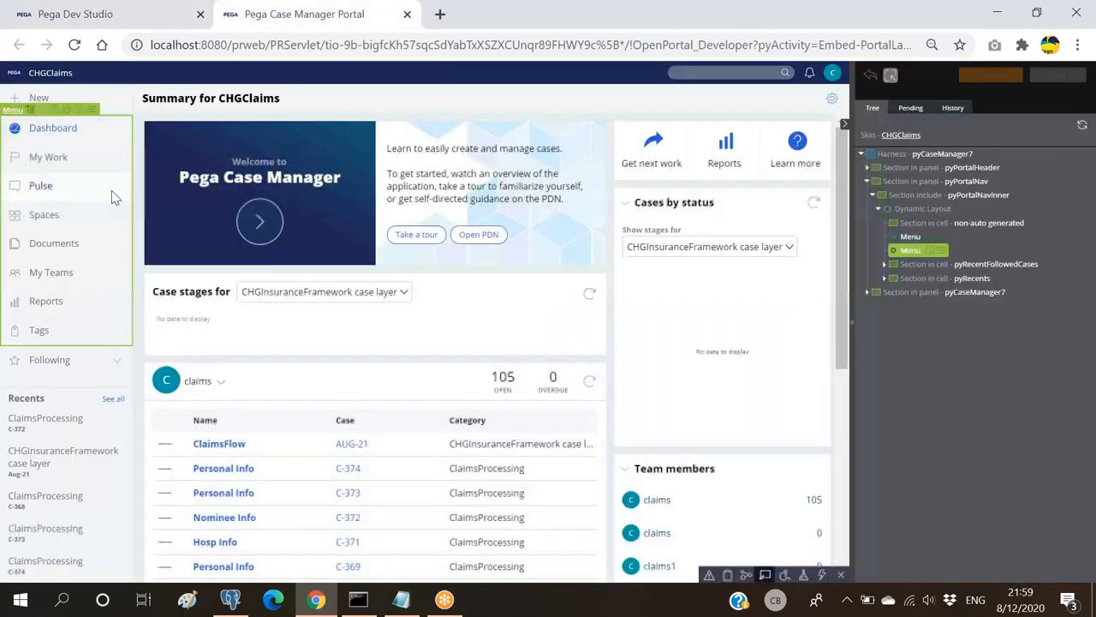
{"action": "left_click", "coordinate": [132, 17]}
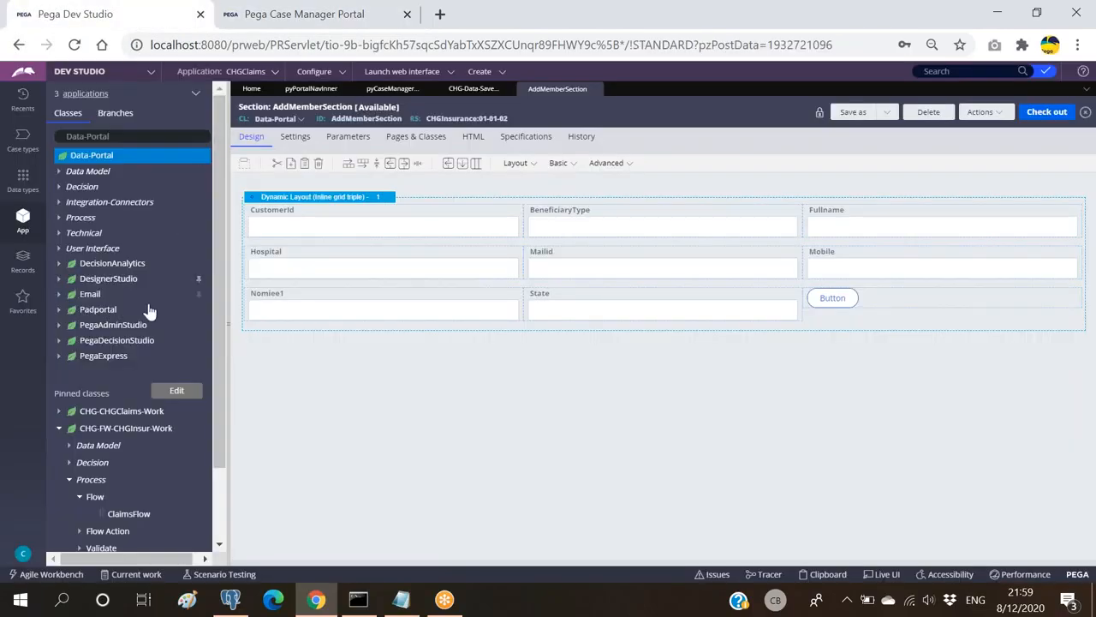
{"action": "right_click", "coordinate": [100, 161]}
{"action": "mouse_move", "coordinate": [163, 173]}
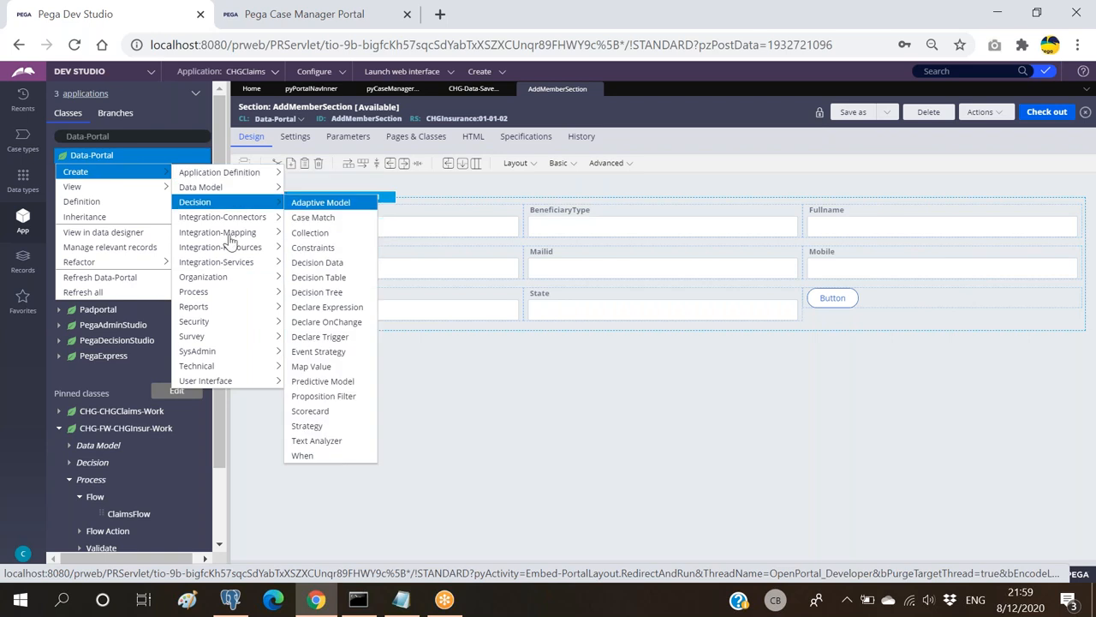
{"action": "mouse_move", "coordinate": [216, 385]}
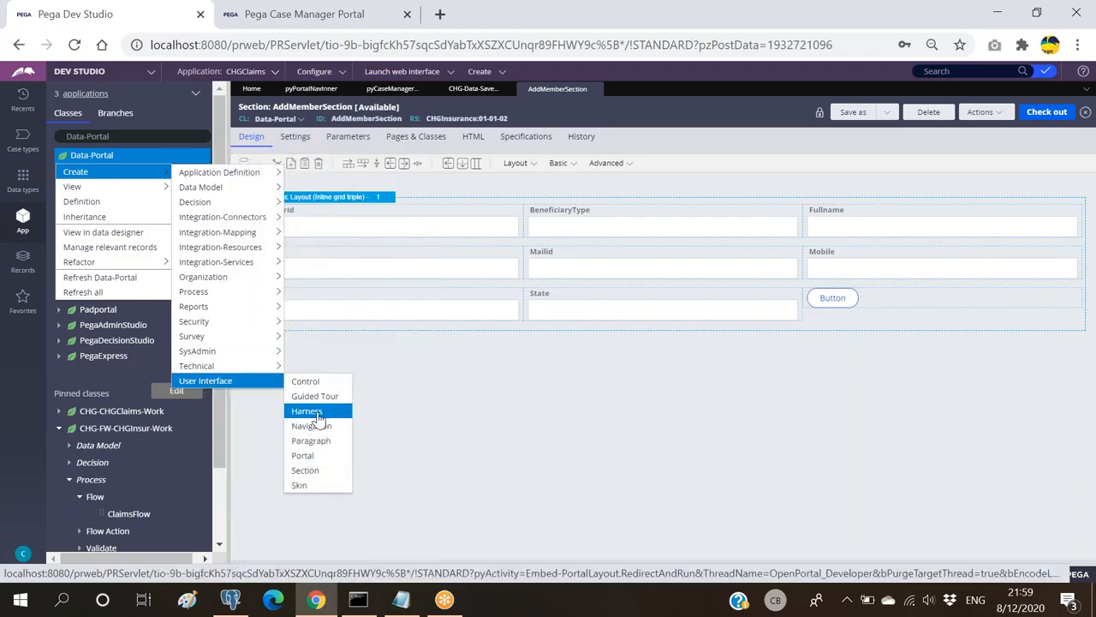
{"action": "left_click", "coordinate": [308, 411]}
{"action": "left_click", "coordinate": [458, 183]}
{"action": "type", "text": "AddMemberHarne"}
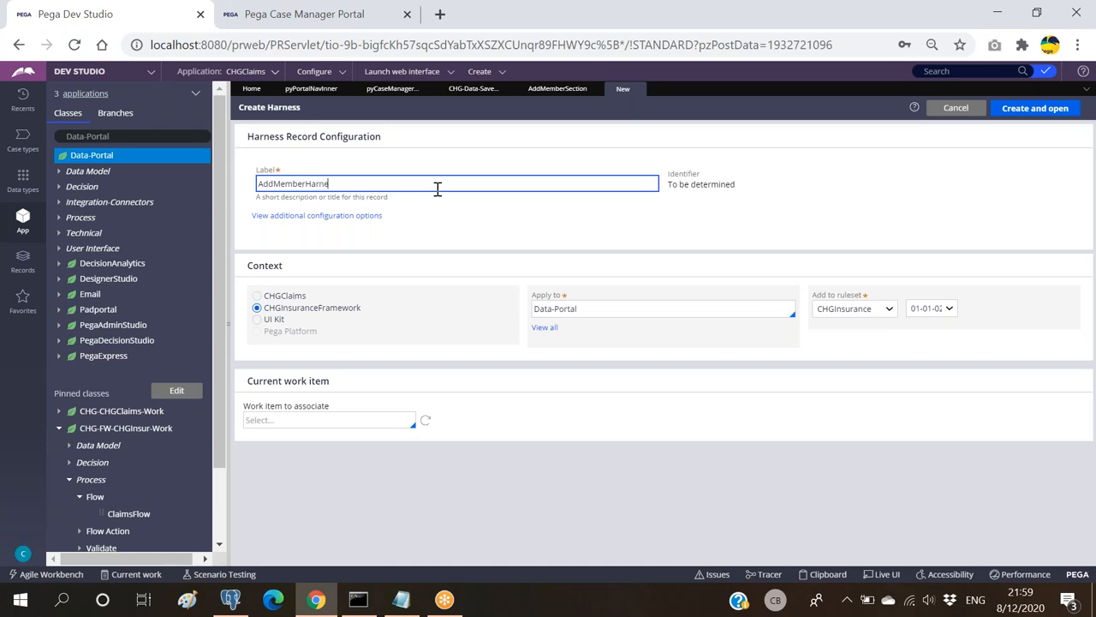
{"action": "left_click", "coordinate": [1033, 109]}
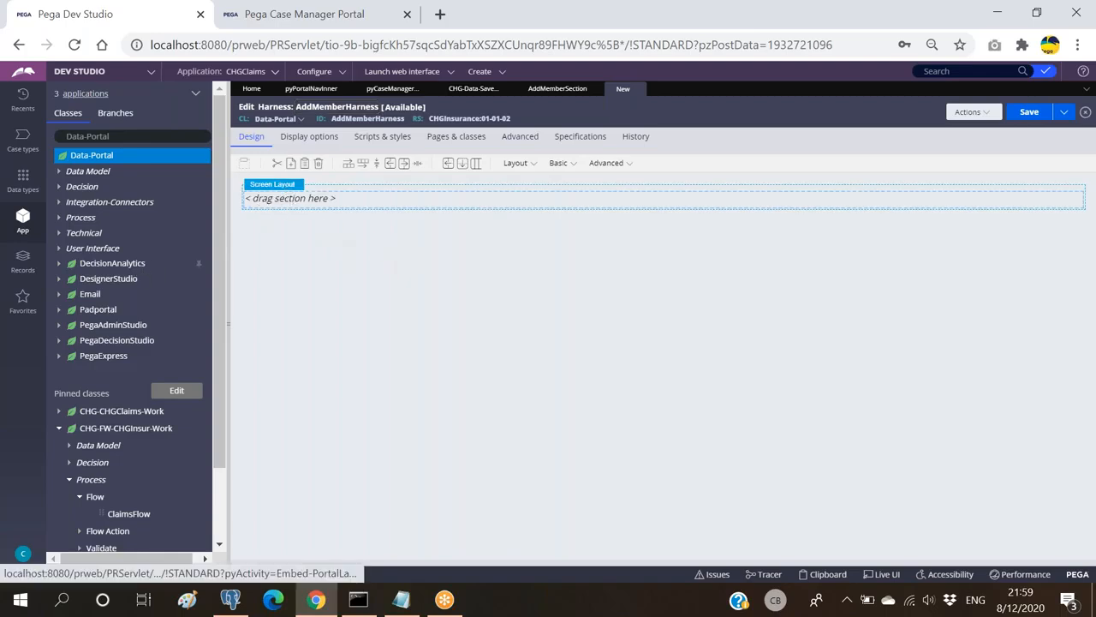
Place the Data-Portal section AddMemberSection in the harness's screen layout and save the harness
{"action": "left_click", "coordinate": [59, 249]}
{"action": "left_click", "coordinate": [68, 342]}
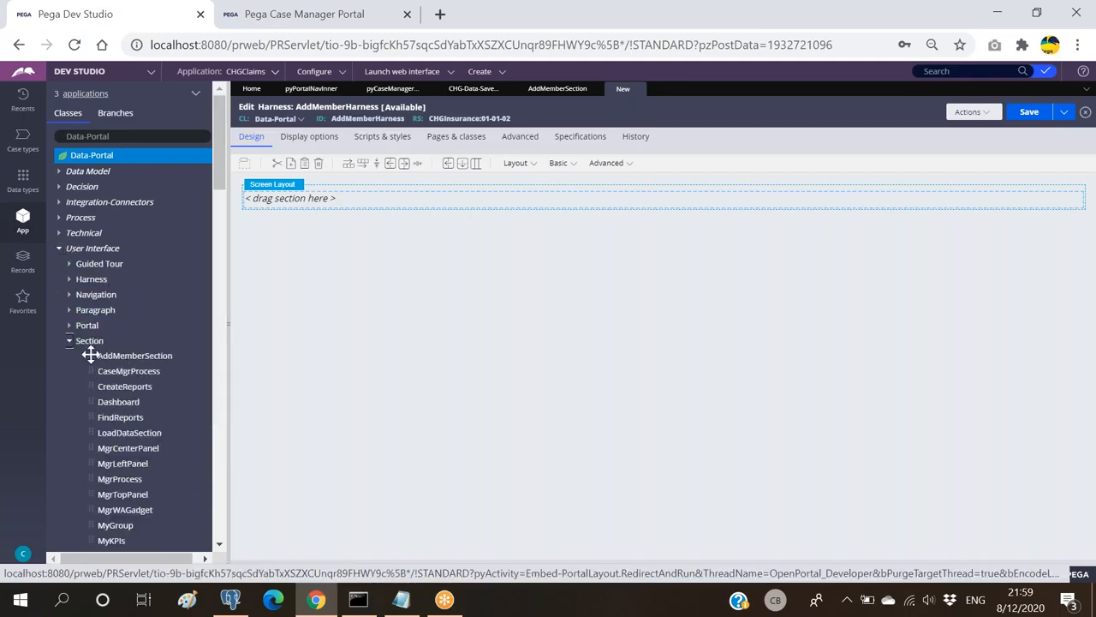
{"action": "left_click_drag", "start_coordinate": [90, 354], "coordinate": [334, 206]}
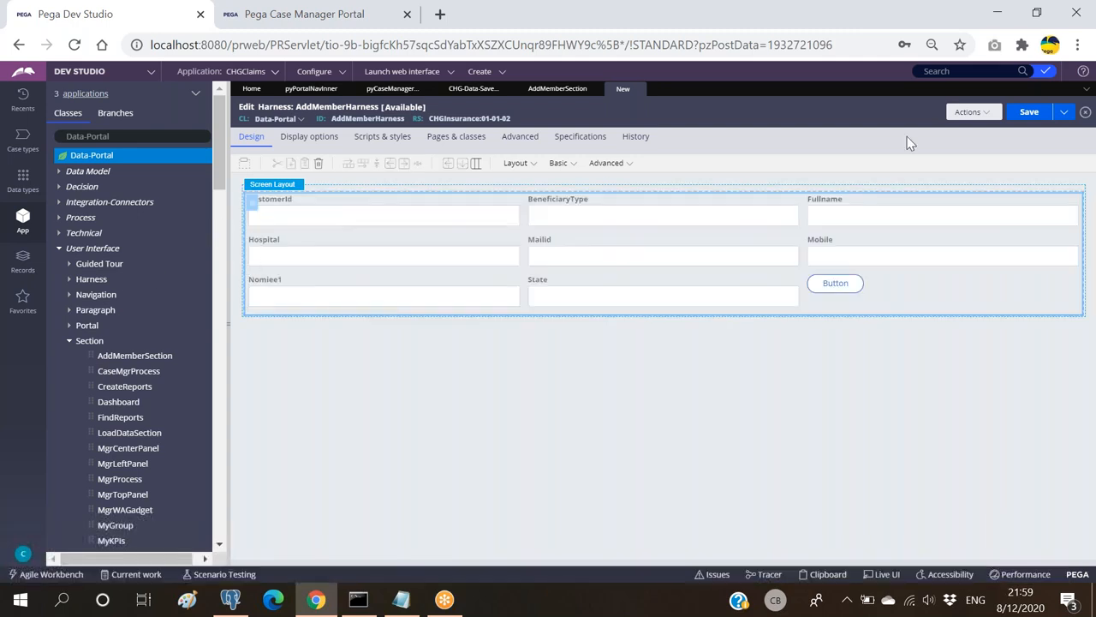
{"action": "left_click", "coordinate": [1034, 115]}
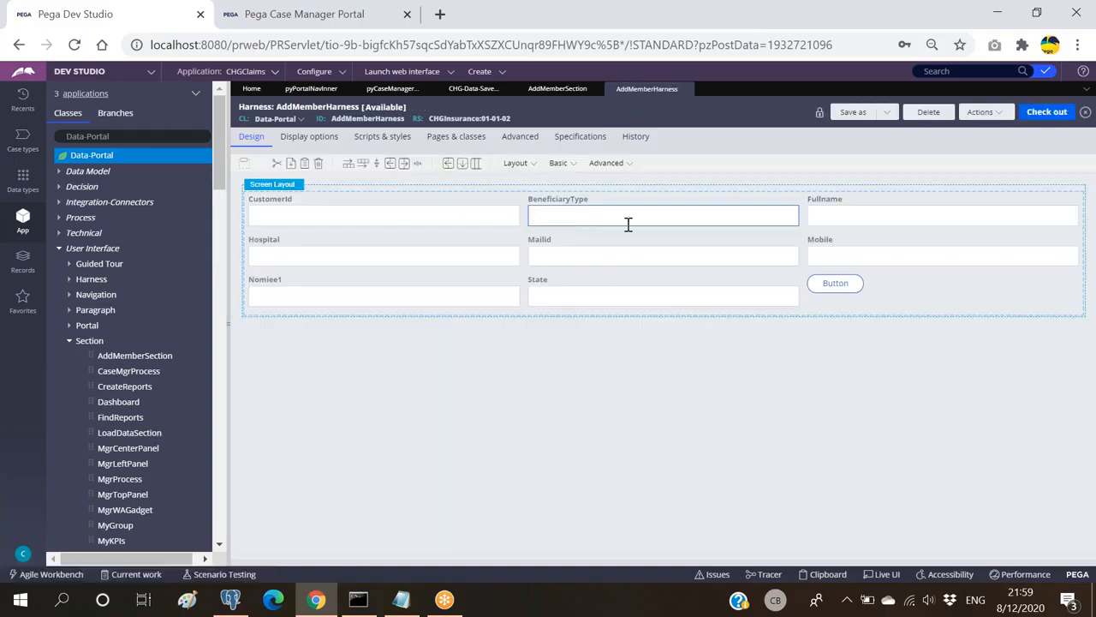
{"action": "left_click", "coordinate": [69, 340]}
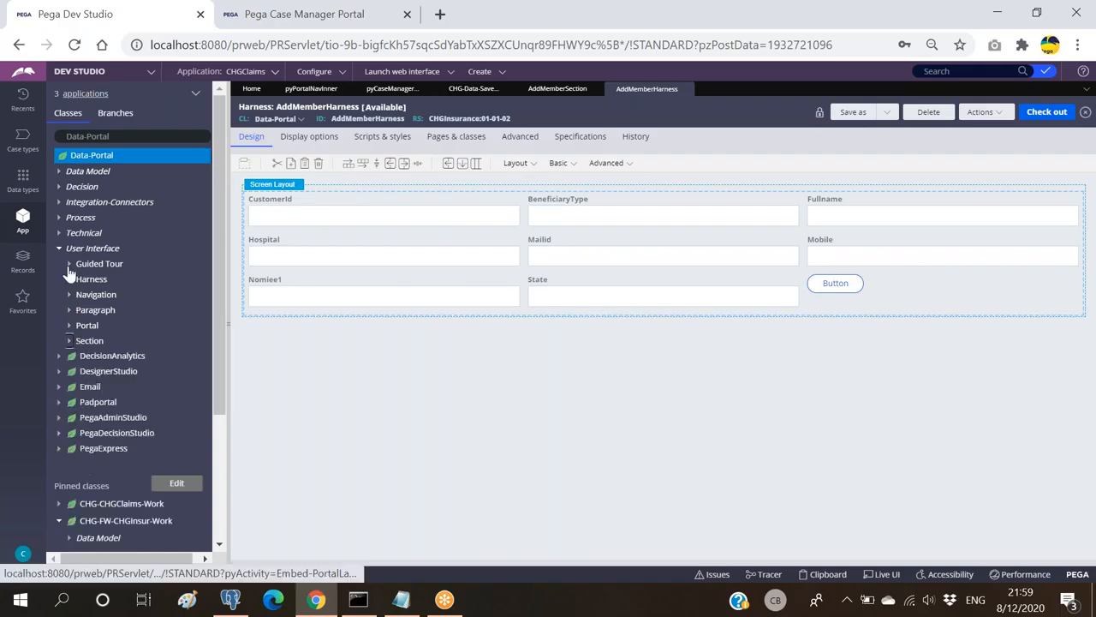
{"action": "left_click", "coordinate": [59, 248]}
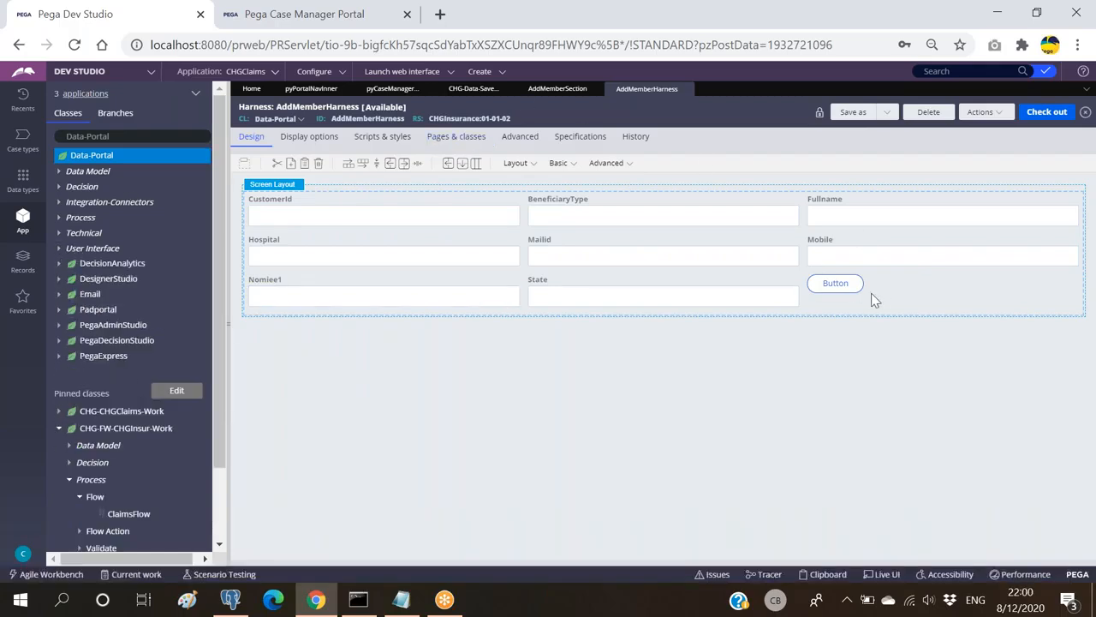
Save a copy of the pyCaseManagerLinks navigation rule for Data-Portal into ruleset CHGInsurance 01-01-02
{"action": "left_click", "coordinate": [384, 92]}
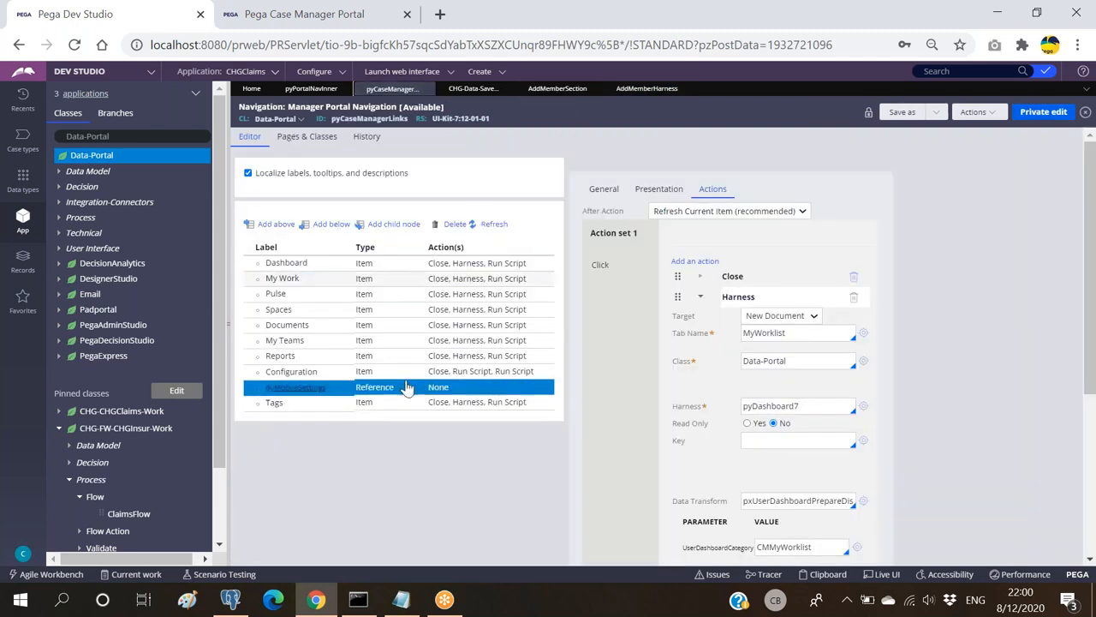
{"action": "left_click", "coordinate": [261, 285]}
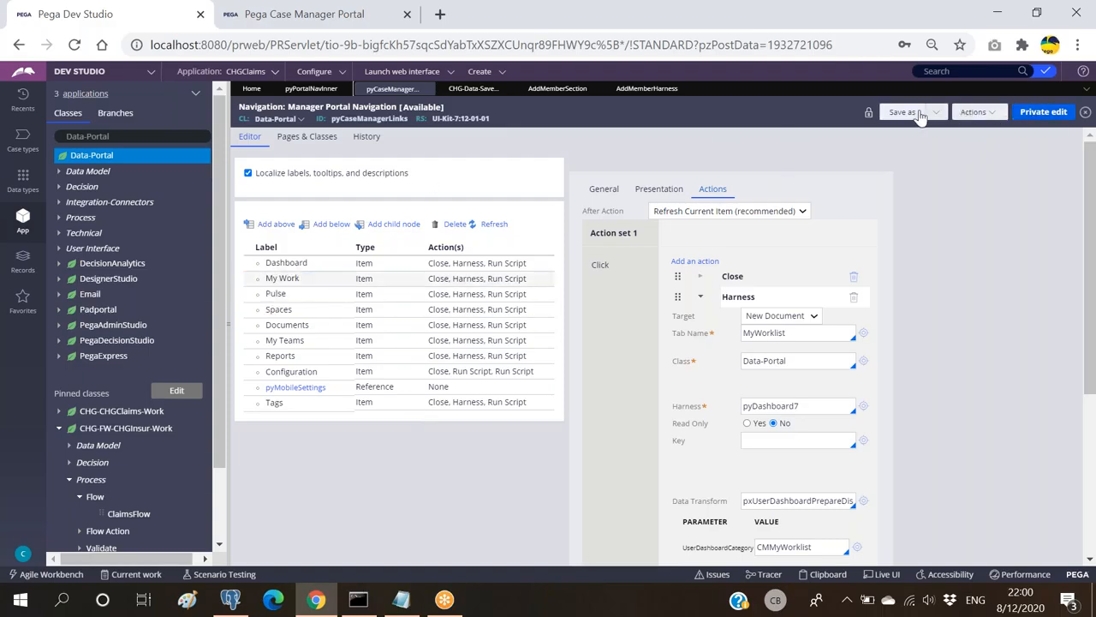
{"action": "left_click", "coordinate": [904, 114]}
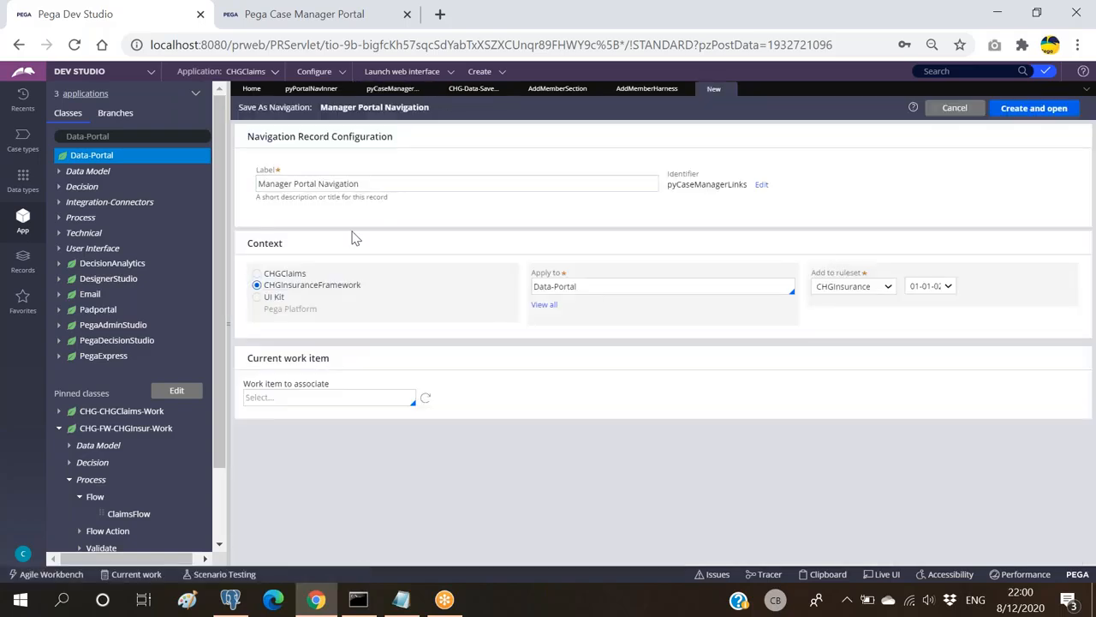
{"action": "left_click", "coordinate": [1025, 110]}
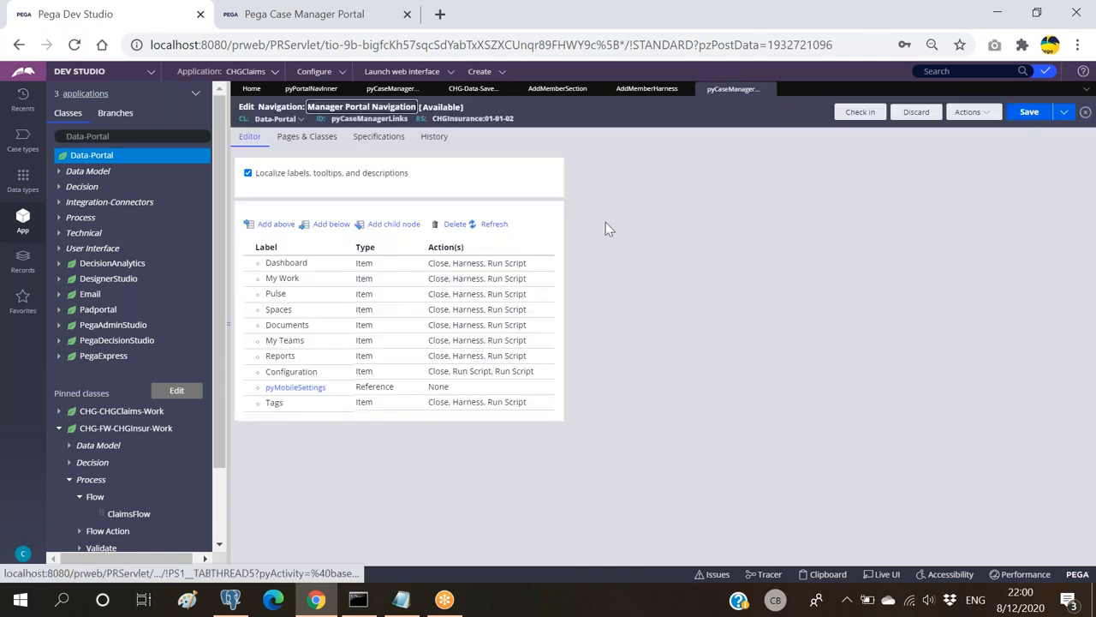
{"action": "left_click", "coordinate": [586, 121]}
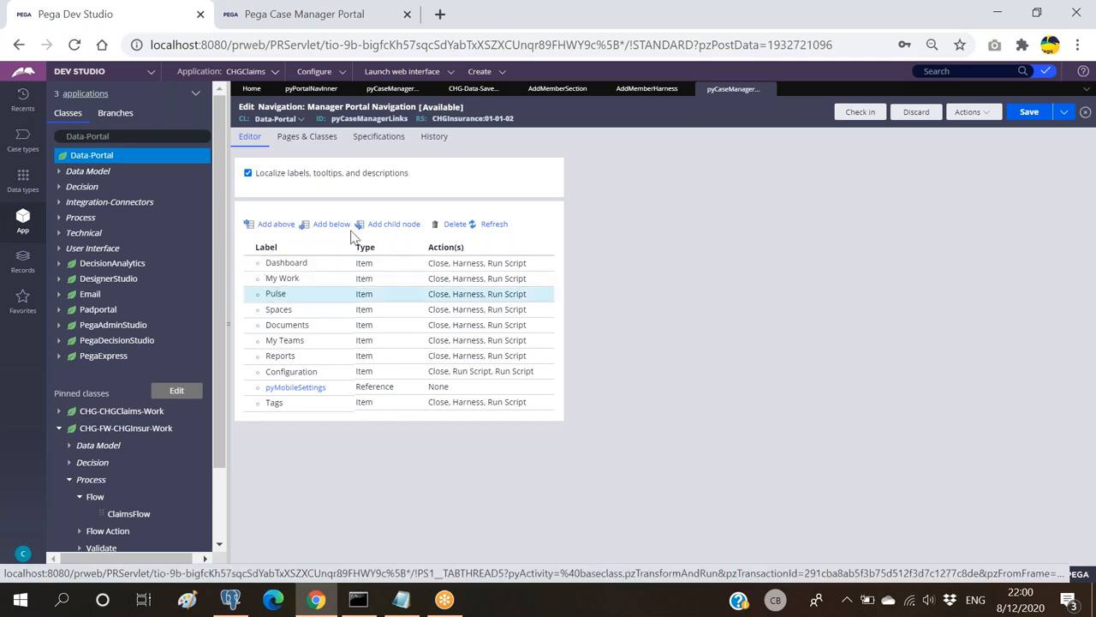
Insert a navigation item above Dashboard and label it Add Member
{"action": "left_click", "coordinate": [288, 262]}
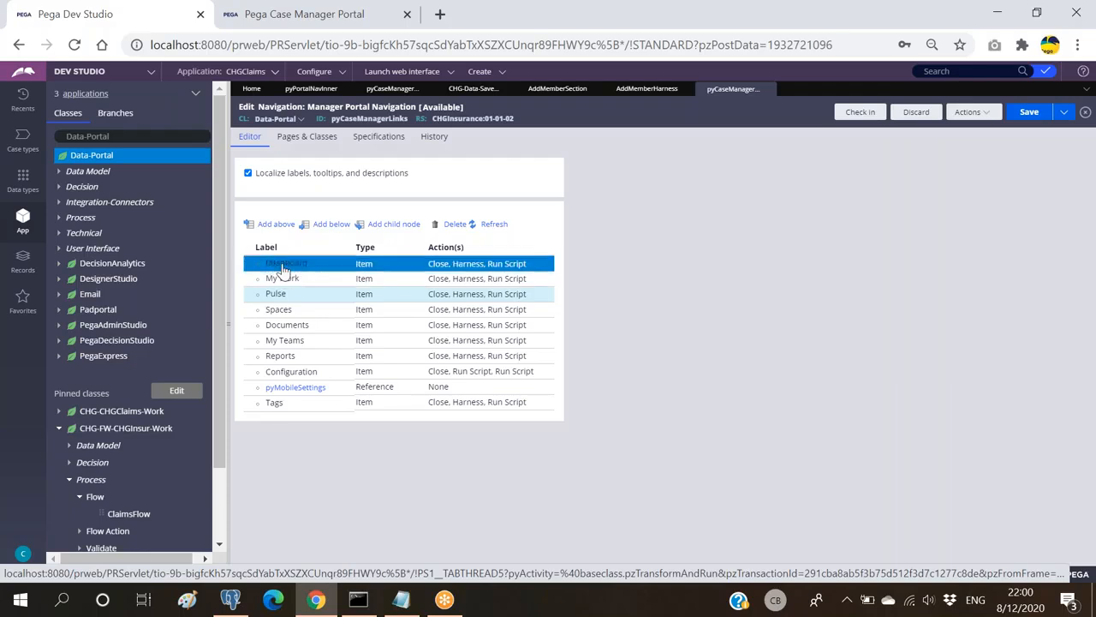
{"action": "left_click", "coordinate": [274, 224]}
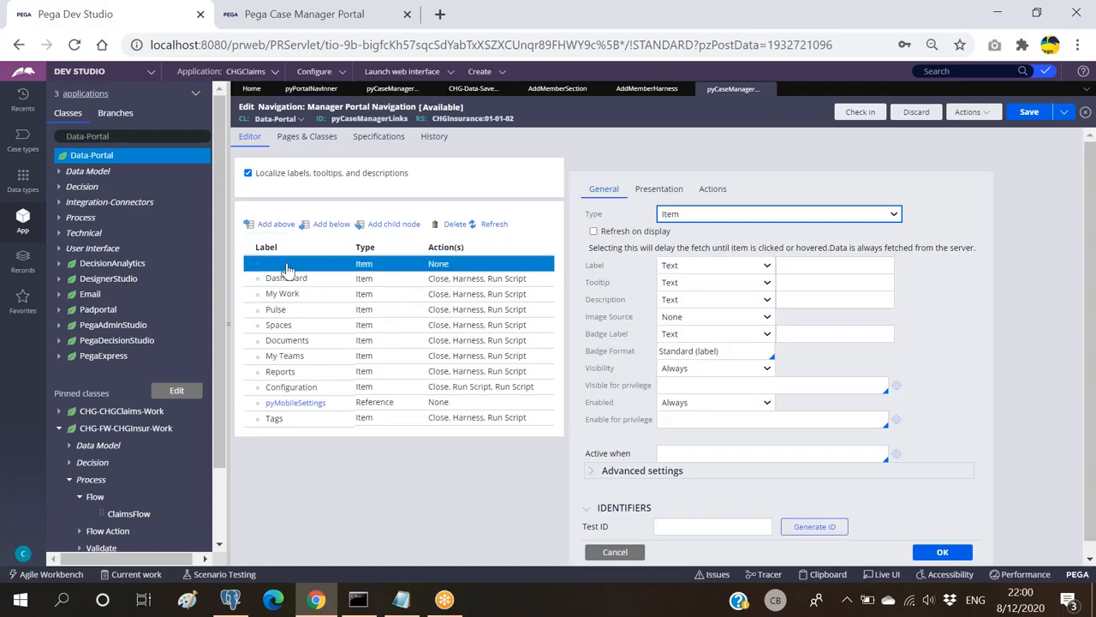
{"action": "left_click", "coordinate": [821, 265]}
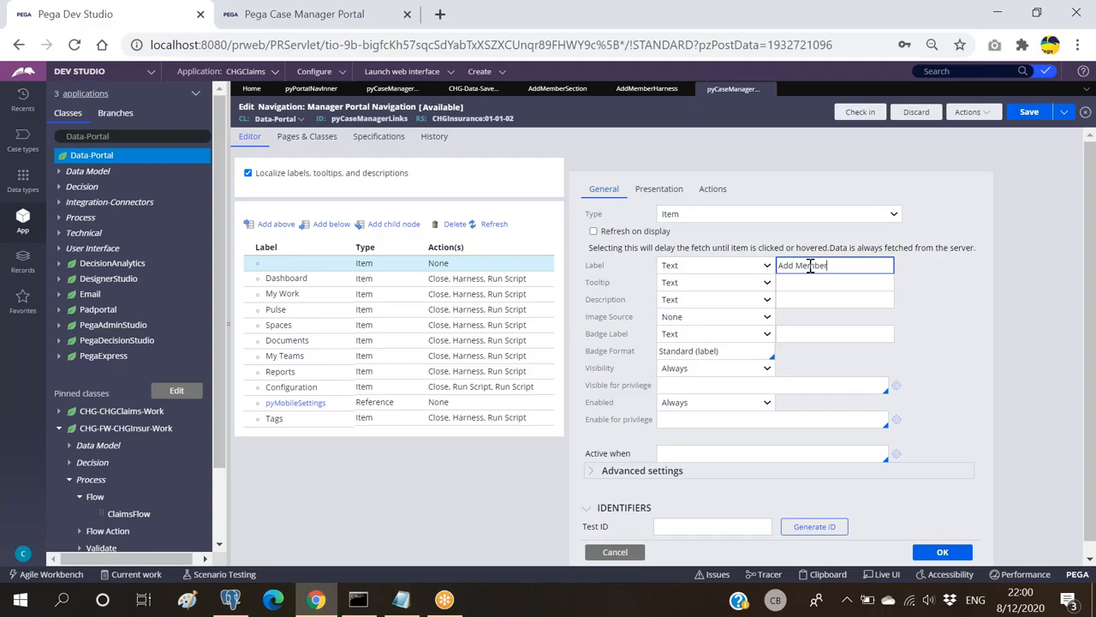
{"action": "left_click", "coordinate": [925, 297]}
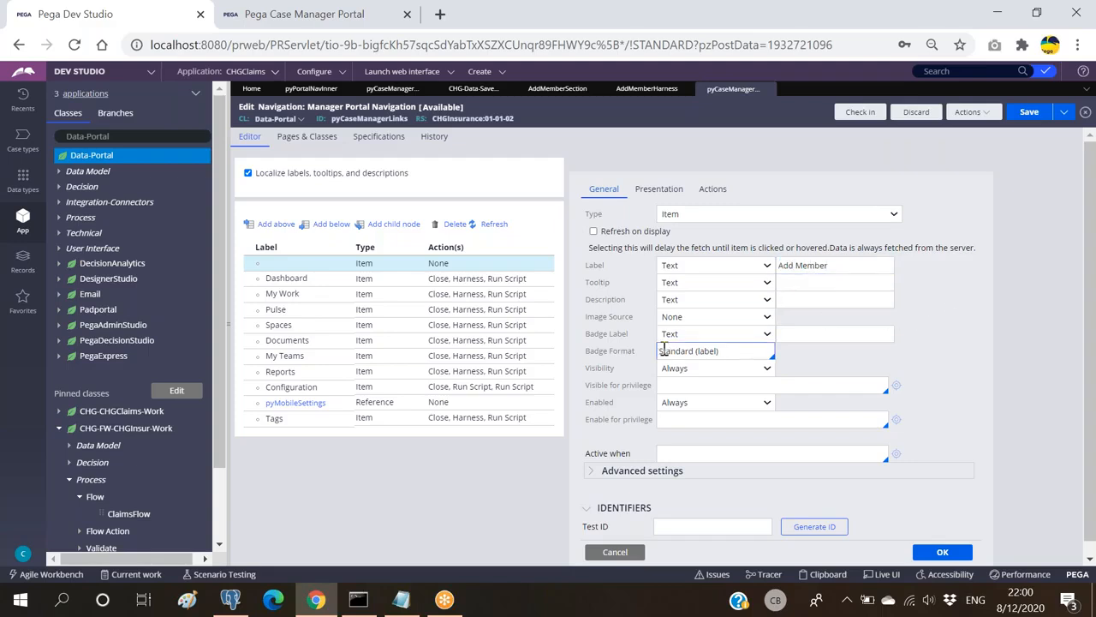
Set the Add Member item's image source to Simple Image and list all images in the Image Catalog
{"action": "left_click", "coordinate": [713, 317]}
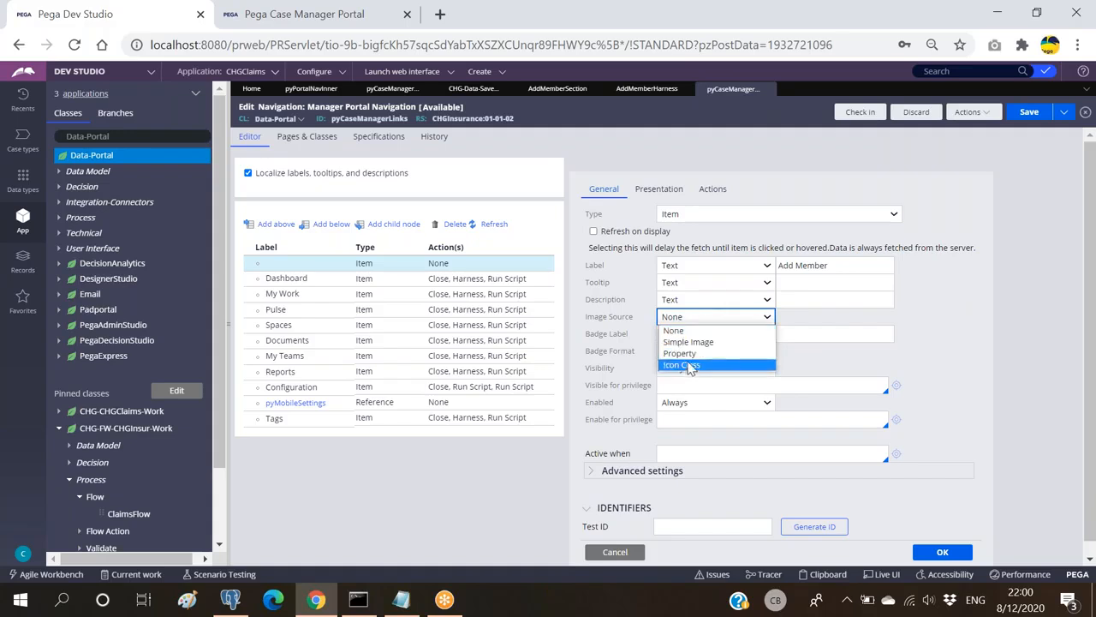
{"action": "left_click", "coordinate": [687, 342]}
{"action": "left_click", "coordinate": [890, 318]}
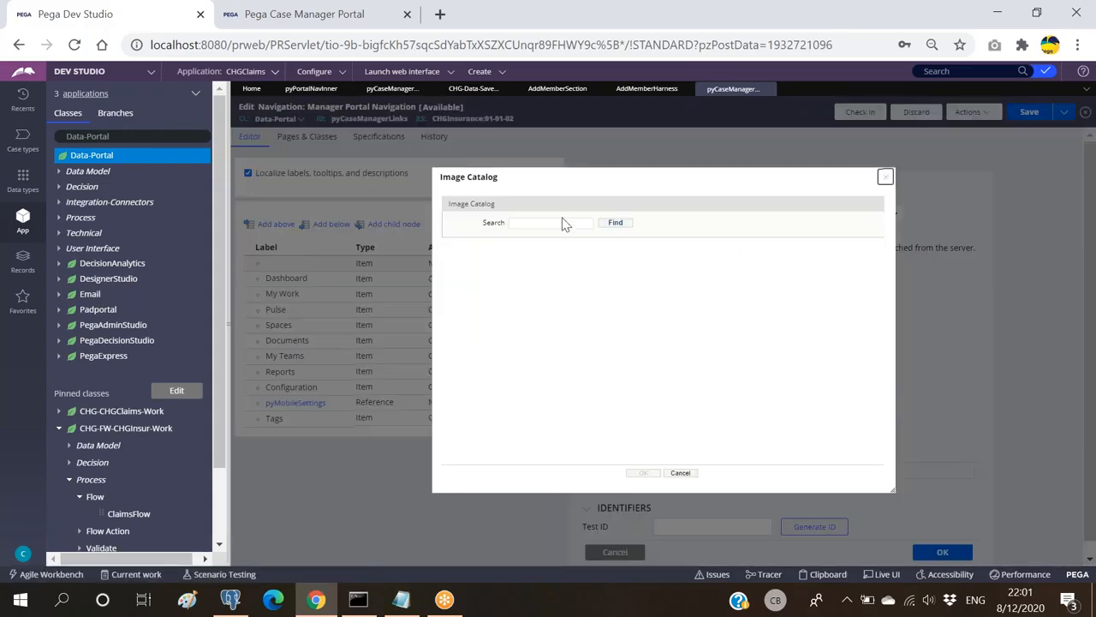
{"action": "left_click", "coordinate": [564, 222]}
{"action": "left_click", "coordinate": [620, 223]}
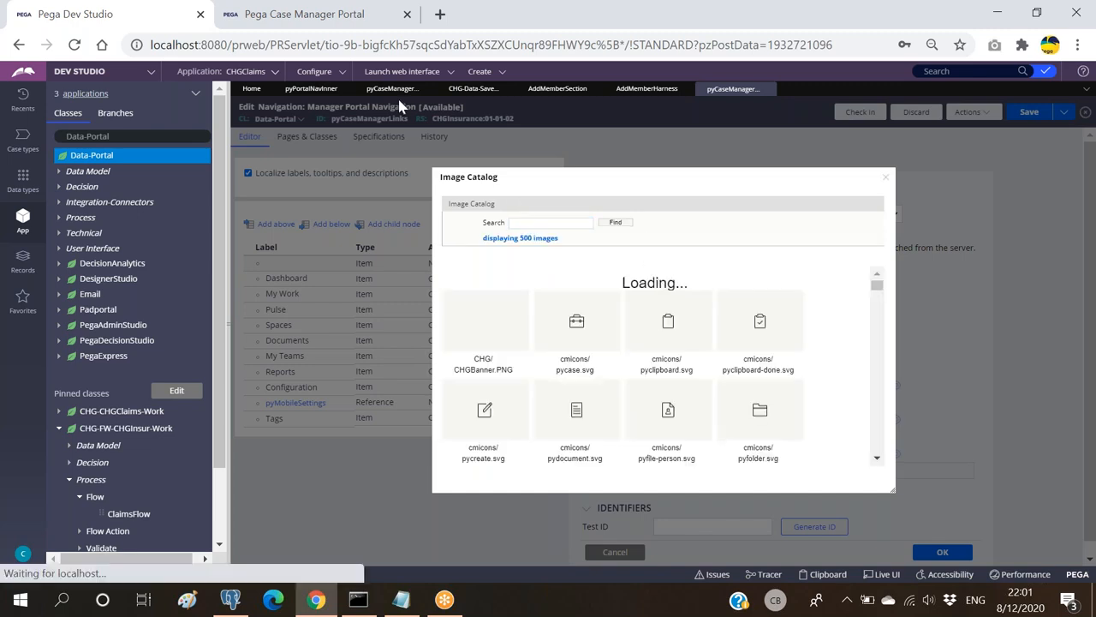
{"action": "left_click", "coordinate": [335, 18]}
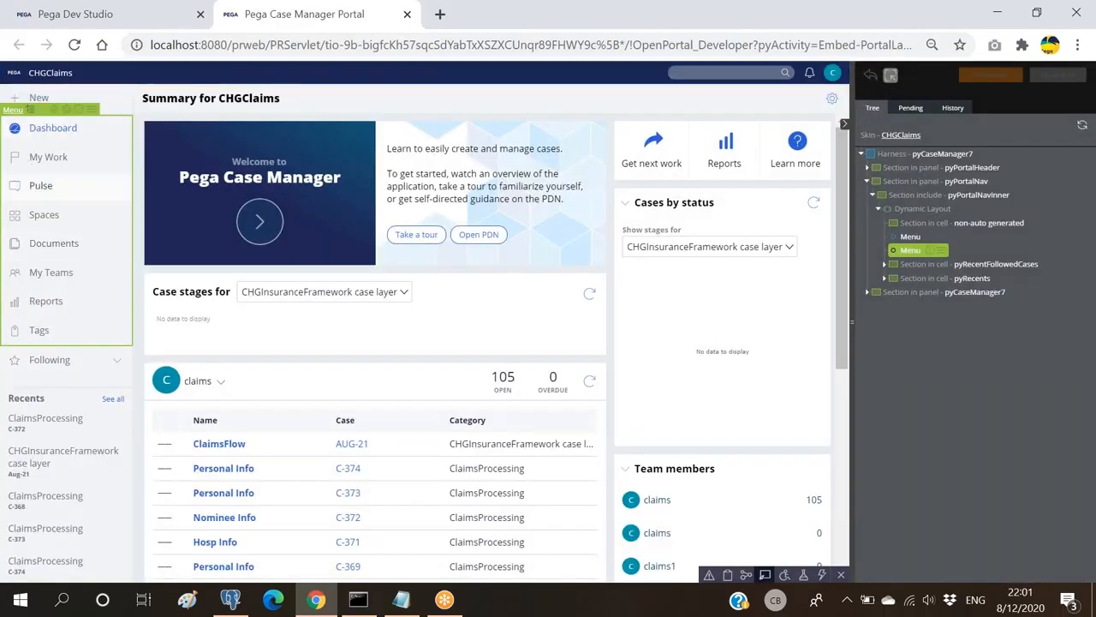
Choose dsmimages/pzAnchorOutput.svg from the image catalog as the simple image for the Add Member navigation item
{"action": "left_click", "coordinate": [85, 14]}
{"action": "scroll", "coordinate": [738, 322], "scroll_direction": "down", "scroll_amount": 6}
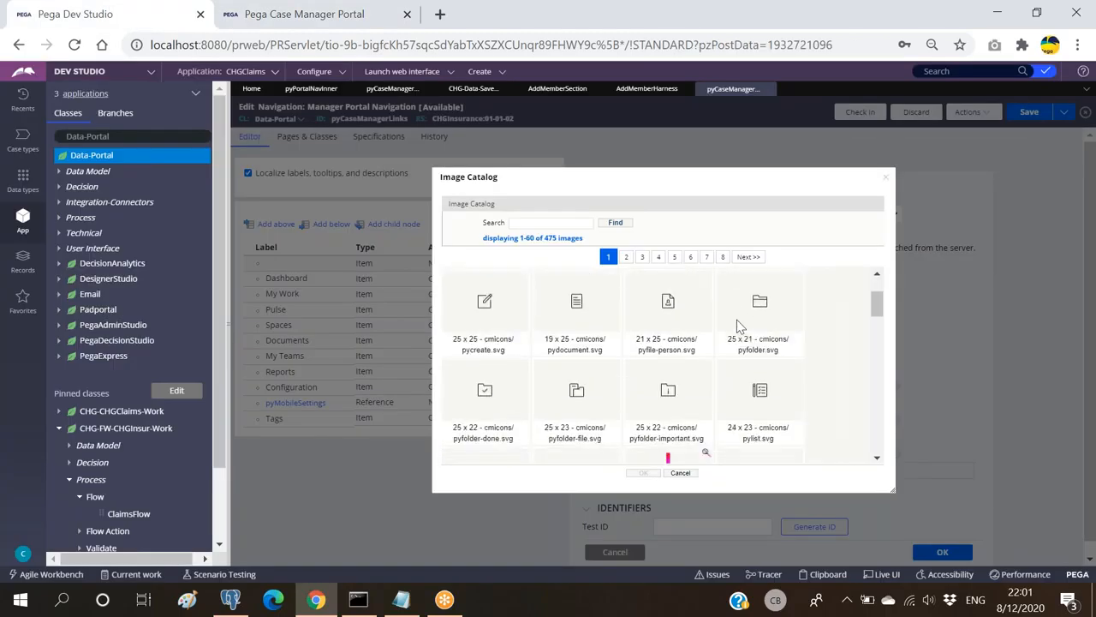
{"action": "scroll", "coordinate": [741, 321], "scroll_direction": "down", "scroll_amount": 2}
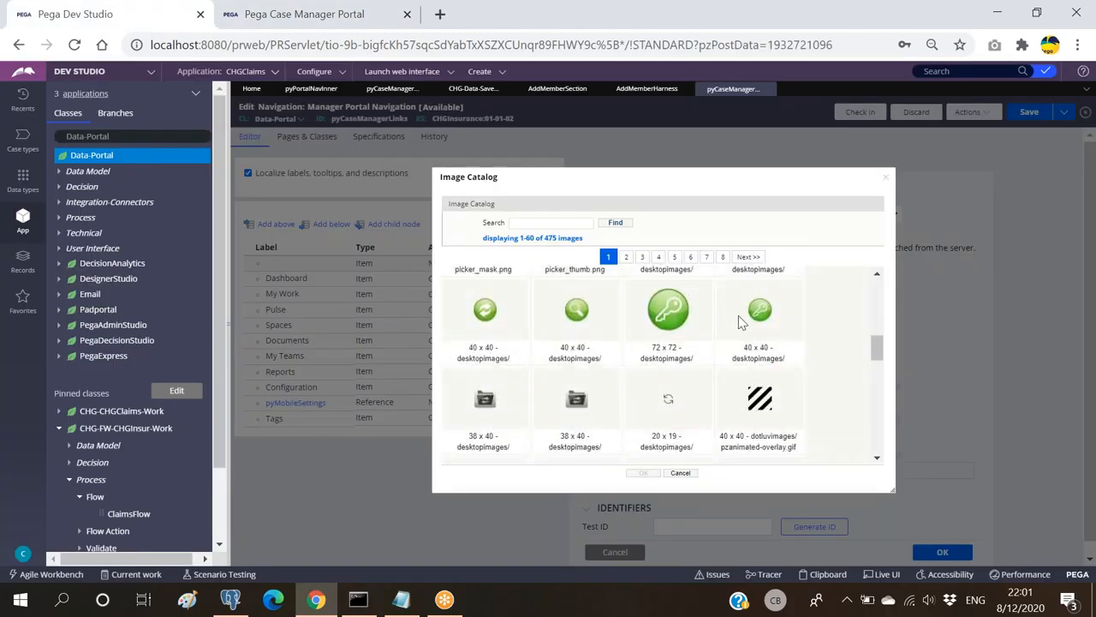
{"action": "scroll", "coordinate": [742, 320], "scroll_direction": "down", "scroll_amount": 2}
{"action": "scroll", "coordinate": [742, 320], "scroll_direction": "down", "scroll_amount": 5}
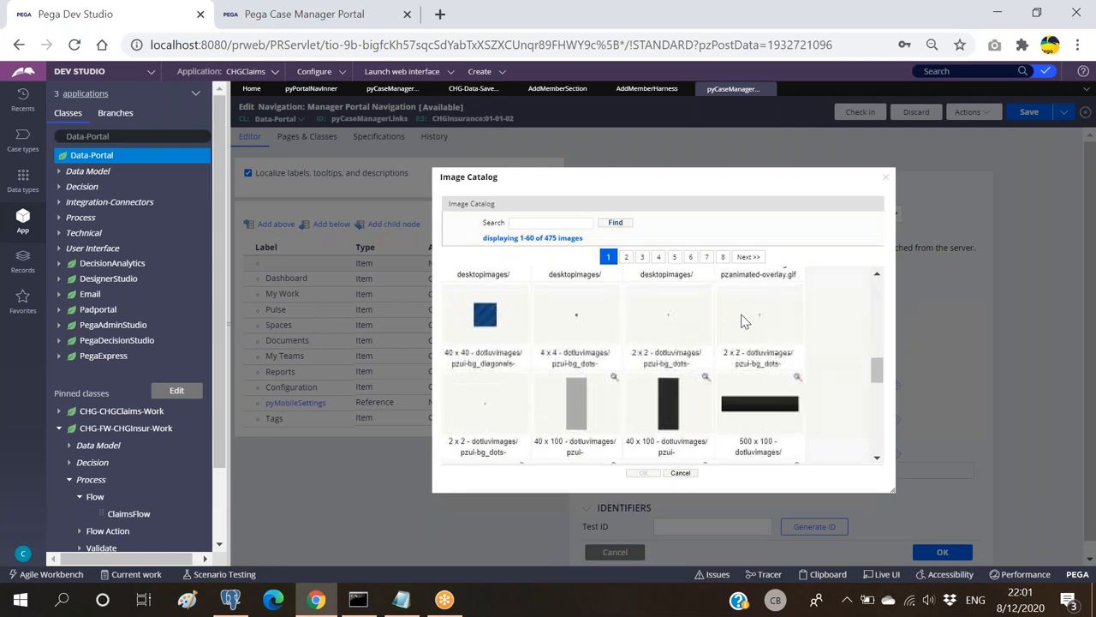
{"action": "scroll", "coordinate": [745, 320], "scroll_direction": "down", "scroll_amount": 2}
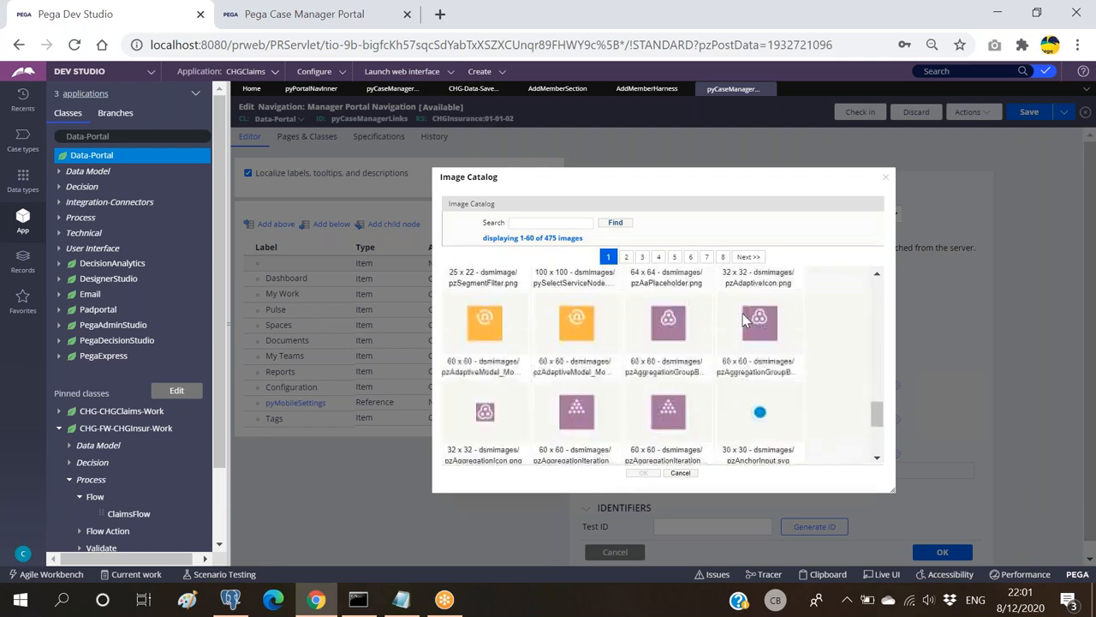
{"action": "scroll", "coordinate": [779, 329], "scroll_direction": "up", "scroll_amount": 1}
{"action": "scroll", "coordinate": [788, 334], "scroll_direction": "down", "scroll_amount": 3}
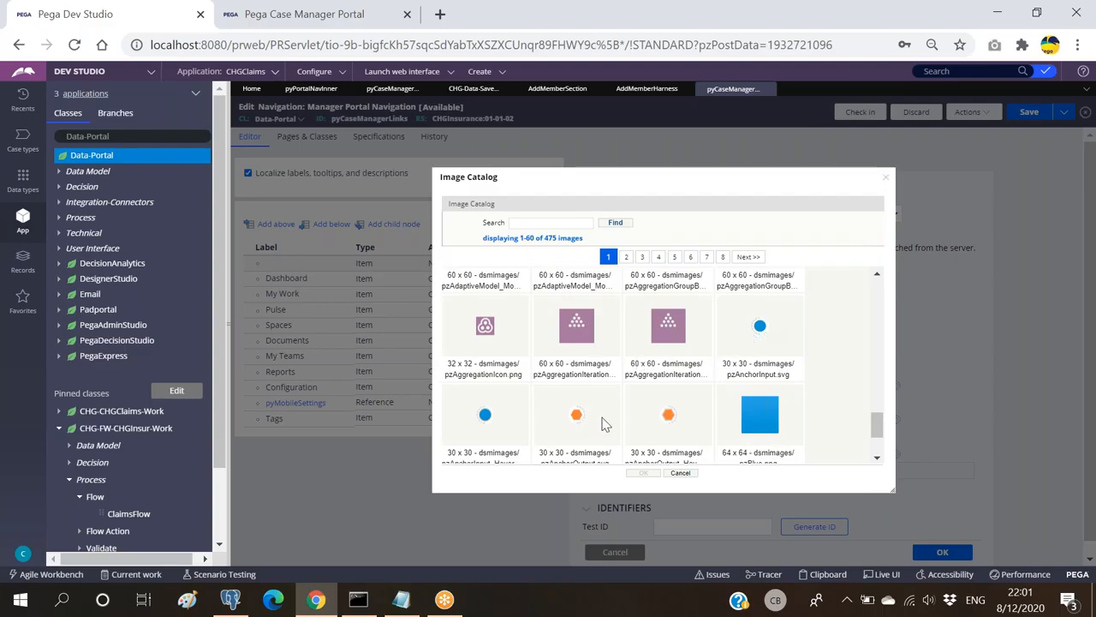
{"action": "left_click", "coordinate": [579, 418]}
{"action": "scroll", "coordinate": [724, 345], "scroll_direction": "down", "scroll_amount": 1}
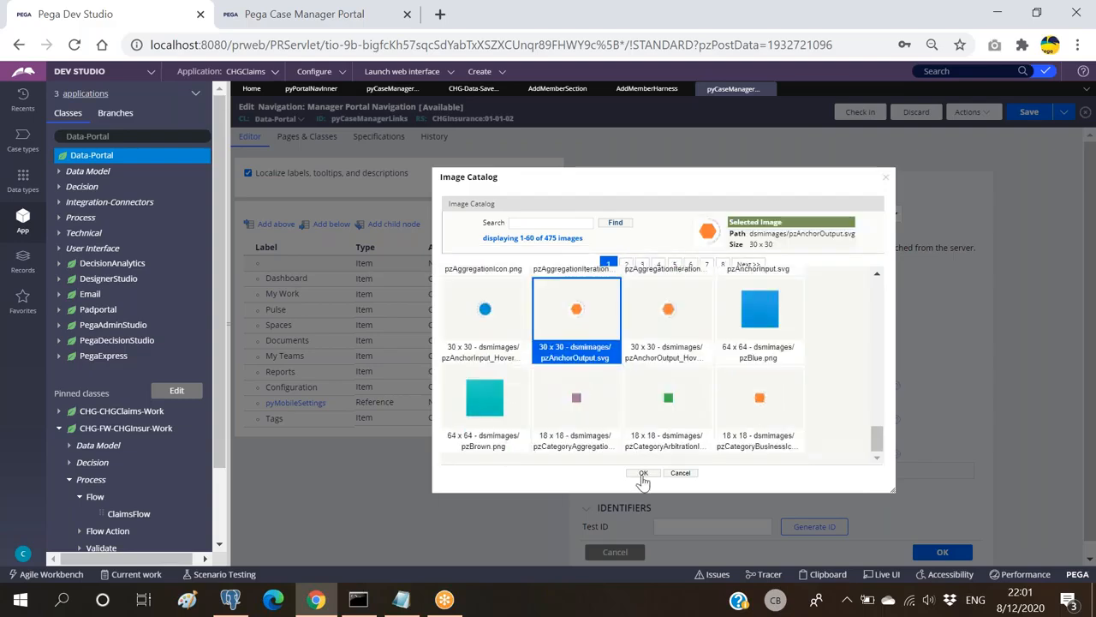
{"action": "left_click", "coordinate": [643, 473]}
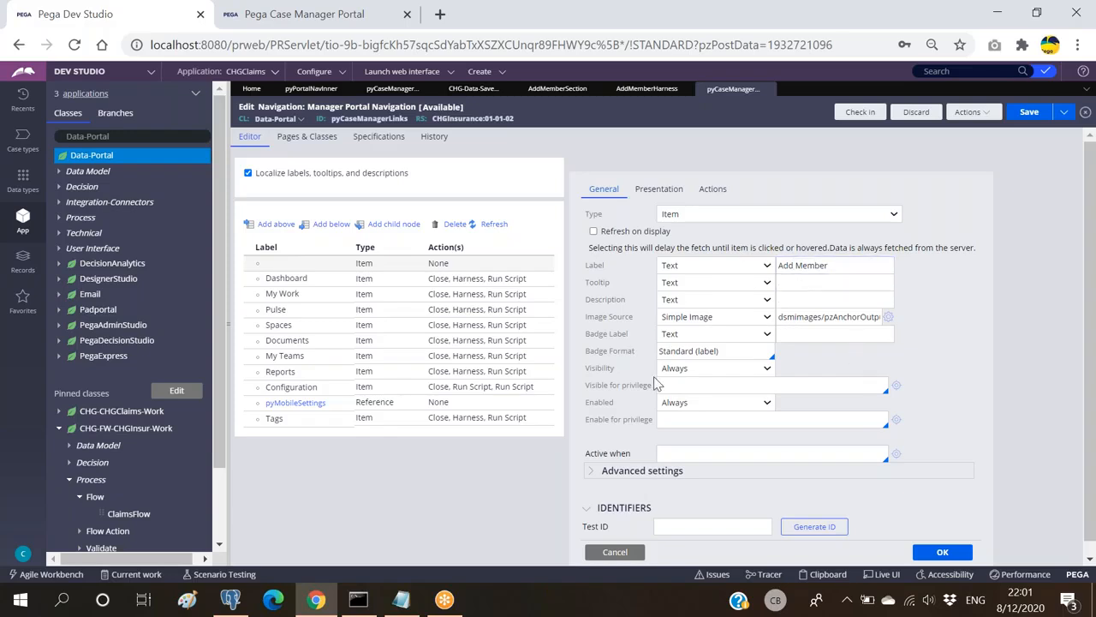
Add a Launch Harness action to the Add Member item's action set
{"action": "left_click", "coordinate": [716, 190]}
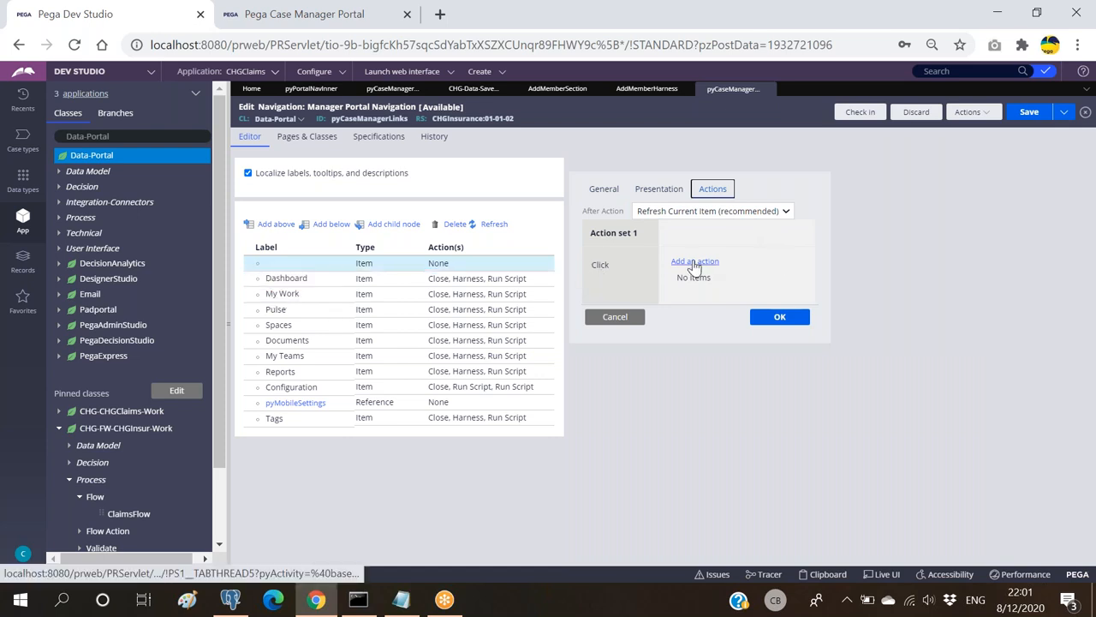
{"action": "left_click", "coordinate": [694, 262]}
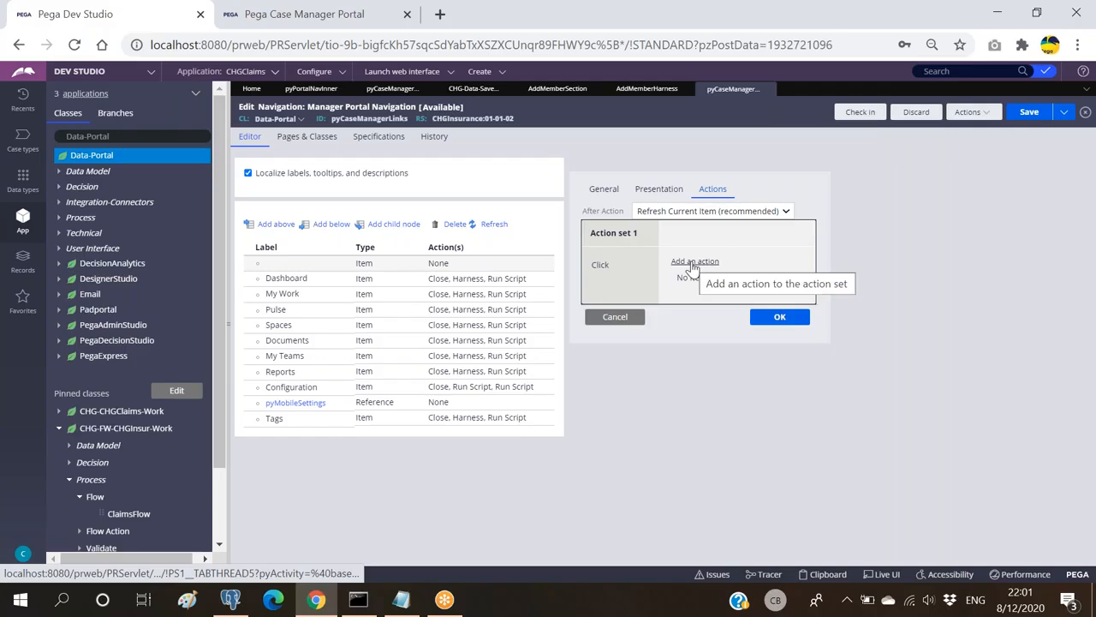
{"action": "left_click", "coordinate": [692, 262]}
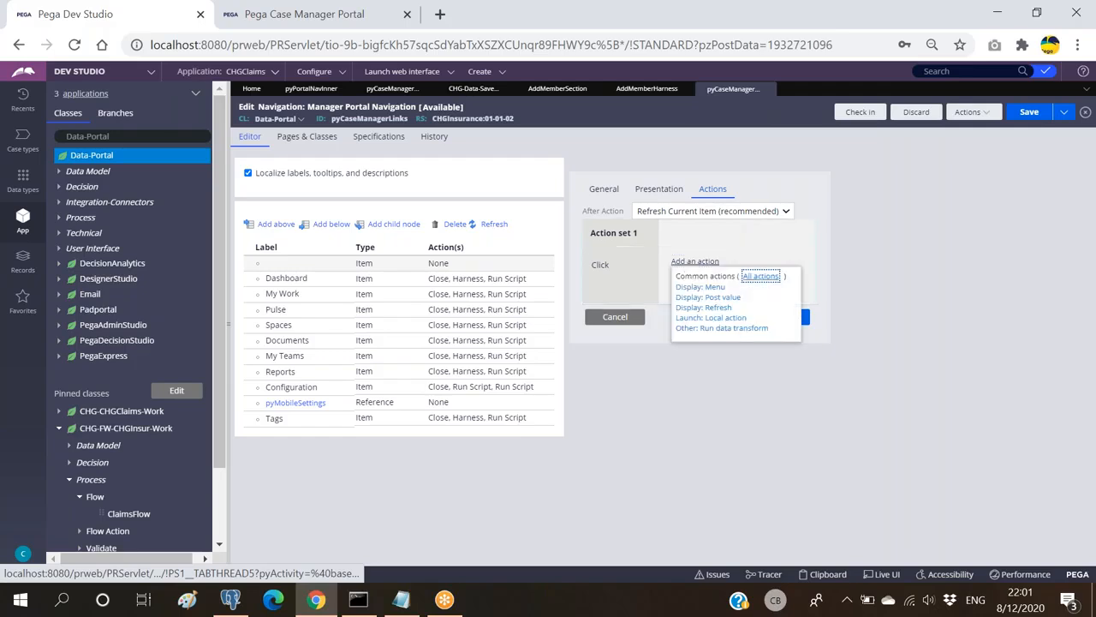
{"action": "left_click", "coordinate": [763, 278]}
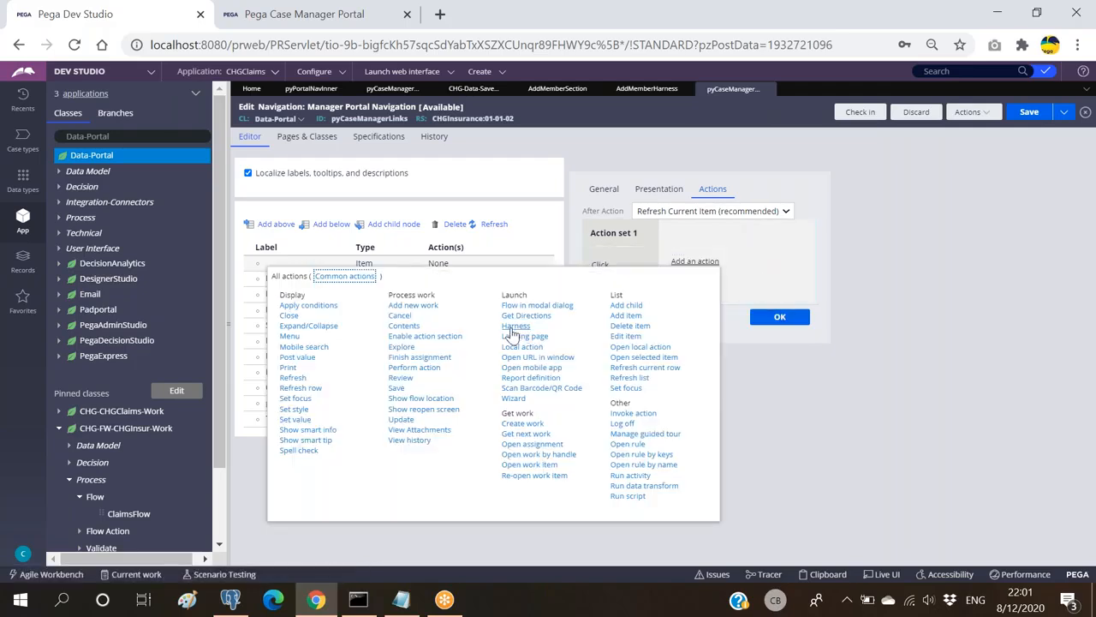
{"action": "left_click", "coordinate": [513, 331]}
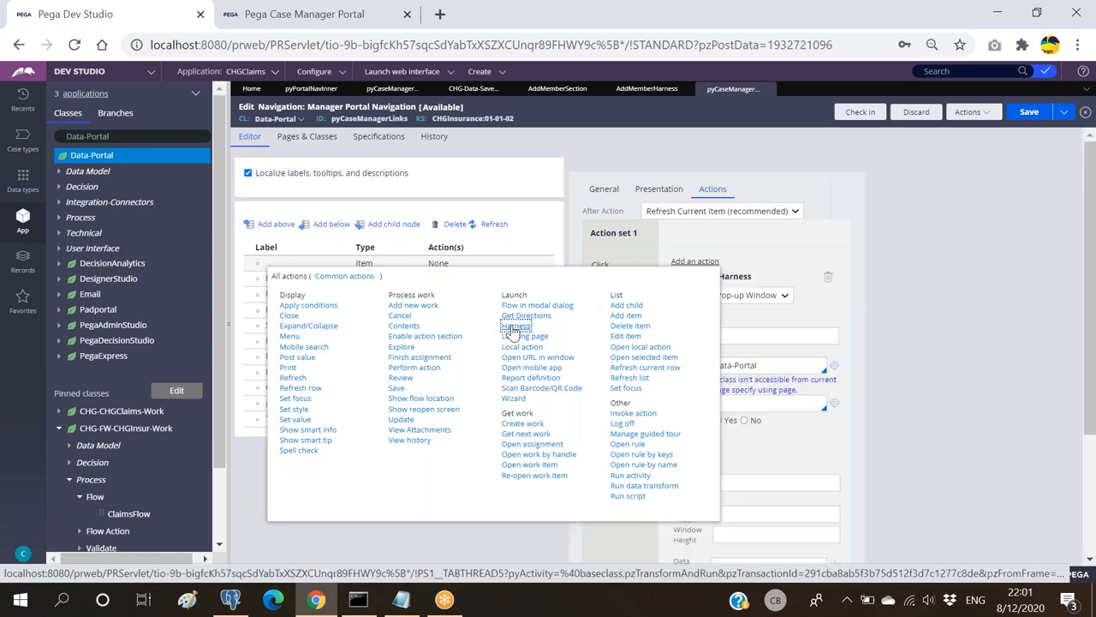
{"action": "left_click", "coordinate": [743, 338]}
{"action": "left_click", "coordinate": [750, 300]}
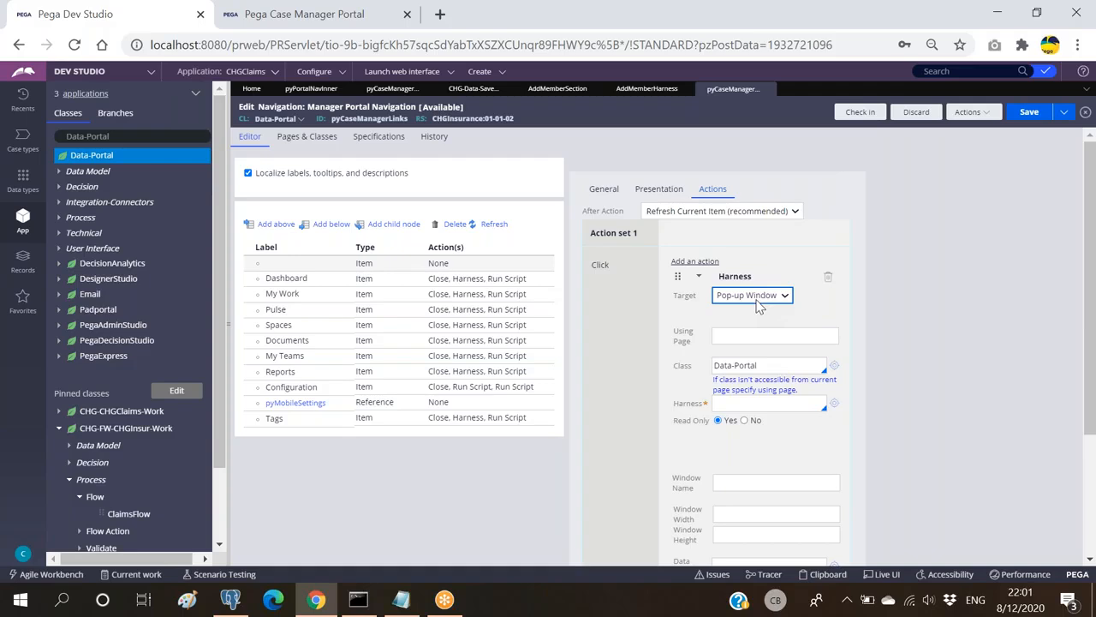
Switch to the Case Manager portal, turn off Live UI and see how My Work opens
{"action": "left_click", "coordinate": [313, 16]}
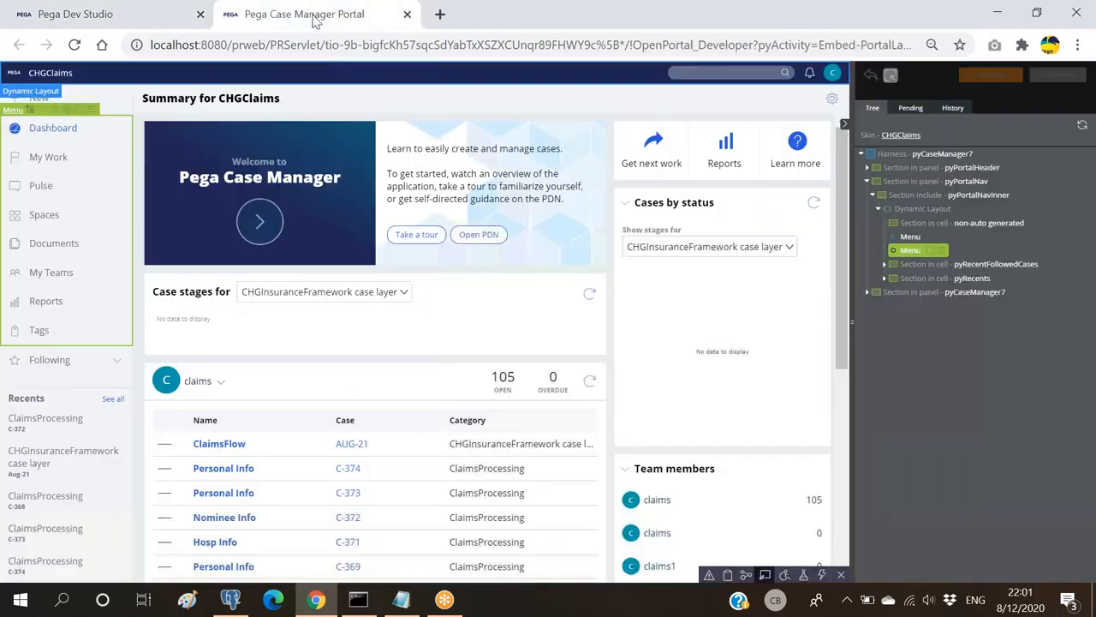
{"action": "left_click", "coordinate": [767, 577]}
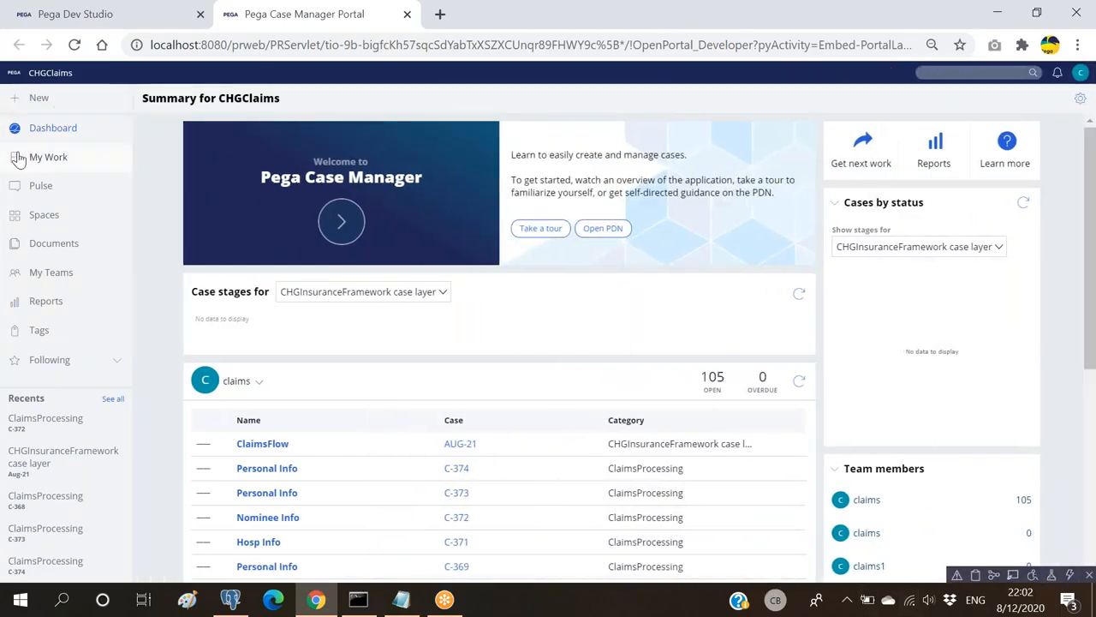
{"action": "left_click", "coordinate": [128, 156]}
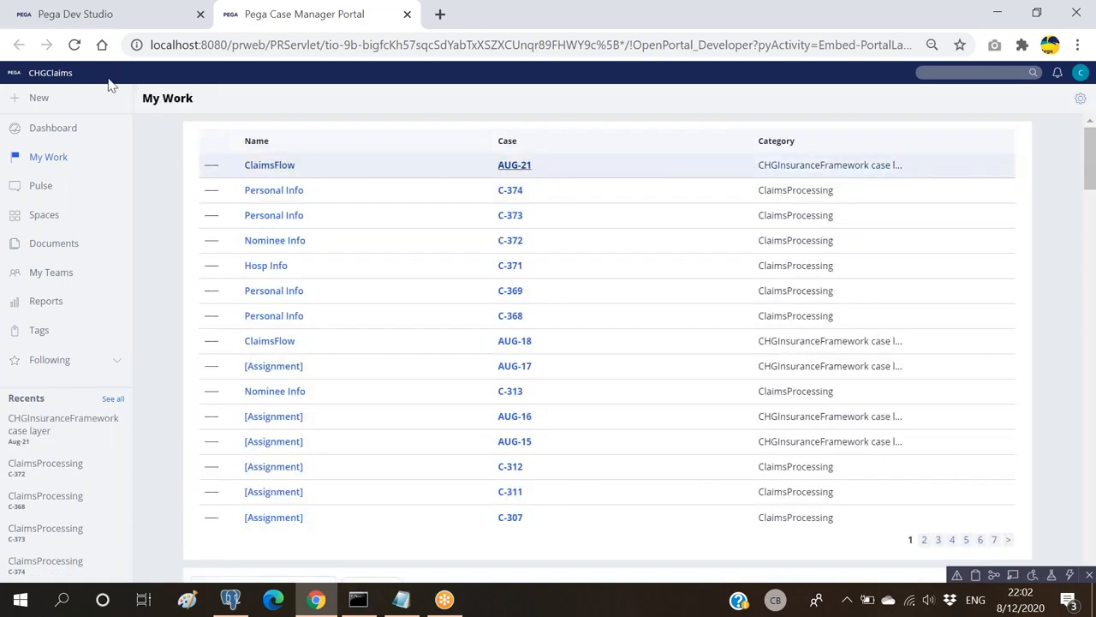
In Dev Studio, set the Harness action's target to New Document and its tab name to "Add member"
{"action": "left_click", "coordinate": [108, 23]}
{"action": "left_click", "coordinate": [779, 297]}
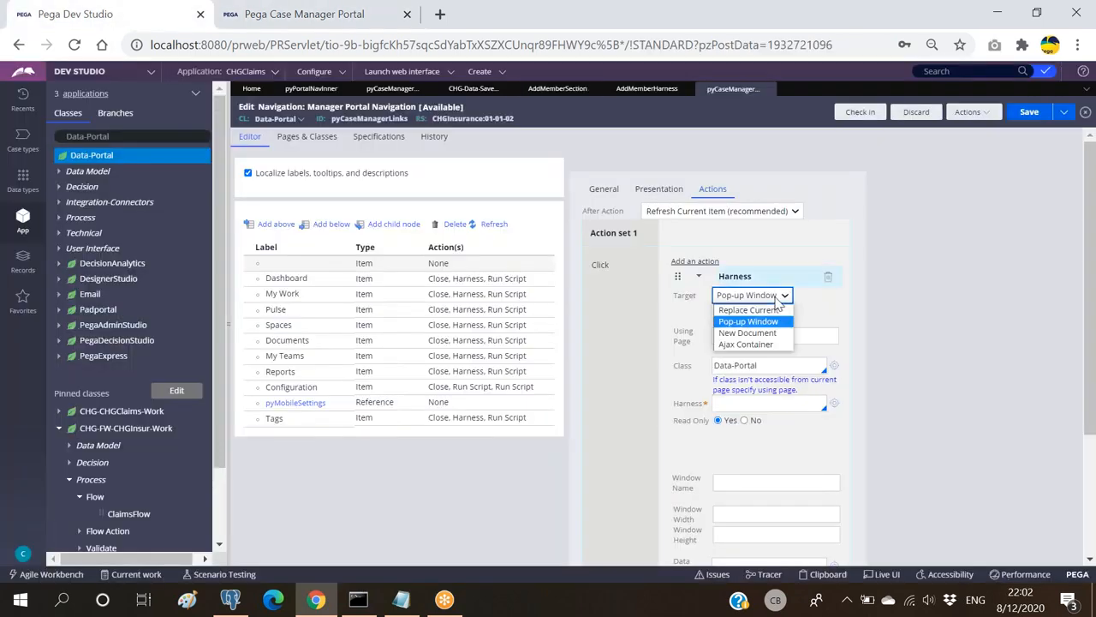
{"action": "left_click", "coordinate": [746, 333]}
{"action": "left_click", "coordinate": [781, 315]}
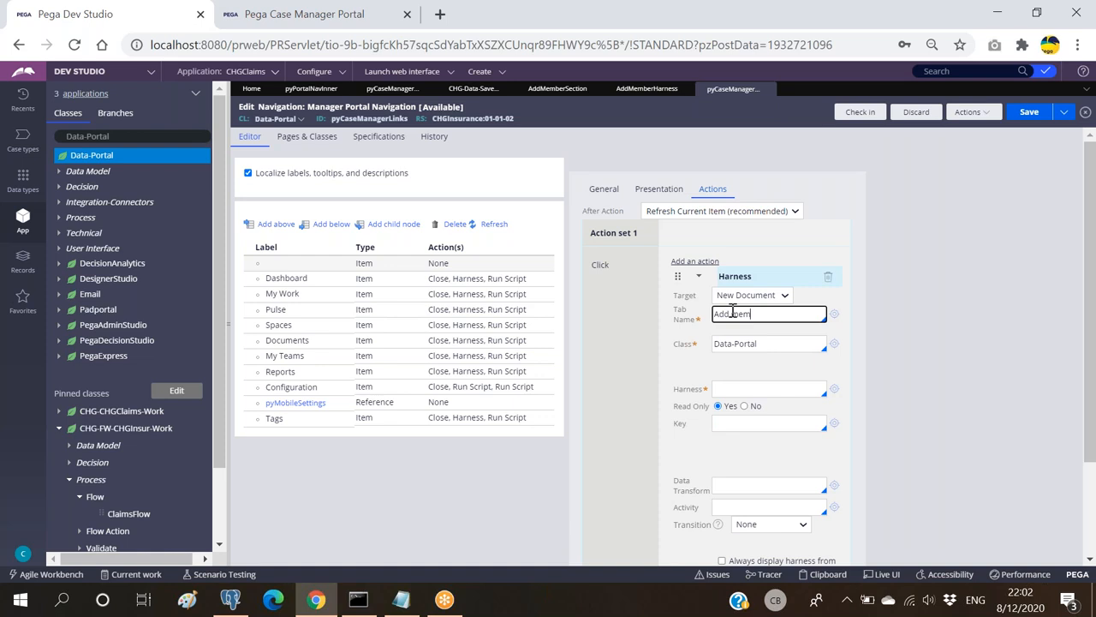
Select AddMemberHarness as the harness to launch and set Read Only to No
{"action": "left_click", "coordinate": [763, 390]}
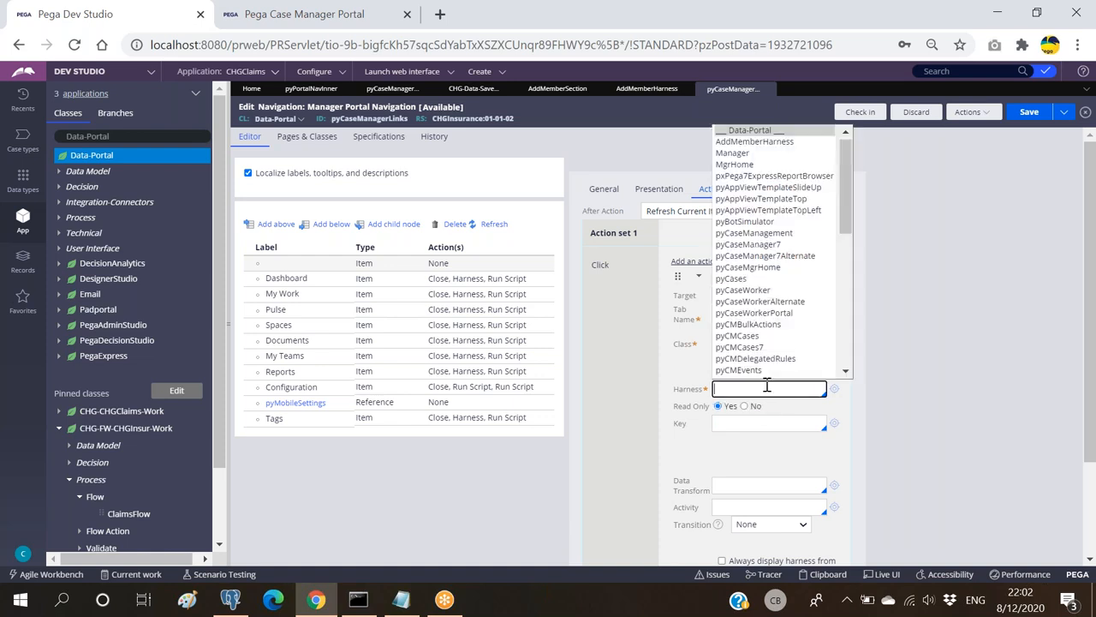
{"action": "key", "text": "Down"}
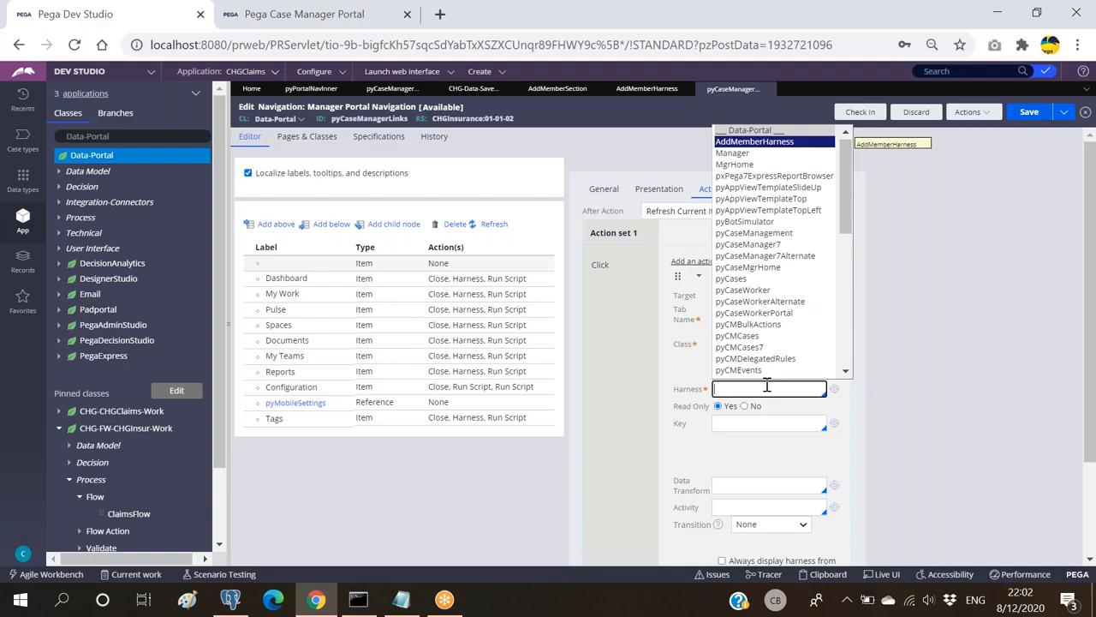
{"action": "key", "text": "Return"}
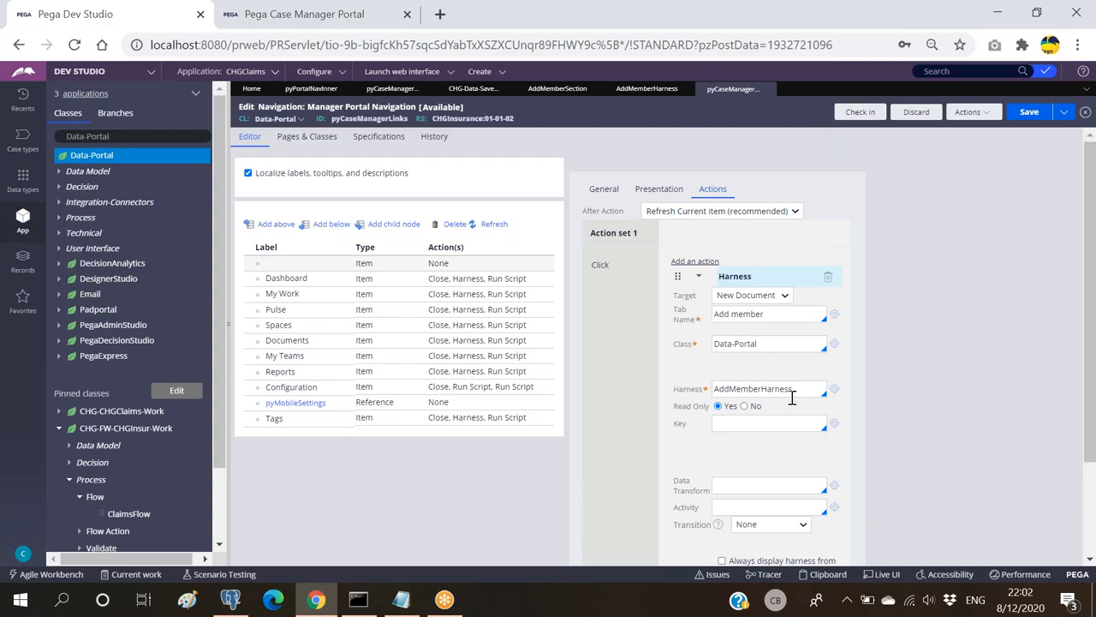
{"action": "scroll", "coordinate": [775, 385], "scroll_direction": "down", "scroll_amount": 1}
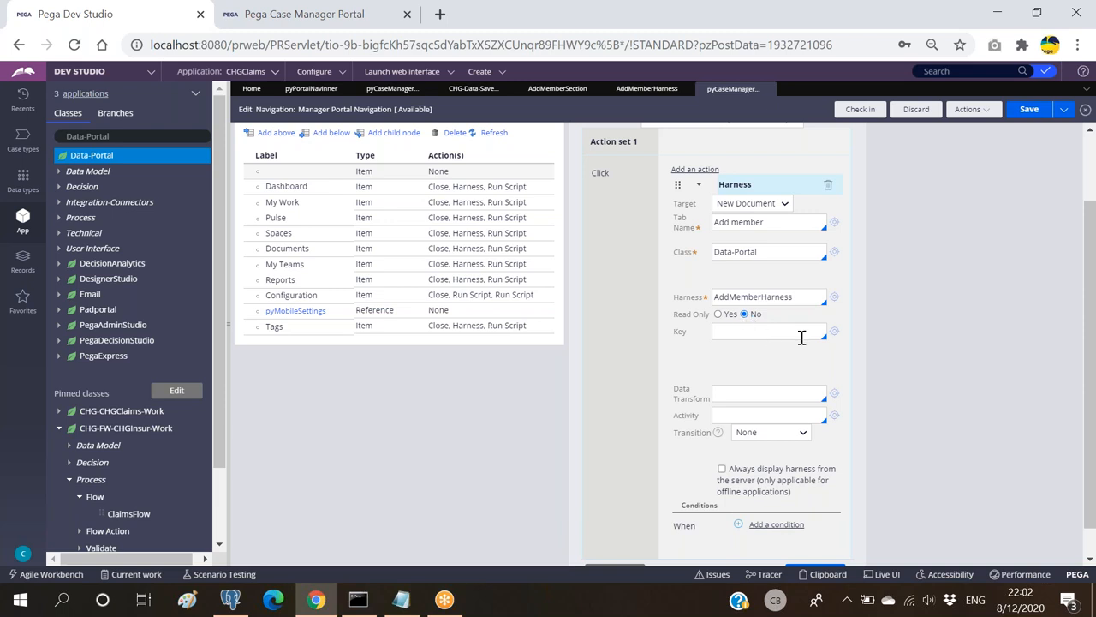
{"action": "scroll", "coordinate": [802, 336], "scroll_direction": "down", "scroll_amount": 1}
Apply the Add Member item's settings and save the Manager Portal Navigation rule
{"action": "left_click", "coordinate": [811, 544]}
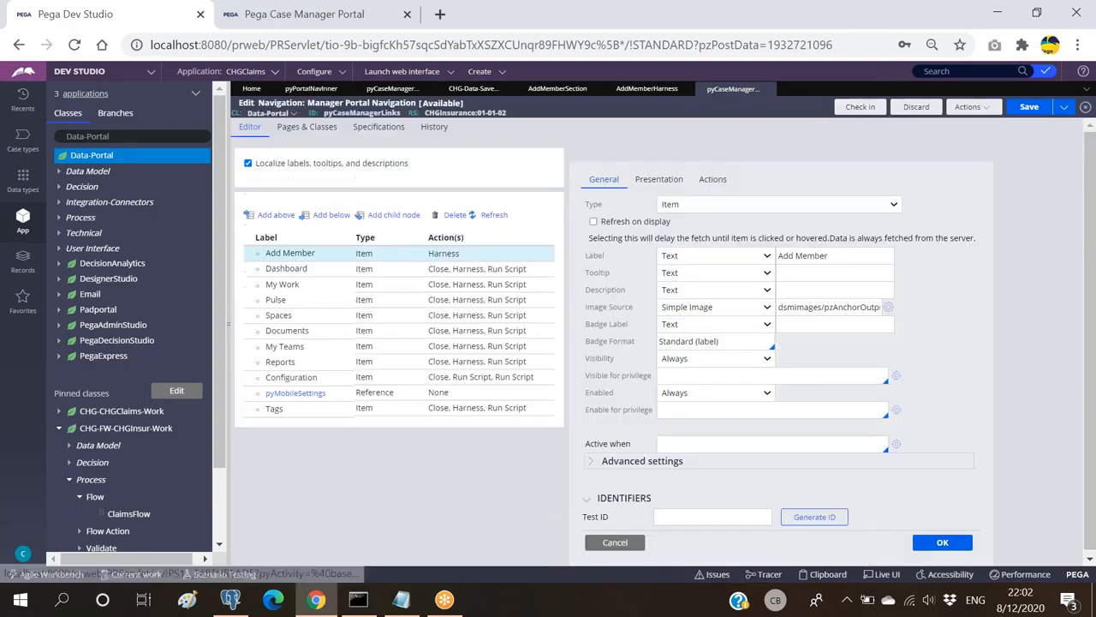
{"action": "left_click", "coordinate": [326, 265]}
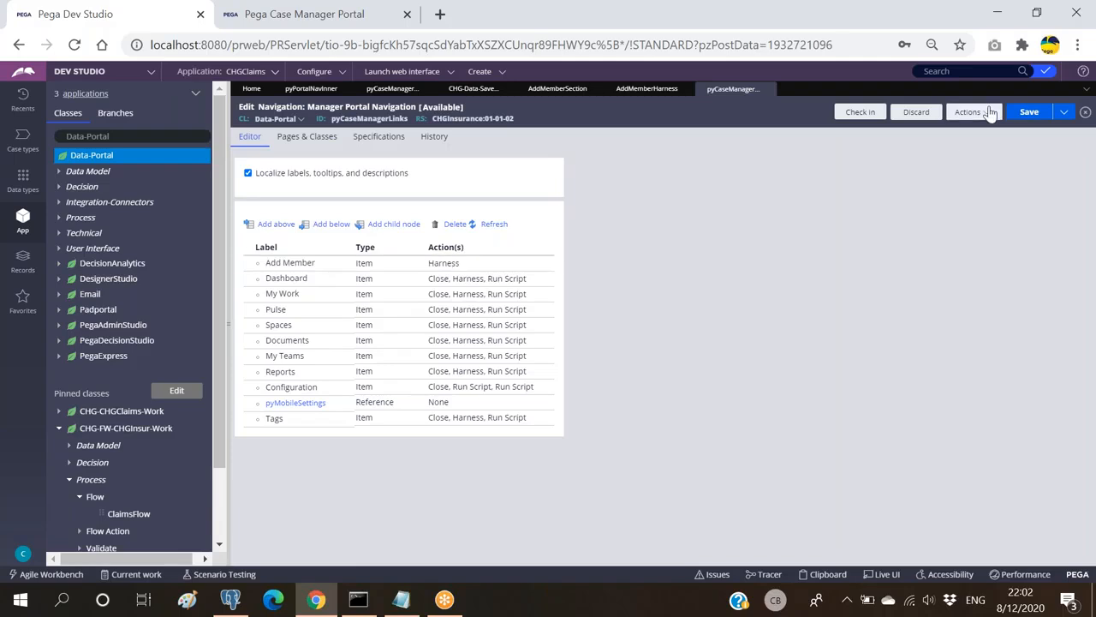
{"action": "left_click", "coordinate": [1030, 113]}
Reload the Case Manager portal and open the Add Member page from its navigation
{"action": "left_click", "coordinate": [319, 21]}
{"action": "left_click", "coordinate": [74, 44]}
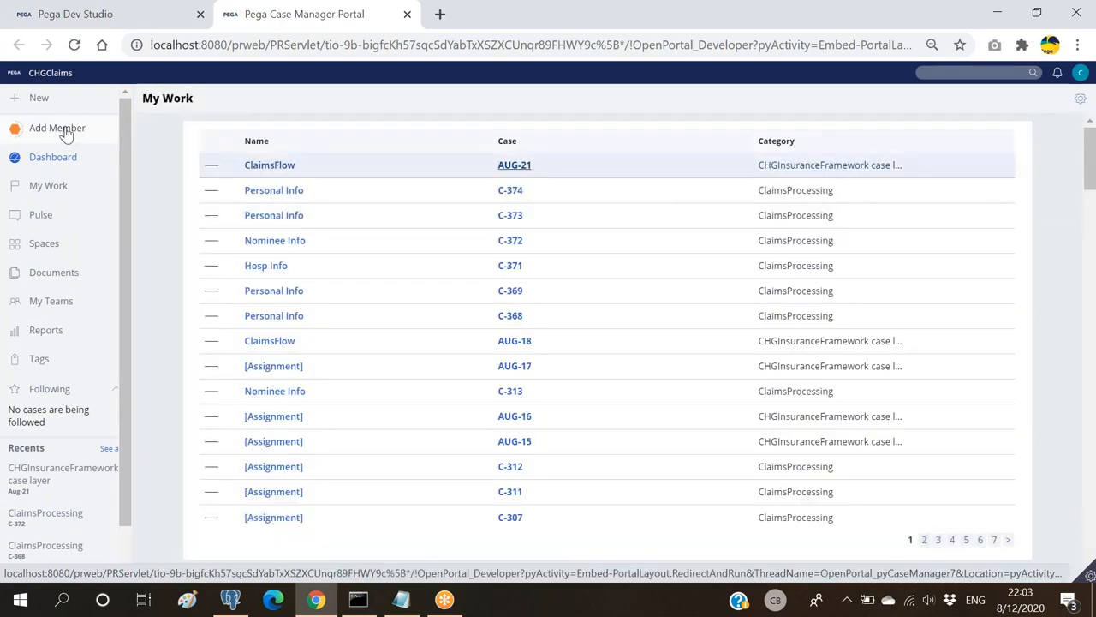
{"action": "left_click", "coordinate": [65, 128]}
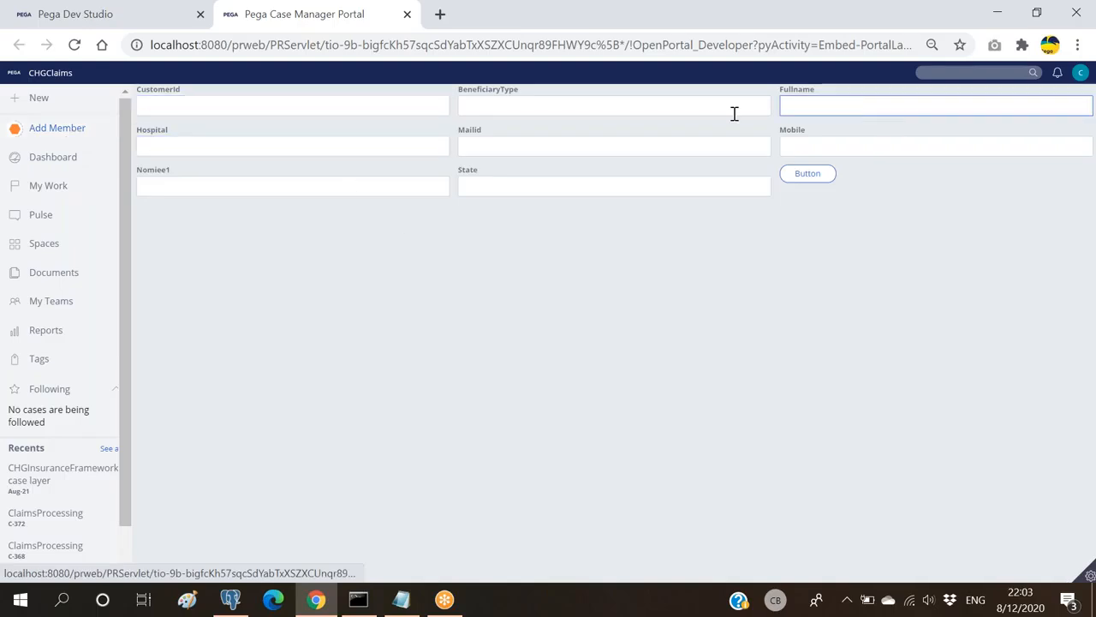
Fill the CustomerId, BeneficiaryType and Fullname fields with sample text and try the form's button
{"action": "left_click", "coordinate": [252, 107]}
{"action": "type", "text": "vsvsv"}
{"action": "left_click", "coordinate": [608, 107]}
{"action": "type", "text": "svsv"}
{"action": "left_click", "coordinate": [814, 105]}
{"action": "type", "text": "svs"}
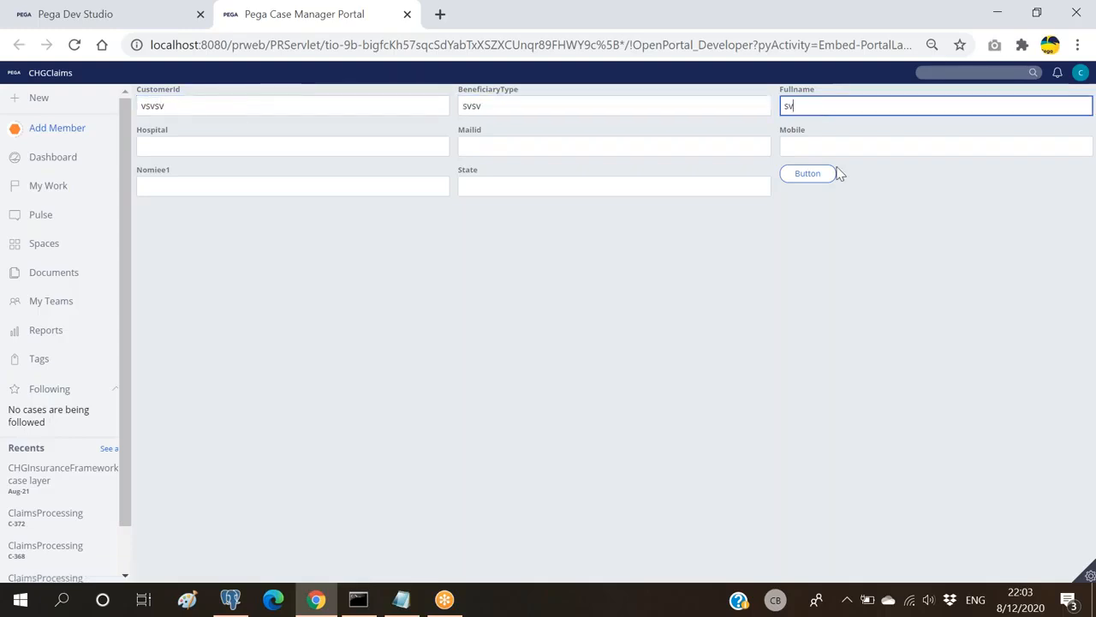
{"action": "left_click", "coordinate": [808, 174]}
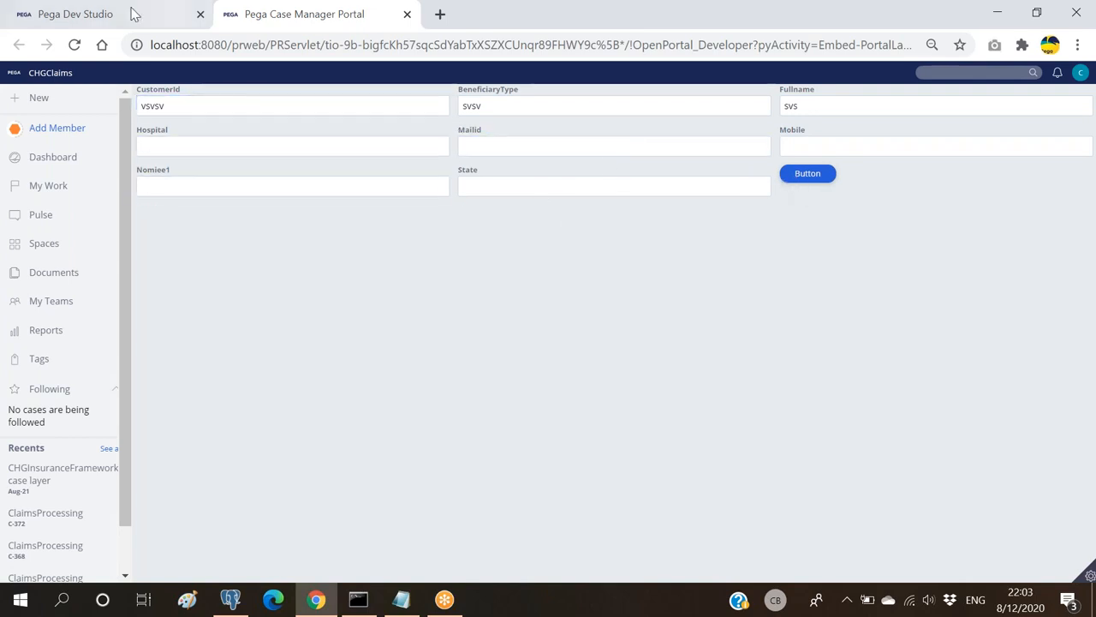
Back in Dev Studio, open the cell properties of the button in AddMemberSection
{"action": "left_click", "coordinate": [103, 15]}
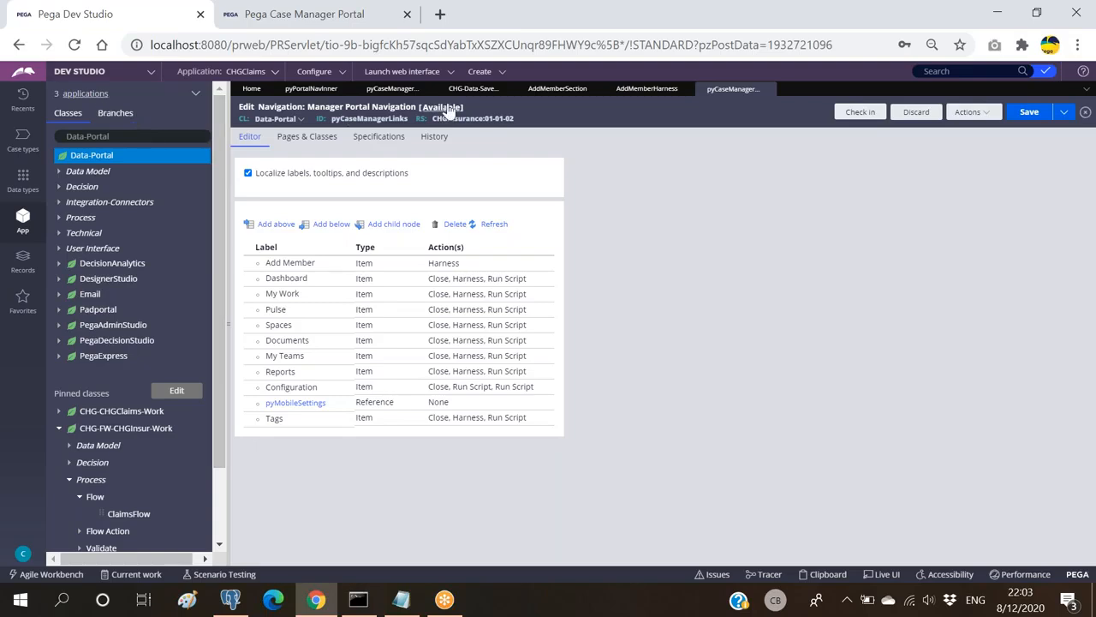
{"action": "left_click", "coordinate": [646, 90]}
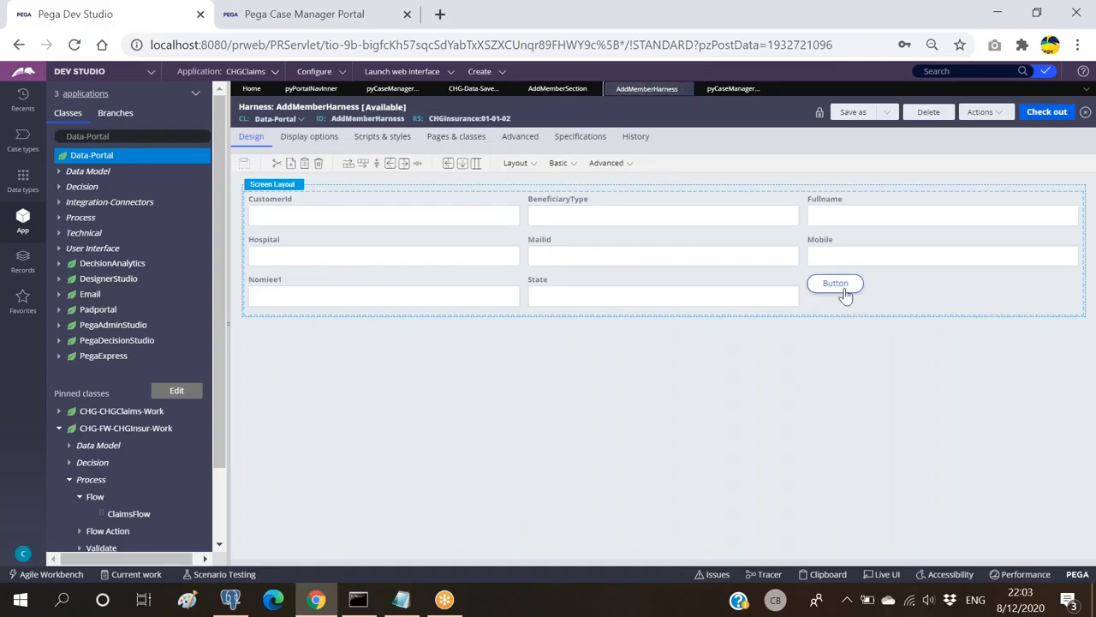
{"action": "left_click", "coordinate": [557, 89]}
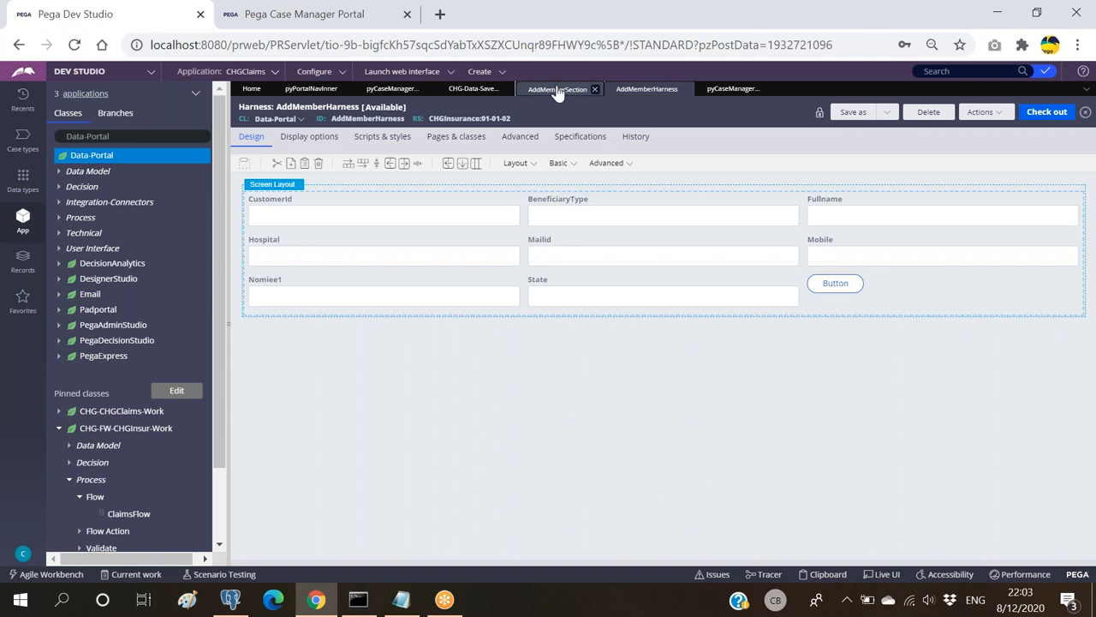
{"action": "left_click", "coordinate": [882, 304]}
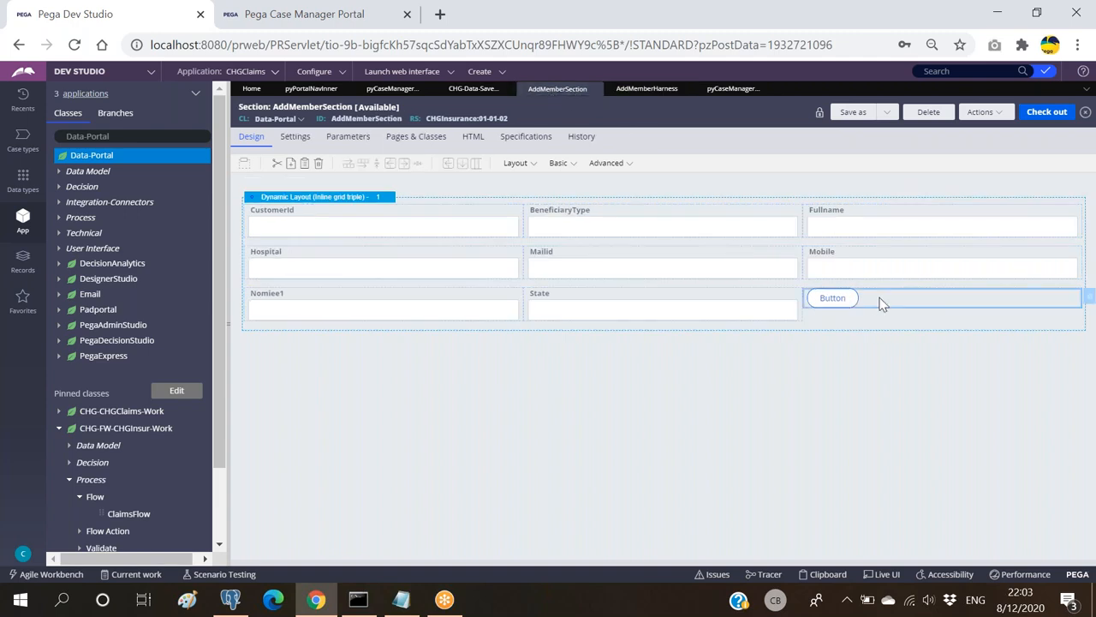
{"action": "double_click", "coordinate": [875, 305]}
Create an action set for the button with the Click event and a Refresh-This section action
{"action": "left_click", "coordinate": [625, 204]}
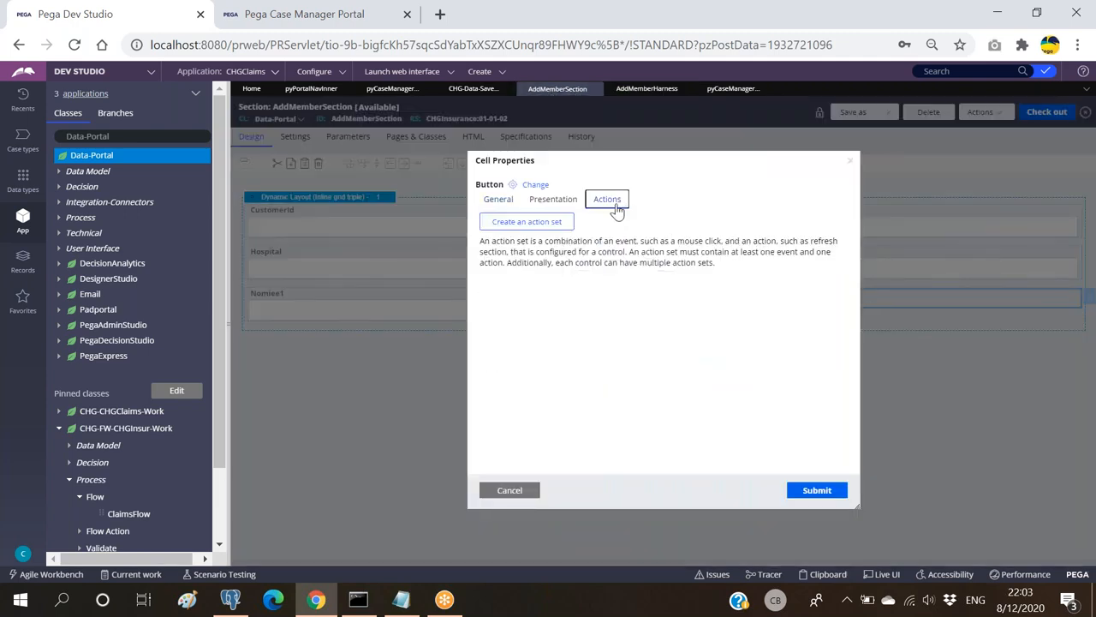
{"action": "left_click", "coordinate": [524, 222]}
{"action": "left_click", "coordinate": [520, 274]}
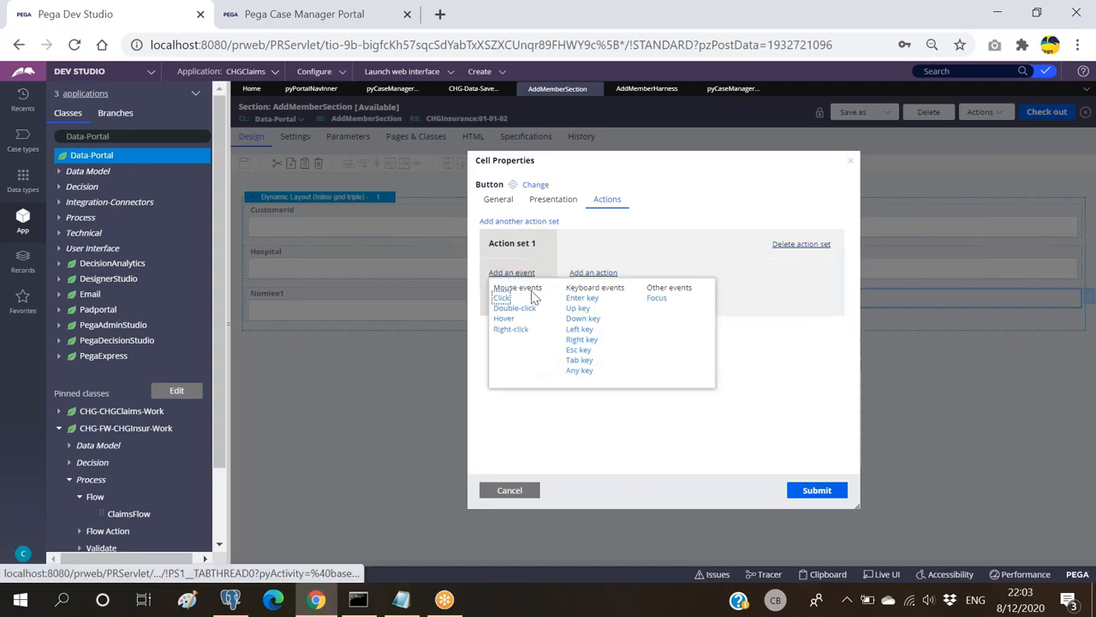
{"action": "left_click", "coordinate": [502, 304]}
{"action": "left_click", "coordinate": [593, 274]}
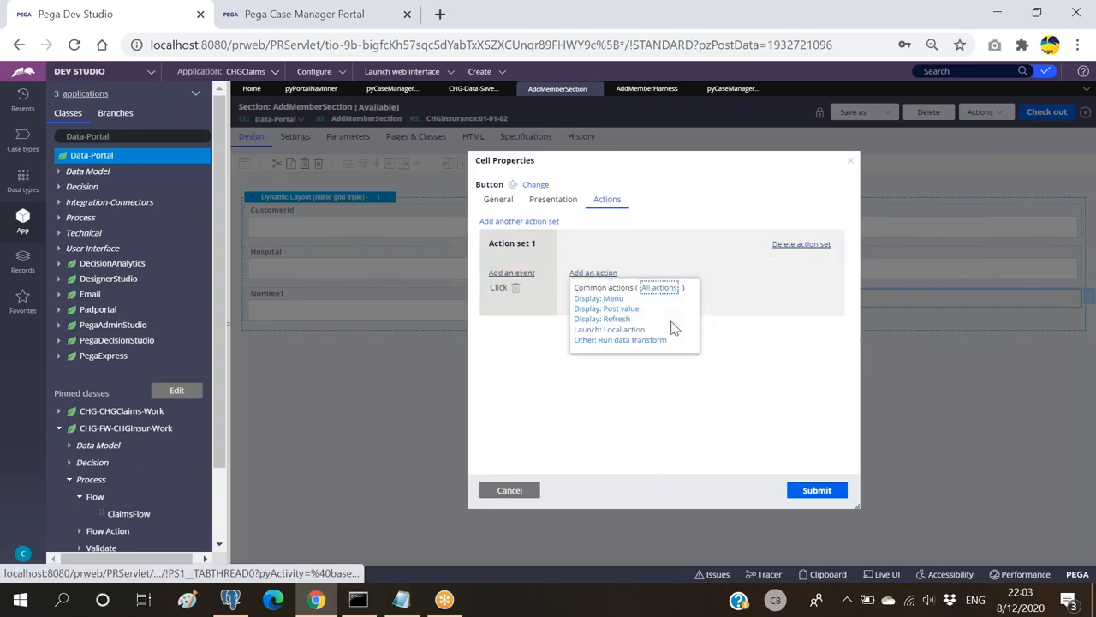
{"action": "left_click", "coordinate": [617, 323]}
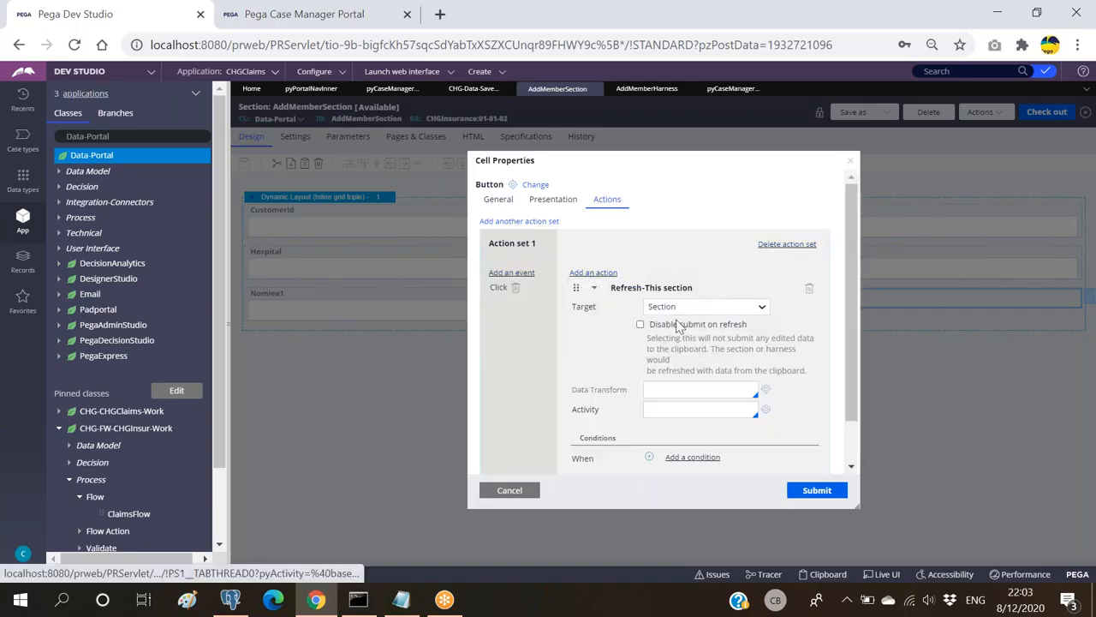
Set the refresh action's activity to AddMemberActivty and create that activity in Data-Portal under the CHGInsurance ruleset
{"action": "left_click", "coordinate": [677, 410]}
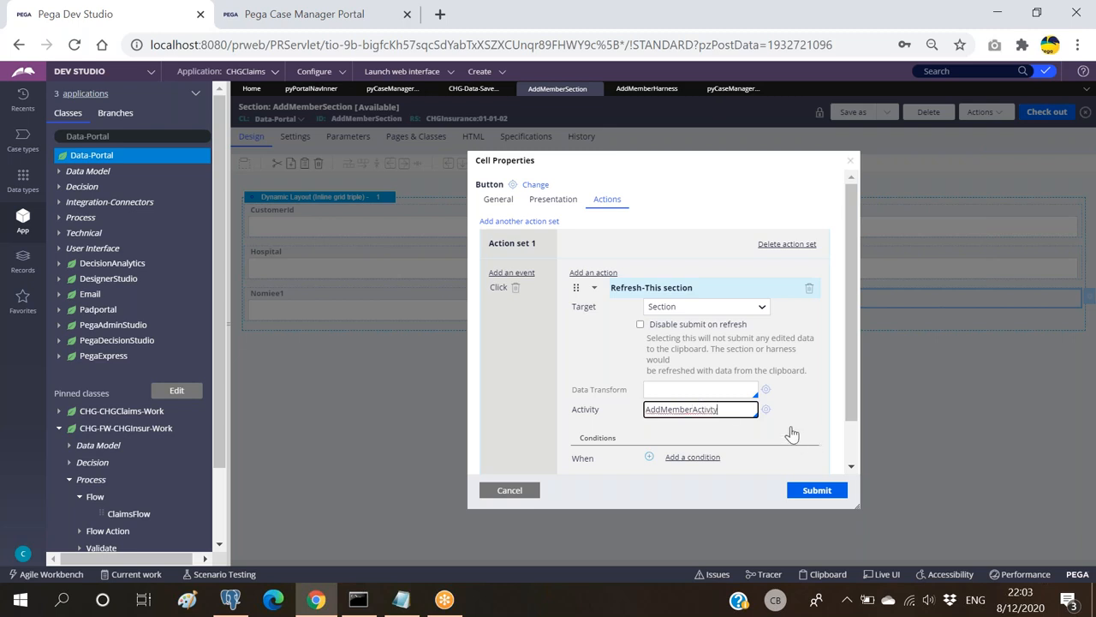
{"action": "left_click", "coordinate": [766, 411]}
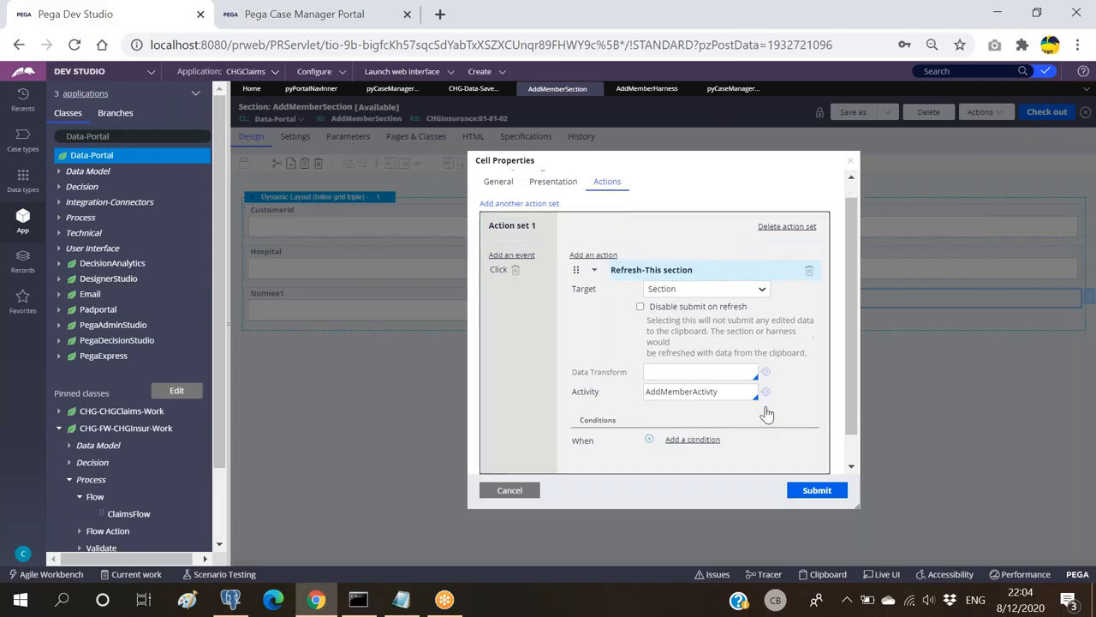
{"action": "left_click", "coordinate": [765, 411]}
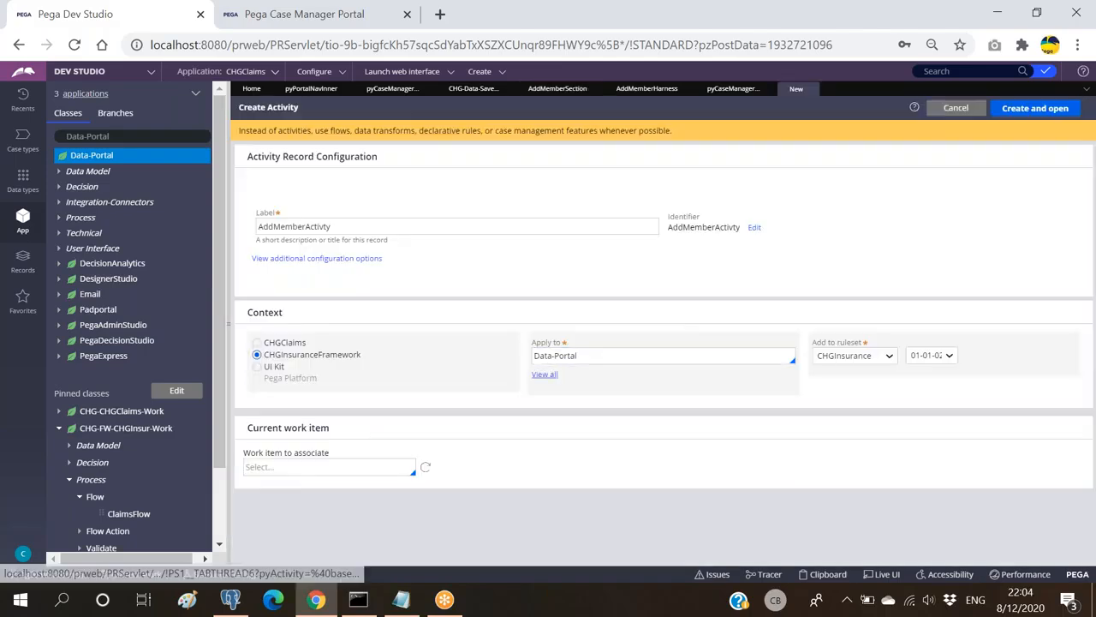
{"action": "left_click", "coordinate": [1043, 109]}
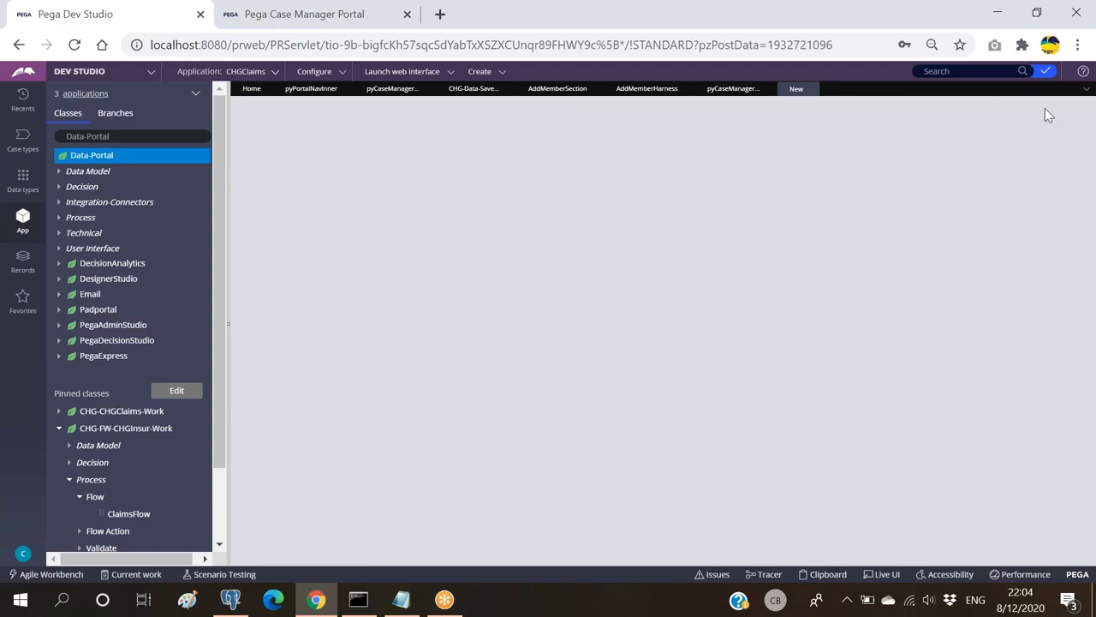
Set the activity's first step to the Page-New method with tempPage as its step page
{"action": "left_click", "coordinate": [432, 186]}
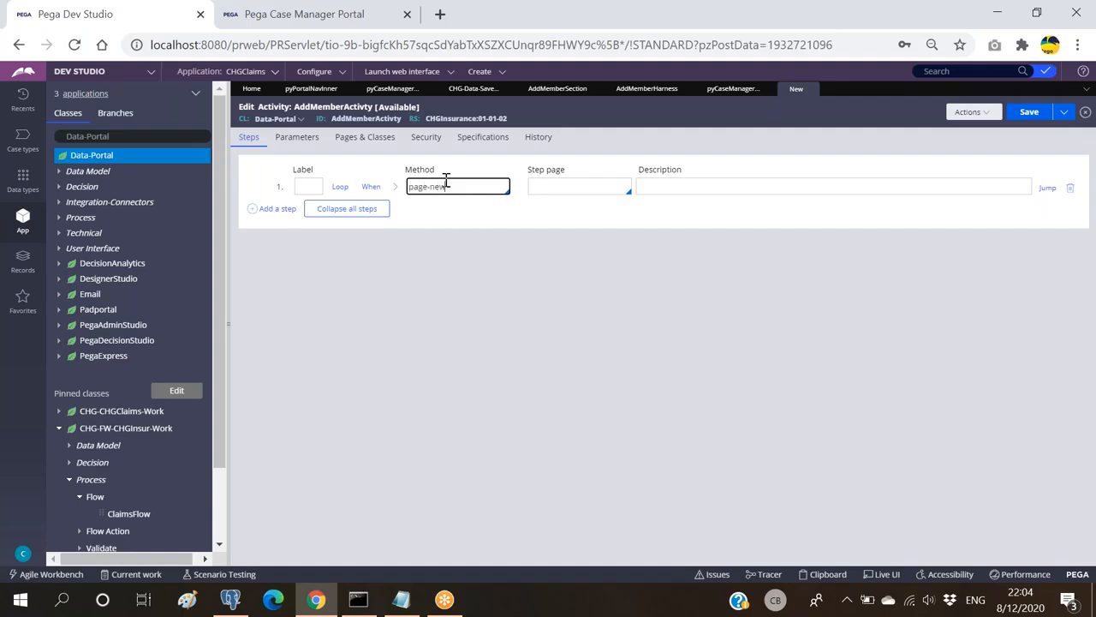
{"action": "key", "text": "Return"}
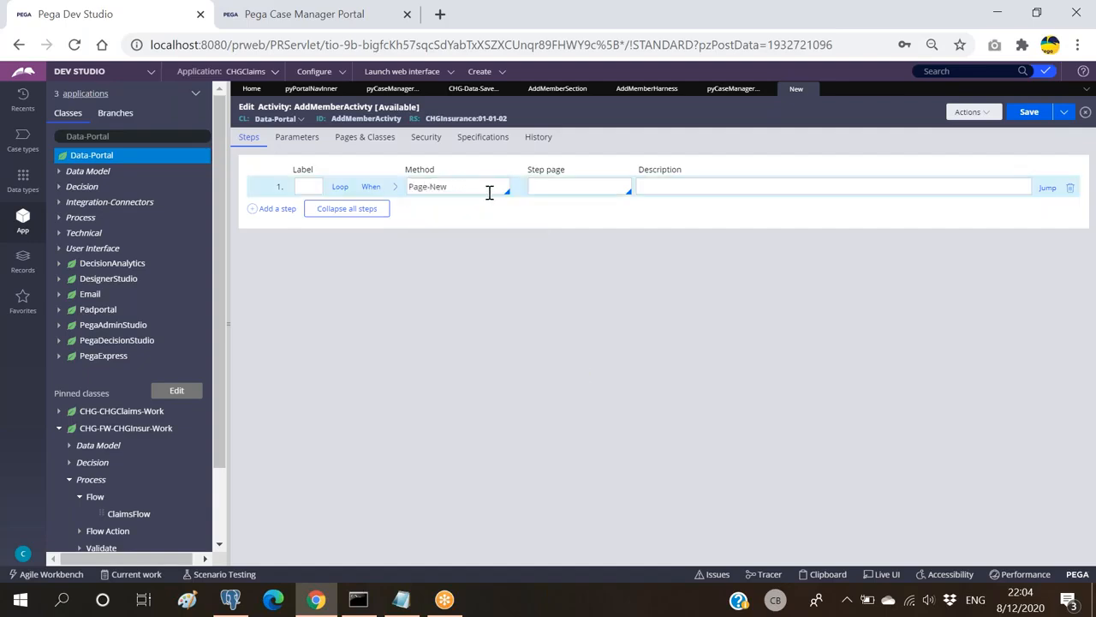
{"action": "left_click", "coordinate": [550, 184]}
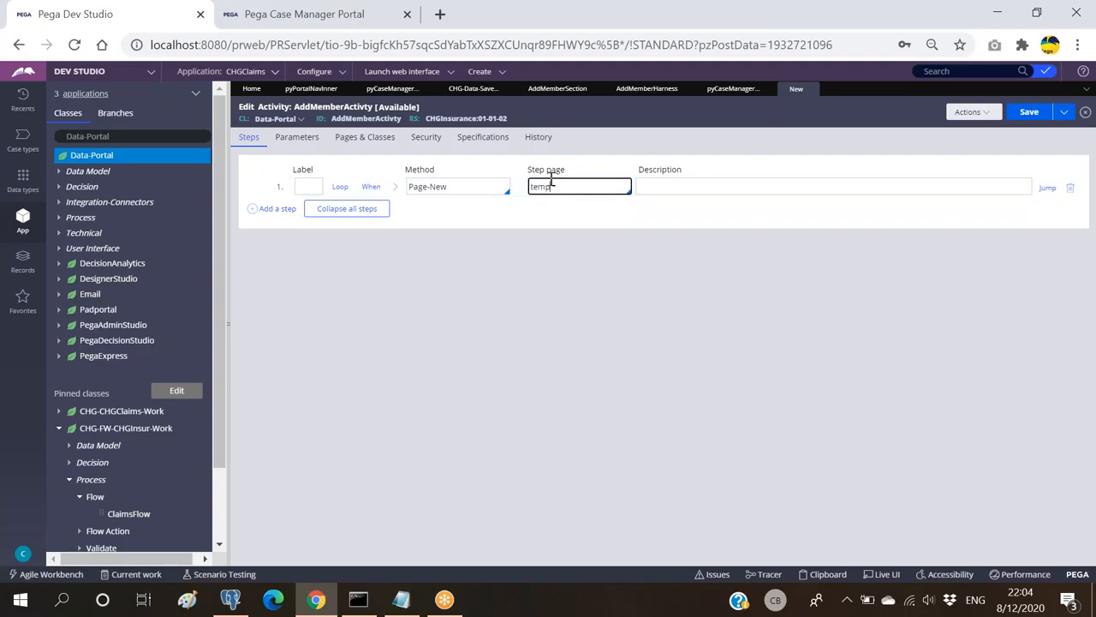
Declare tempPage in the activity's pages and classes with the class CHG-Data-SaveCustDetails, and return to the steps
{"action": "double_click", "coordinate": [532, 187]}
{"action": "key", "text": "ctrl+c"}
{"action": "left_click", "coordinate": [373, 144]}
{"action": "left_click", "coordinate": [342, 179]}
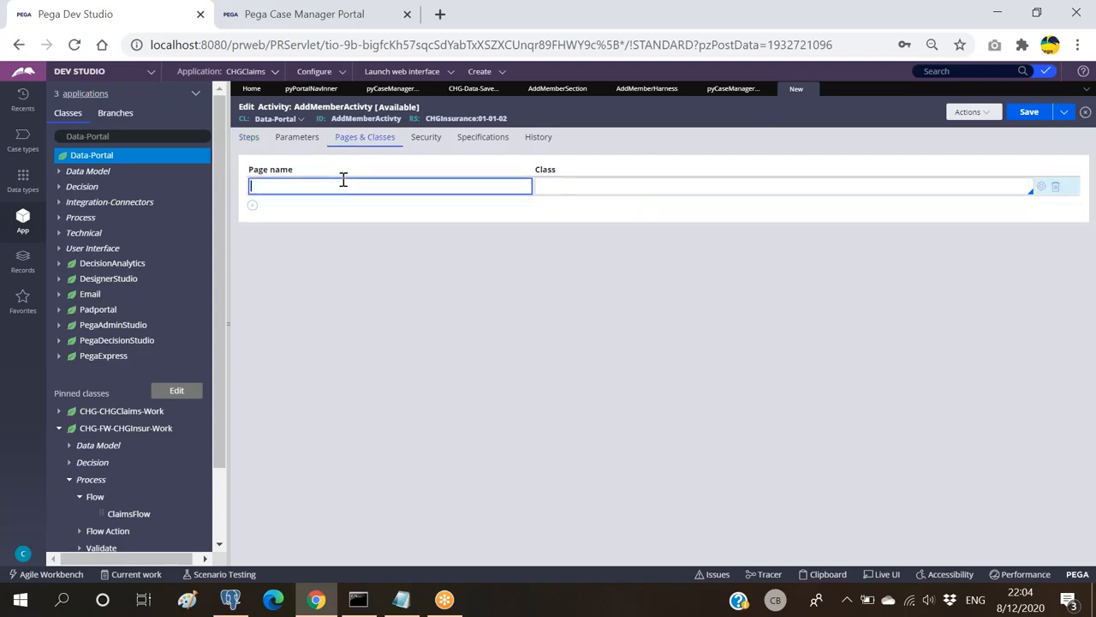
{"action": "key", "text": "ctrl+v"}
{"action": "left_click", "coordinate": [618, 186]}
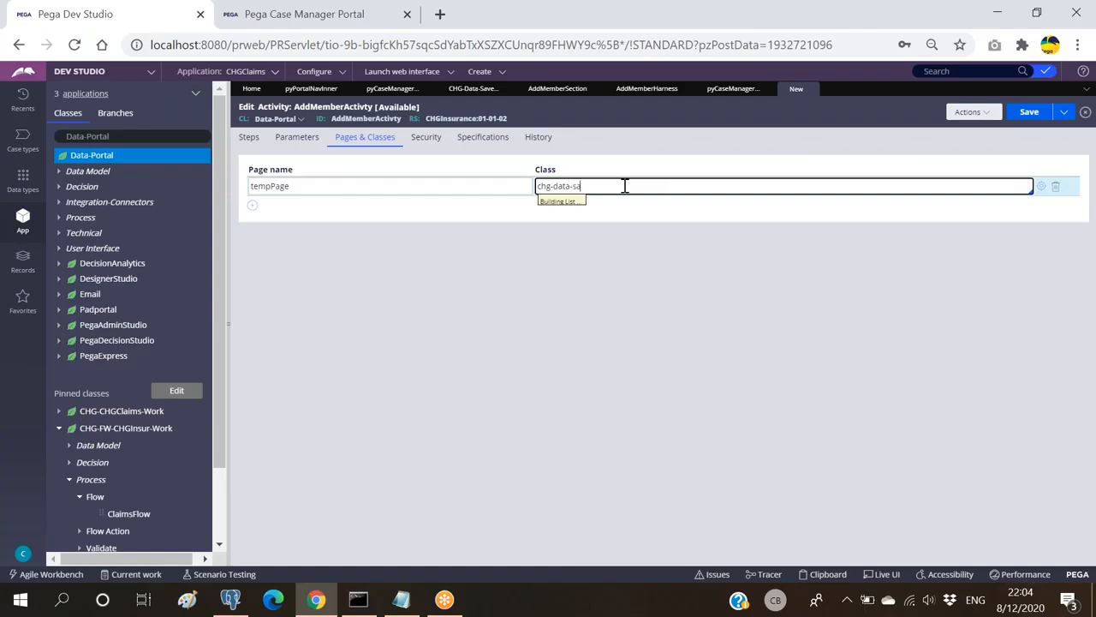
{"action": "key", "text": "Return"}
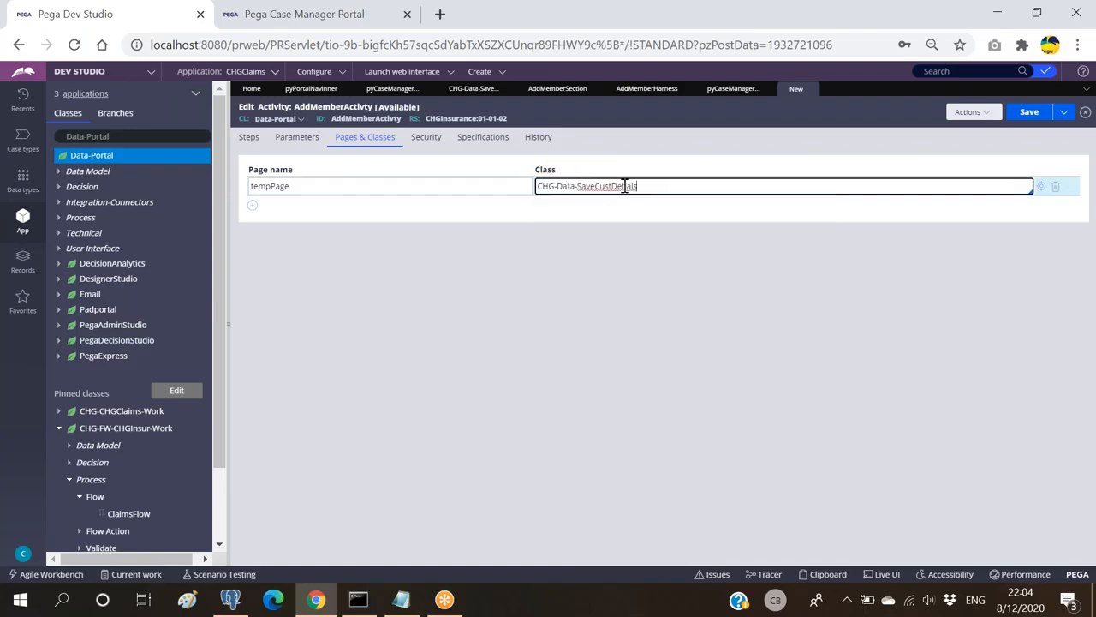
{"action": "left_click", "coordinate": [248, 139]}
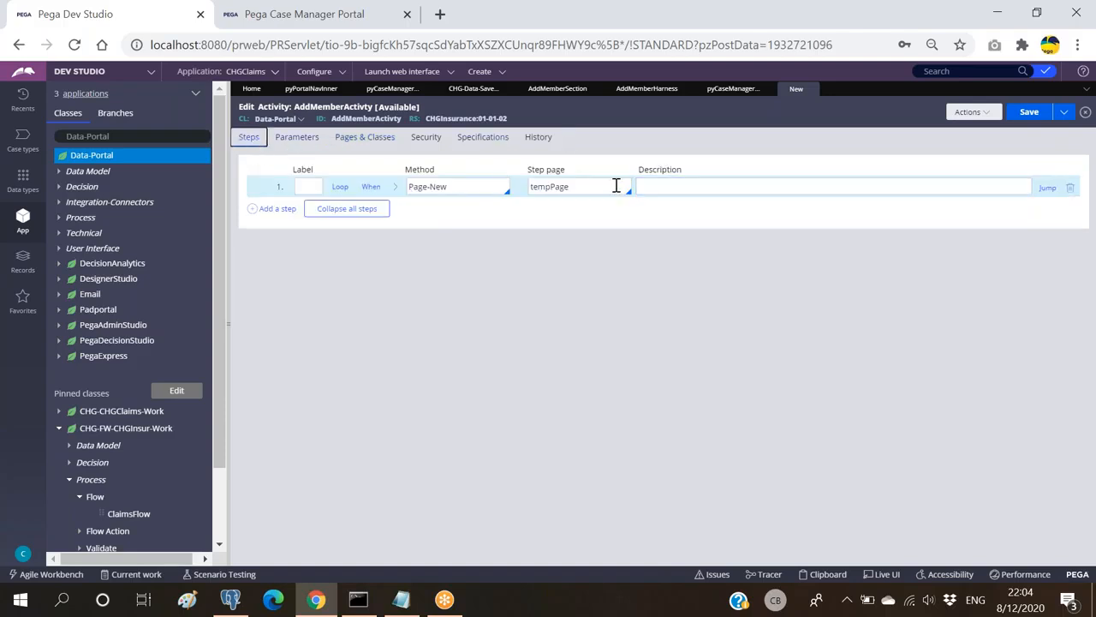
Switch to the Case Manager portal, add more sample text to CustomerId and BeneficiaryType, and enter sdvsdv in Hospital
{"action": "left_click", "coordinate": [316, 17]}
{"action": "left_click", "coordinate": [285, 104]}
{"action": "type", "text": "sfvsv"}
{"action": "left_click", "coordinate": [530, 112]}
{"action": "type", "text": "svsv"}
{"action": "left_click", "coordinate": [397, 146]}
{"action": "type", "text": "sdvsdv"}
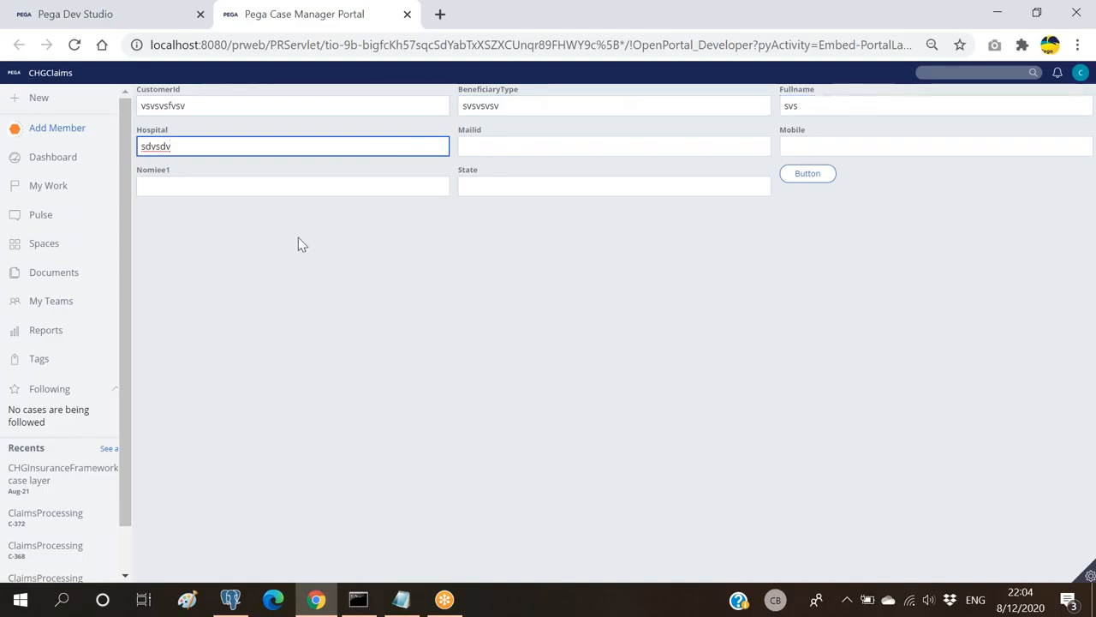
Back in Dev Studio, review the button's action in AddMemberSection and the Data-Portal properties against the form in the portal
{"action": "left_click", "coordinate": [127, 17]}
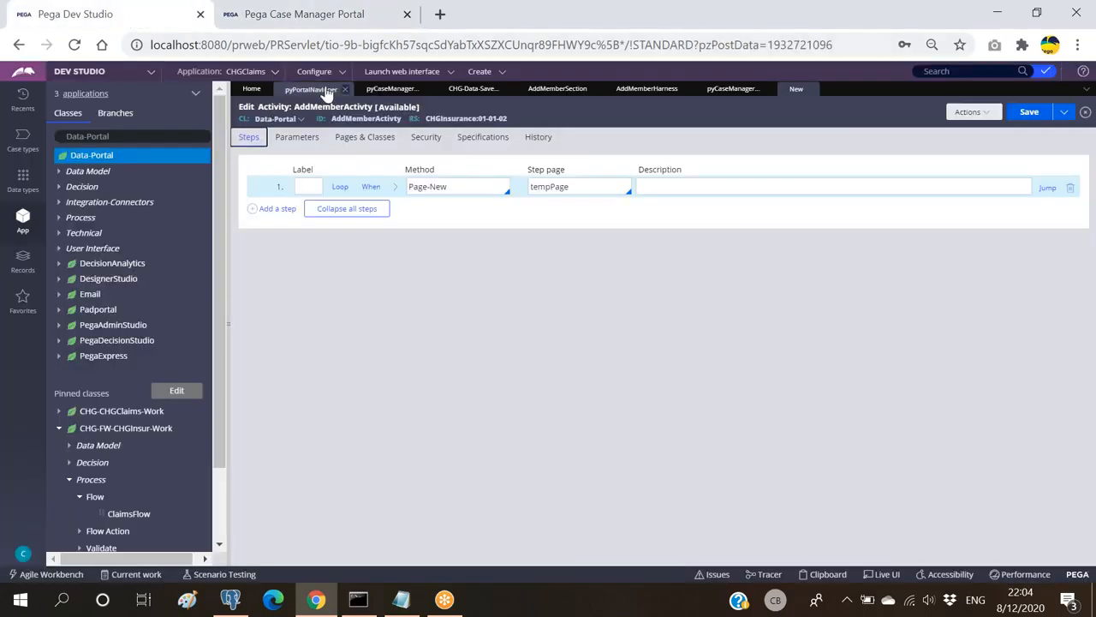
{"action": "left_click", "coordinate": [389, 91]}
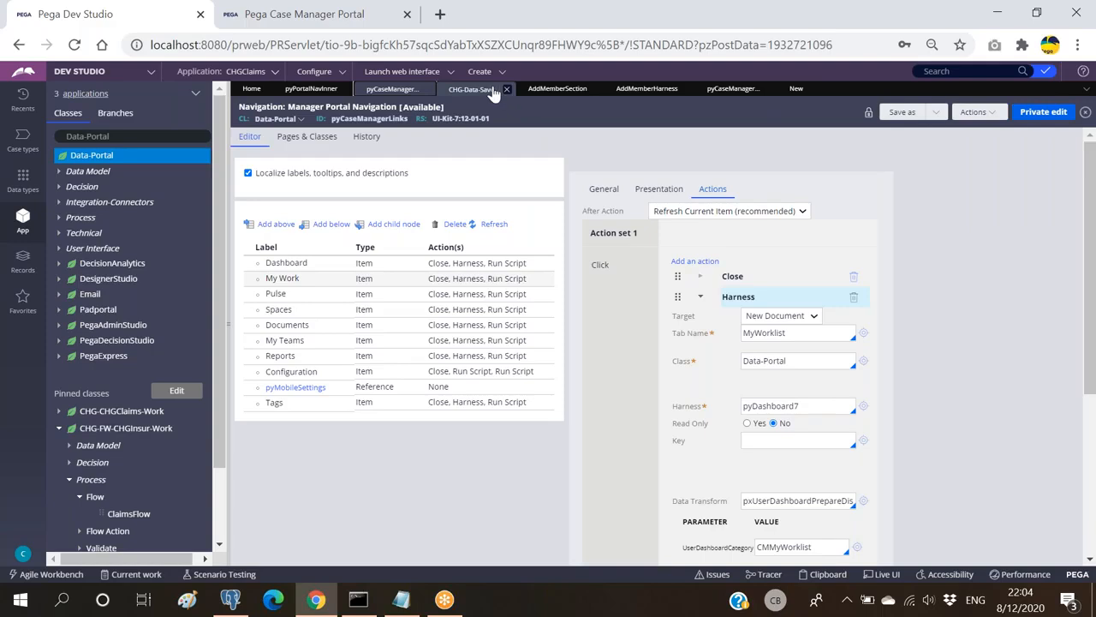
{"action": "left_click", "coordinate": [549, 90]}
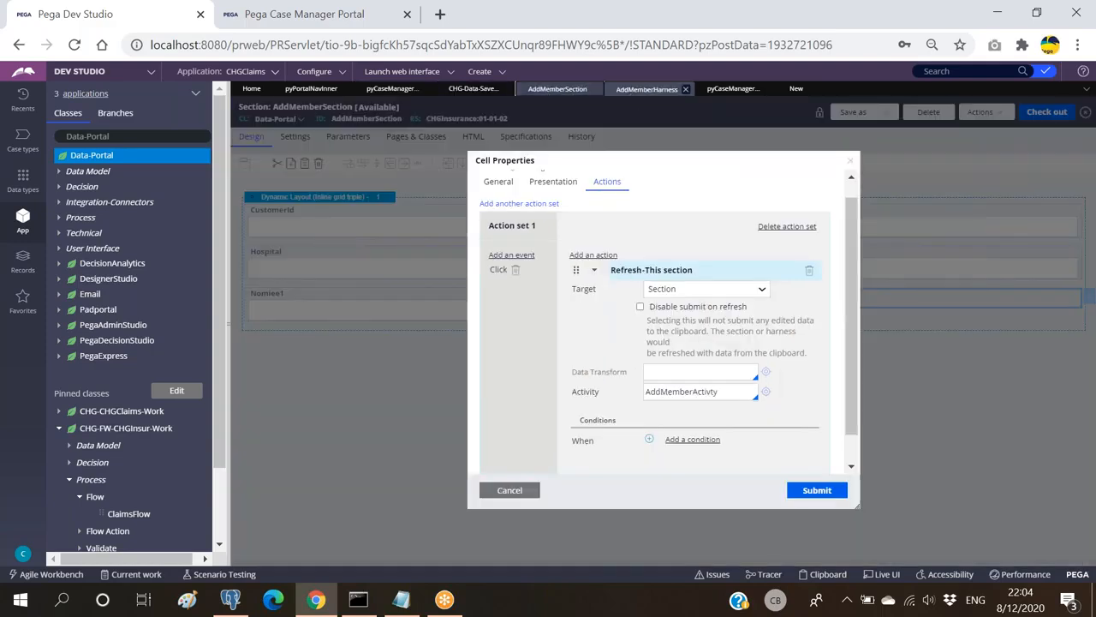
{"action": "left_click", "coordinate": [59, 172]}
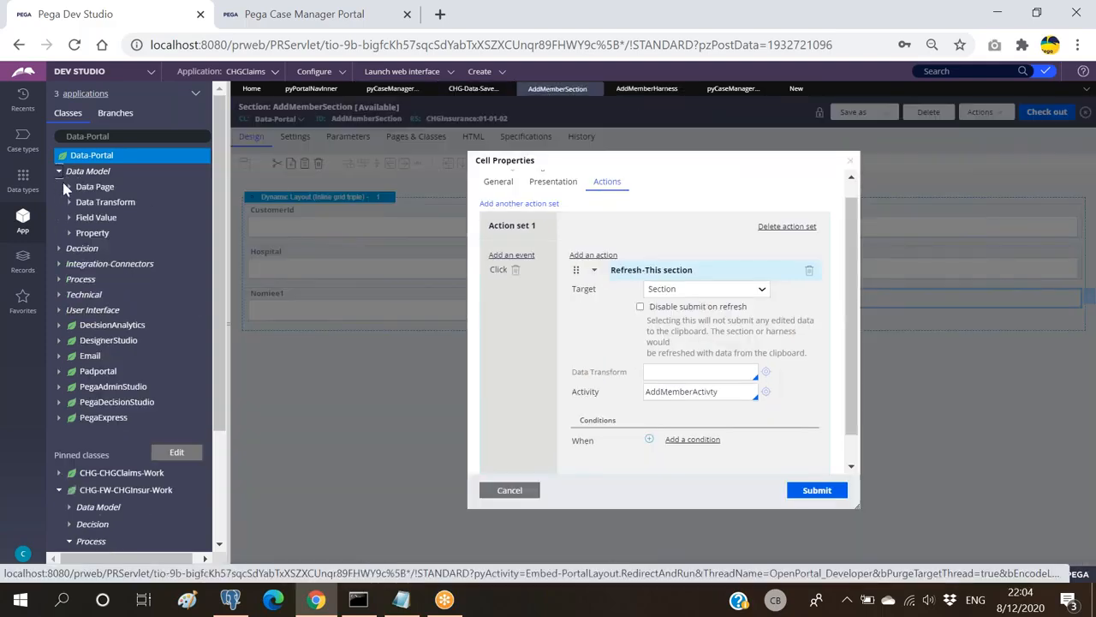
{"action": "left_click", "coordinate": [70, 233]}
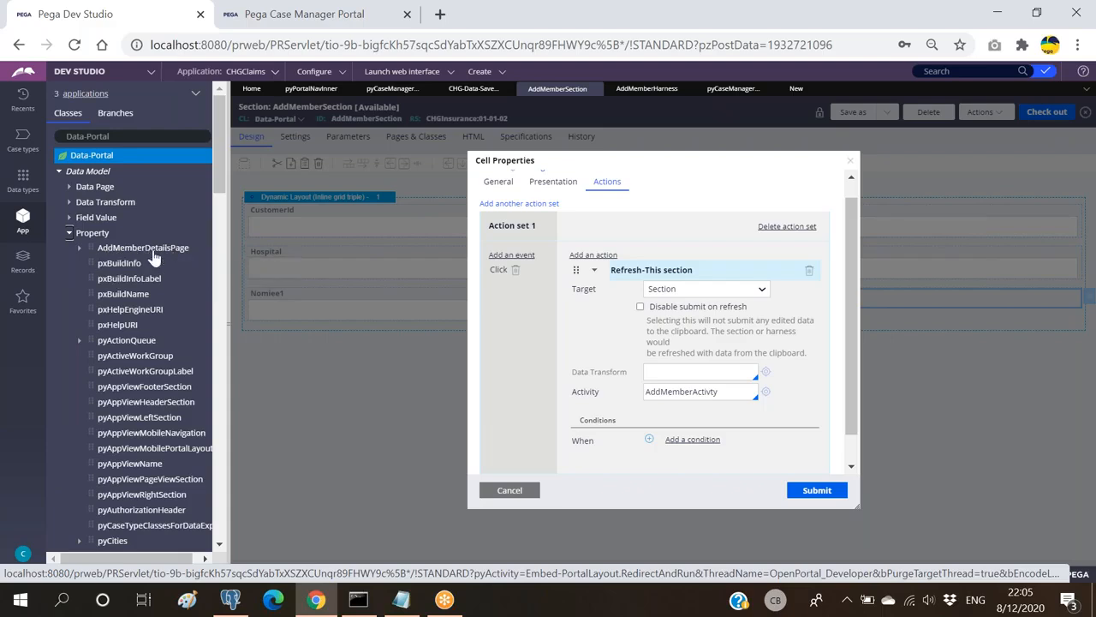
{"action": "left_click", "coordinate": [326, 14]}
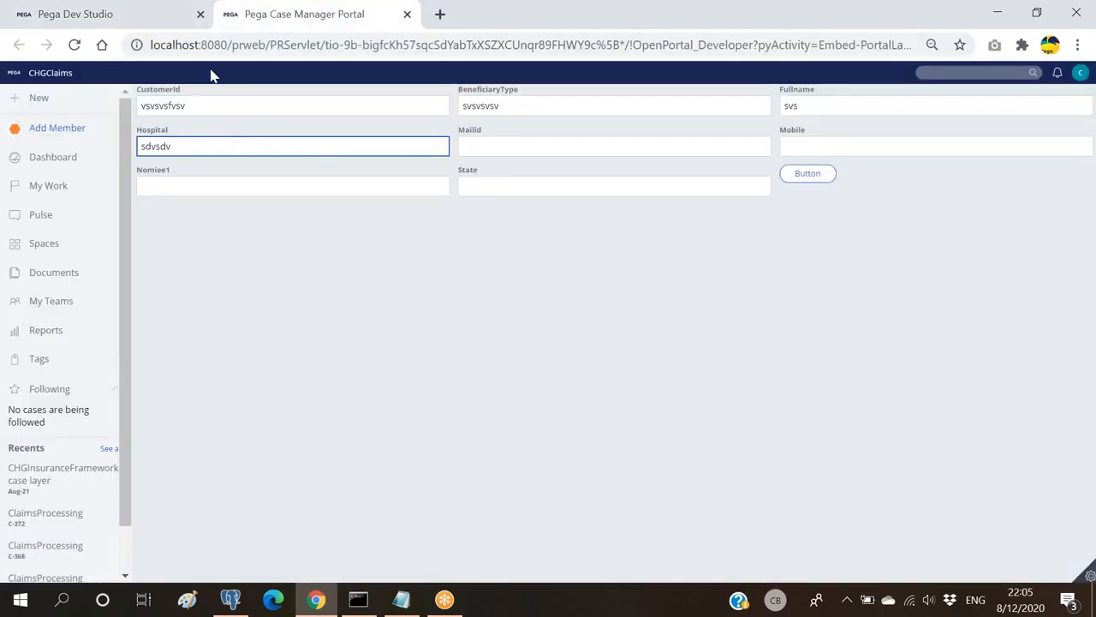
{"action": "left_click", "coordinate": [144, 24]}
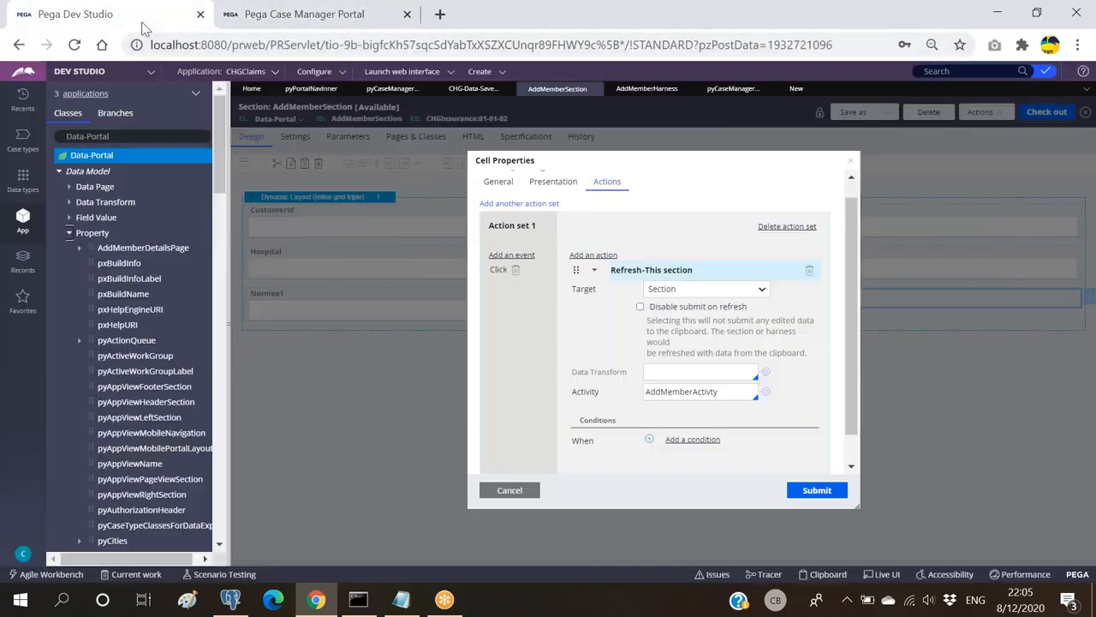
{"action": "left_click", "coordinate": [308, 27]}
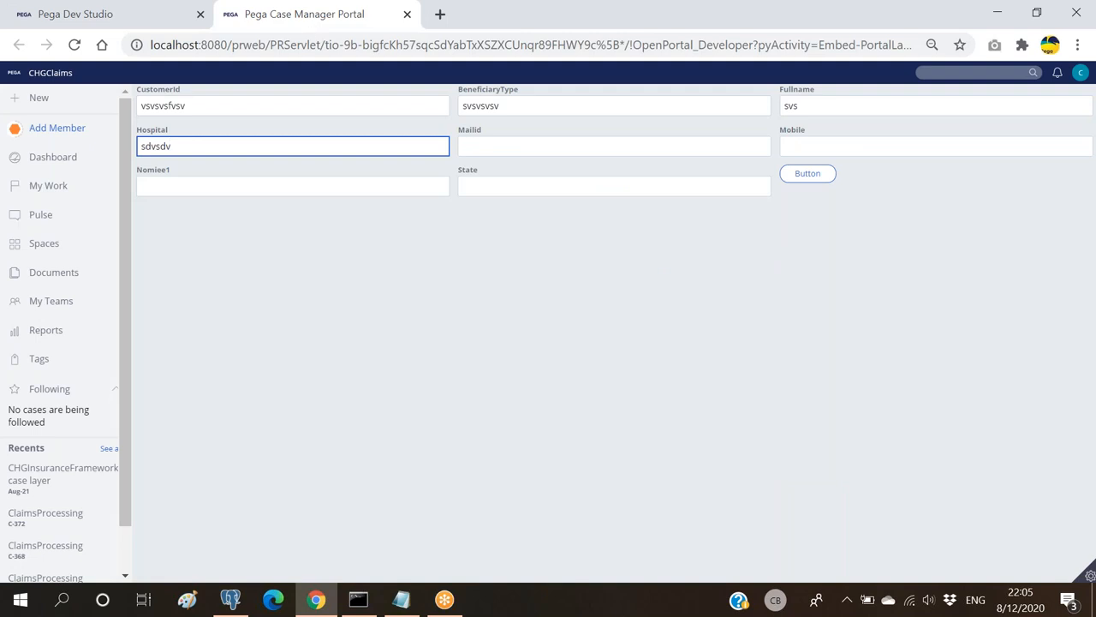
{"action": "left_click", "coordinate": [145, 19]}
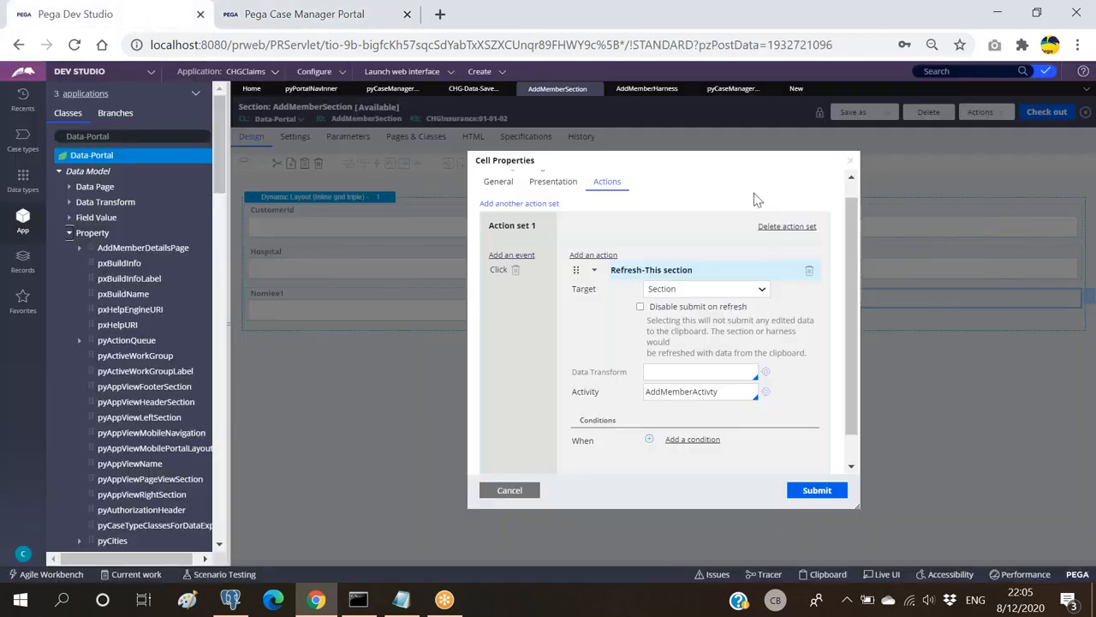
Return to AddMemberActivty, comment out the Page-New step with the label //, and add a second step with the method obj-save
{"action": "left_click", "coordinate": [795, 90]}
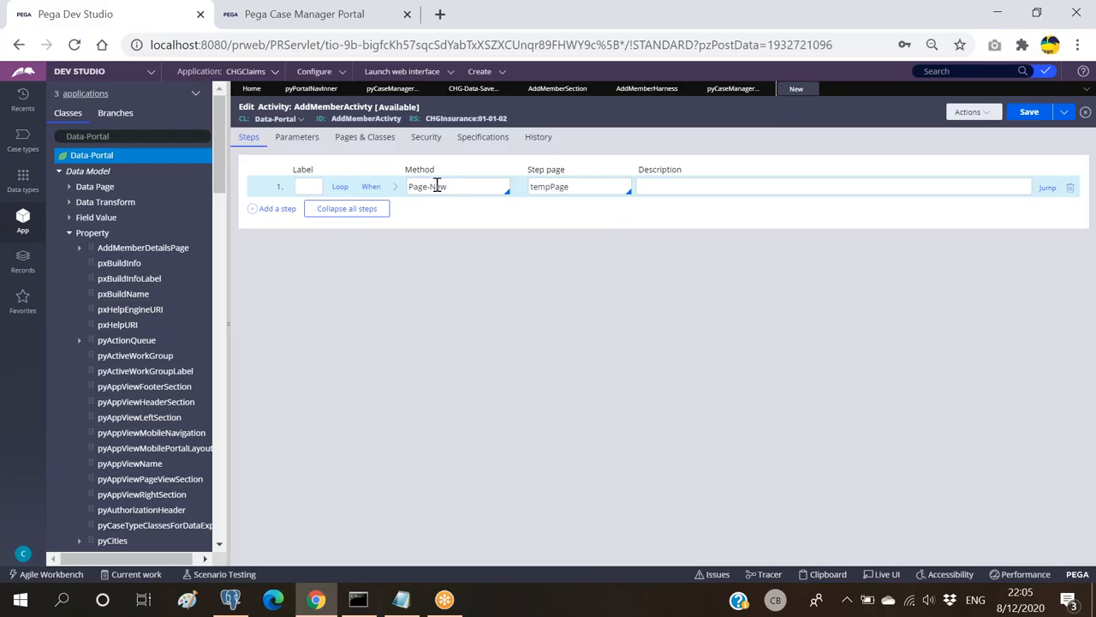
{"action": "left_click", "coordinate": [310, 187]}
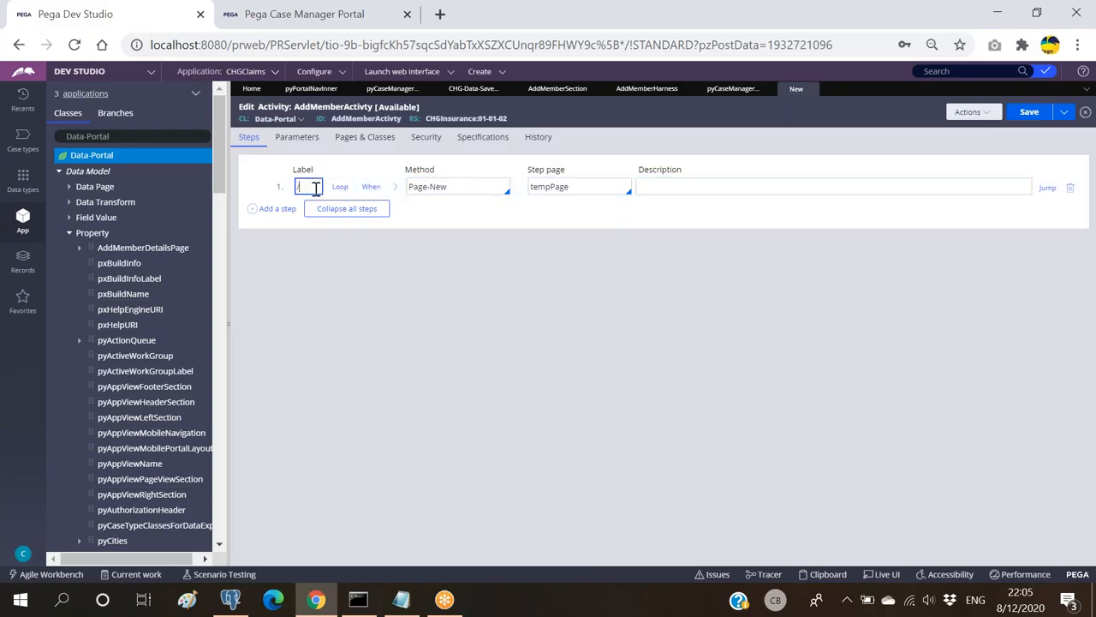
{"action": "type", "text": "//"}
{"action": "left_click", "coordinate": [282, 210]}
{"action": "left_click", "coordinate": [433, 208]}
{"action": "type", "text": "obj-save"}
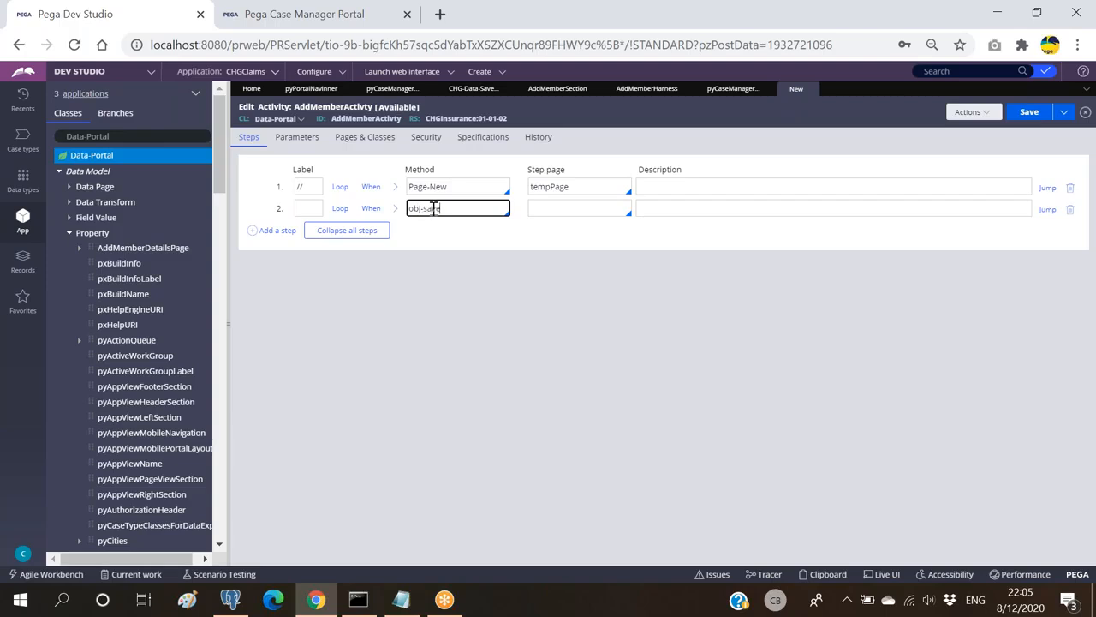
{"action": "left_click", "coordinate": [542, 206]}
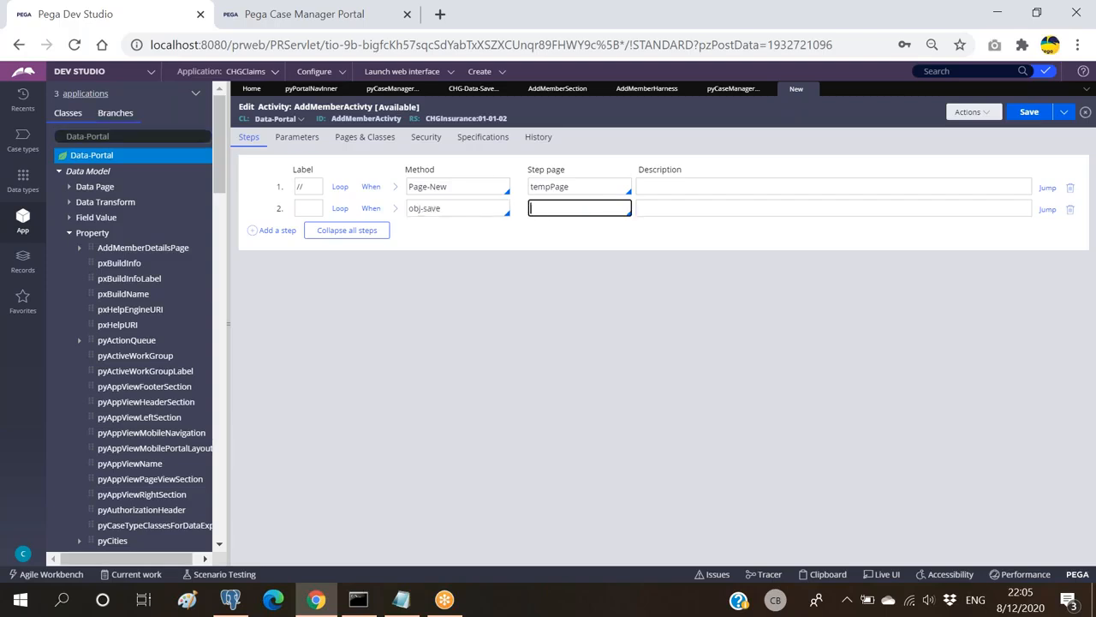
Check the Add Member form in the portal, and back in the activity clear the // label from the Page-New step
{"action": "left_click", "coordinate": [312, 15]}
{"action": "left_click", "coordinate": [143, 20]}
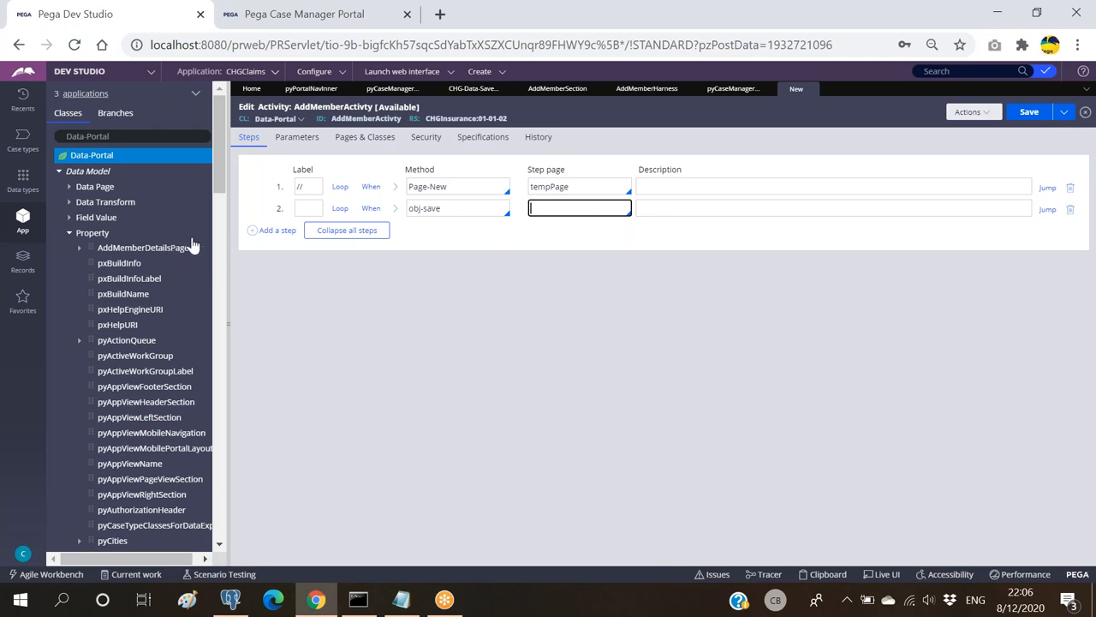
{"action": "left_click", "coordinate": [321, 186]}
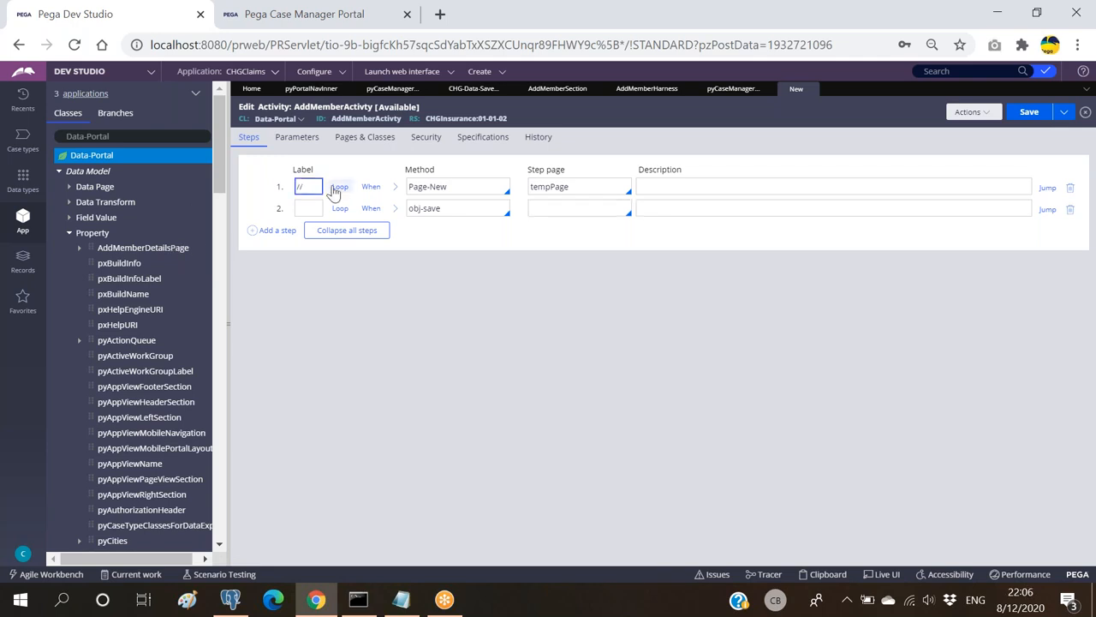
{"action": "key", "text": "BackSpace"}
{"action": "key", "text": "BackSpace"}
{"action": "type", "text": "/"}
Insert a step directly after Page-New and set its method to Page-Copy
{"action": "left_click", "coordinate": [567, 187]}
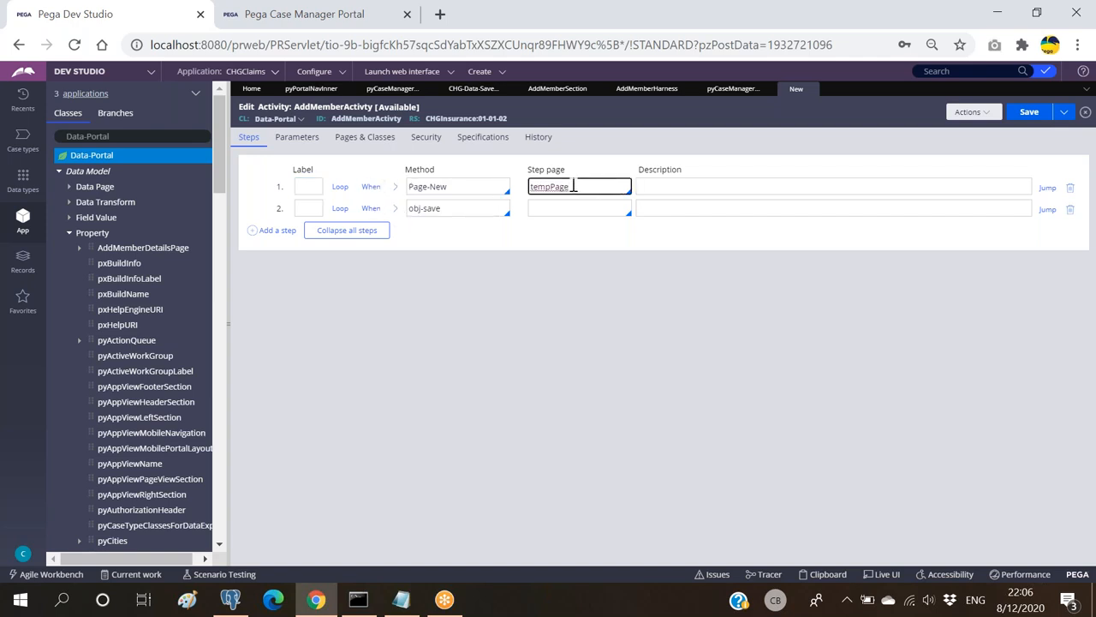
{"action": "left_click", "coordinate": [274, 231]}
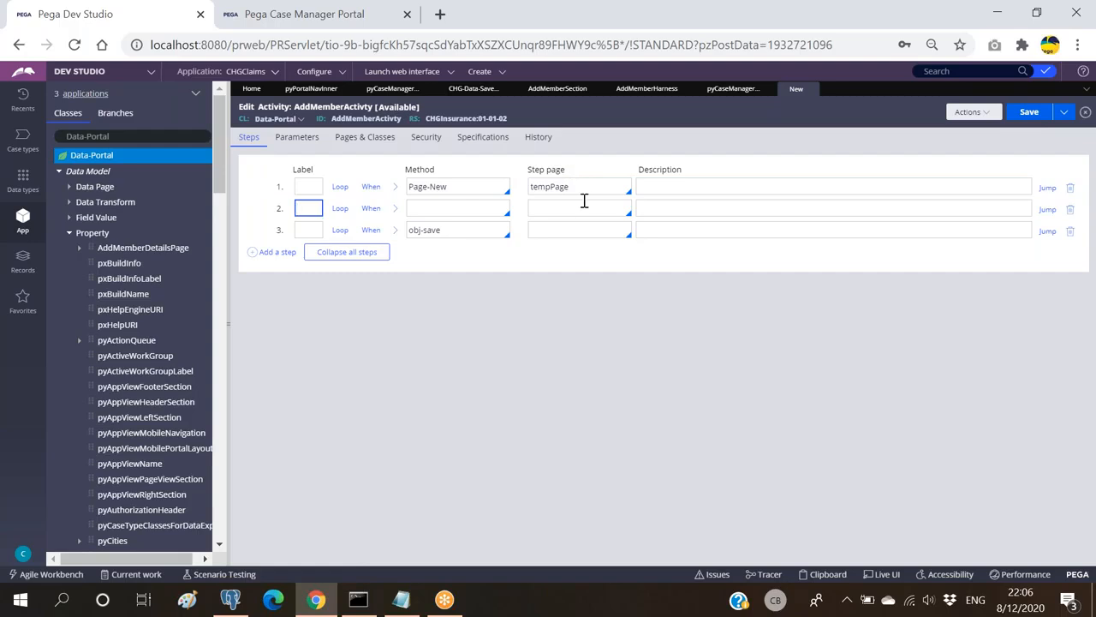
{"action": "left_click", "coordinate": [441, 208]}
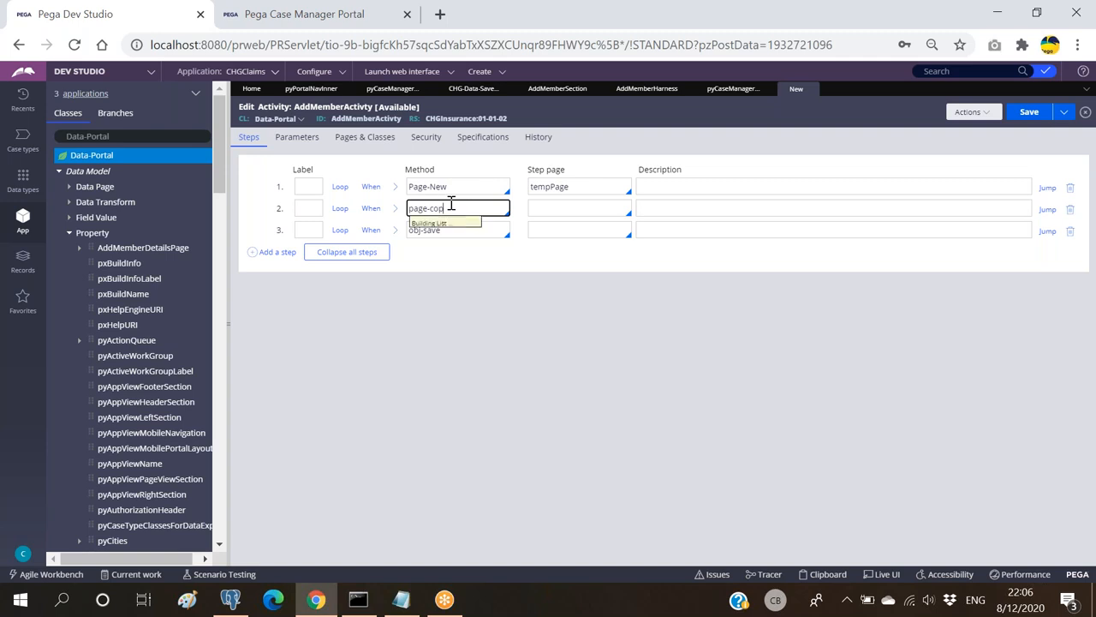
{"action": "key", "text": "Return"}
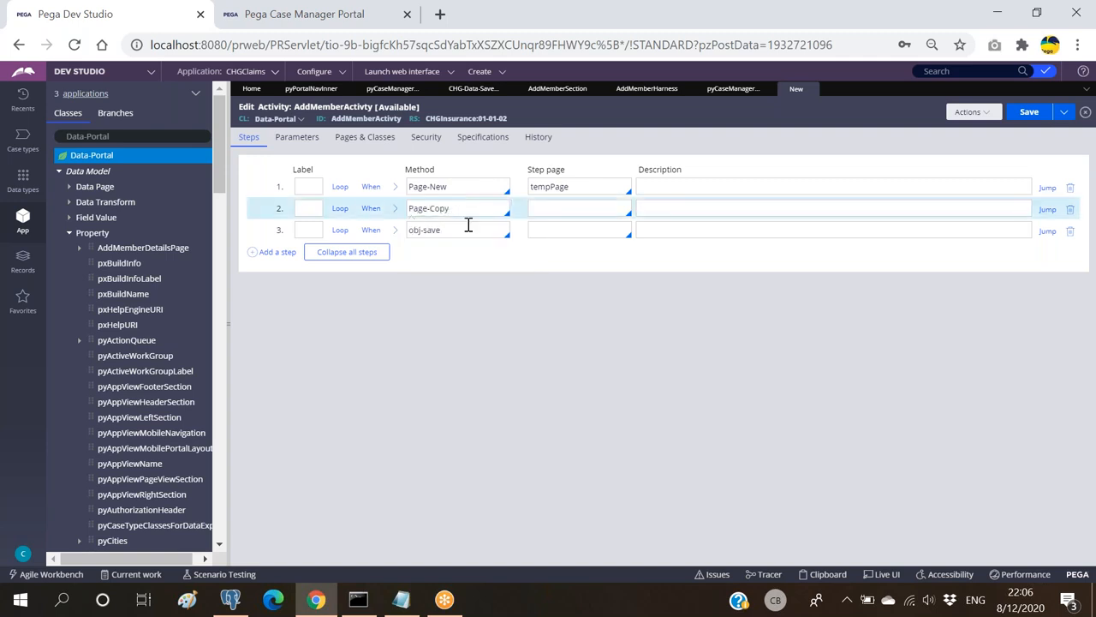
Set the Page-Copy step's CopyFrom parameter to the AddMemberDetailsPage property on the Primary page
{"action": "left_click", "coordinate": [393, 209]}
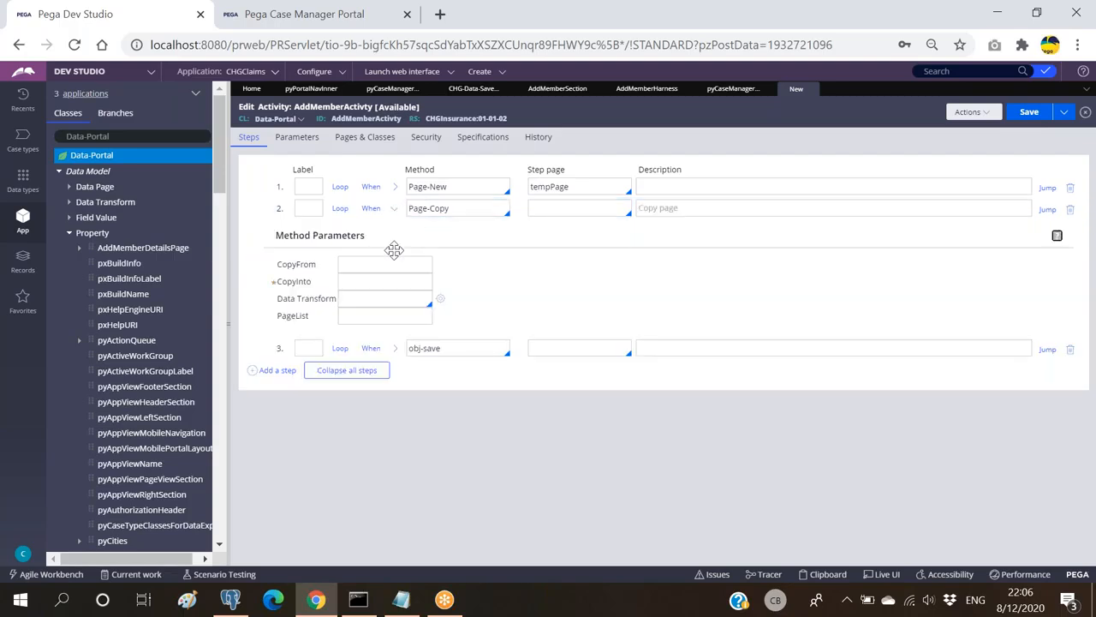
{"action": "left_click", "coordinate": [364, 265]}
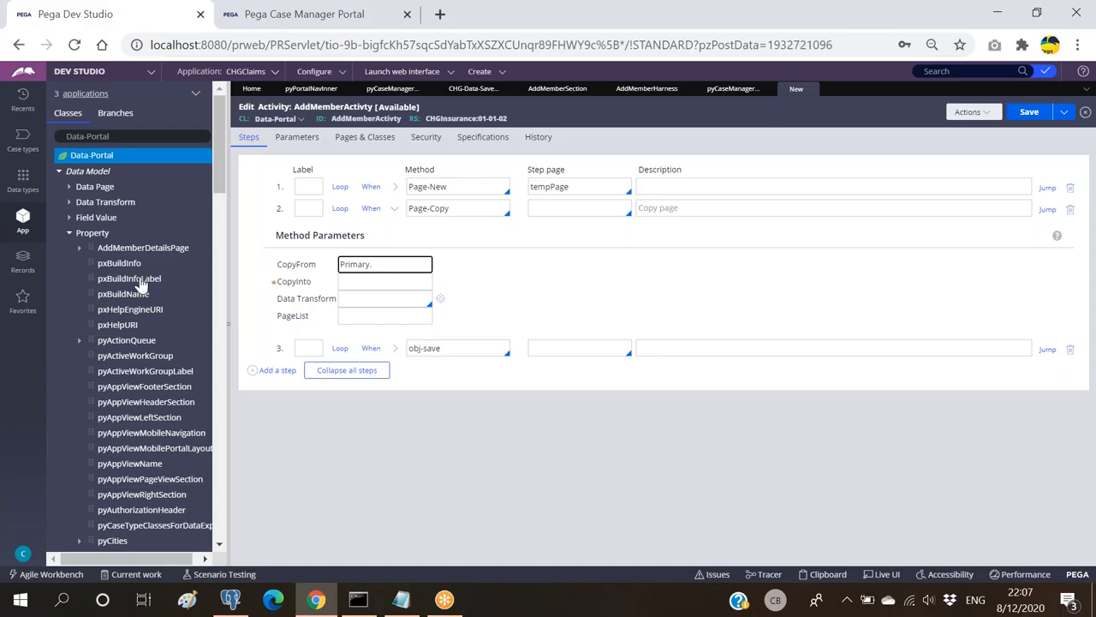
{"action": "double_click", "coordinate": [353, 266]}
{"action": "left_click", "coordinate": [402, 265]}
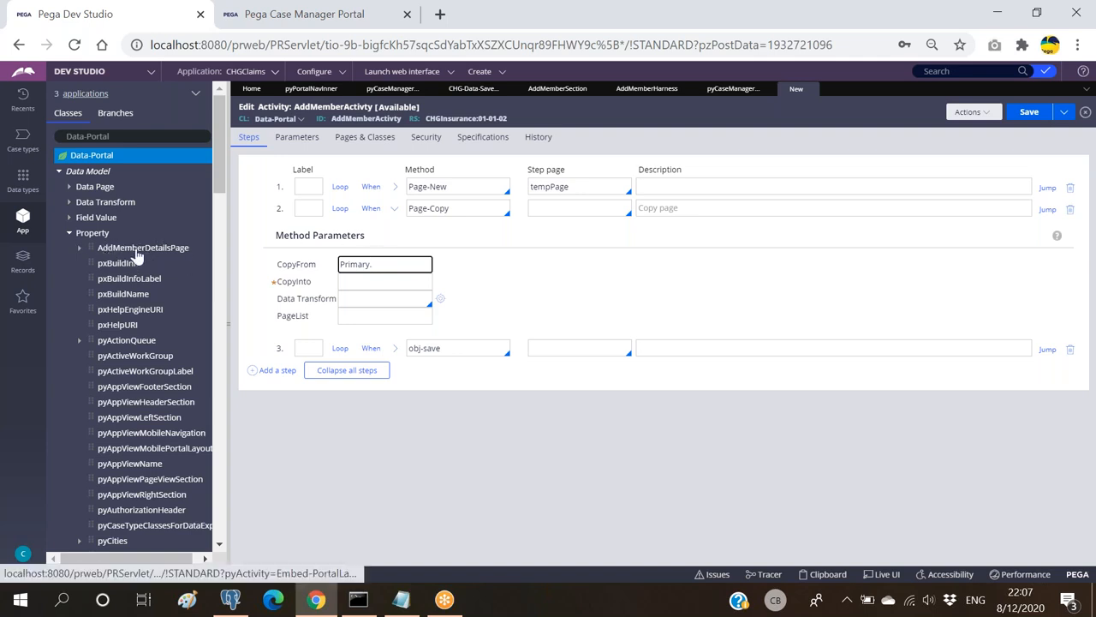
{"action": "left_click_drag", "start_coordinate": [192, 249], "coordinate": [99, 250]}
{"action": "key", "text": "ctrl+c"}
{"action": "left_click", "coordinate": [97, 254]}
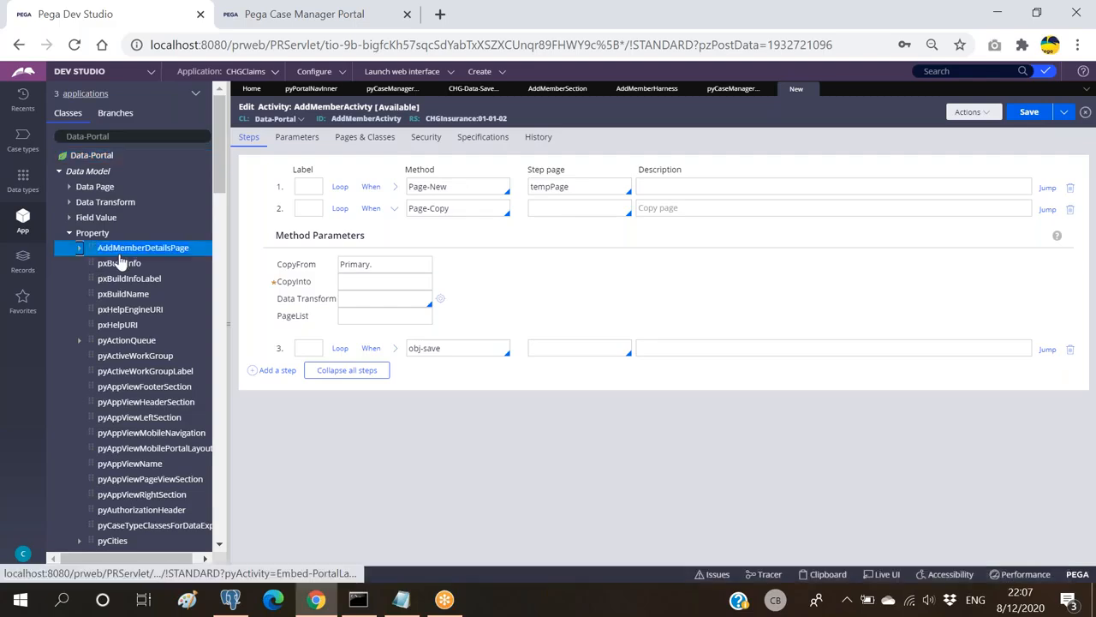
{"action": "left_click", "coordinate": [396, 267]}
{"action": "key", "text": "ctrl+v"}
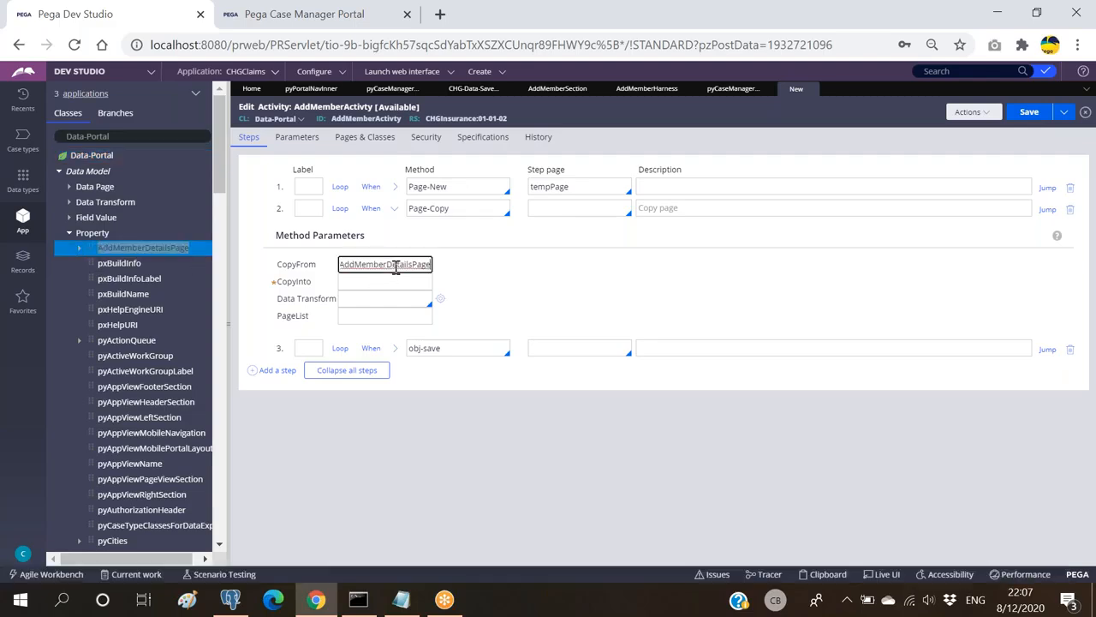
Set tempPage as both the CopyInto parameter and the step page of the Page-Copy step
{"action": "left_click", "coordinate": [375, 281]}
{"action": "double_click", "coordinate": [555, 187]}
{"action": "key", "text": "ctrl+c"}
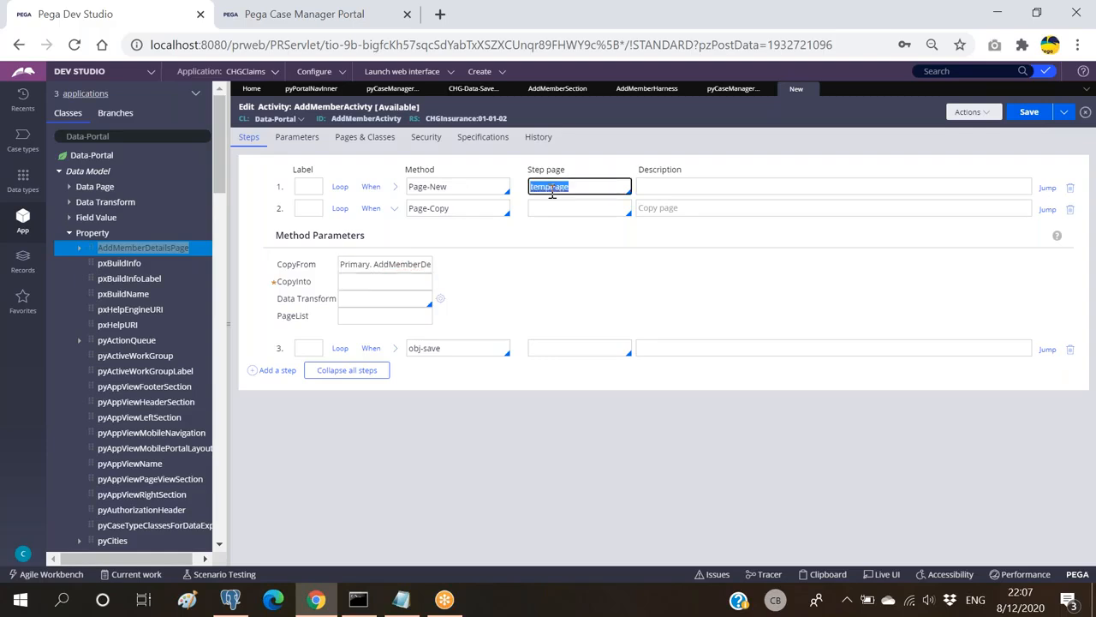
{"action": "left_click", "coordinate": [378, 283]}
{"action": "key", "text": "ctrl+v"}
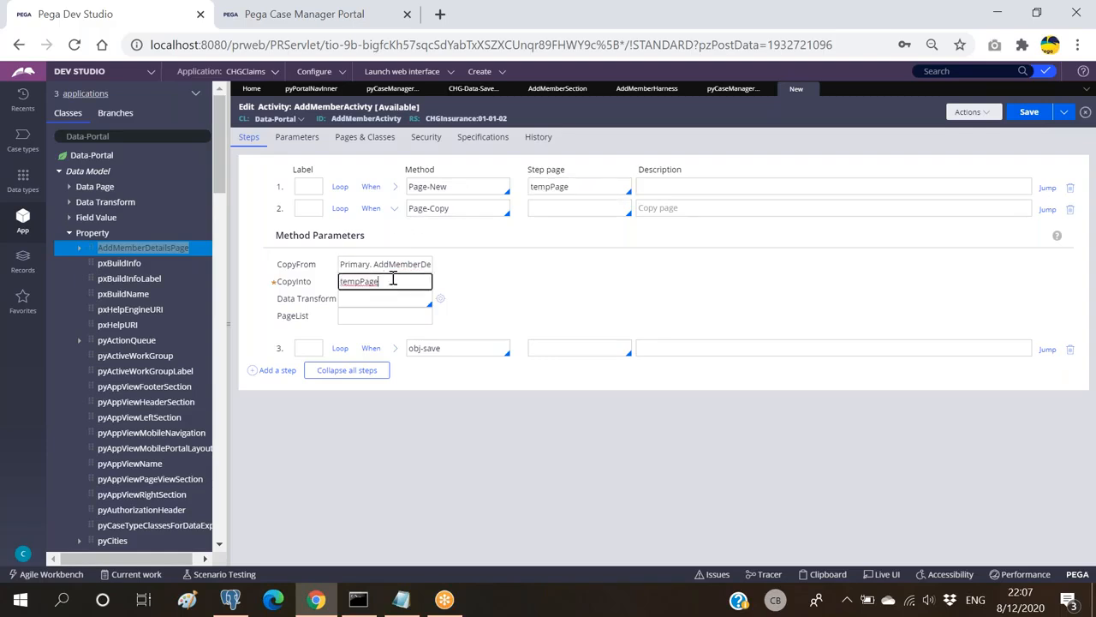
{"action": "left_click", "coordinate": [549, 206]}
{"action": "key", "text": "ctrl+v"}
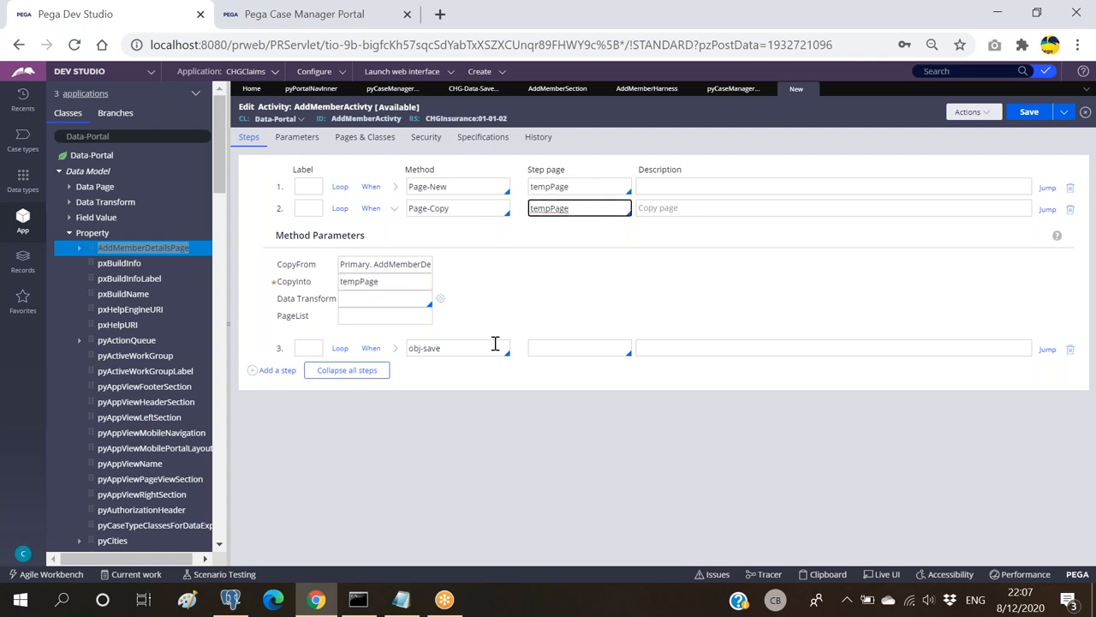
{"action": "left_click", "coordinate": [394, 209]}
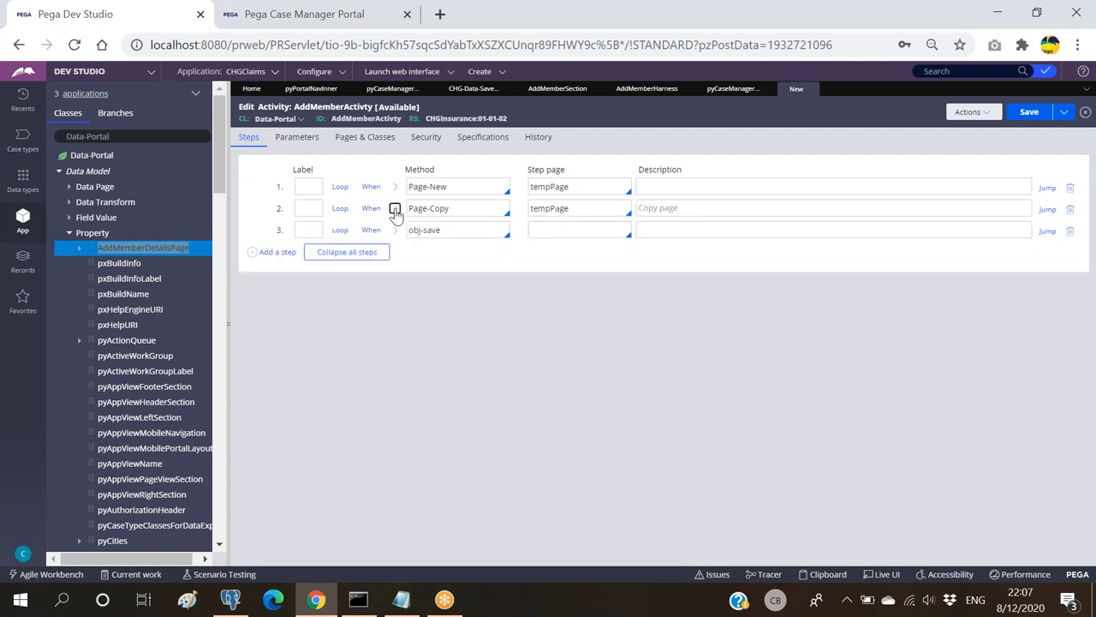
Set the obj-save step's step page to tempPage and save the activity
{"action": "left_click", "coordinate": [579, 208]}
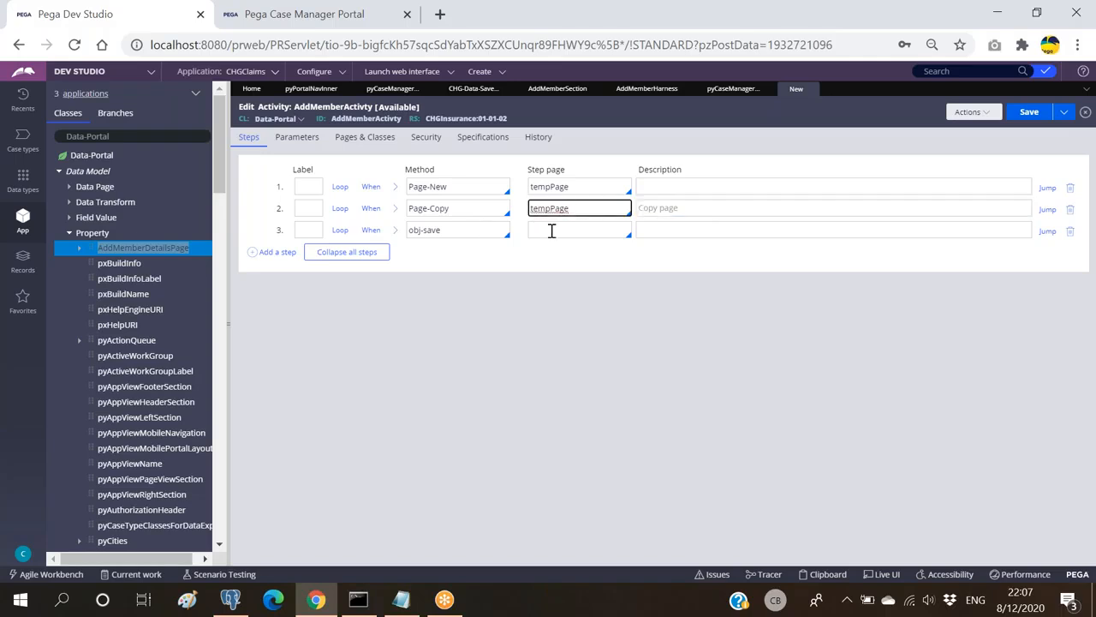
{"action": "left_click", "coordinate": [552, 230]}
{"action": "key", "text": "Down"}
{"action": "key", "text": "Down"}
{"action": "key", "text": "Down"}
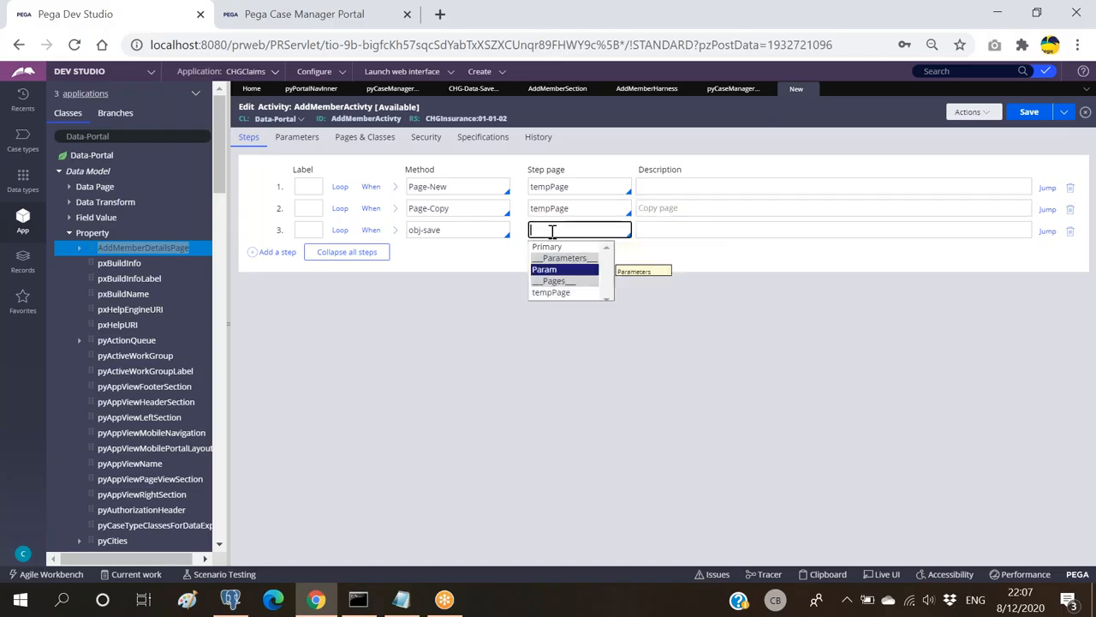
{"action": "key", "text": "Return"}
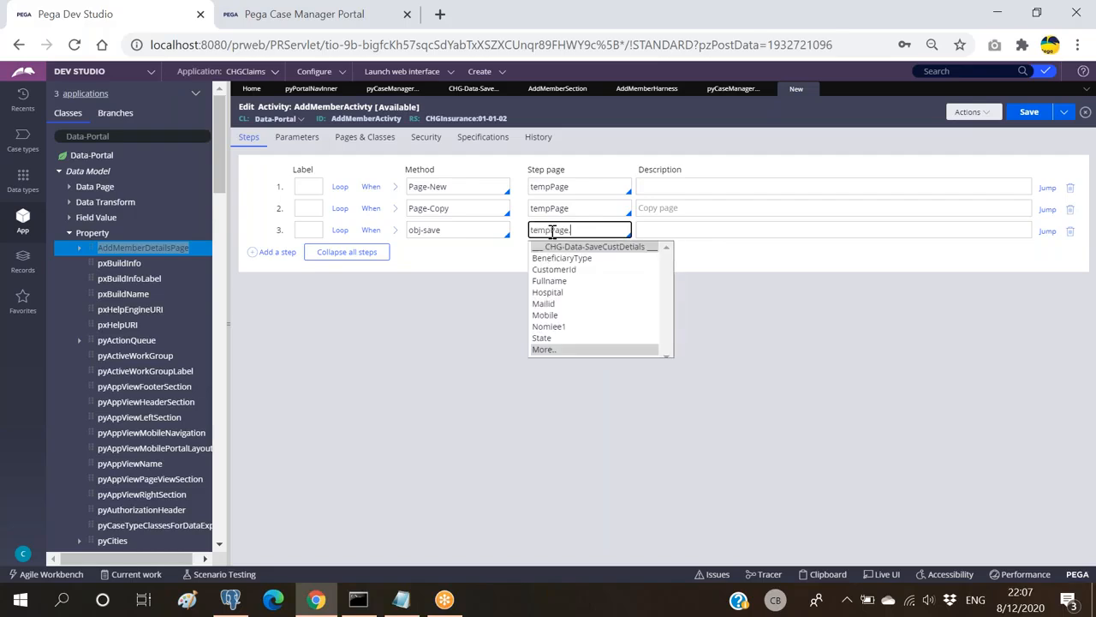
{"action": "key", "text": "BackSpace"}
{"action": "left_click", "coordinate": [676, 255]}
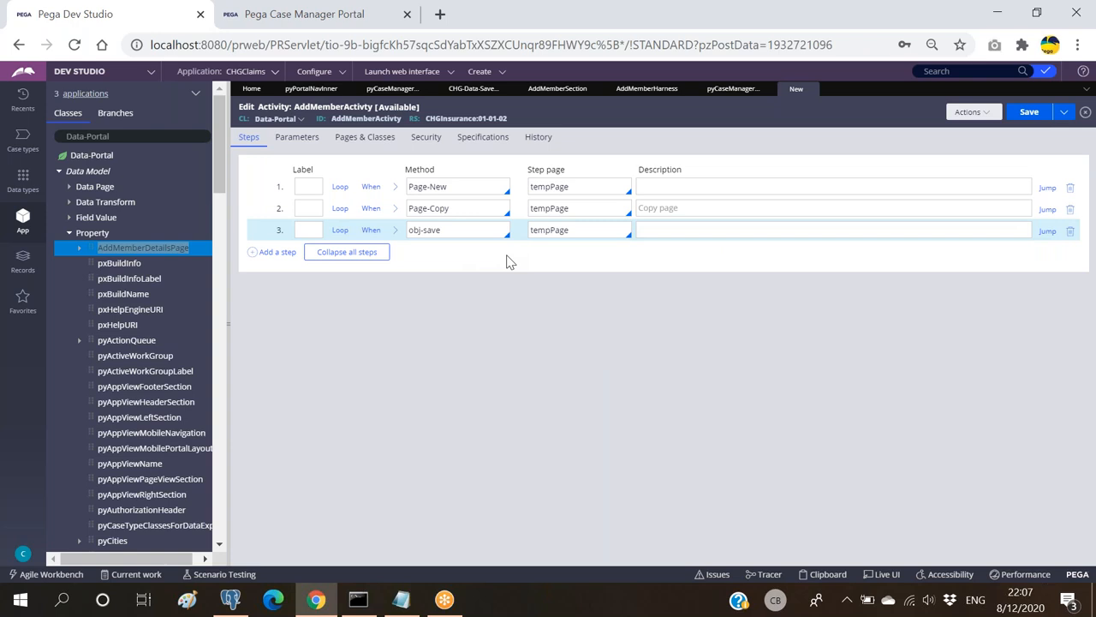
{"action": "left_click", "coordinate": [1031, 113]}
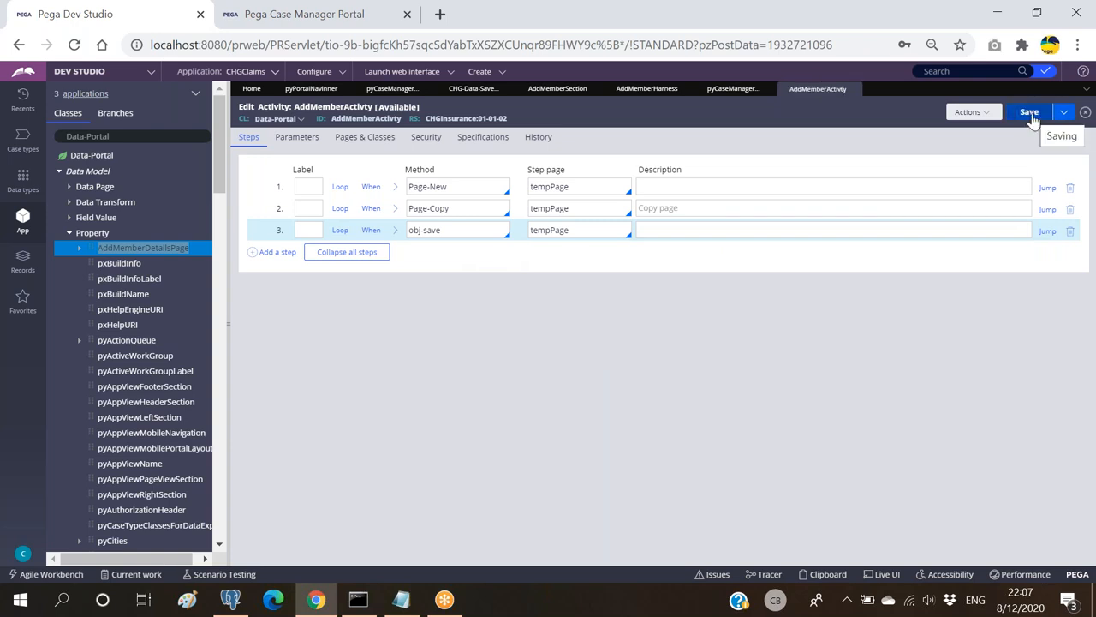
Reload the Case Manager portal and start a test entry in the Add Member form's CustomerId field
{"action": "left_click", "coordinate": [298, 19]}
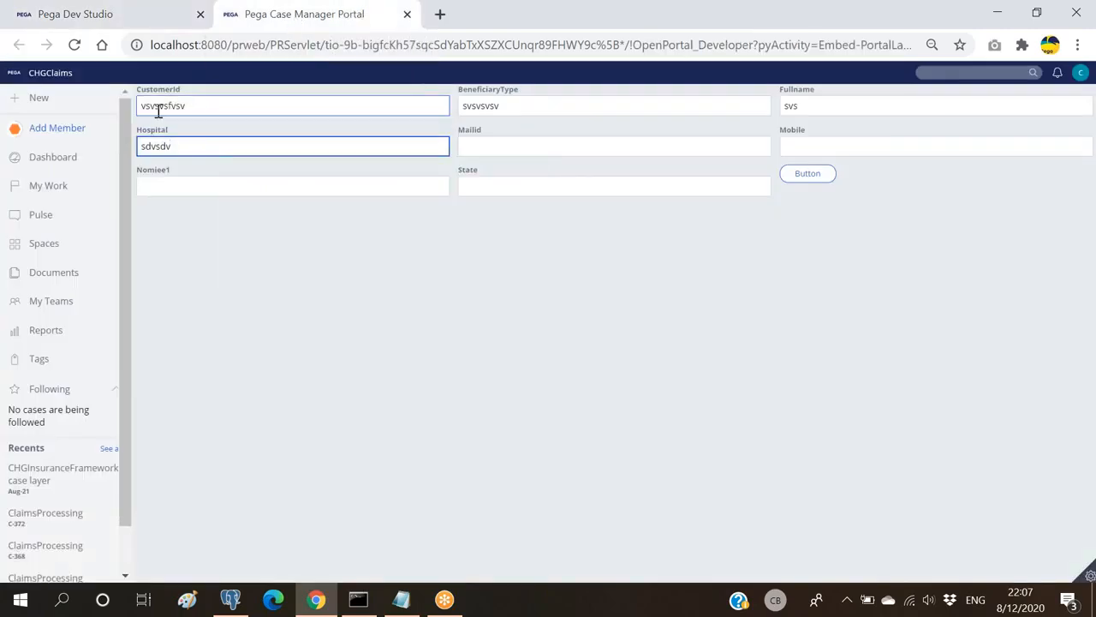
{"action": "left_click", "coordinate": [74, 46]}
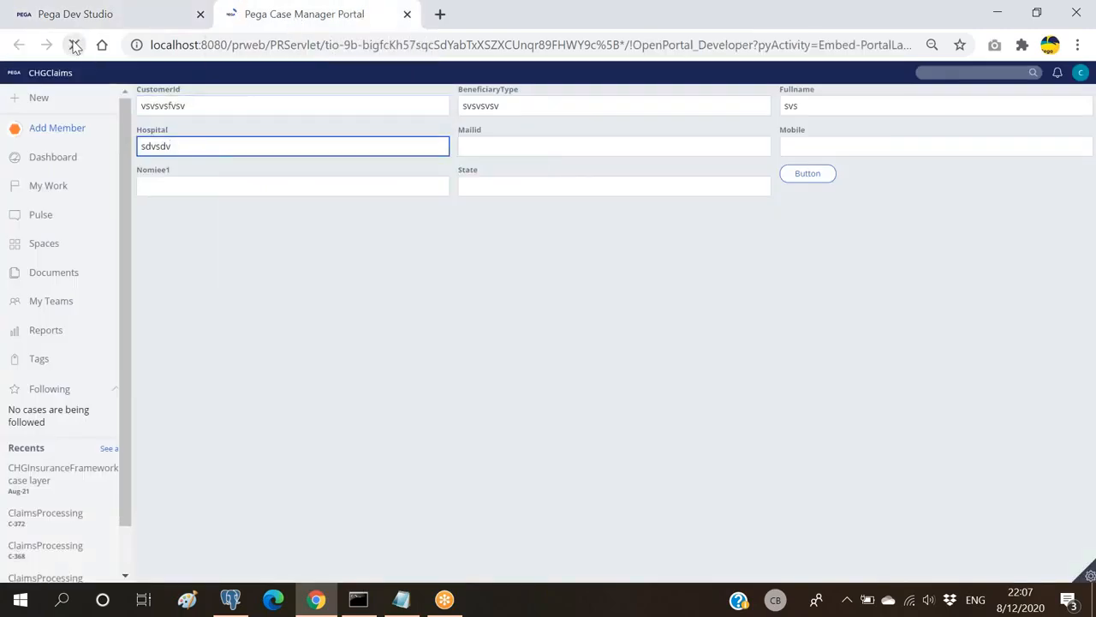
{"action": "left_click", "coordinate": [183, 101]}
{"action": "type", "text": "sd"}
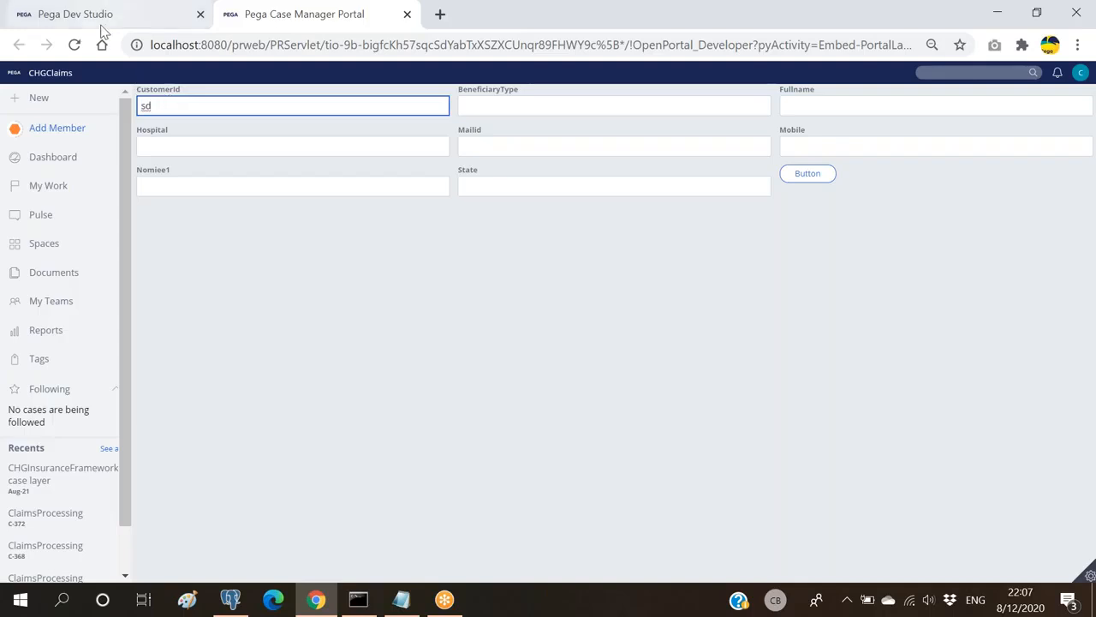
Back in Dev Studio, open AddMemberSection, check it out and save it
{"action": "left_click", "coordinate": [133, 26]}
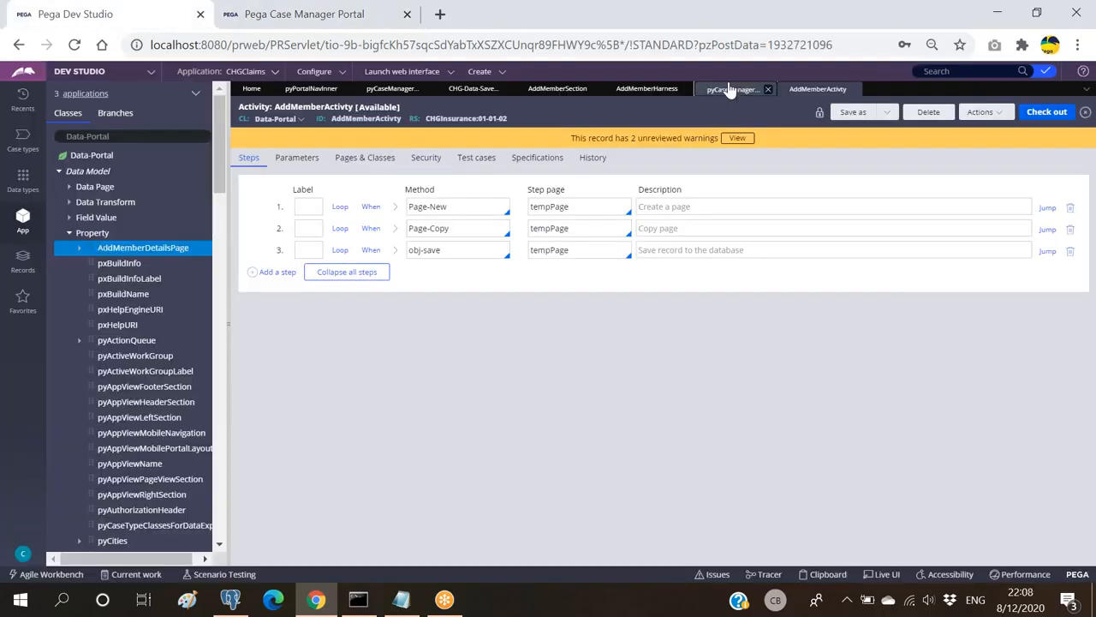
{"action": "left_click", "coordinate": [730, 88]}
{"action": "left_click", "coordinate": [644, 89]}
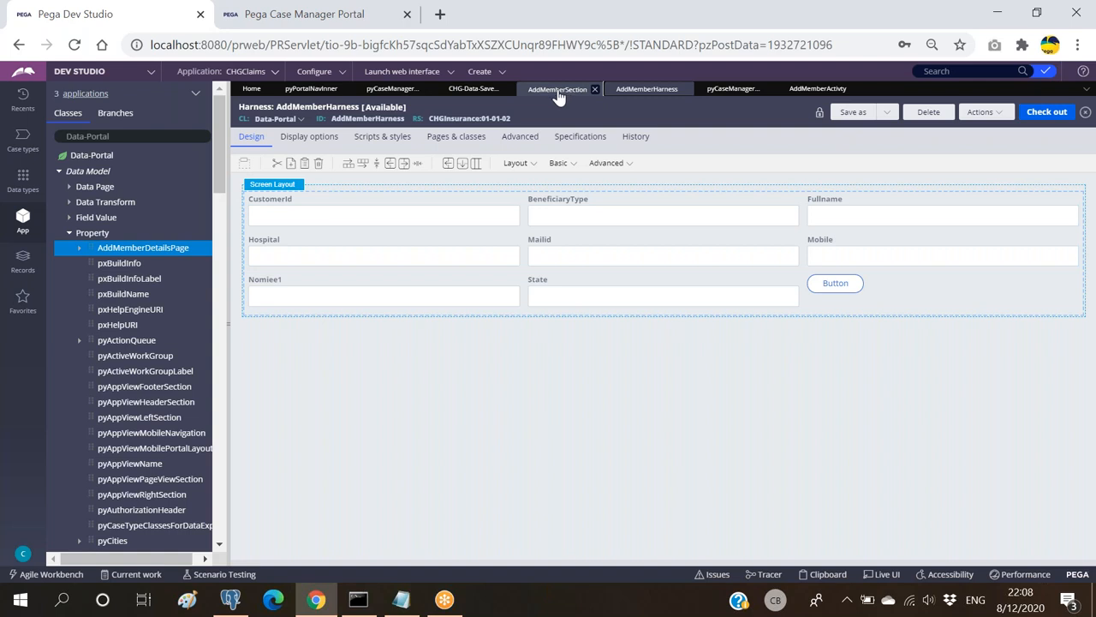
{"action": "left_click", "coordinate": [556, 90]}
{"action": "left_click", "coordinate": [815, 490]}
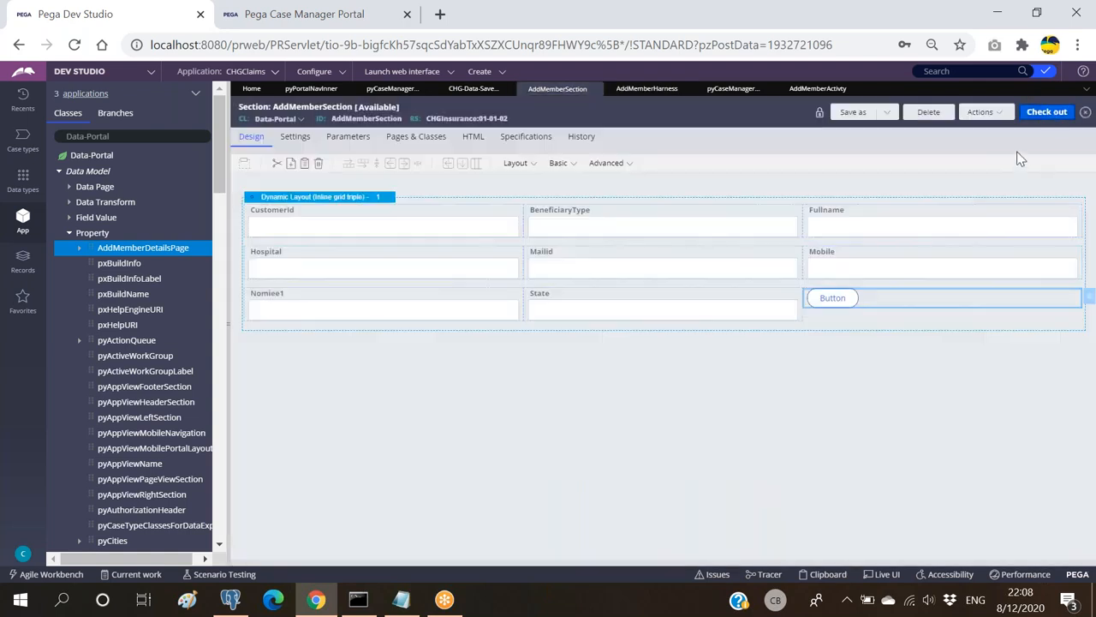
{"action": "left_click", "coordinate": [1030, 115]}
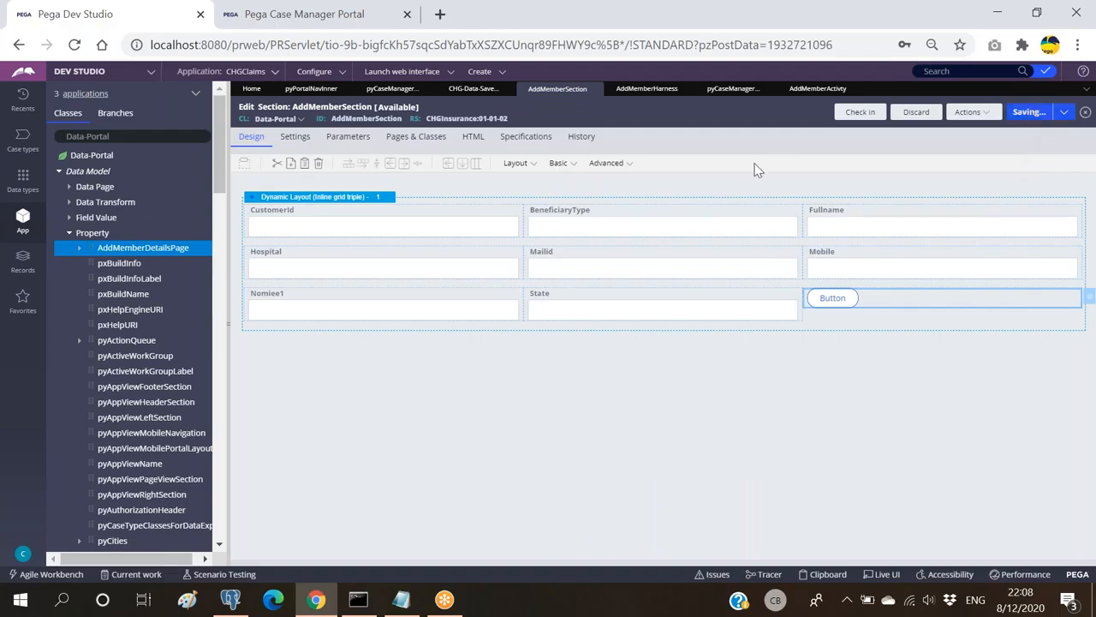
Reload the portal and enter a test customer ID, BeneficiaryType 1234, full name, Hospital 234 and mail ID in the Add Member form
{"action": "left_click", "coordinate": [314, 13]}
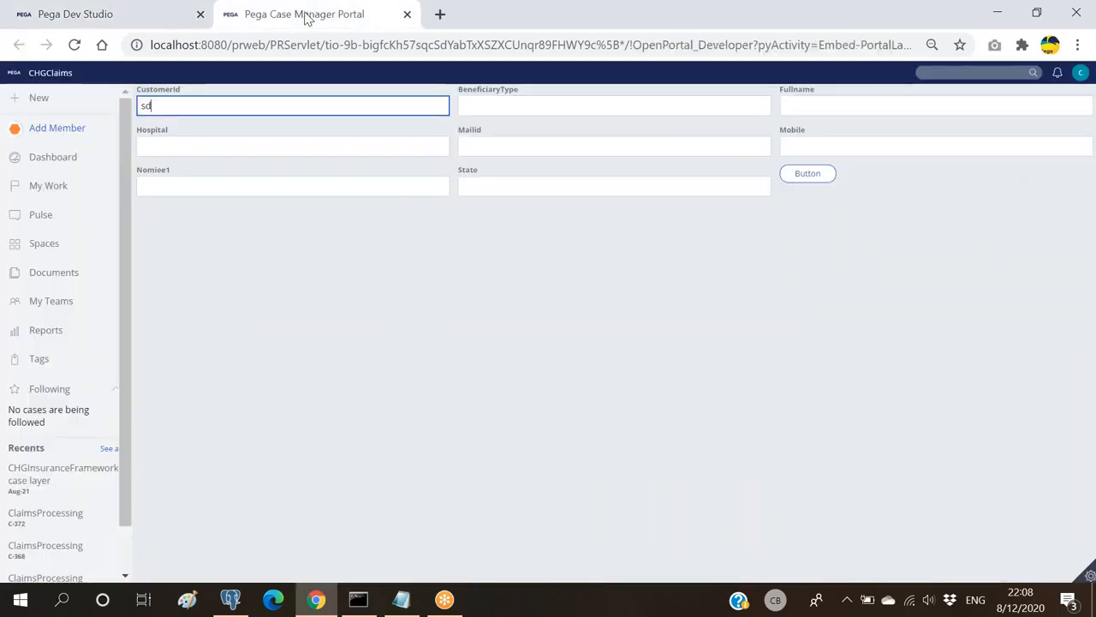
{"action": "left_click", "coordinate": [75, 45]}
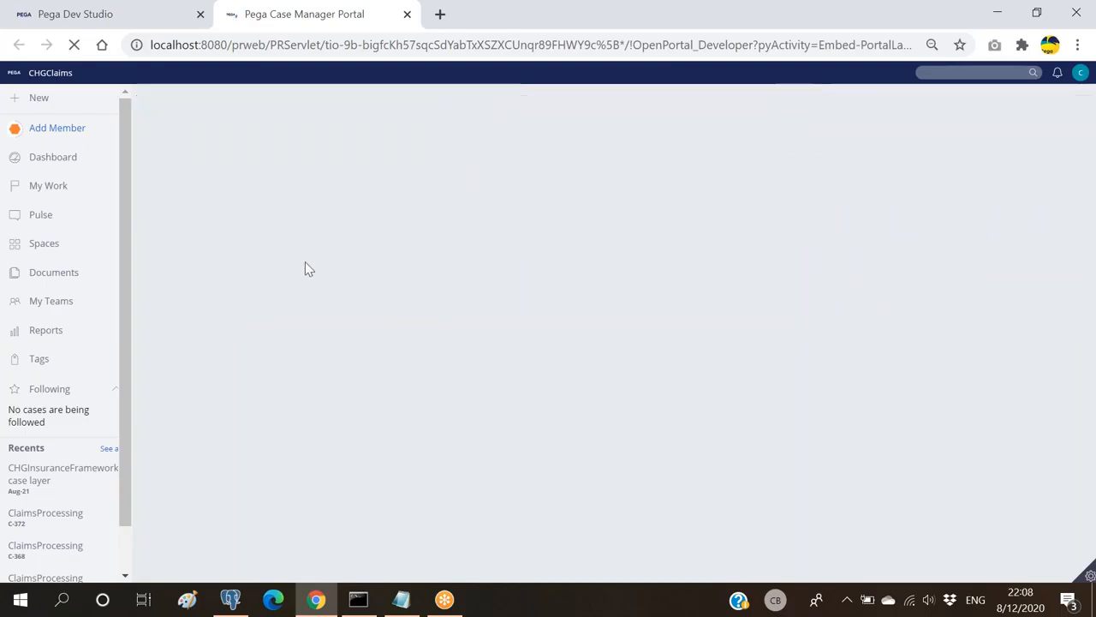
{"action": "left_click", "coordinate": [231, 103]}
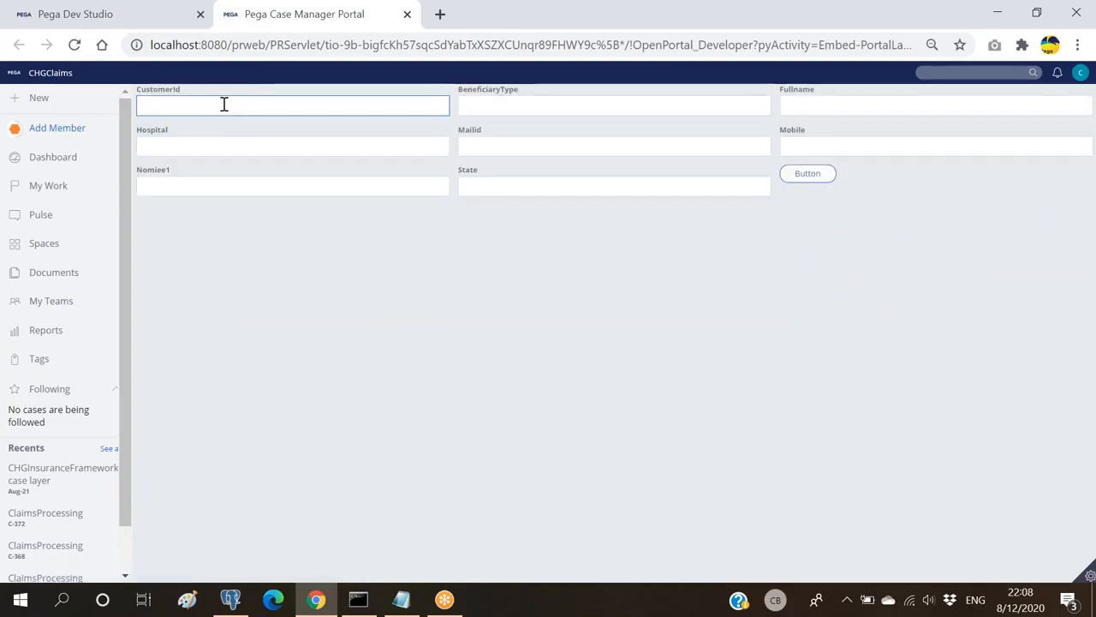
{"action": "left_click", "coordinate": [181, 110]}
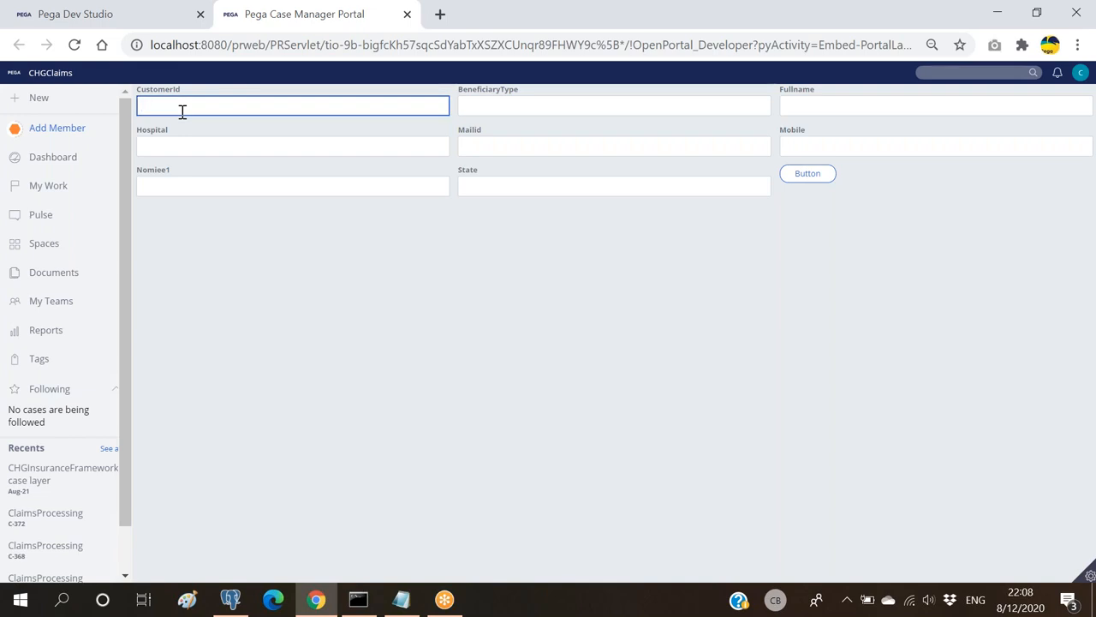
{"action": "type", "text": "1234"}
{"action": "key", "text": "Tab"}
{"action": "type", "text": "1234"}
{"action": "key", "text": "Tab"}
{"action": "type", "text": "51"}
{"action": "key", "text": "Tab"}
{"action": "type", "text": "234"}
{"action": "key", "text": "Tab"}
{"action": "type", "text": "sdqfsv"}
{"action": "key", "text": "Tab"}
{"action": "key", "text": "Tab"}
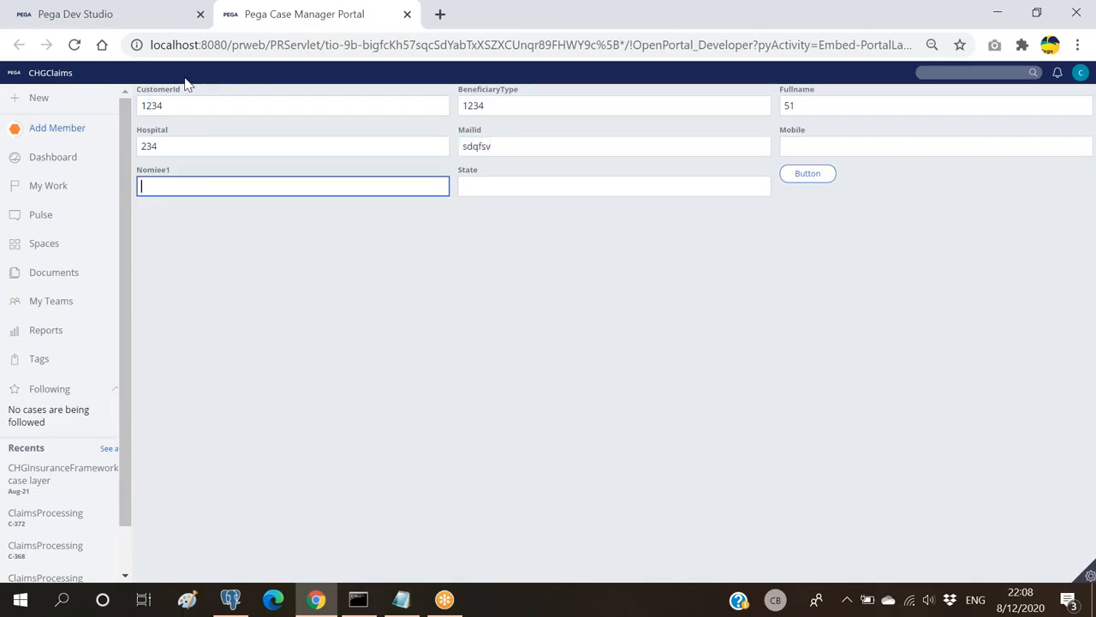
Fill in the mobile field, State vsdcsd and Nomiee1 scss, and submit the member details with the form's button
{"action": "left_click", "coordinate": [856, 150]}
{"action": "type", "text": "ssdv"}
{"action": "left_click", "coordinate": [643, 181]}
{"action": "type", "text": "vsdcsd"}
{"action": "left_click", "coordinate": [316, 186]}
{"action": "type", "text": "scss"}
{"action": "left_click", "coordinate": [821, 182]}
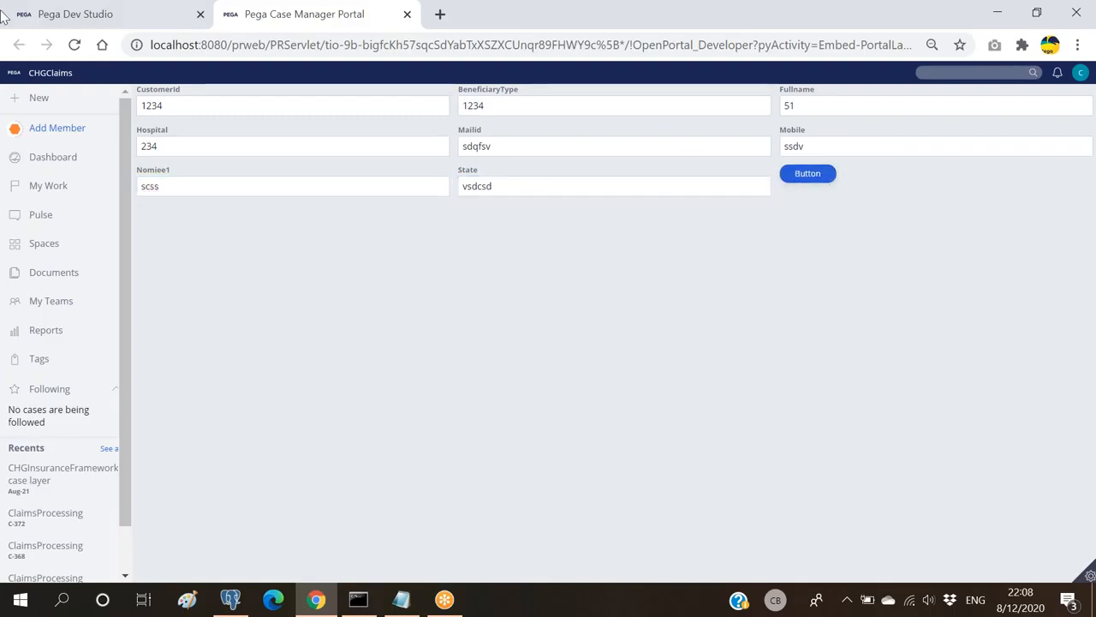
Review AddMemberActivty, then refresh the SaveCustDetials records and compare them with the member details entered in the portal
{"action": "left_click", "coordinate": [82, 19]}
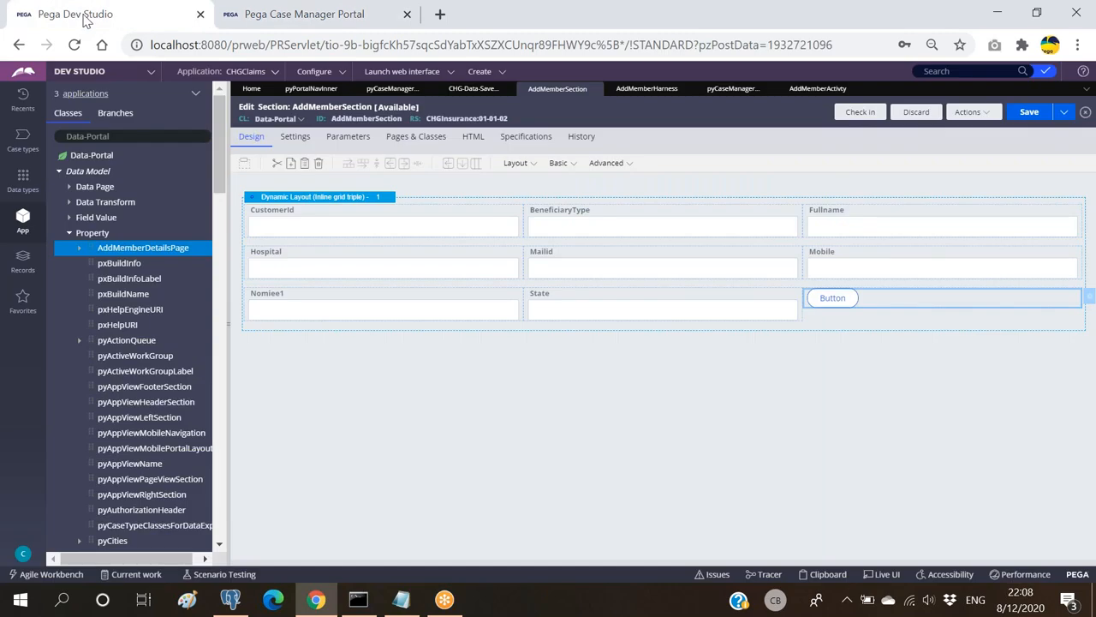
{"action": "left_click", "coordinate": [821, 90]}
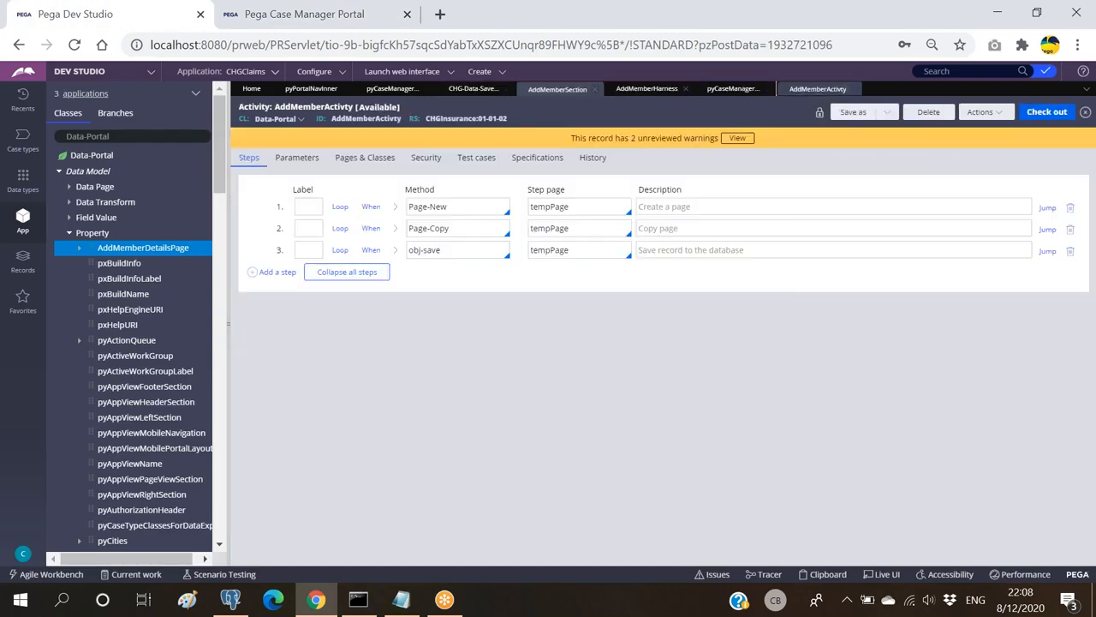
{"action": "left_click", "coordinate": [471, 90]}
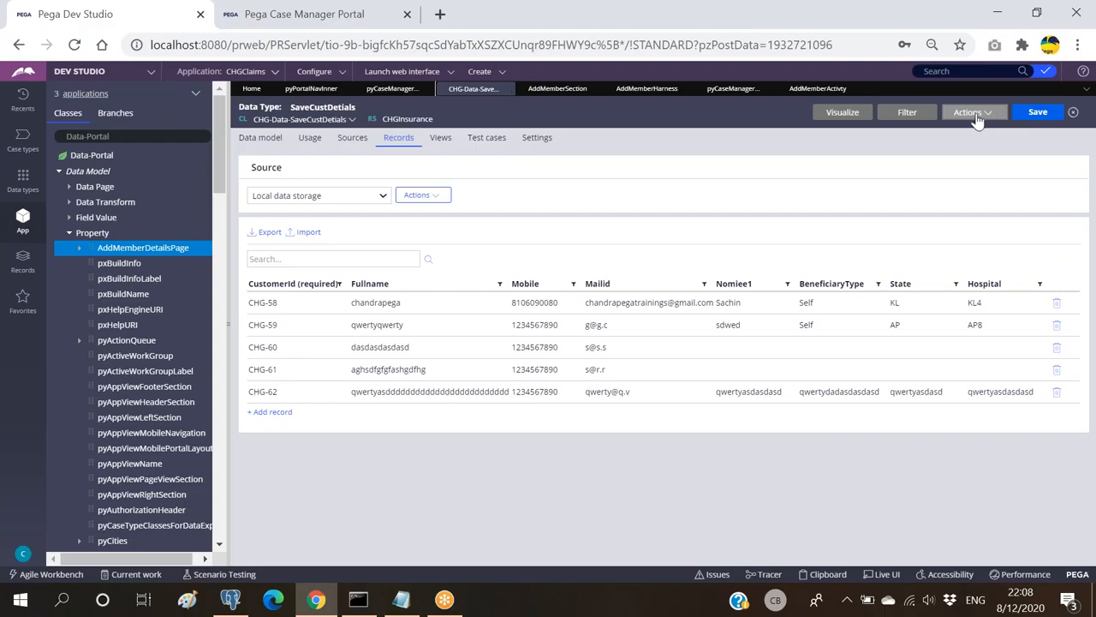
{"action": "key", "text": "alt+Tab"}
{"action": "left_click", "coordinate": [306, 16]}
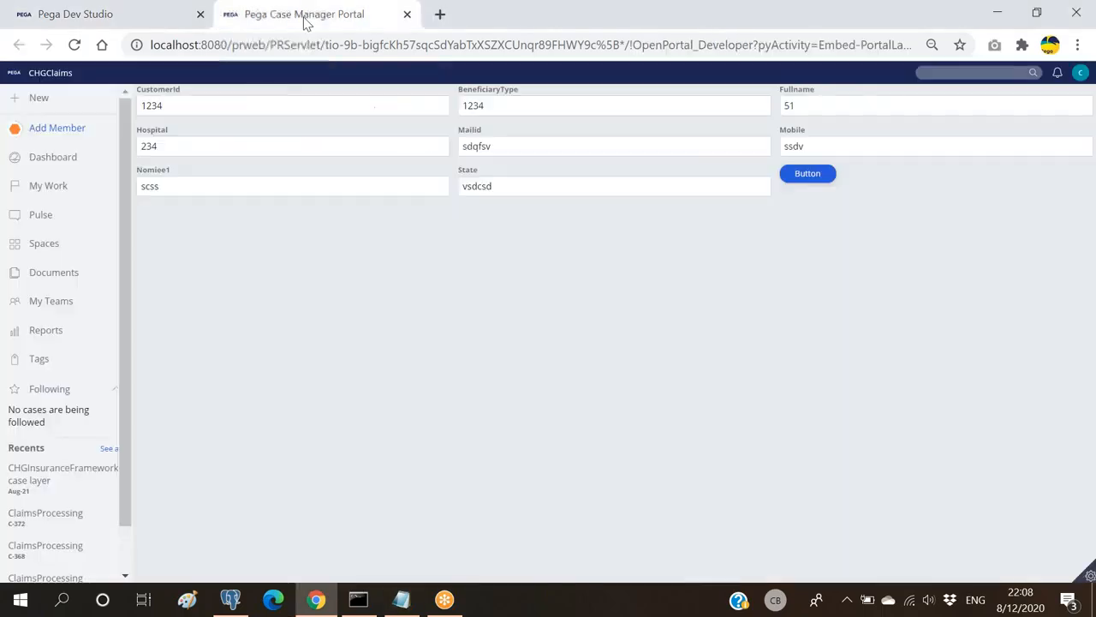
{"action": "left_click", "coordinate": [155, 18]}
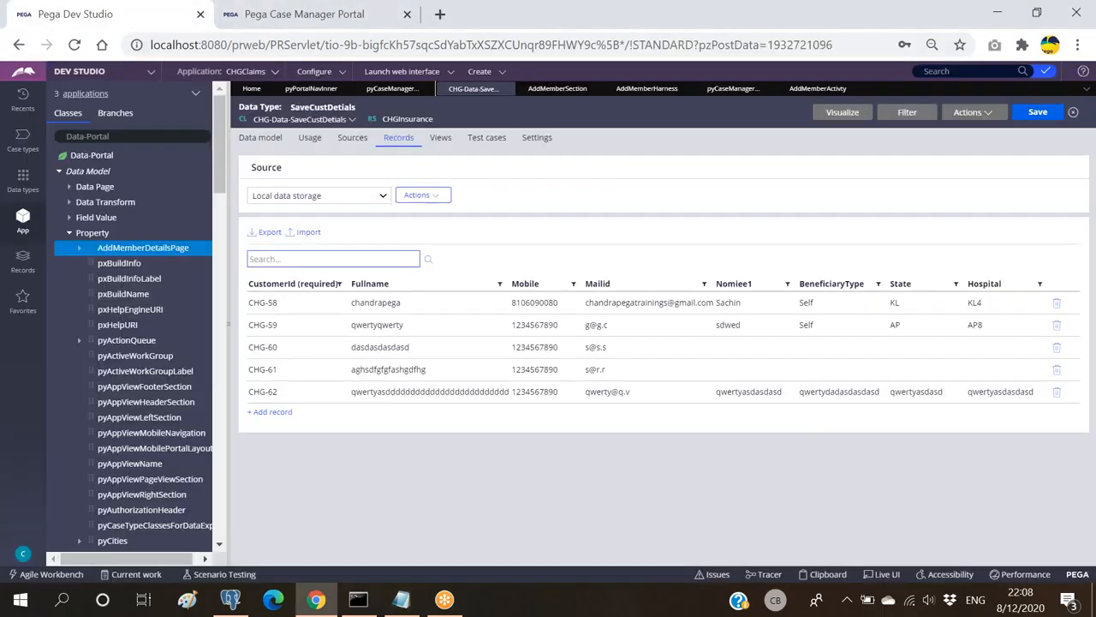
{"action": "left_click", "coordinate": [970, 112]}
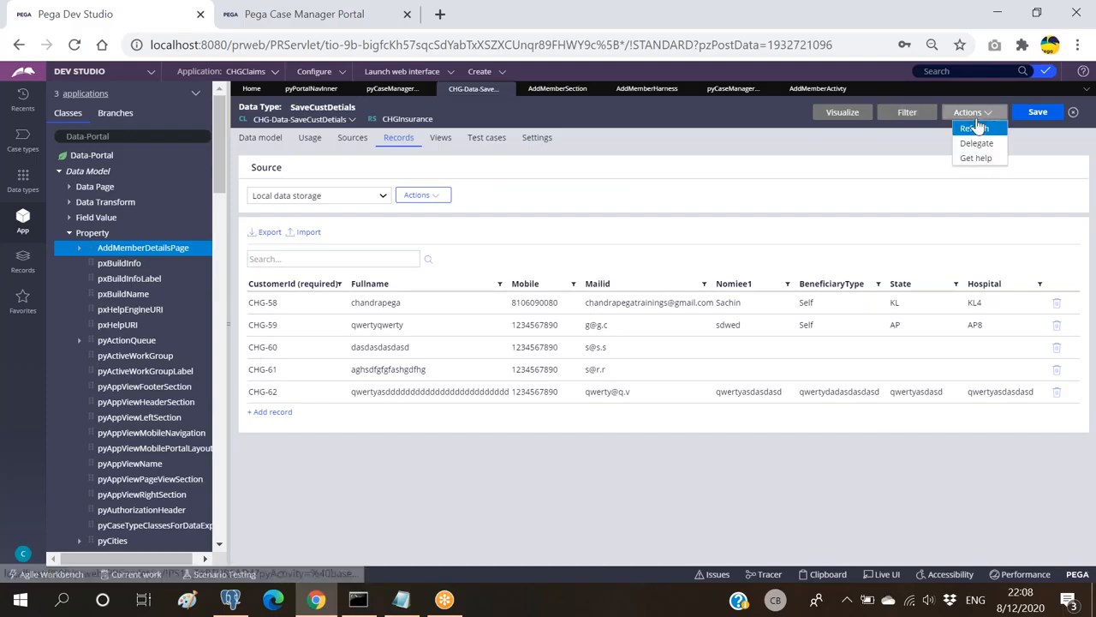
{"action": "left_click", "coordinate": [967, 131]}
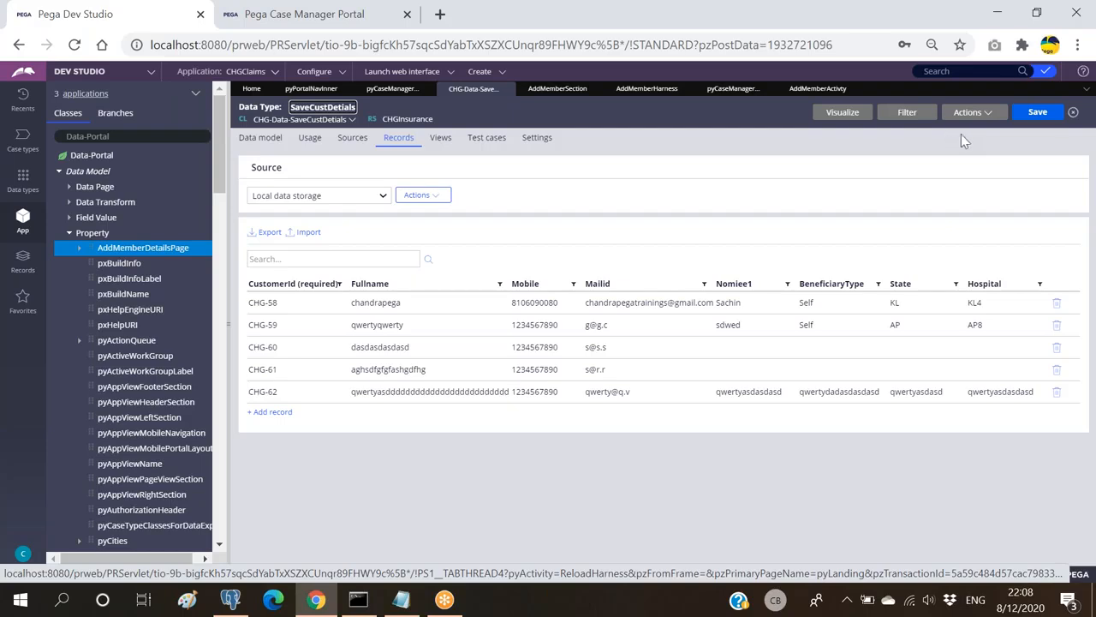
{"action": "left_click", "coordinate": [334, 14]}
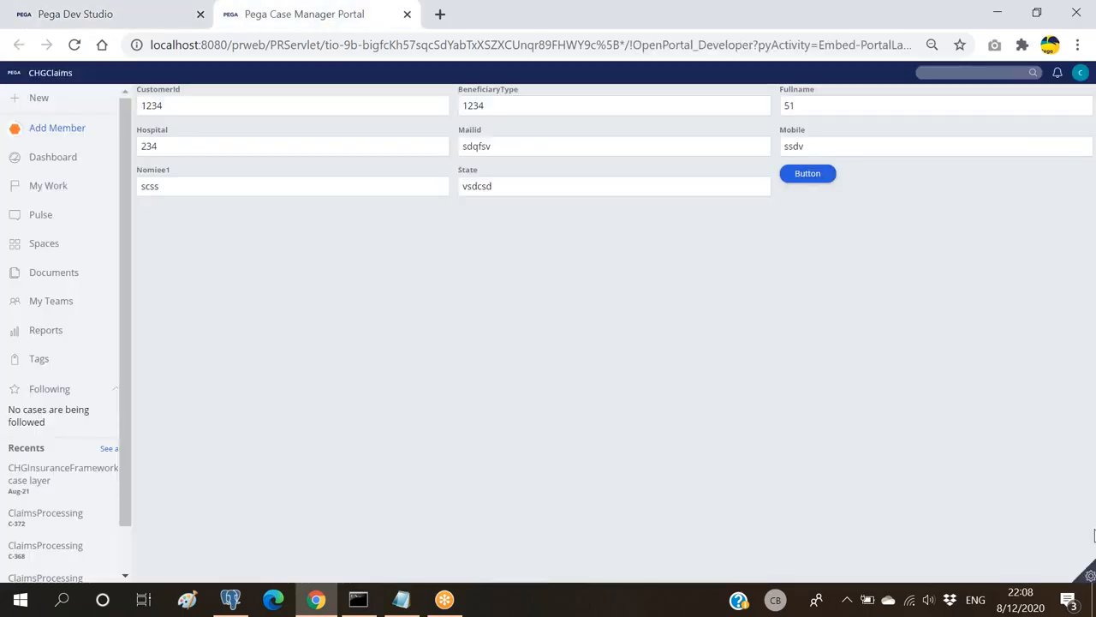
Open the portal's Clipboard and examine the property values of AddMemberDetailsPage under pyDisplayHarness
{"action": "mouse_move", "coordinate": [1090, 579]}
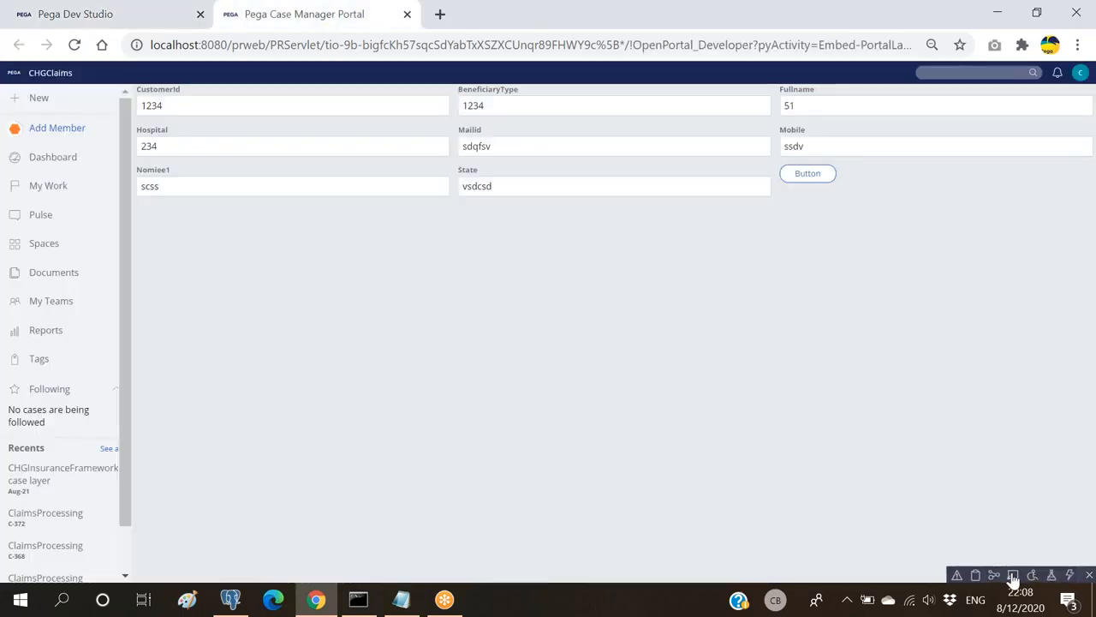
{"action": "left_click", "coordinate": [1010, 580]}
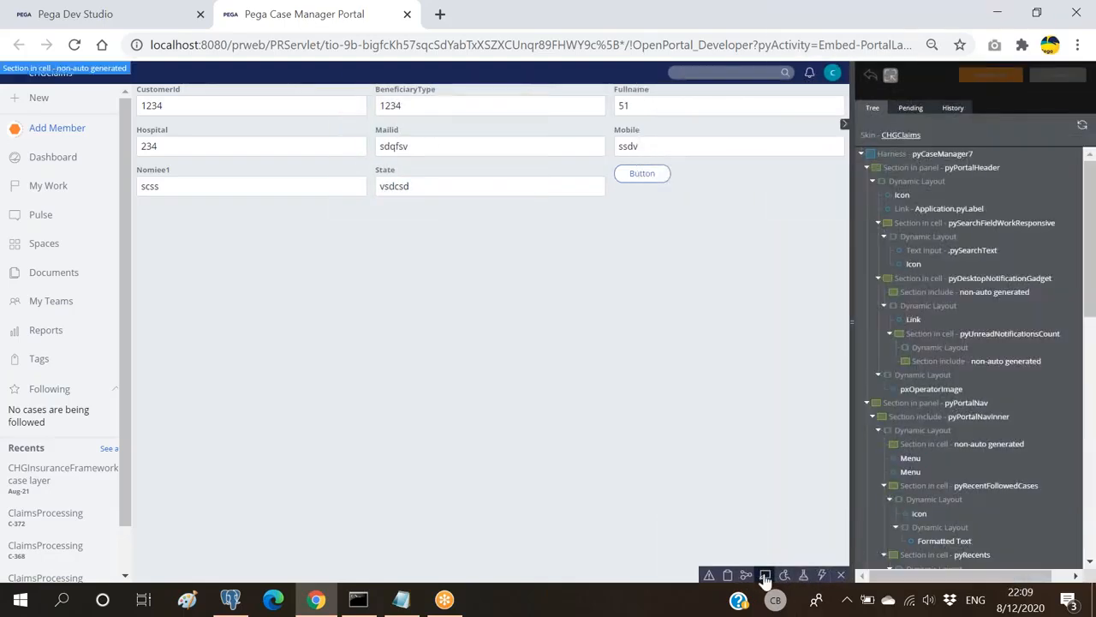
{"action": "left_click", "coordinate": [883, 575]}
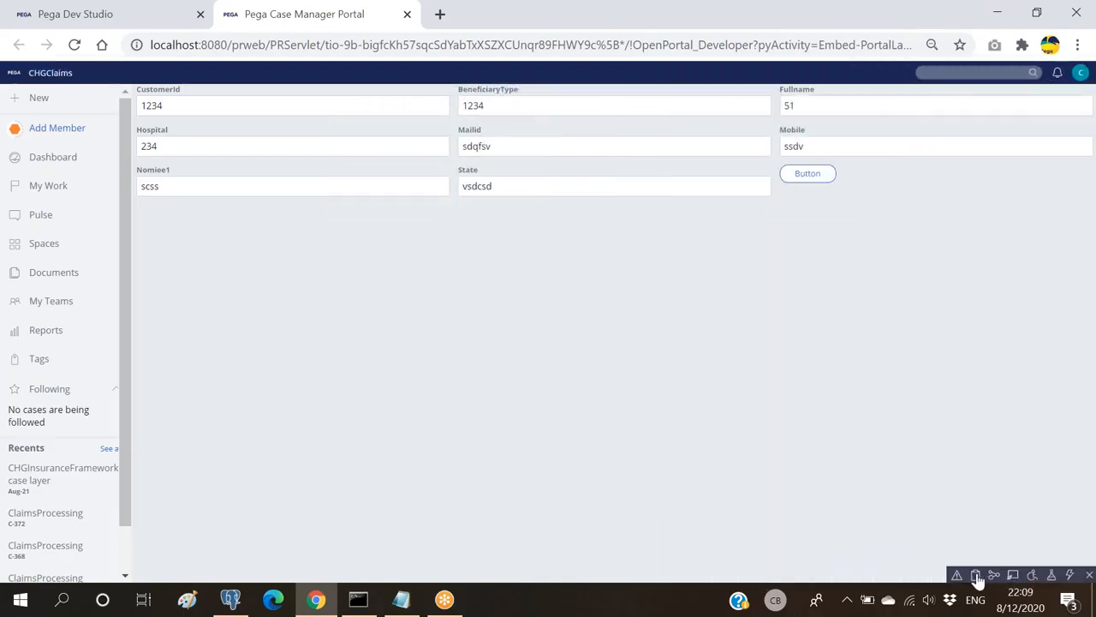
{"action": "left_click", "coordinate": [977, 576]}
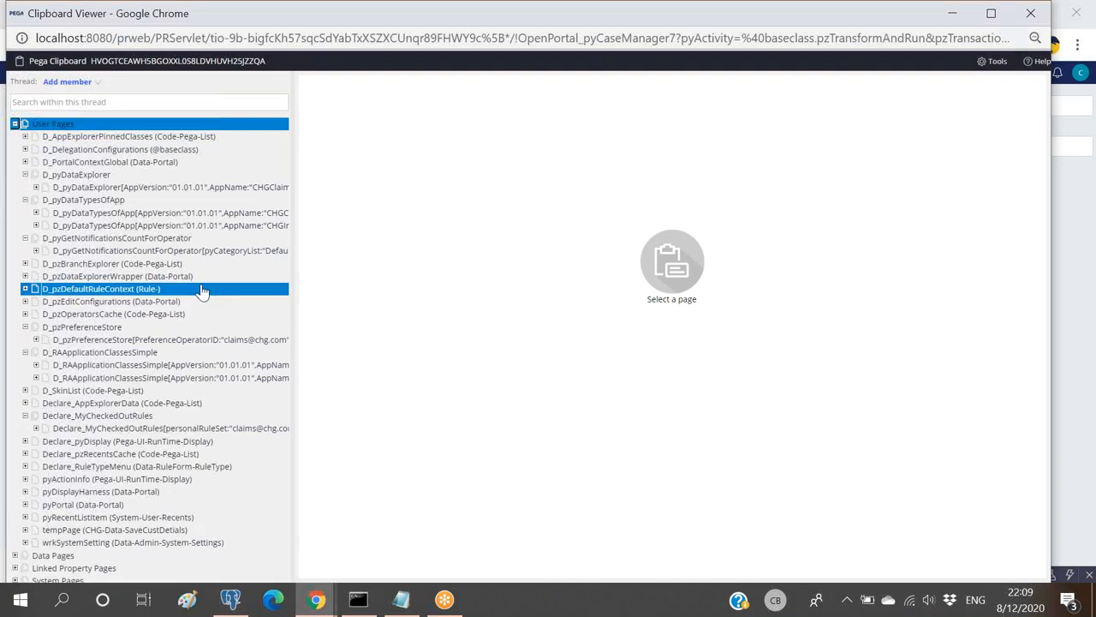
{"action": "left_click", "coordinate": [25, 492]}
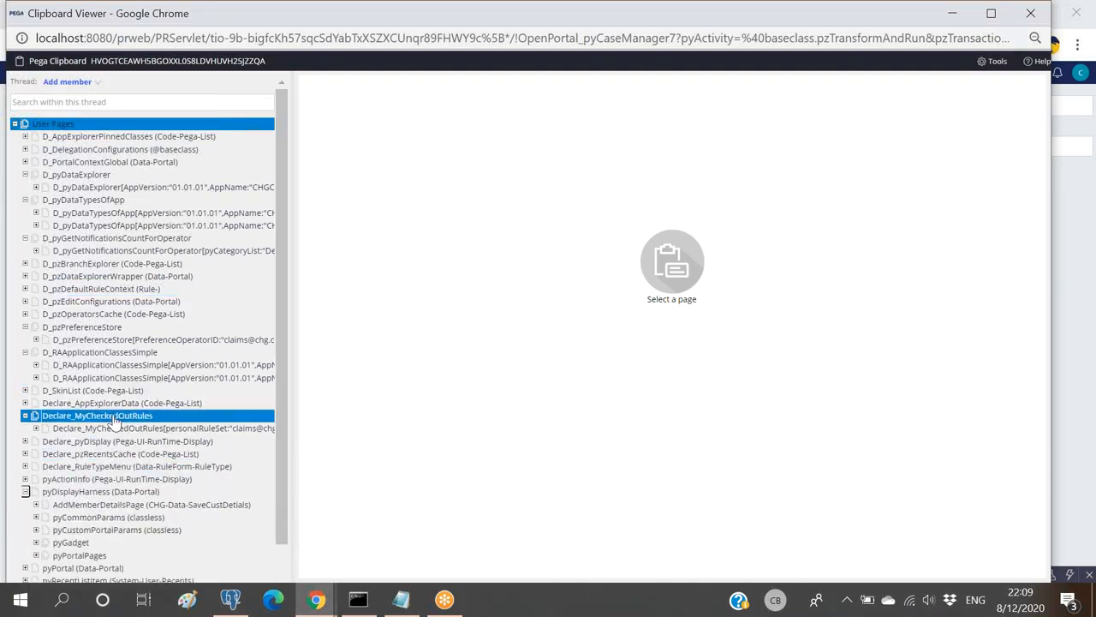
{"action": "scroll", "coordinate": [106, 419], "scroll_direction": "down", "scroll_amount": 1}
{"action": "left_click", "coordinate": [99, 442]}
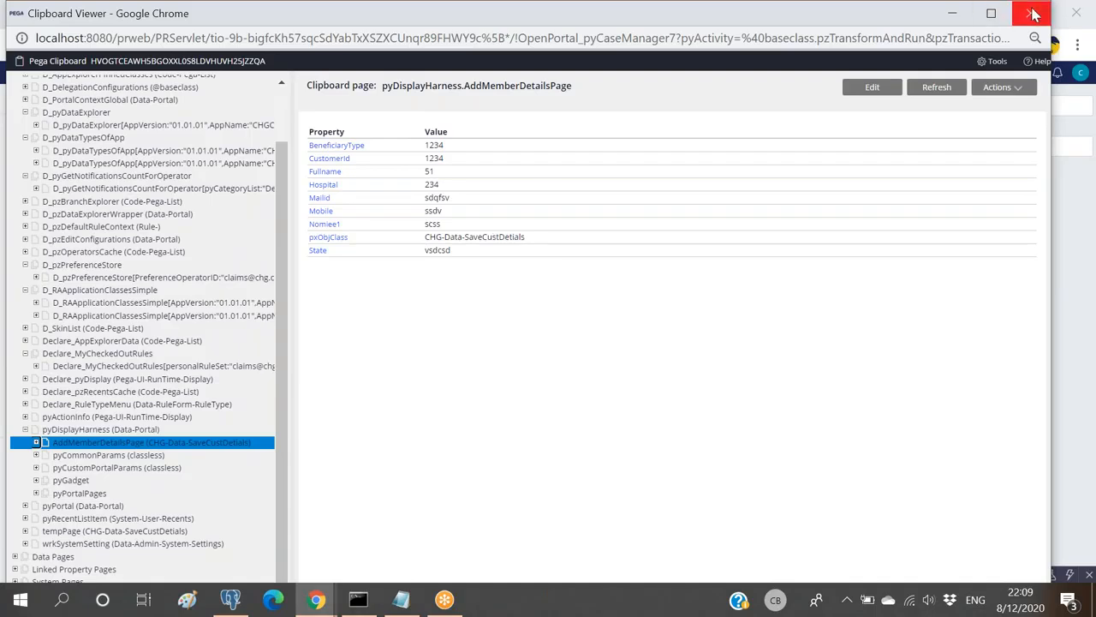
{"action": "left_click", "coordinate": [1030, 11]}
Back in Dev Studio, add a fourth step with the Commit method to AddMemberActivty, then check out and save the activity
{"action": "left_click", "coordinate": [129, 15]}
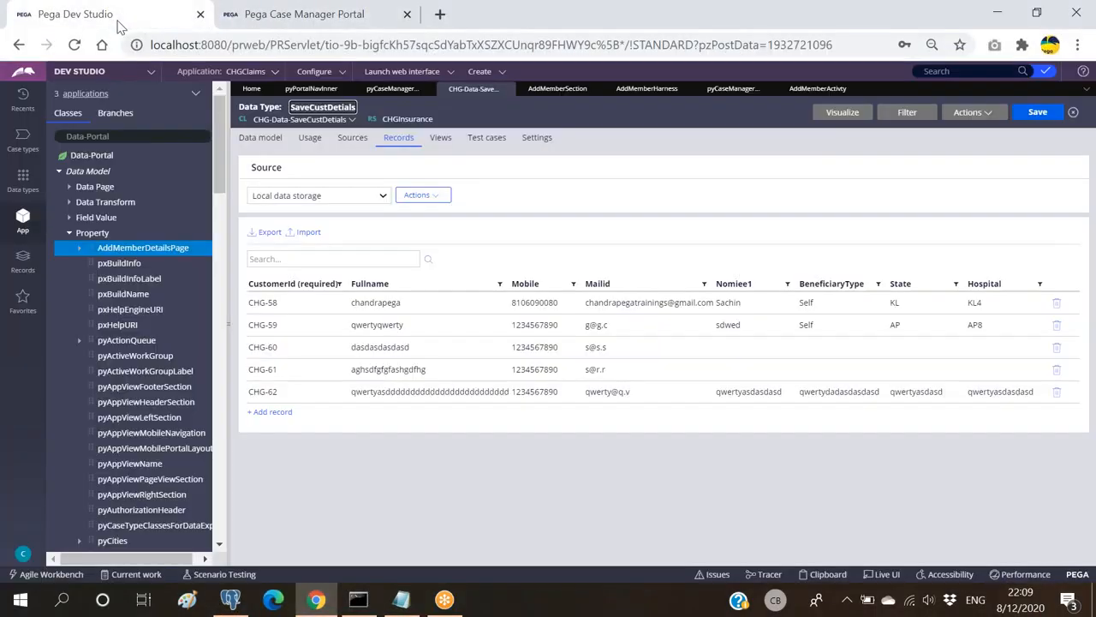
{"action": "left_click", "coordinate": [730, 89]}
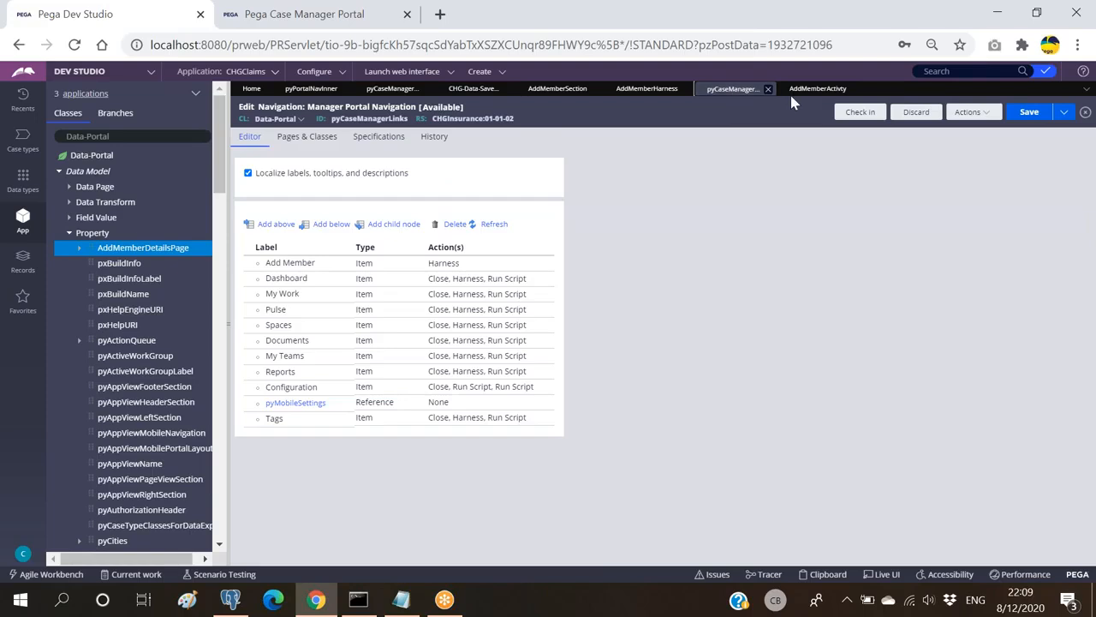
{"action": "left_click", "coordinate": [814, 89]}
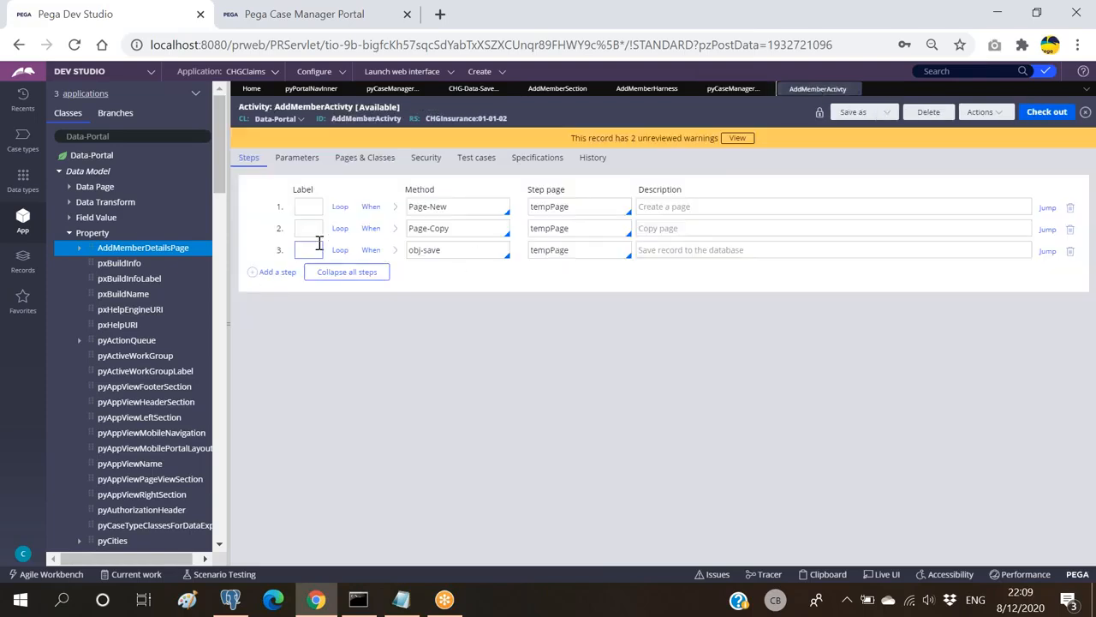
{"action": "left_click", "coordinate": [272, 272]}
{"action": "left_click", "coordinate": [424, 272]}
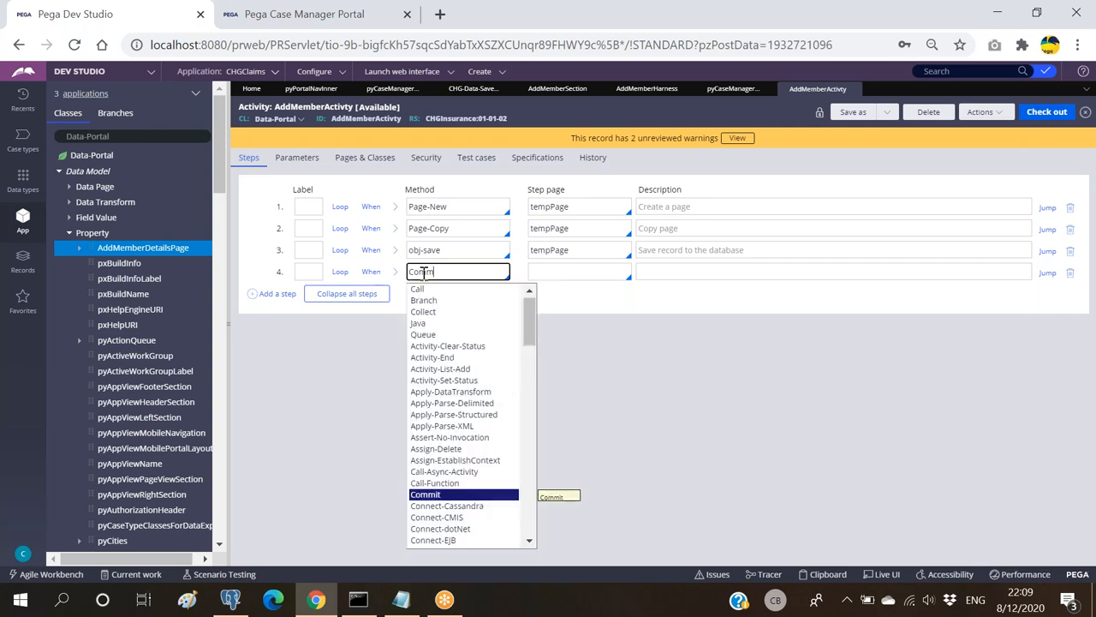
{"action": "key", "text": "Return"}
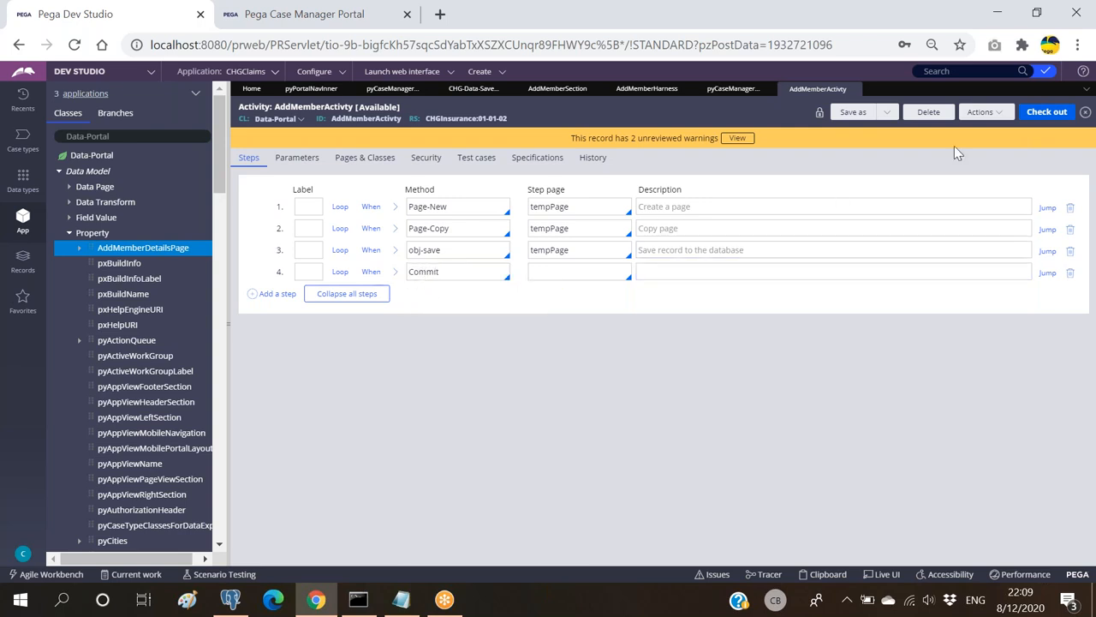
{"action": "left_click", "coordinate": [1039, 114]}
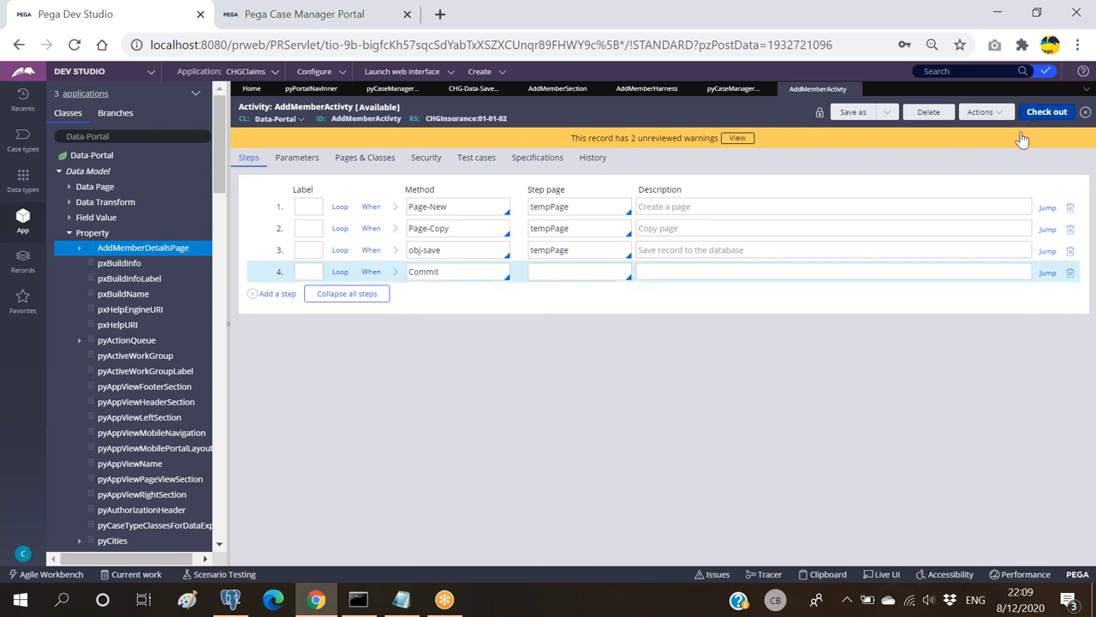
{"action": "left_click", "coordinate": [1029, 114]}
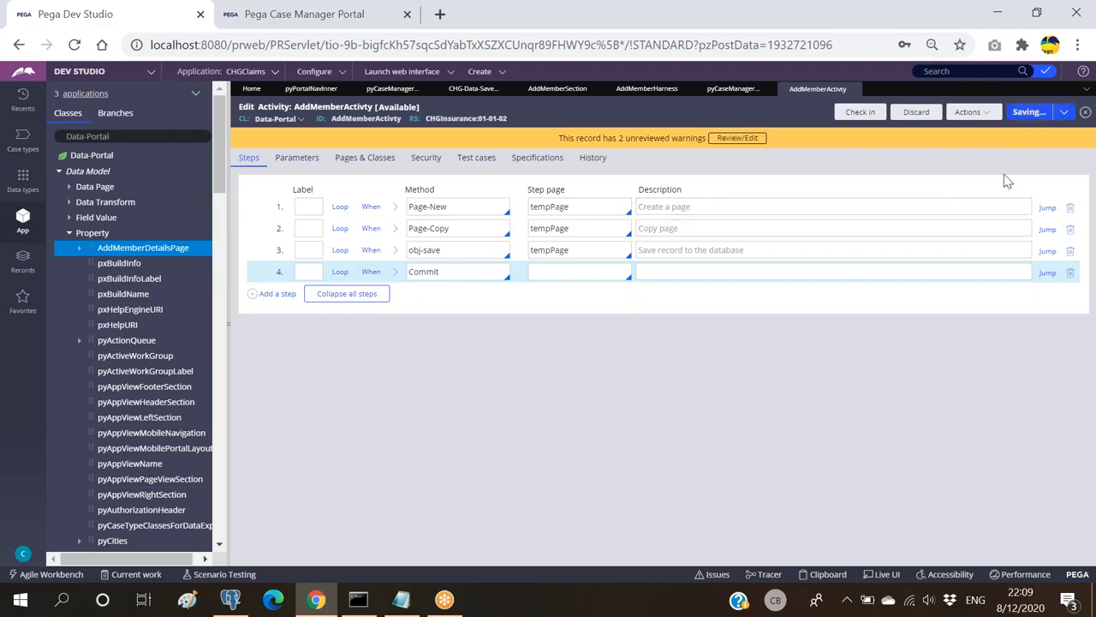
In the Case Manager portal, replace the CustomerId with a new test ID and submit the member details with the form's button
{"action": "left_click", "coordinate": [295, 24]}
{"action": "left_click", "coordinate": [206, 105]}
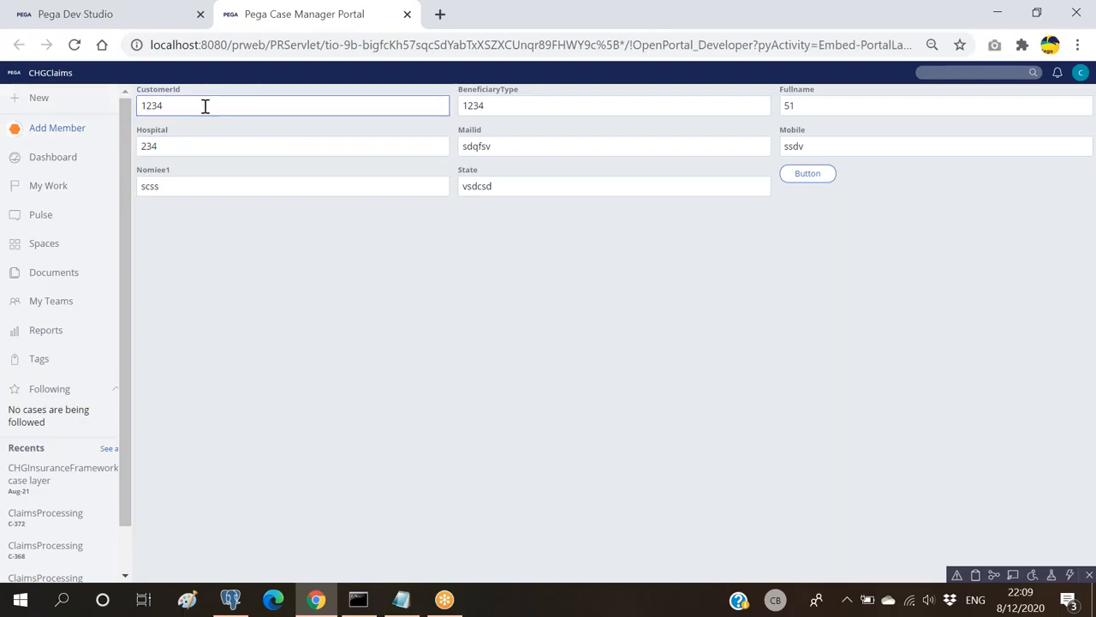
{"action": "key", "text": "BackSpace"}
{"action": "key", "text": "BackSpace"}
{"action": "key", "text": "BackSpace"}
{"action": "key", "text": "BackSpace"}
{"action": "type", "text": "99999"}
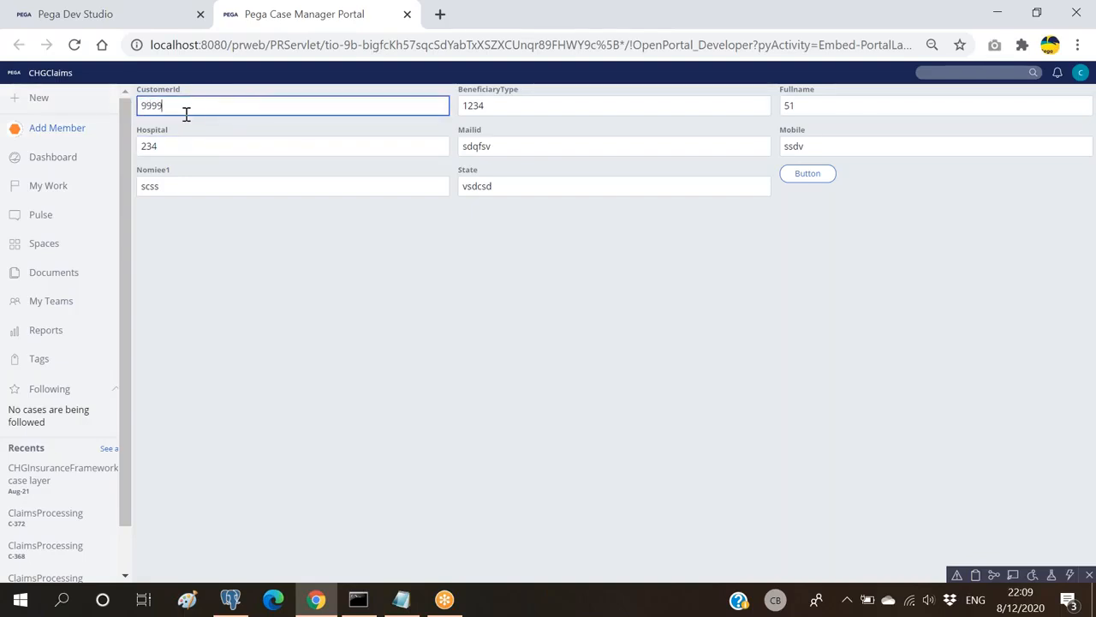
{"action": "left_click", "coordinate": [797, 174]}
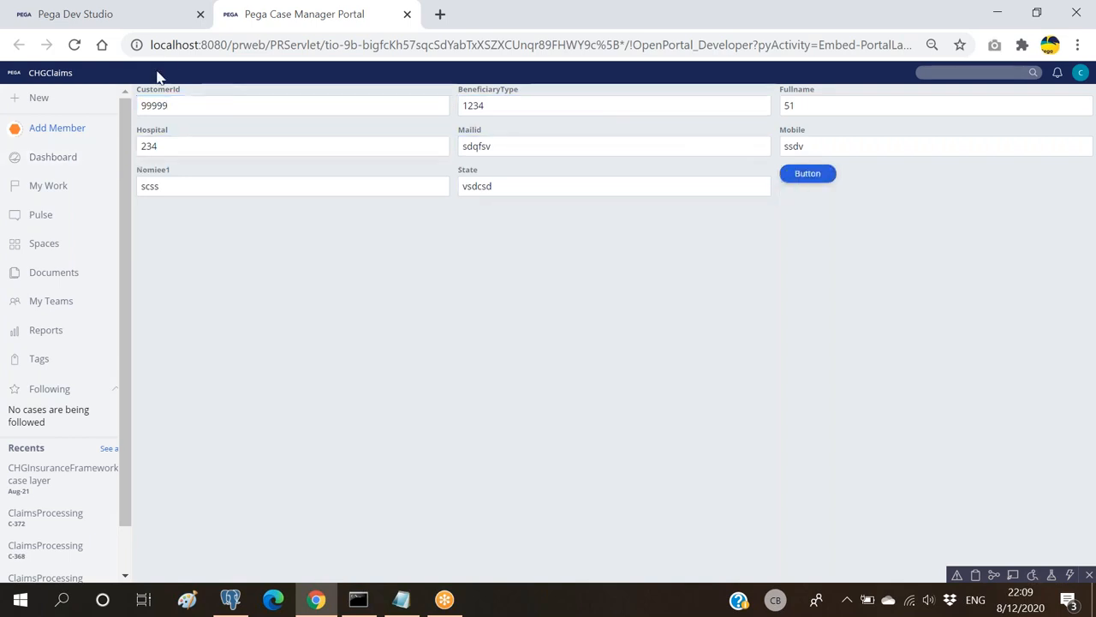
Switch to Dev Studio, refresh the SaveCustDetials records and examine the rows for the submitted members
{"action": "left_click", "coordinate": [135, 15]}
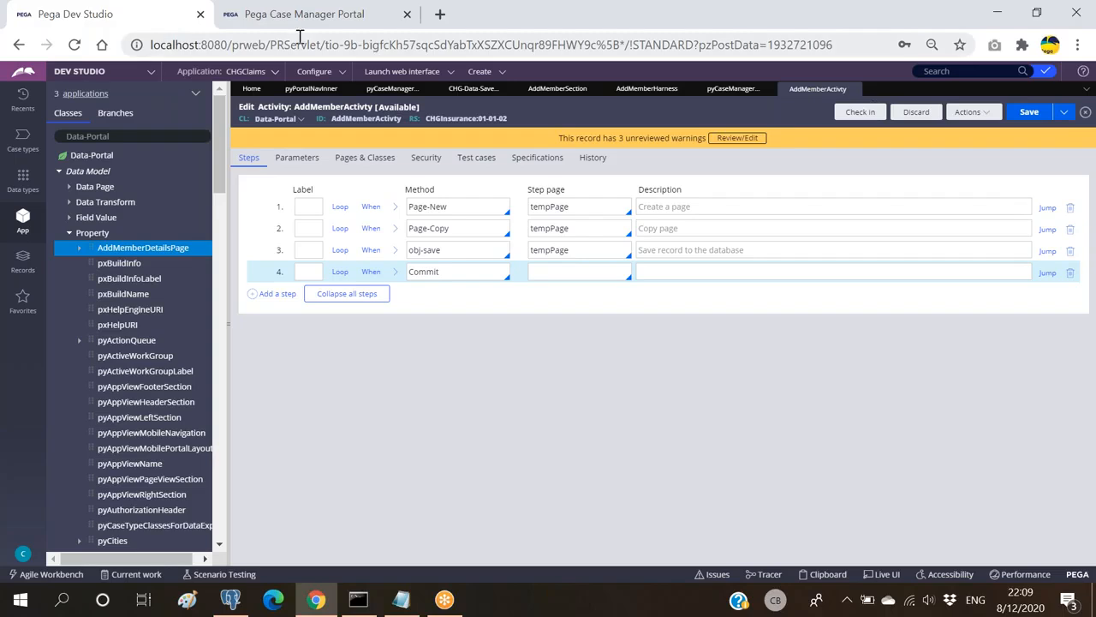
{"action": "left_click", "coordinate": [473, 89]}
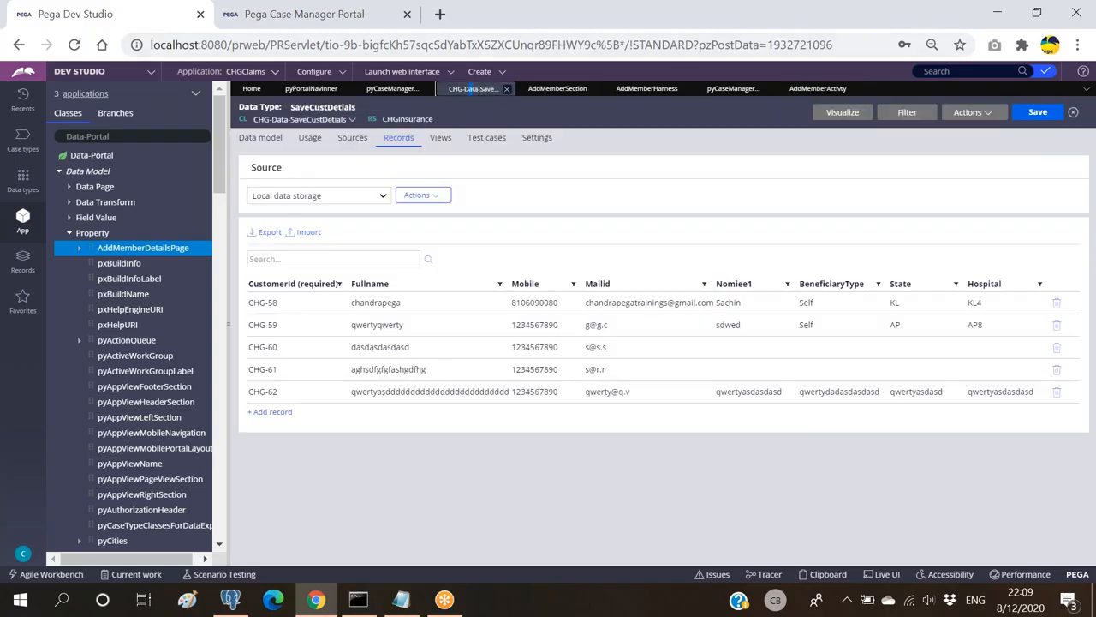
{"action": "left_click", "coordinate": [987, 118]}
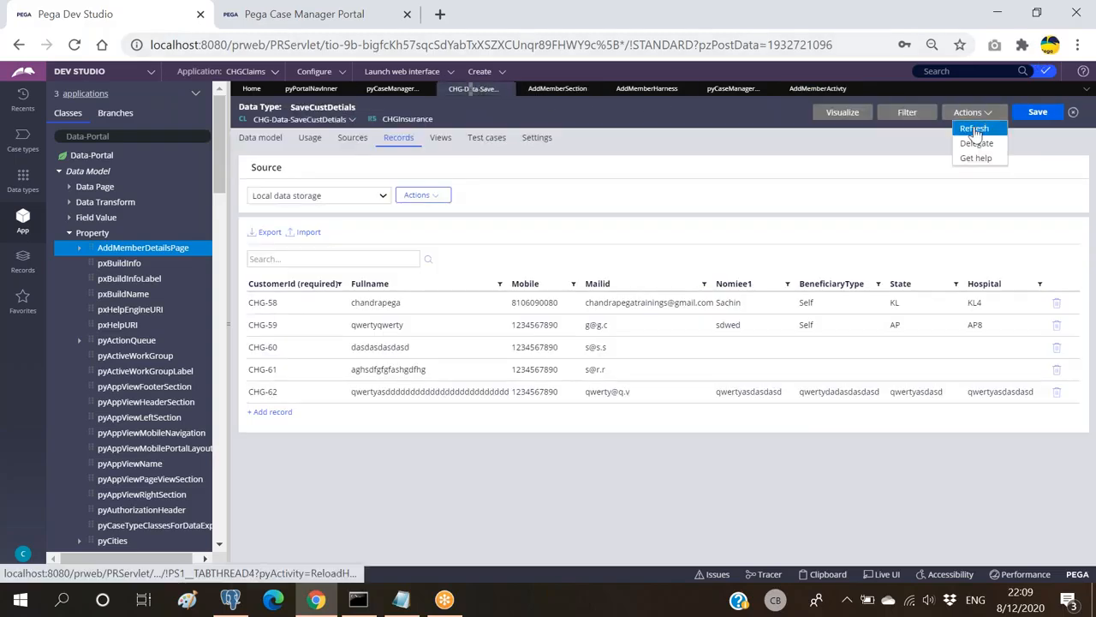
{"action": "left_click", "coordinate": [975, 129]}
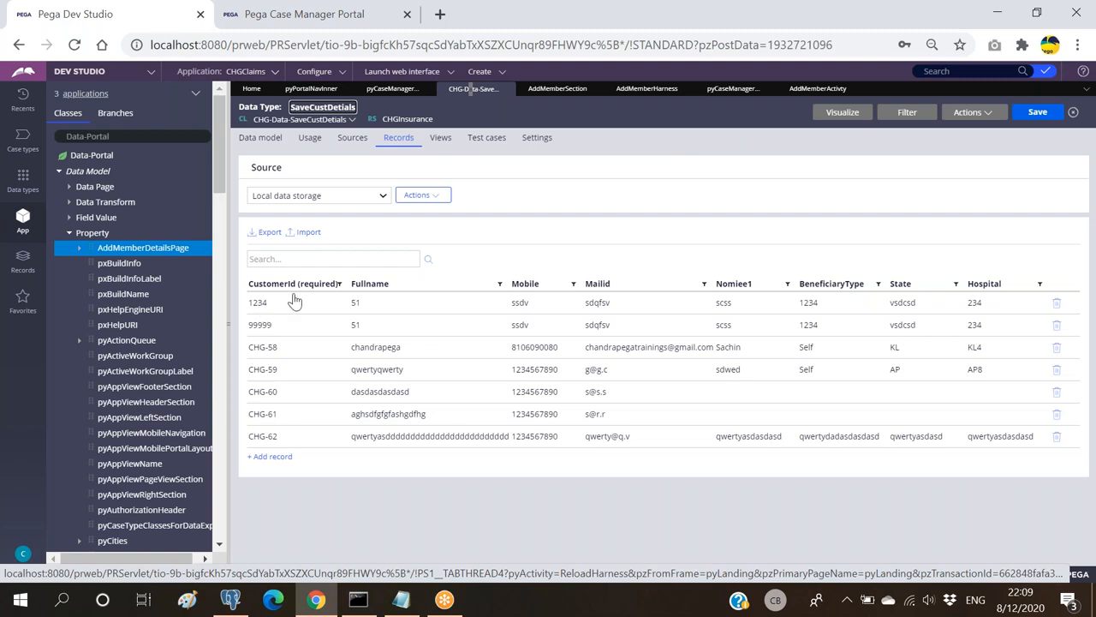
{"action": "left_click_drag", "start_coordinate": [251, 332], "coordinate": [1013, 333]}
{"action": "left_click", "coordinate": [1009, 313]}
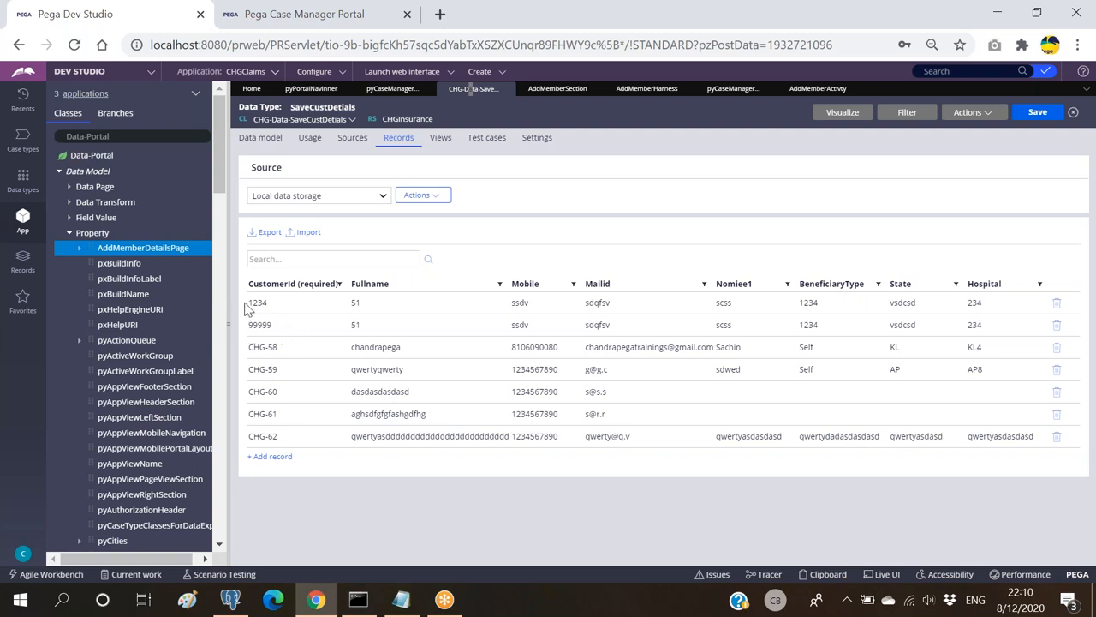
{"action": "left_click_drag", "start_coordinate": [246, 309], "coordinate": [997, 316]}
{"action": "left_click", "coordinate": [887, 201]}
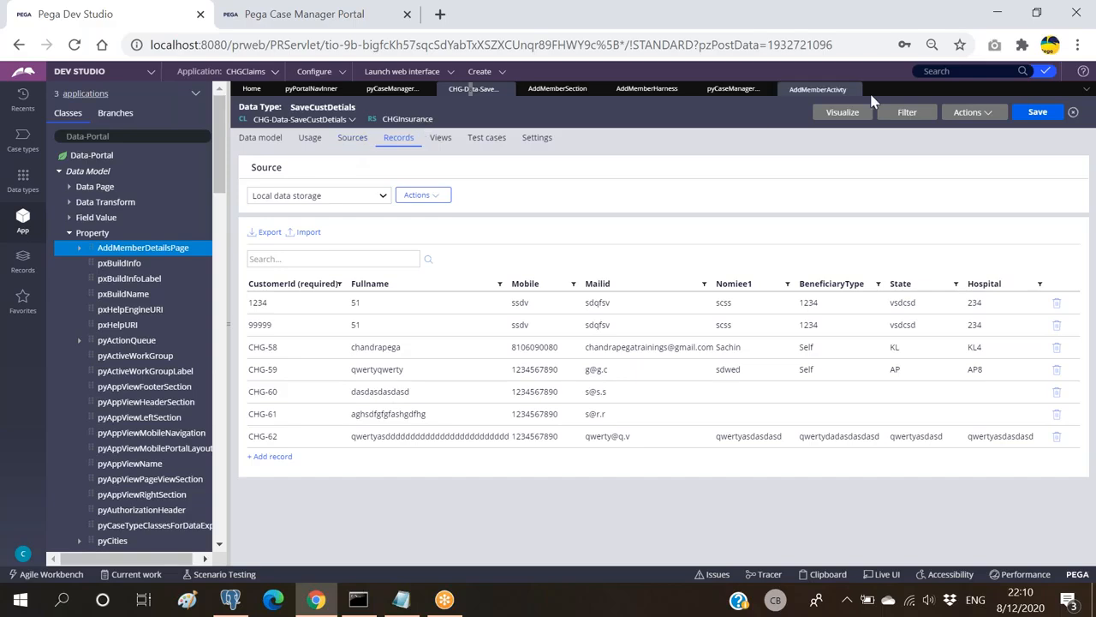
From AddMemberActivty, search the rules for commitwitherr and view the inheritance of the activity's Data-Portal class
{"action": "left_click", "coordinate": [817, 91]}
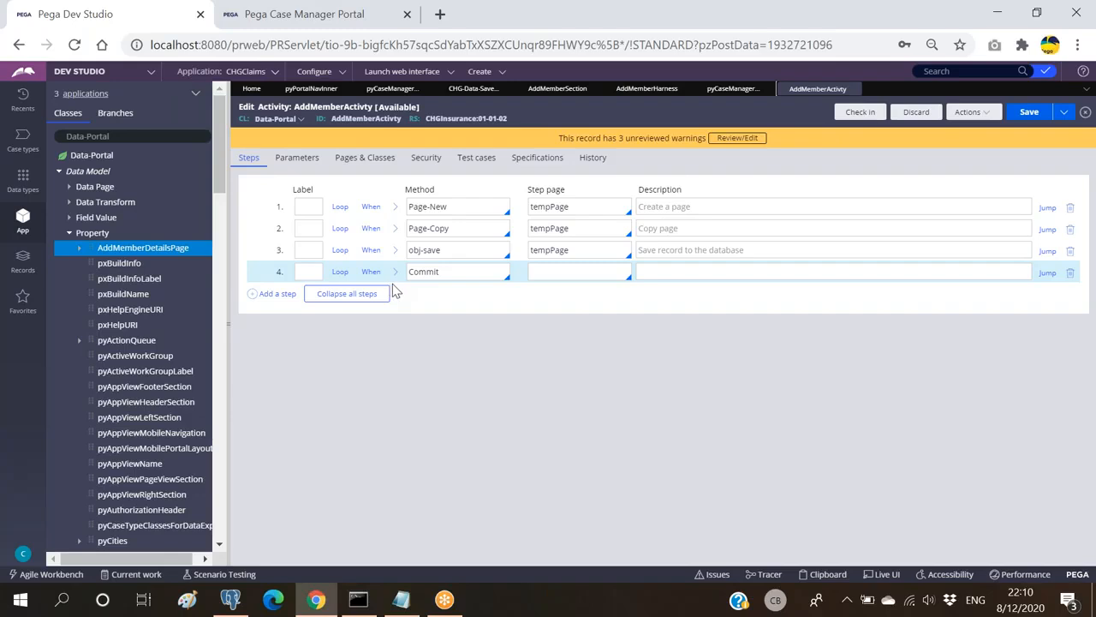
{"action": "left_click", "coordinate": [454, 273]}
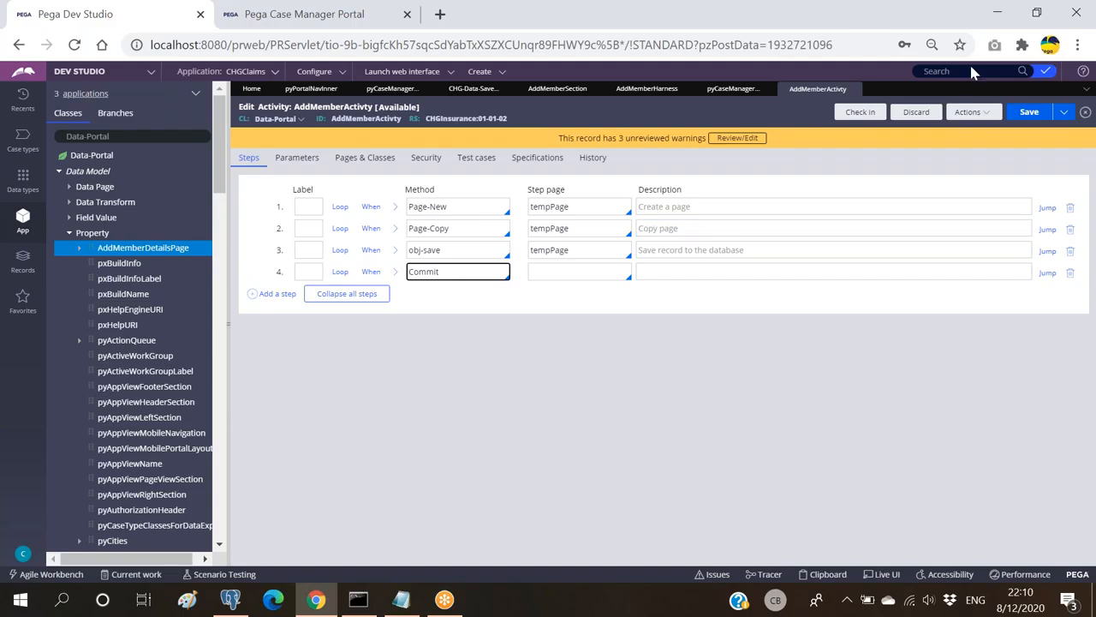
{"action": "left_click", "coordinate": [972, 71]}
{"action": "type", "text": "commitwitherr"}
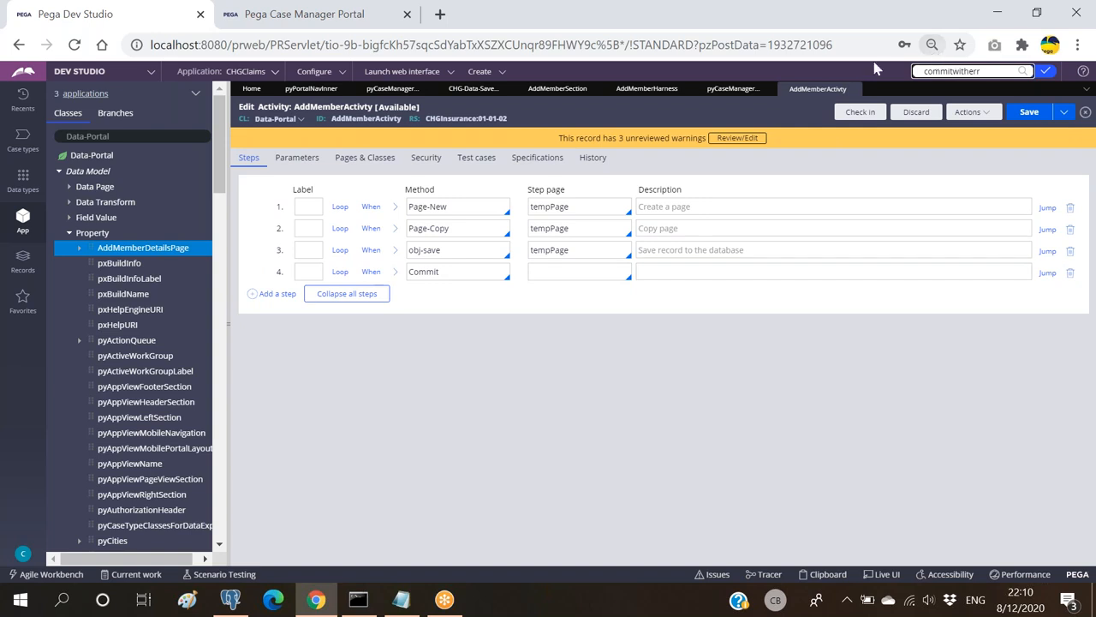
{"action": "key", "text": "Return"}
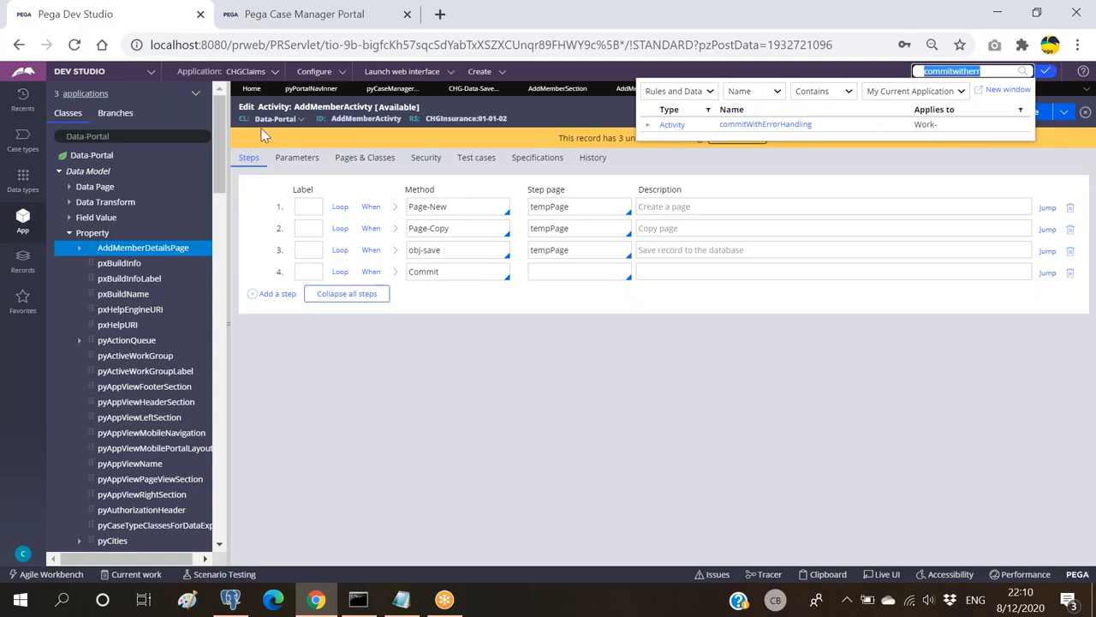
{"action": "left_click", "coordinate": [302, 120]}
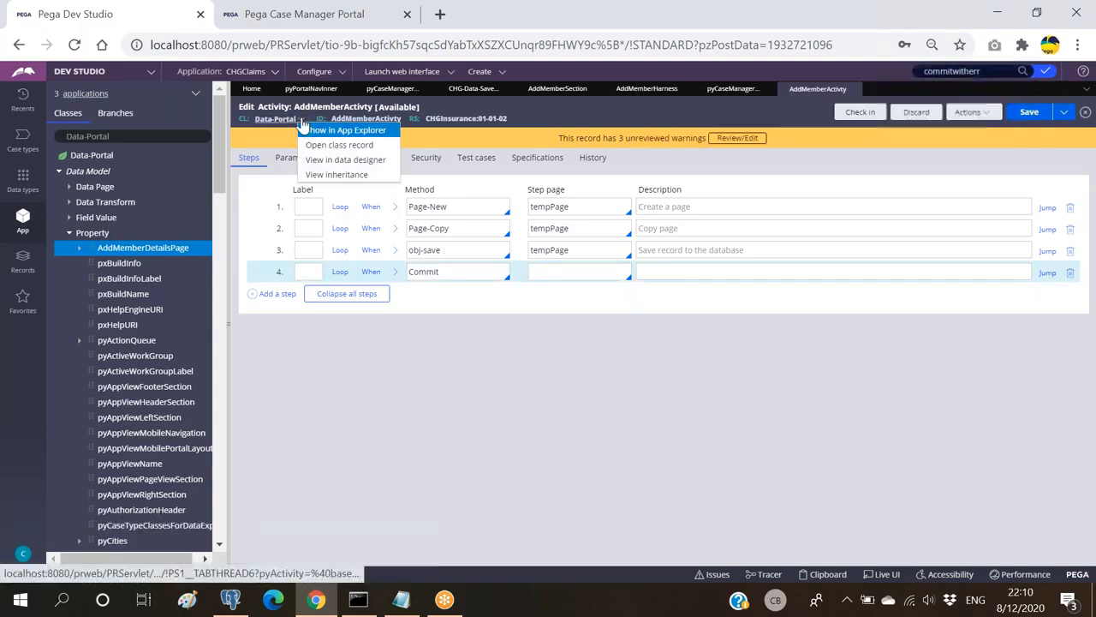
{"action": "left_click", "coordinate": [342, 176]}
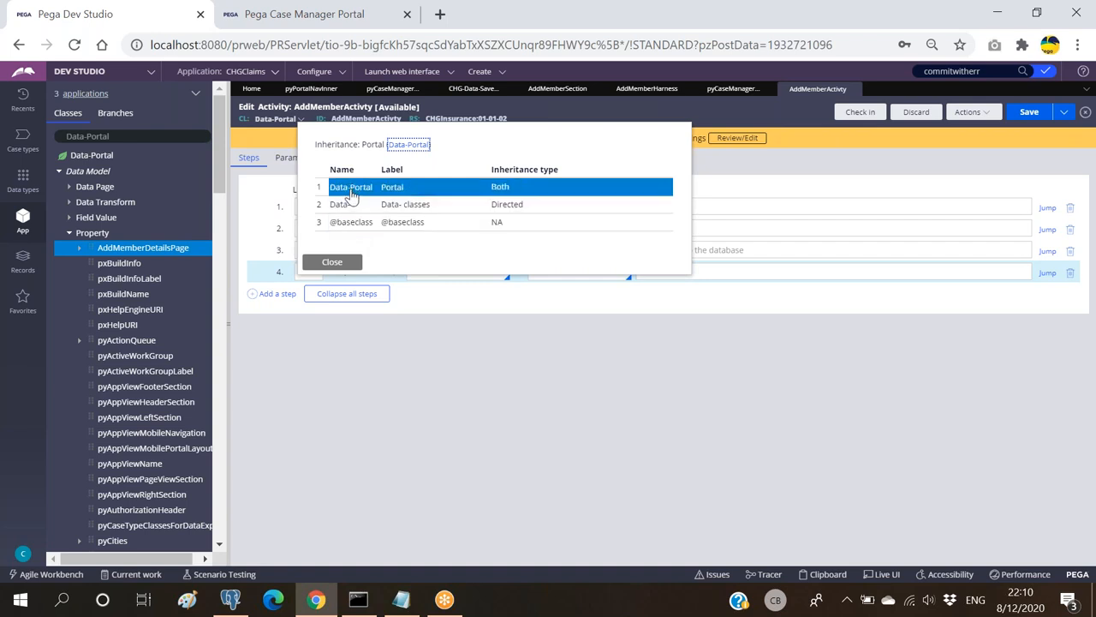
{"action": "left_click", "coordinate": [767, 114]}
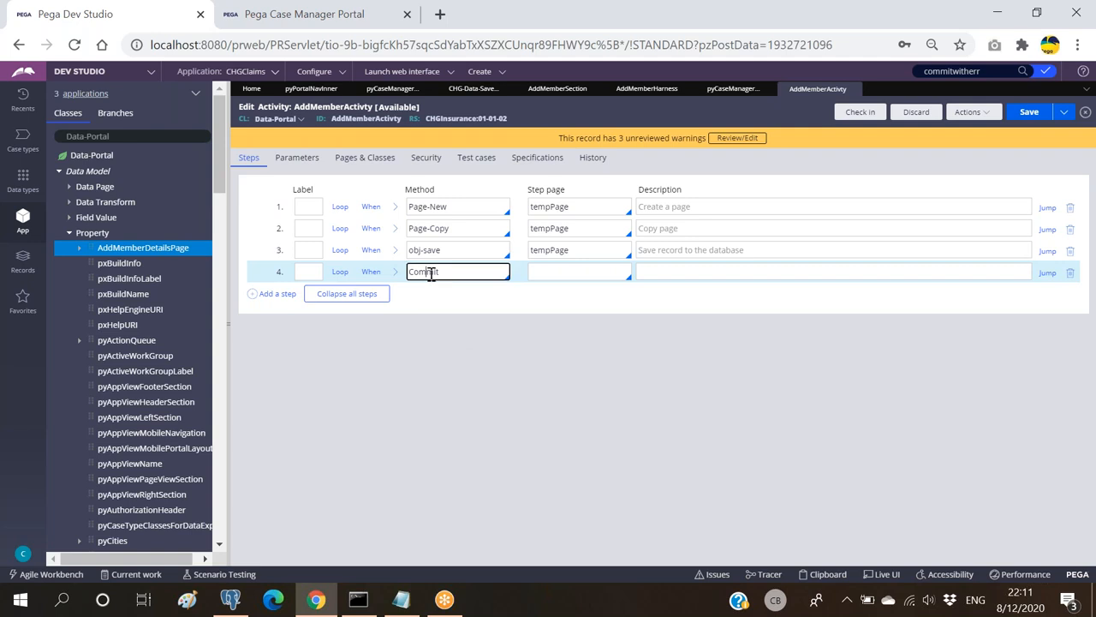
Replace the Commit method in step 4 of AddMemberActivty with Call Work-.commitWithErrorHandling and save the activity
{"action": "double_click", "coordinate": [431, 272]}
{"action": "key", "text": "BackSpace"}
{"action": "type", "text": "Call"}
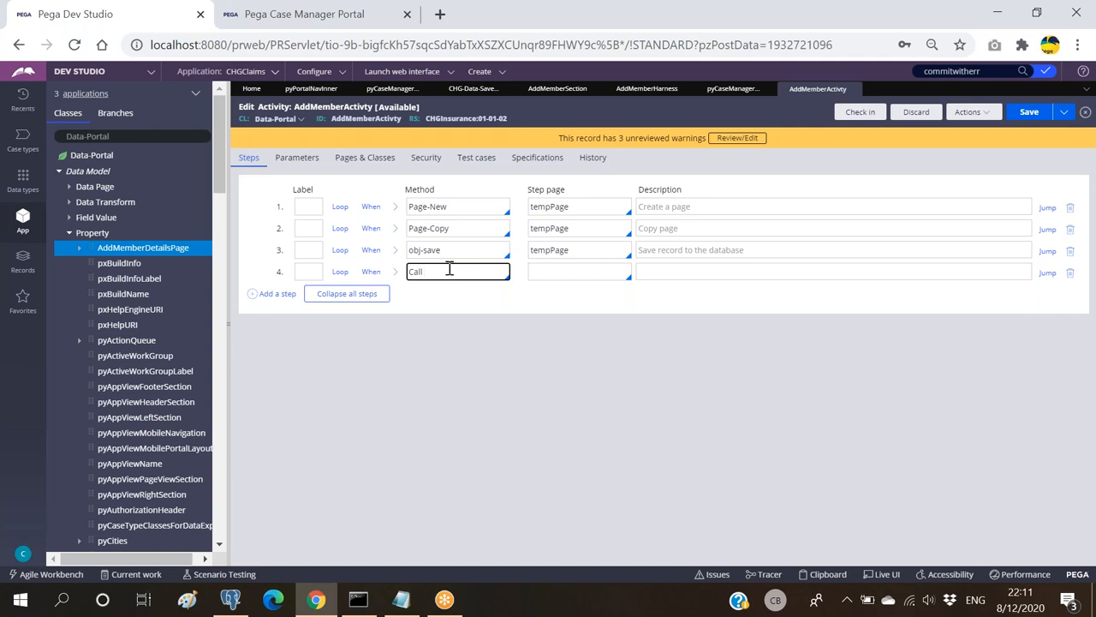
{"action": "type", "text": "Work-"}
{"action": "left_click", "coordinate": [997, 68]}
{"action": "key", "text": "Return"}
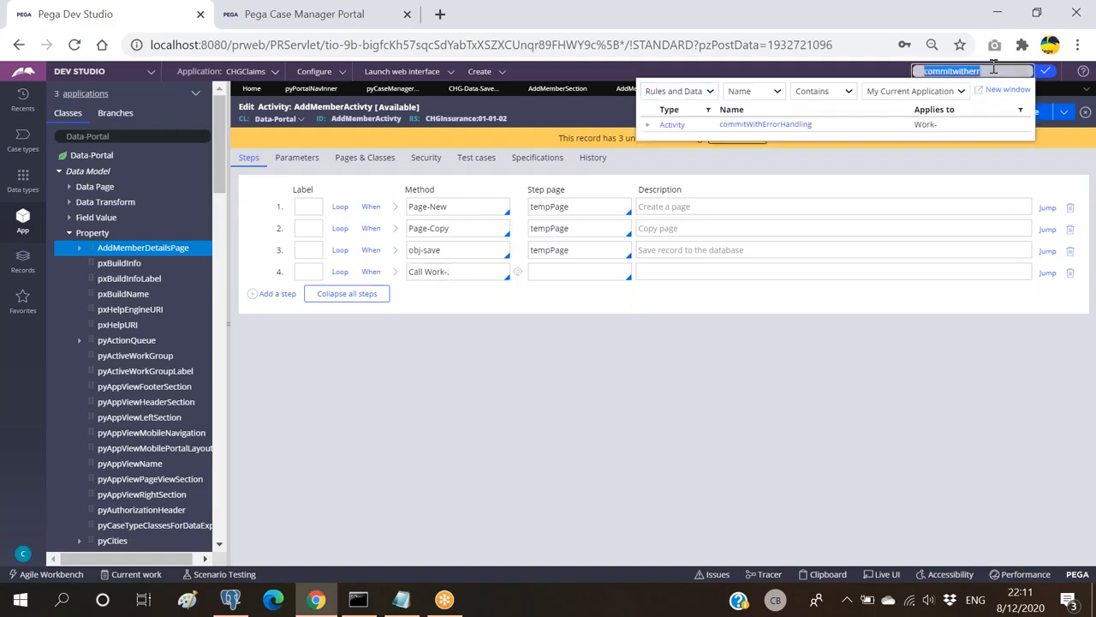
{"action": "left_click_drag", "start_coordinate": [832, 127], "coordinate": [719, 124]}
{"action": "key", "text": "ctrl+c"}
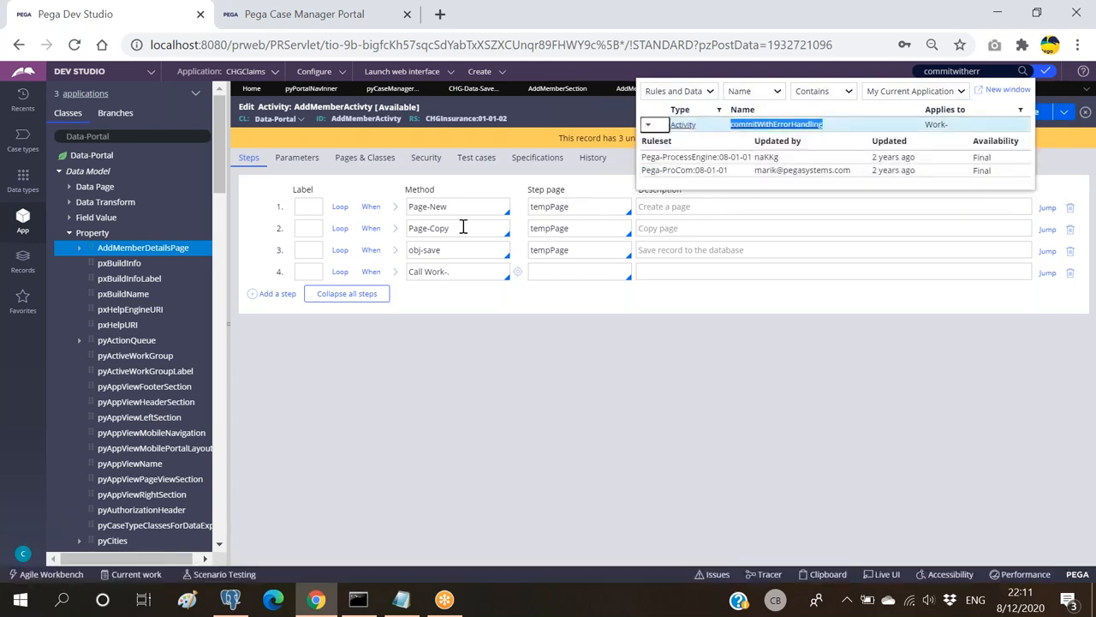
{"action": "left_click", "coordinate": [473, 270]}
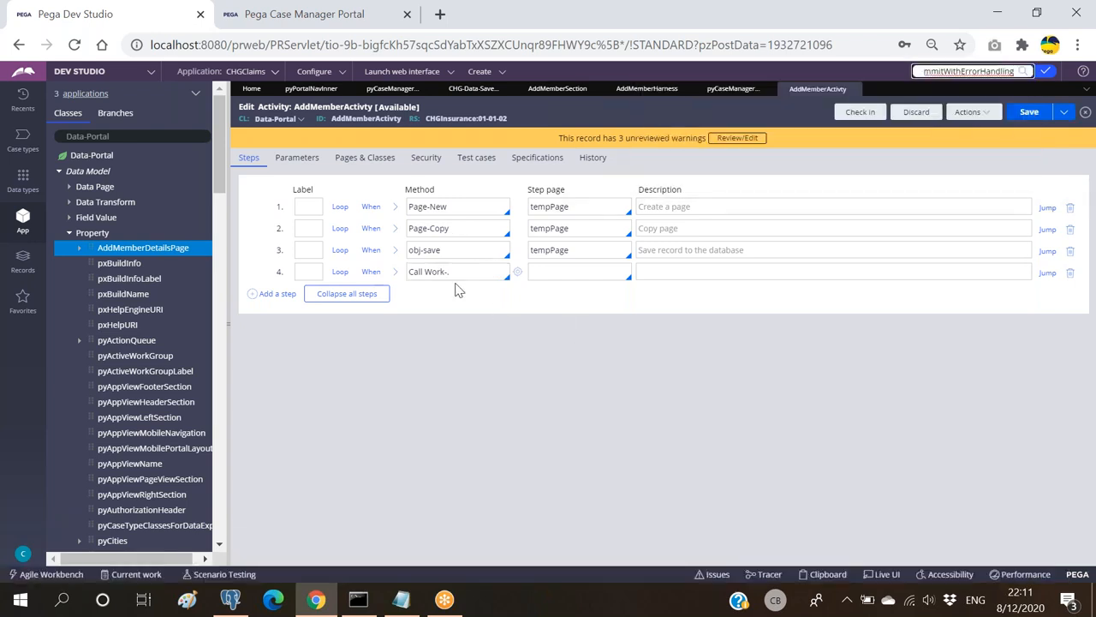
{"action": "left_click", "coordinate": [468, 273]}
{"action": "key", "text": "ctrl+v"}
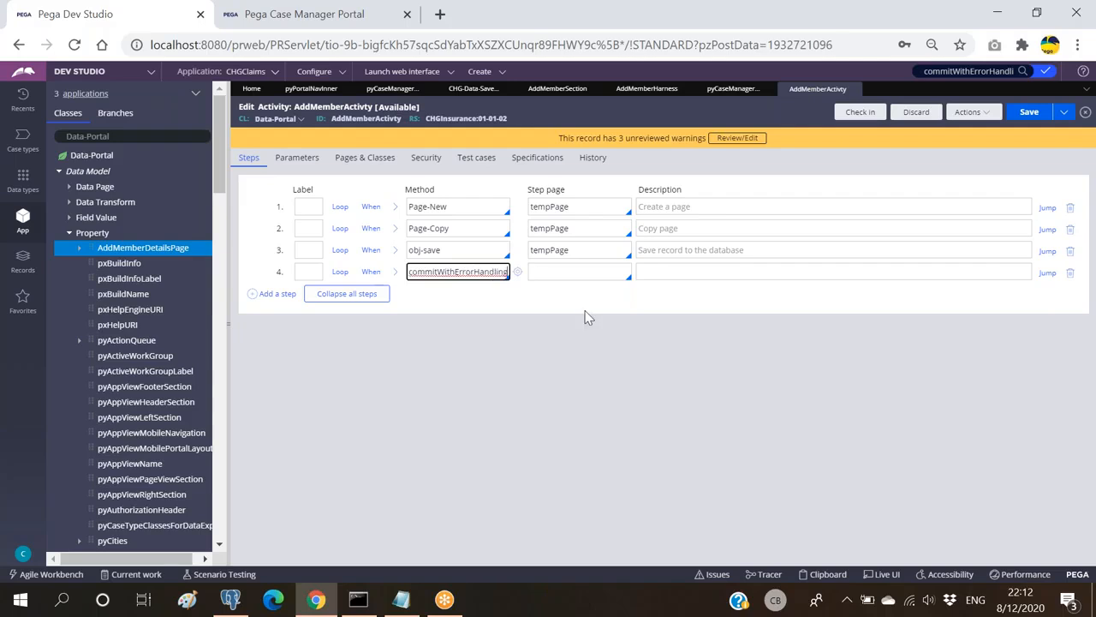
{"action": "left_click", "coordinate": [1028, 112]}
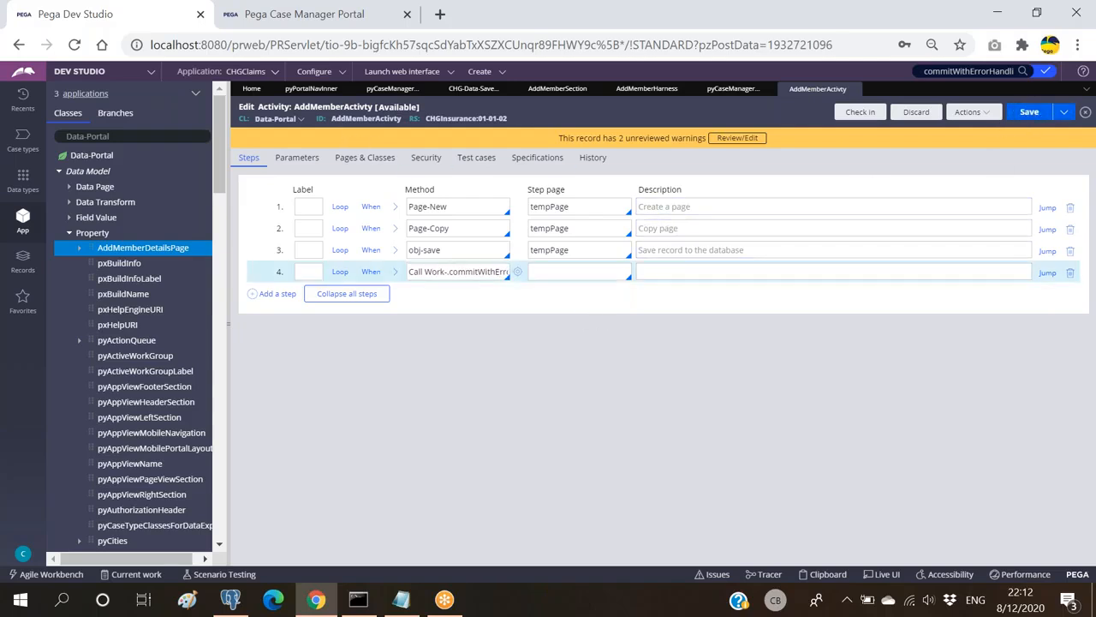
Reload the Case Manager portal's Add Member form and enter a test CustomerId and full name, BeneficiaryType xvds and Hospital sdfsf
{"action": "left_click", "coordinate": [320, 17]}
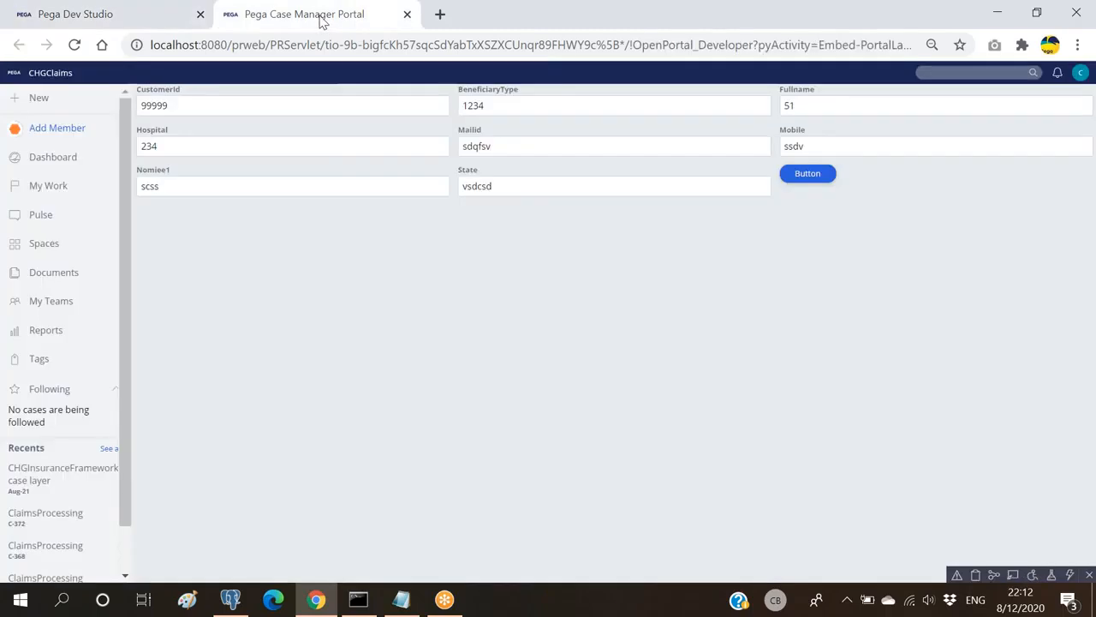
{"action": "left_click", "coordinate": [74, 44]}
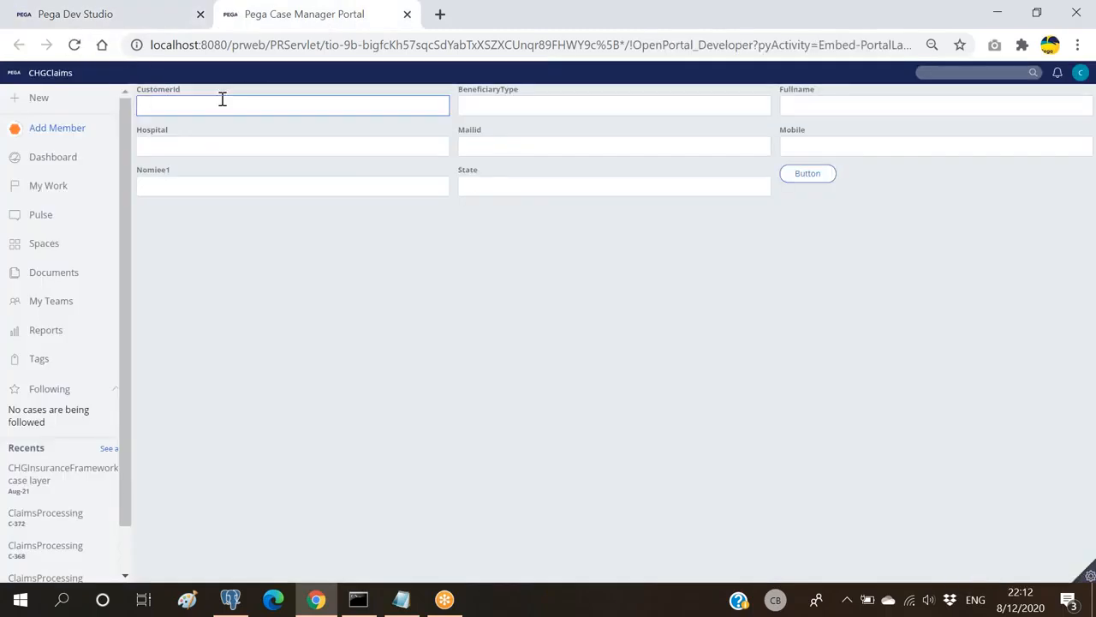
{"action": "left_click", "coordinate": [184, 106]}
{"action": "type", "text": "1111111111111111"}
{"action": "left_click", "coordinate": [538, 106]}
{"action": "type", "text": "xvds"}
{"action": "left_click", "coordinate": [825, 106]}
{"action": "type", "text": "dsdfsdf"}
{"action": "left_click", "coordinate": [299, 151]}
{"action": "type", "text": "sdfsf"}
Fill in the test mail ID, mobile and nominee, set State to sdfdsf, and submit the member details
{"action": "left_click", "coordinate": [543, 146]}
{"action": "type", "text": "sdfsf"}
{"action": "left_click", "coordinate": [795, 147]}
{"action": "type", "text": "sfsdfs"}
{"action": "left_click", "coordinate": [603, 183]}
{"action": "type", "text": "sdfdsf"}
{"action": "left_click", "coordinate": [255, 183]}
{"action": "type", "text": "sdfsdf"}
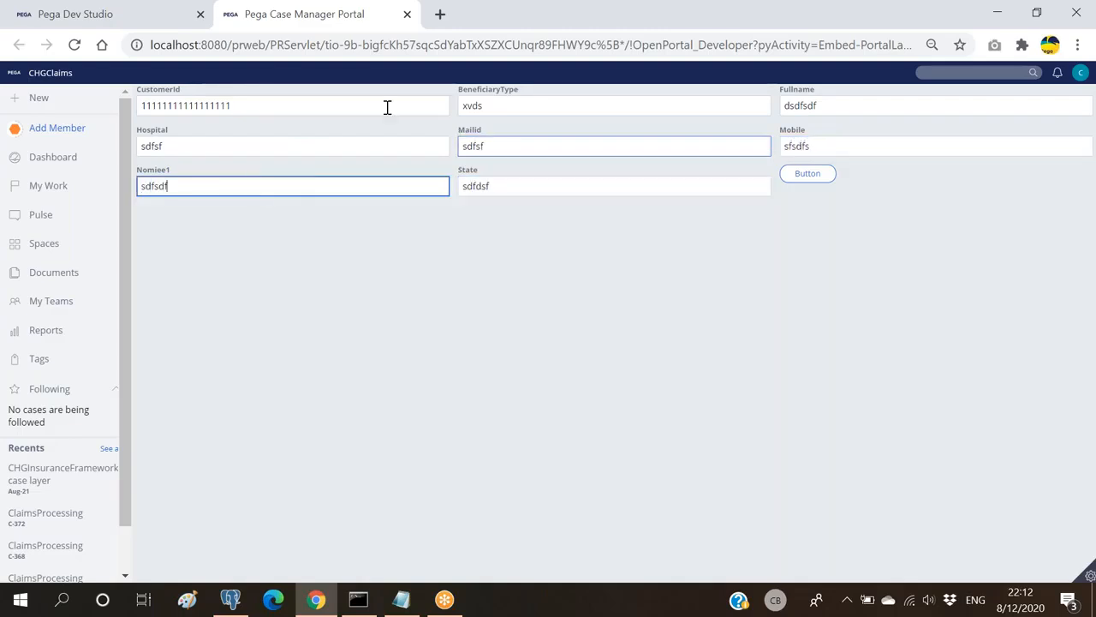
{"action": "left_click", "coordinate": [807, 183]}
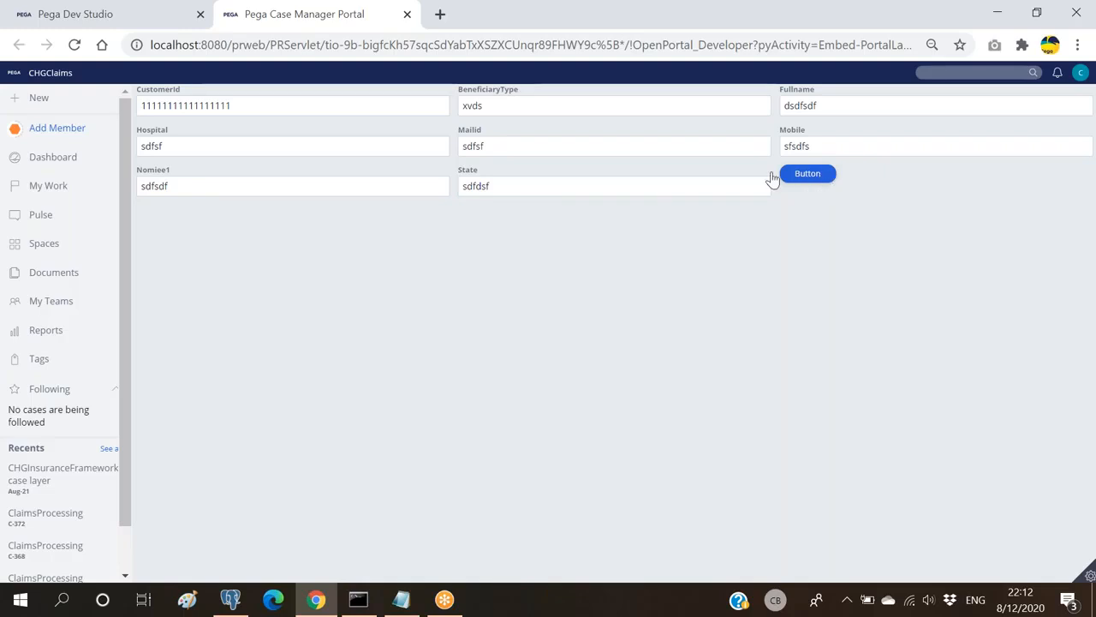
Switch to Dev Studio, refresh the SaveCustDetials records and check for the newly submitted member
{"action": "left_click", "coordinate": [100, 15]}
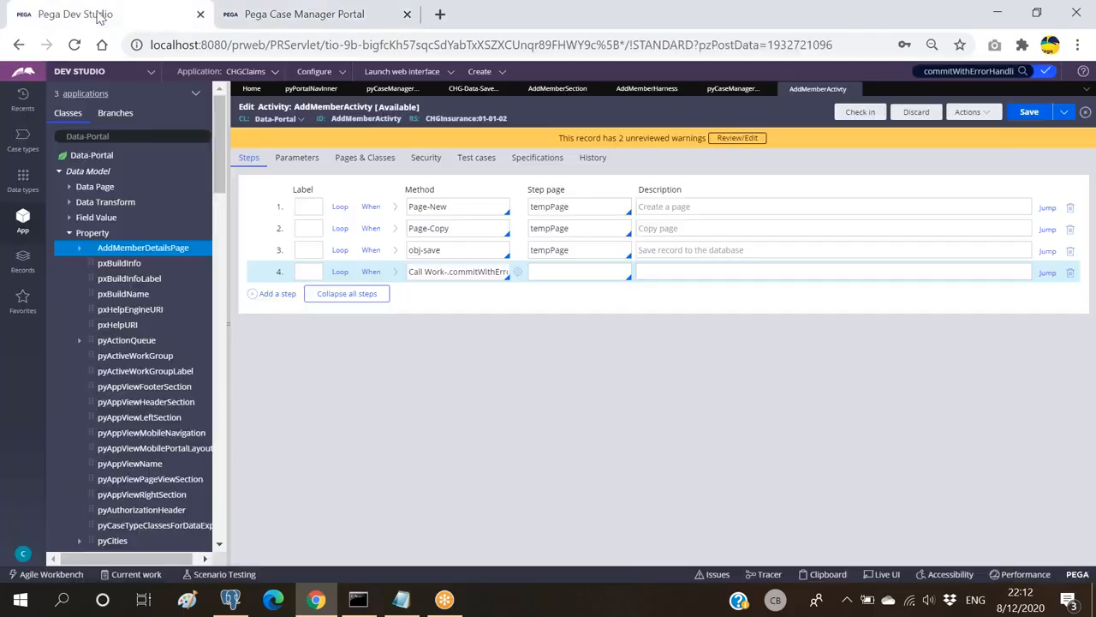
{"action": "left_click", "coordinate": [730, 89]}
{"action": "left_click", "coordinate": [644, 91]}
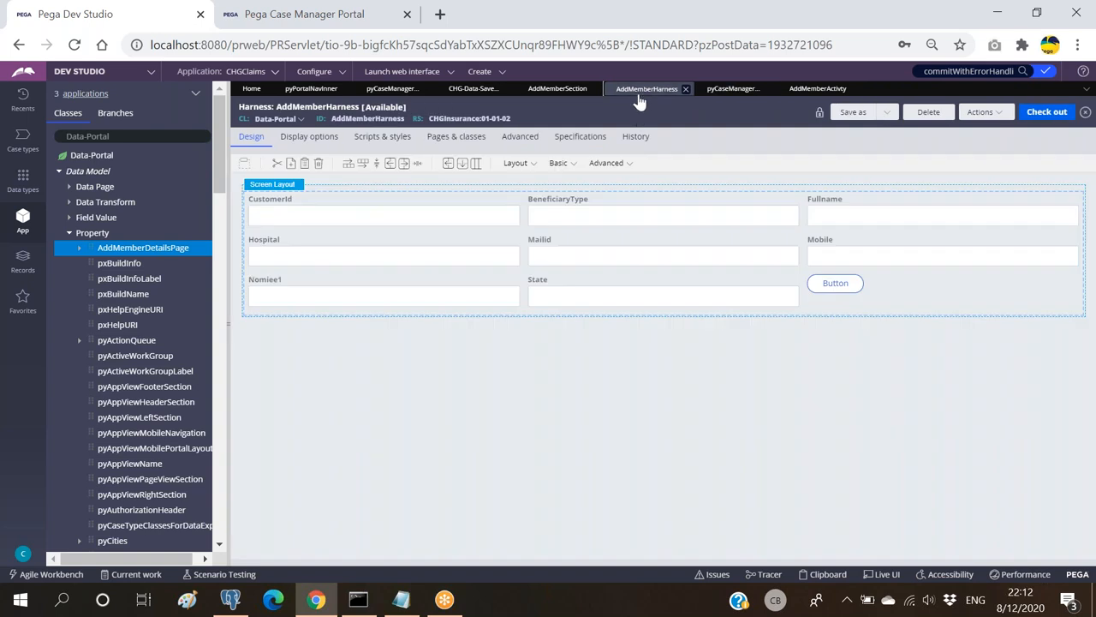
{"action": "left_click", "coordinate": [467, 91]}
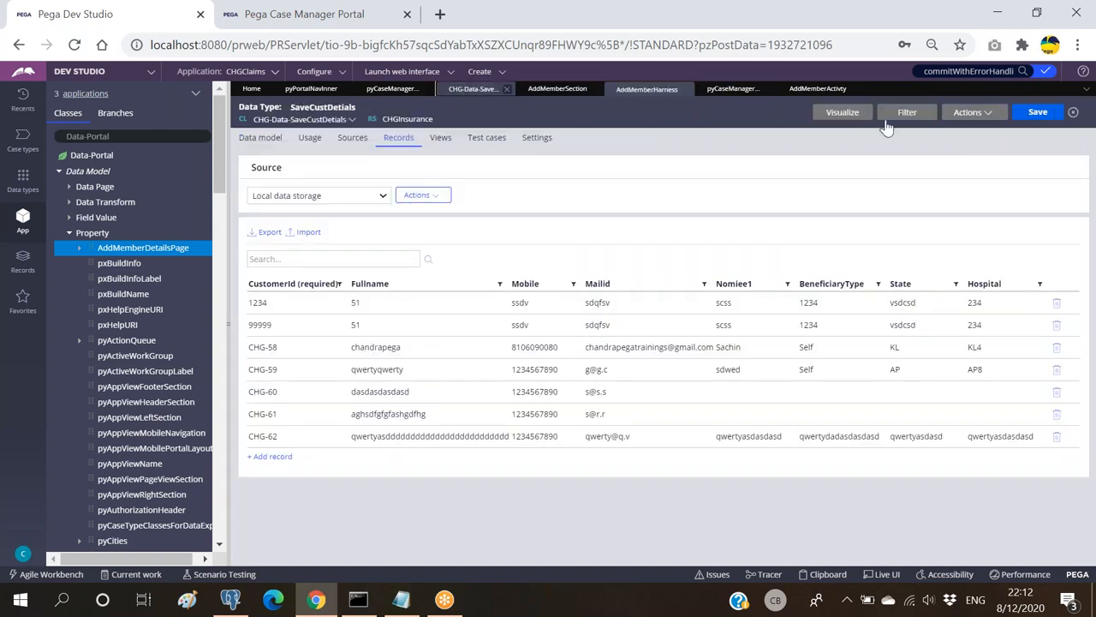
{"action": "left_click", "coordinate": [970, 113]}
{"action": "left_click", "coordinate": [975, 129]}
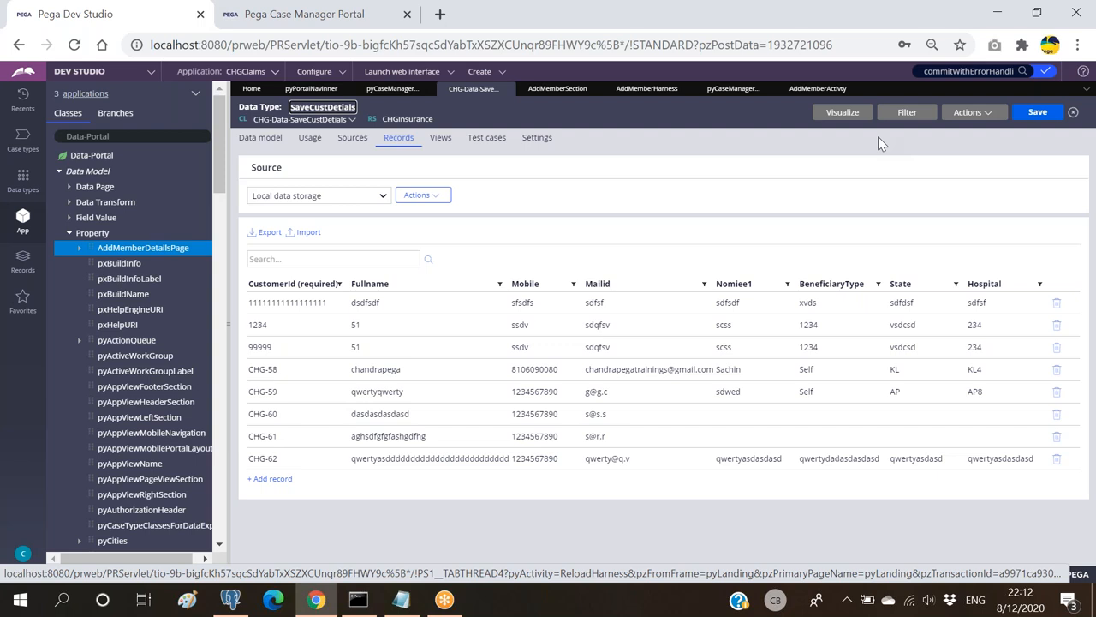
{"action": "left_click", "coordinate": [297, 23]}
{"action": "left_click", "coordinate": [73, 14]}
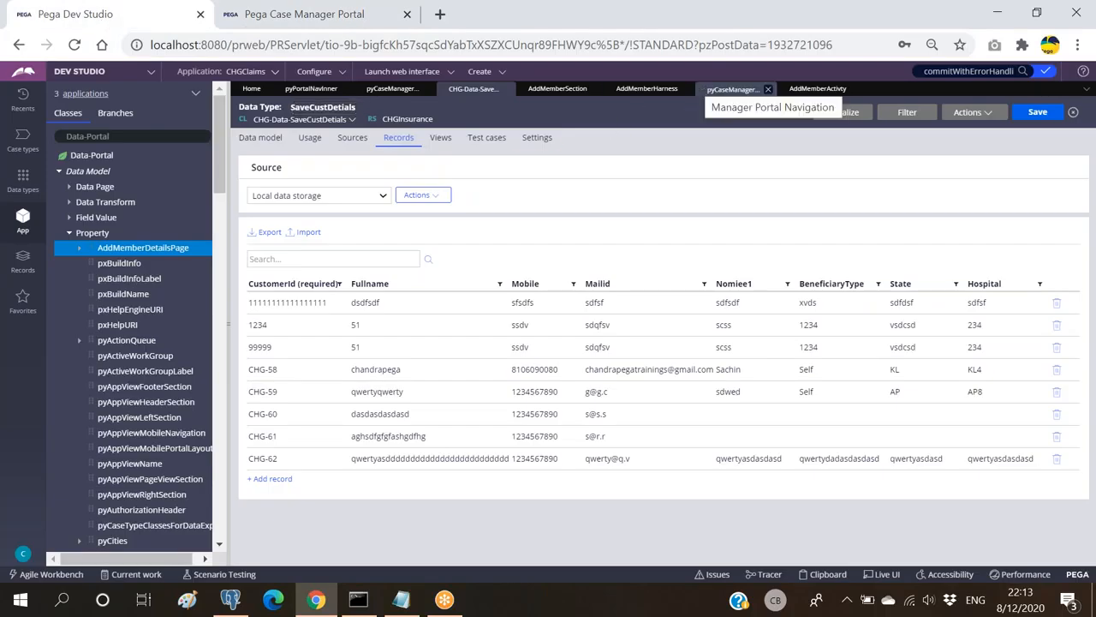
Collapse the Data-Portal class's Data Model and close all open rules, discarding the remaining Manager Portal Navigation
{"action": "left_click", "coordinate": [60, 171]}
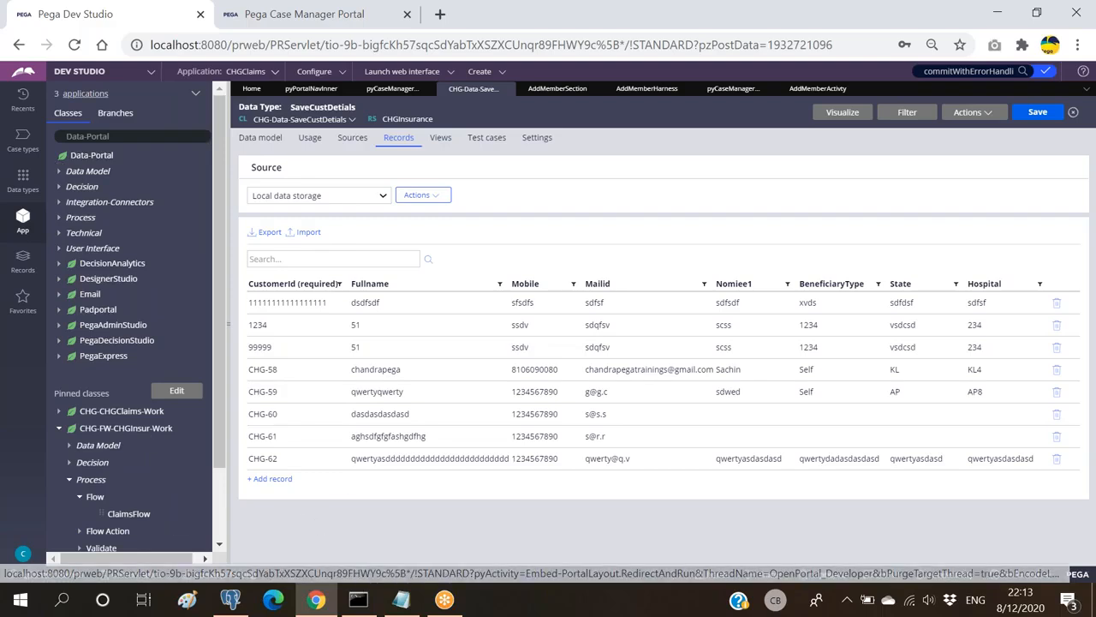
{"action": "left_click", "coordinate": [1086, 90]}
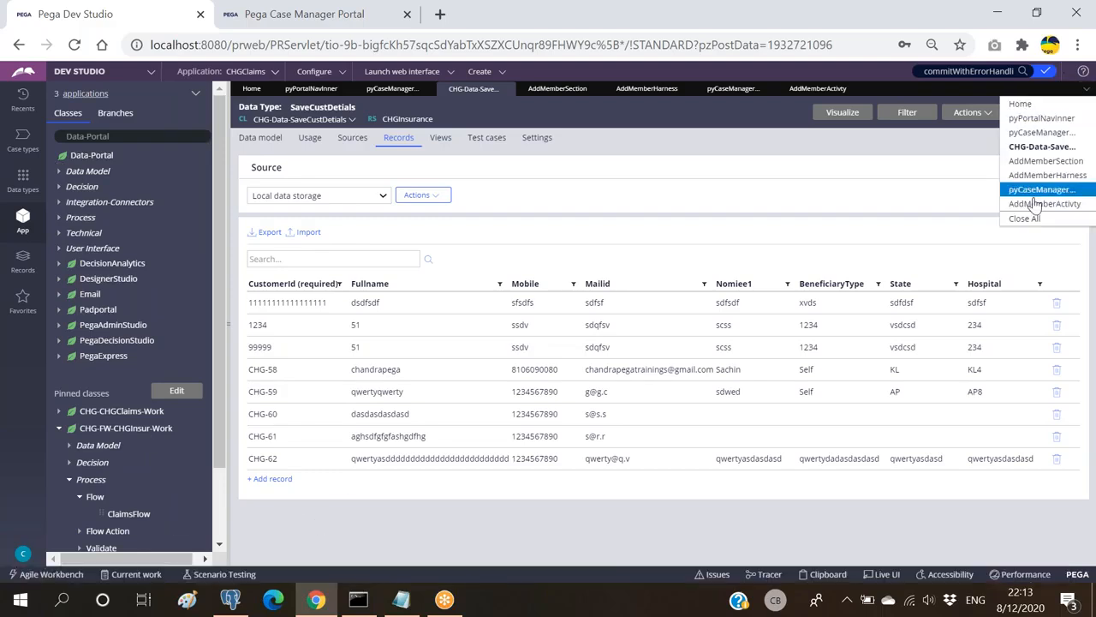
{"action": "left_click", "coordinate": [1026, 220]}
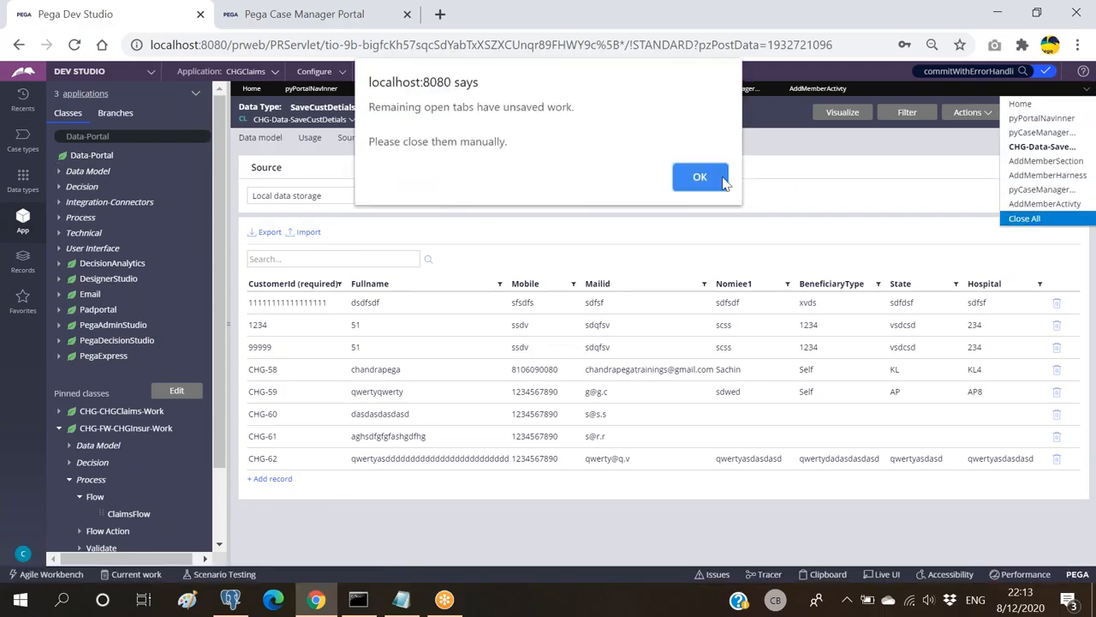
{"action": "left_click", "coordinate": [701, 173]}
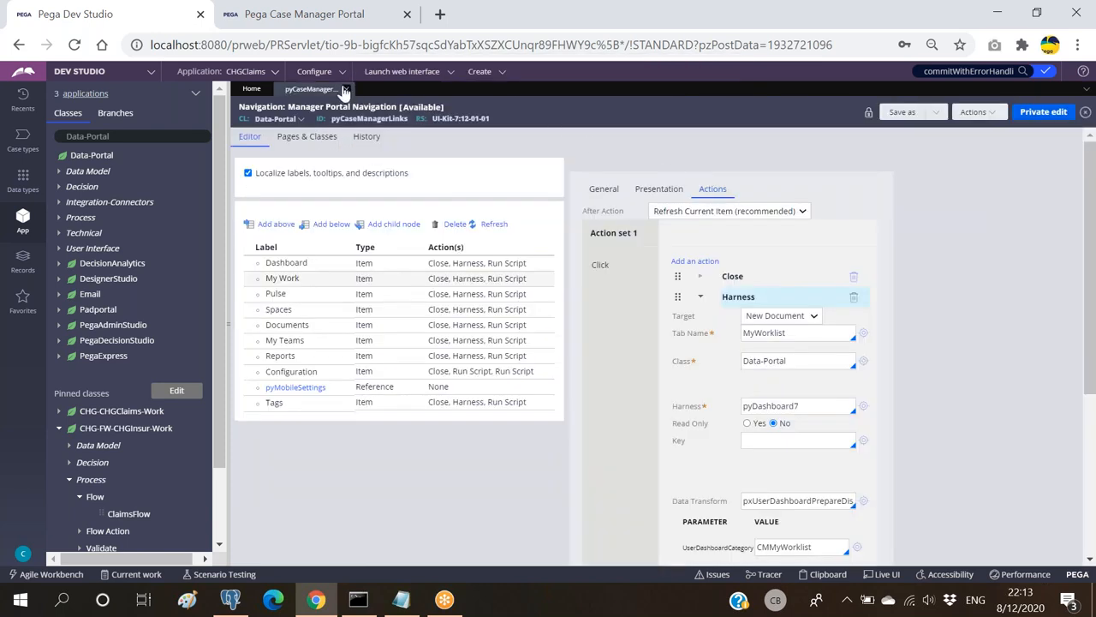
{"action": "left_click", "coordinate": [346, 89]}
{"action": "left_click", "coordinate": [814, 358]}
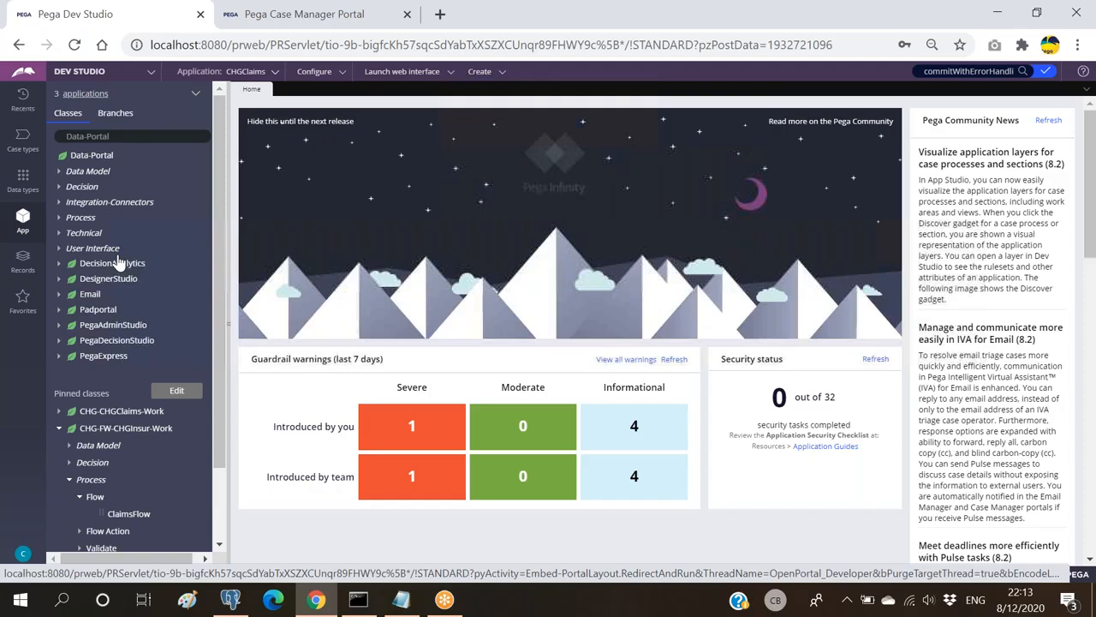
Open ClaimsFlow from the CHG-FW-CHGInsur-Work class and examine the first assignments in its diagram
{"action": "scroll", "coordinate": [115, 261], "scroll_direction": "down", "scroll_amount": 1}
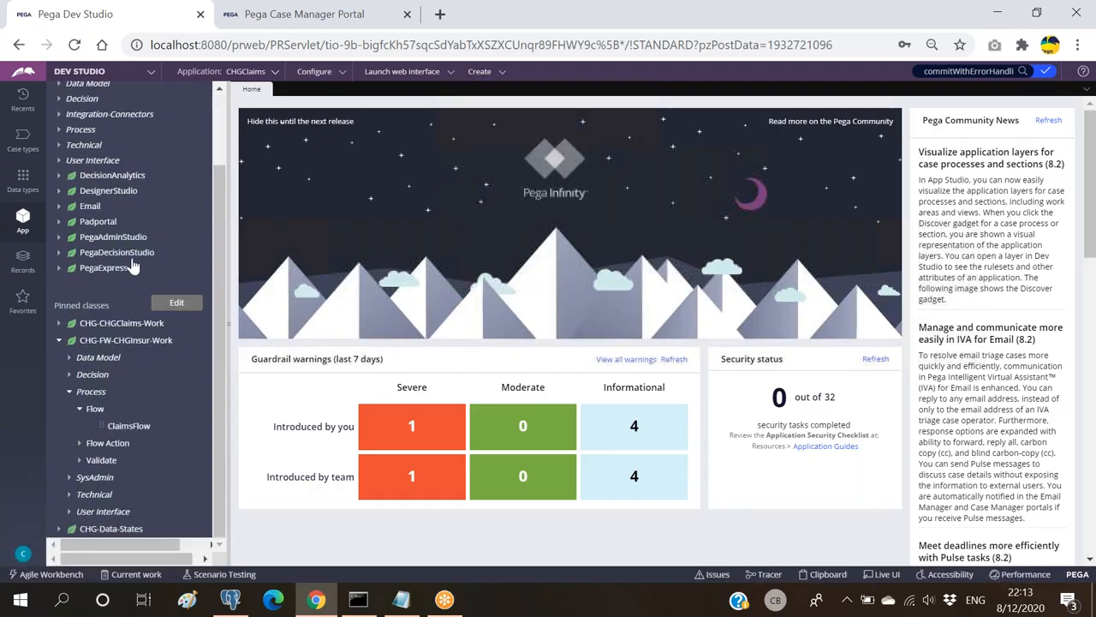
{"action": "left_click", "coordinate": [129, 425]}
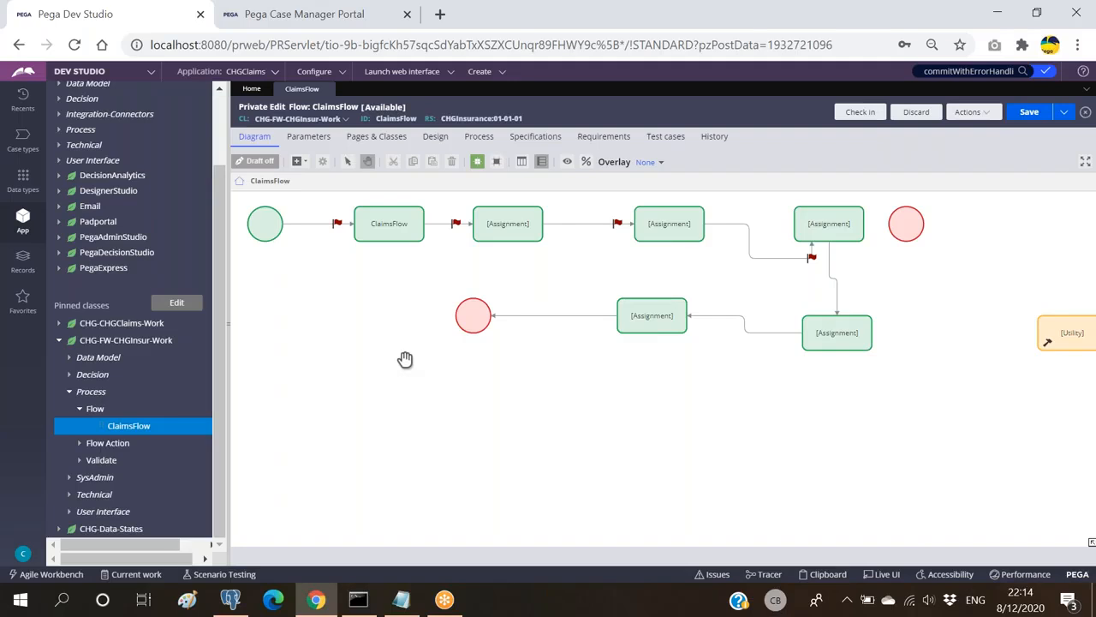
{"action": "left_click", "coordinate": [512, 221]}
{"action": "left_click", "coordinate": [485, 230]}
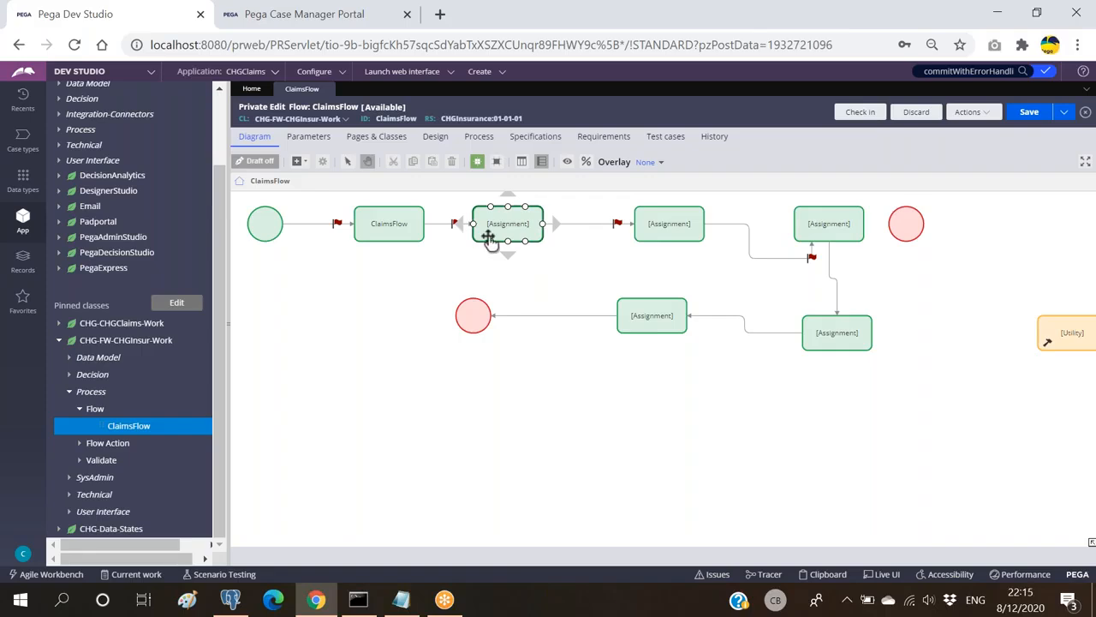
{"action": "left_click", "coordinate": [362, 216]}
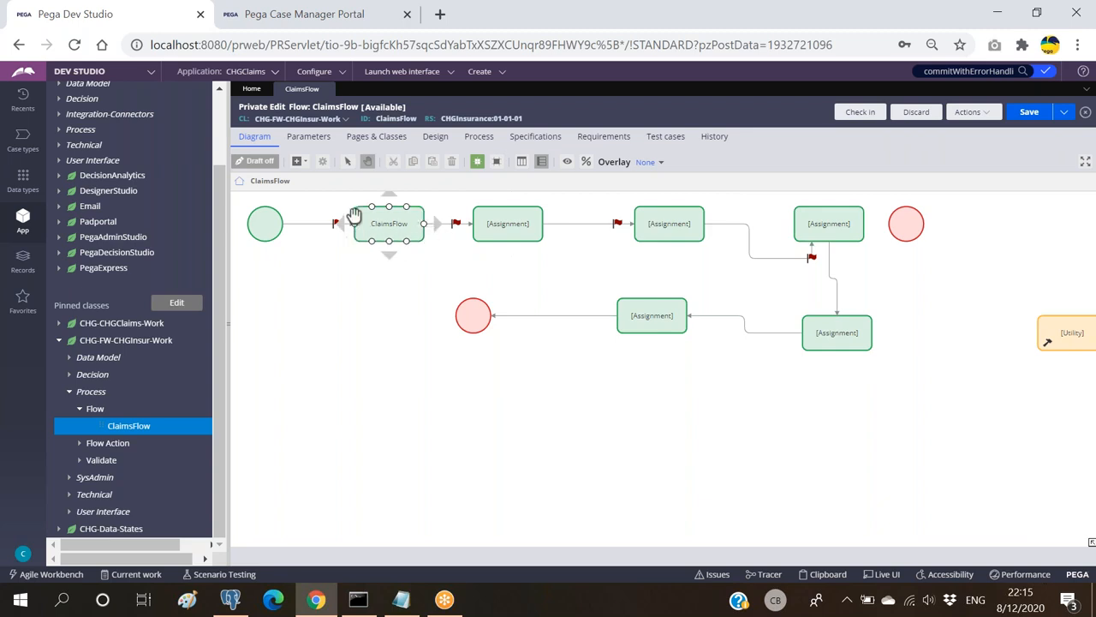
{"action": "left_click", "coordinate": [481, 214]}
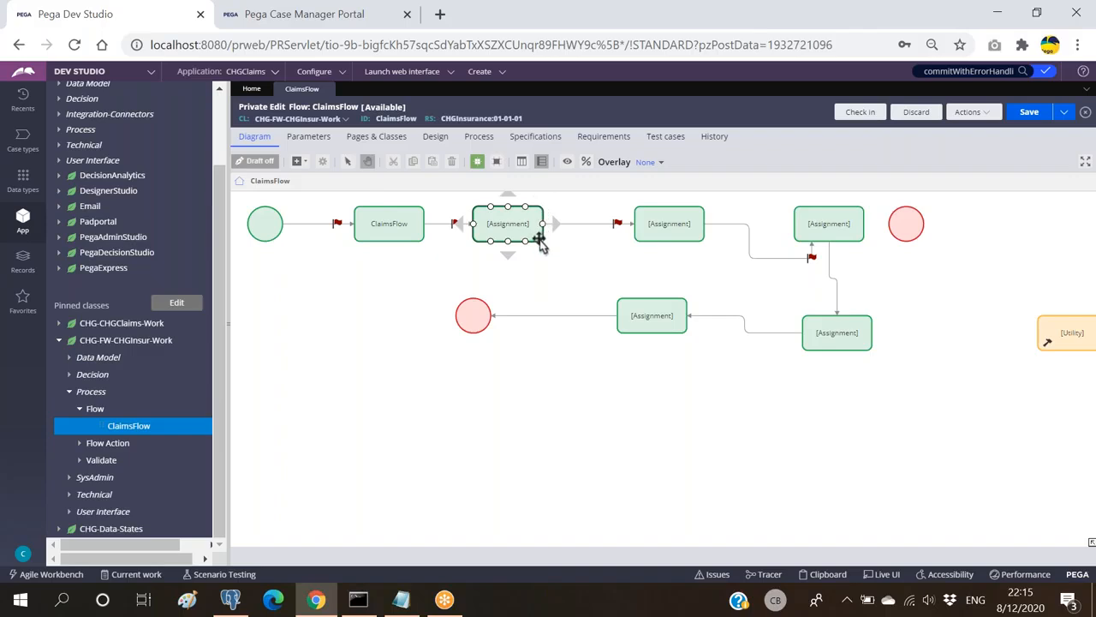
{"action": "left_click", "coordinate": [469, 293]}
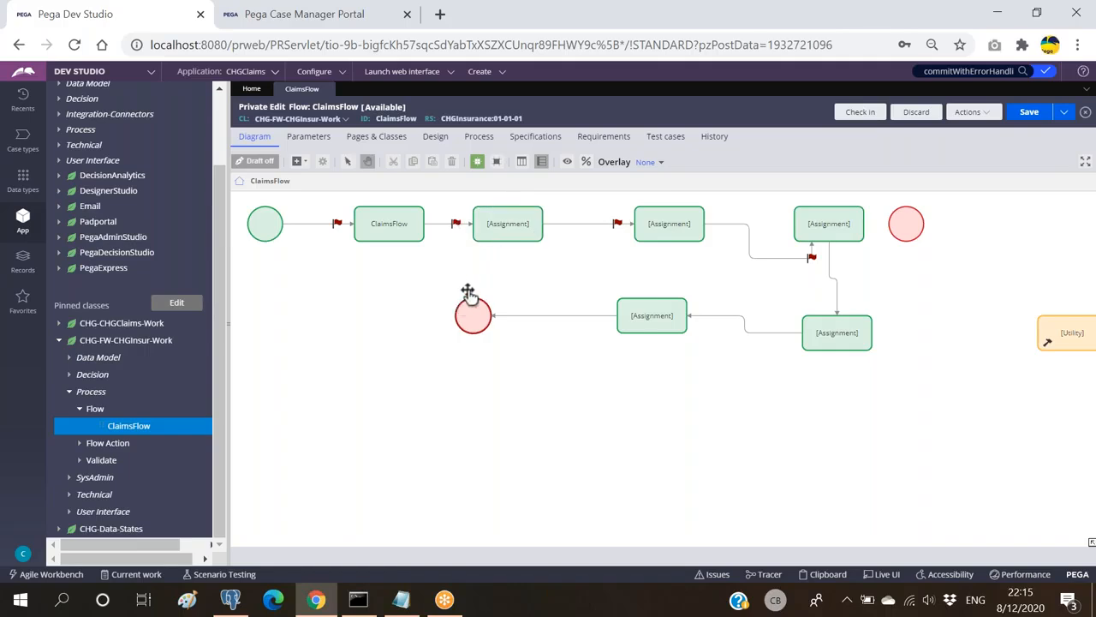
{"action": "left_click", "coordinate": [369, 219]}
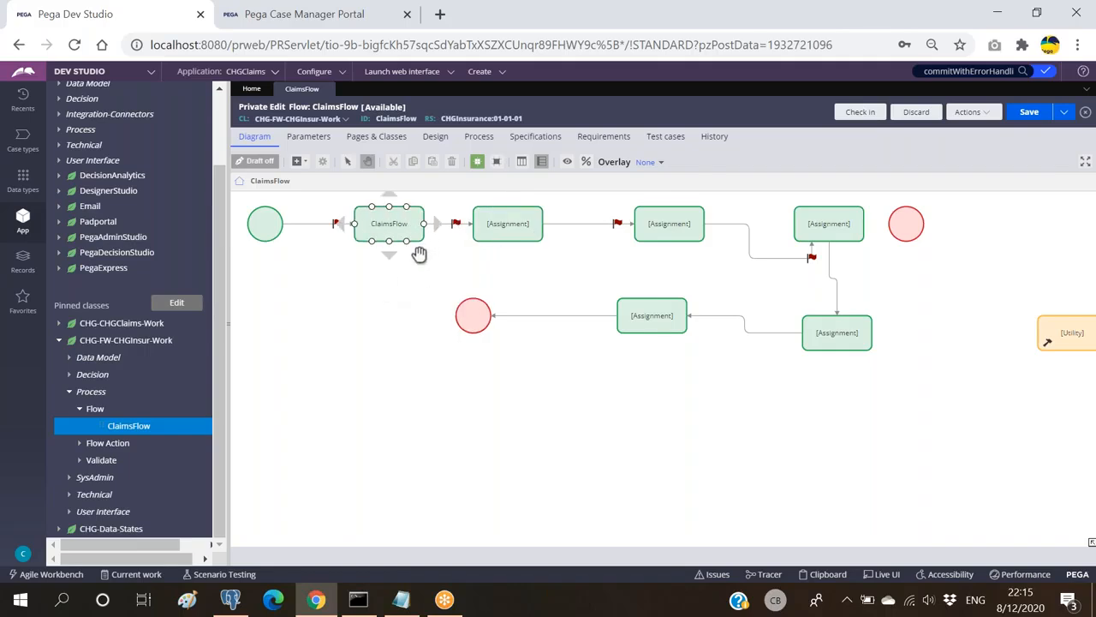
{"action": "left_click", "coordinate": [382, 292]}
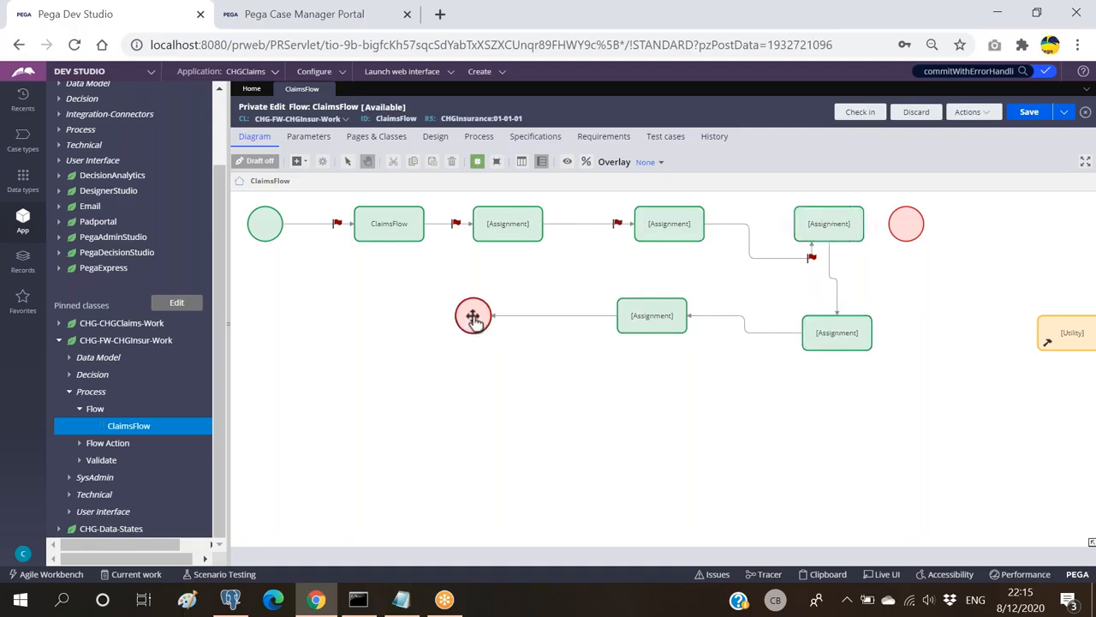
Move the lower end shape closer to the assignment connected to it and view the ClaimsFlow assignment's routing properties
{"action": "left_click_drag", "start_coordinate": [477, 317], "coordinate": [530, 317]}
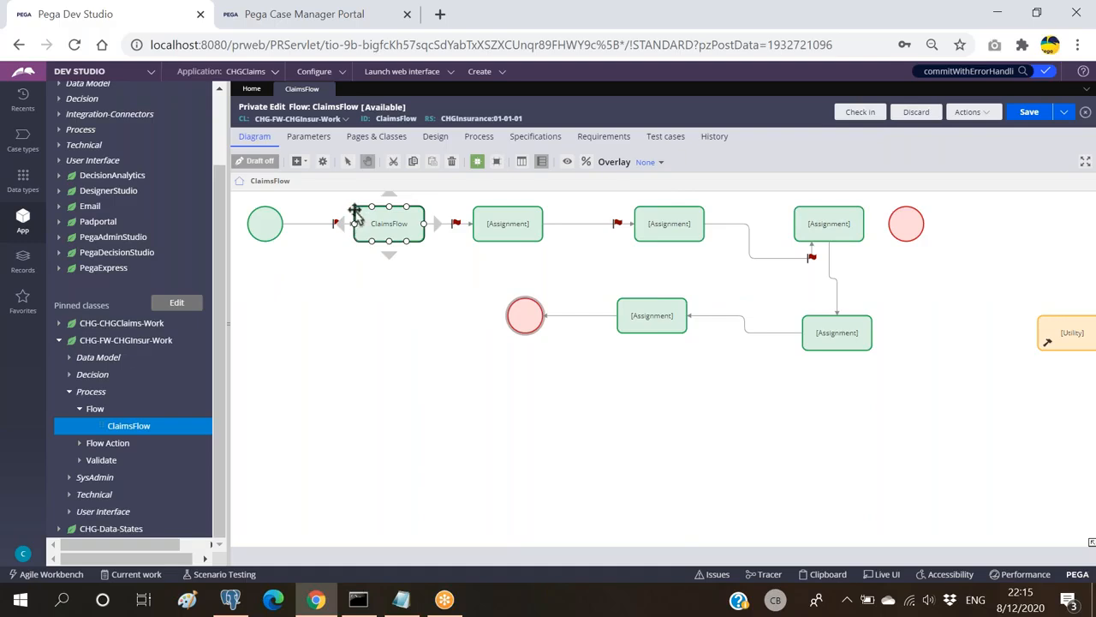
{"action": "double_click", "coordinate": [403, 221]}
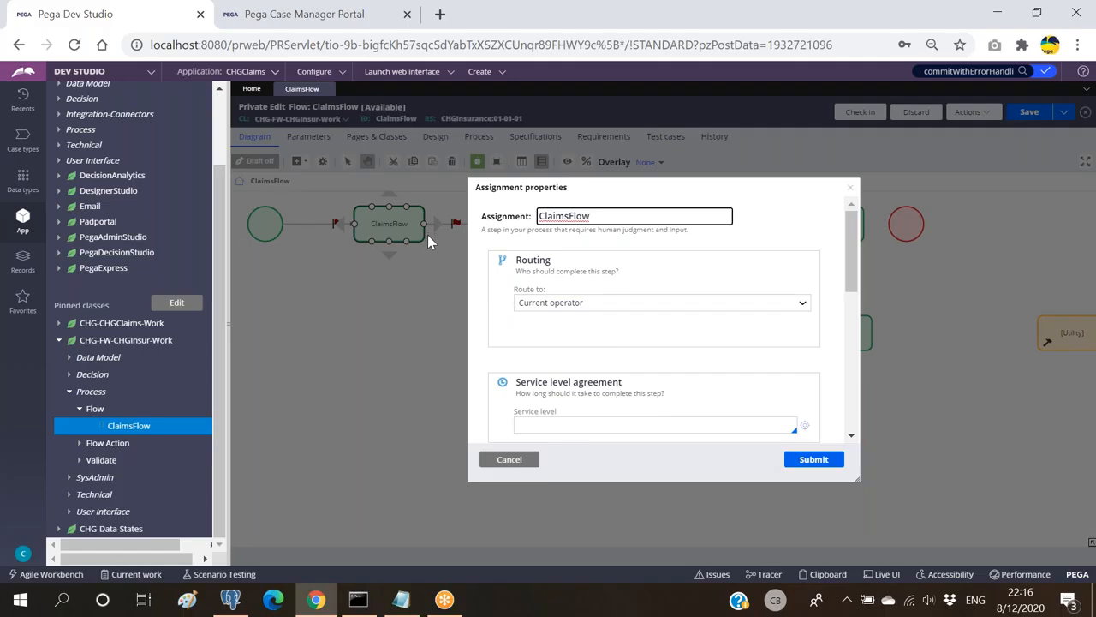
{"action": "left_click", "coordinate": [509, 462]}
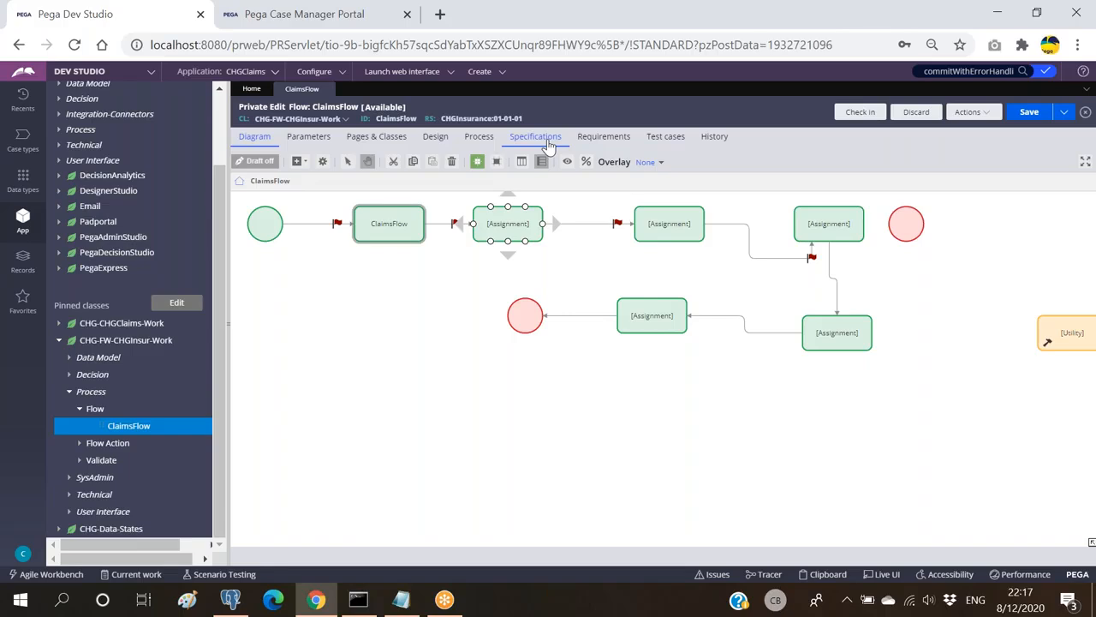
{"action": "left_click", "coordinate": [439, 301]}
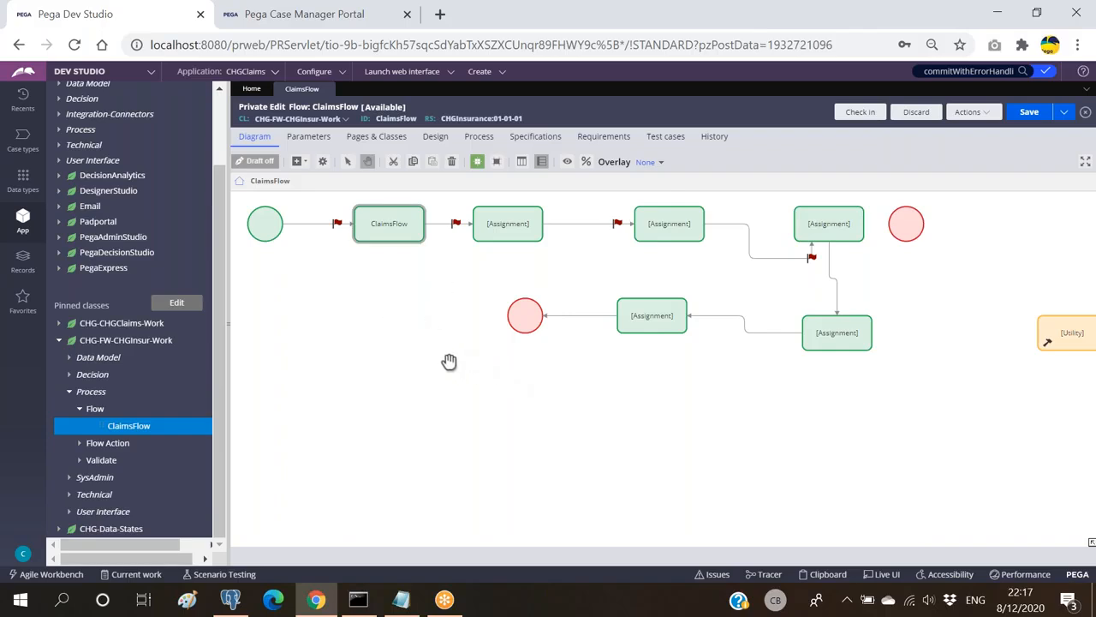
{"action": "left_click", "coordinate": [484, 216]}
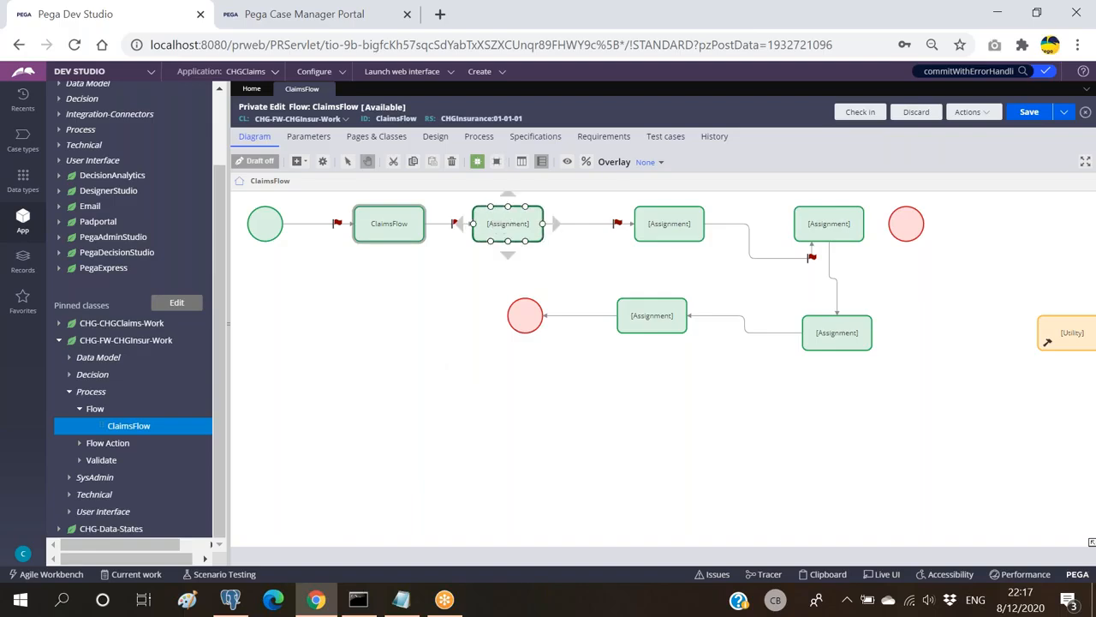
{"action": "left_click", "coordinate": [612, 220]}
{"action": "left_click", "coordinate": [387, 221]}
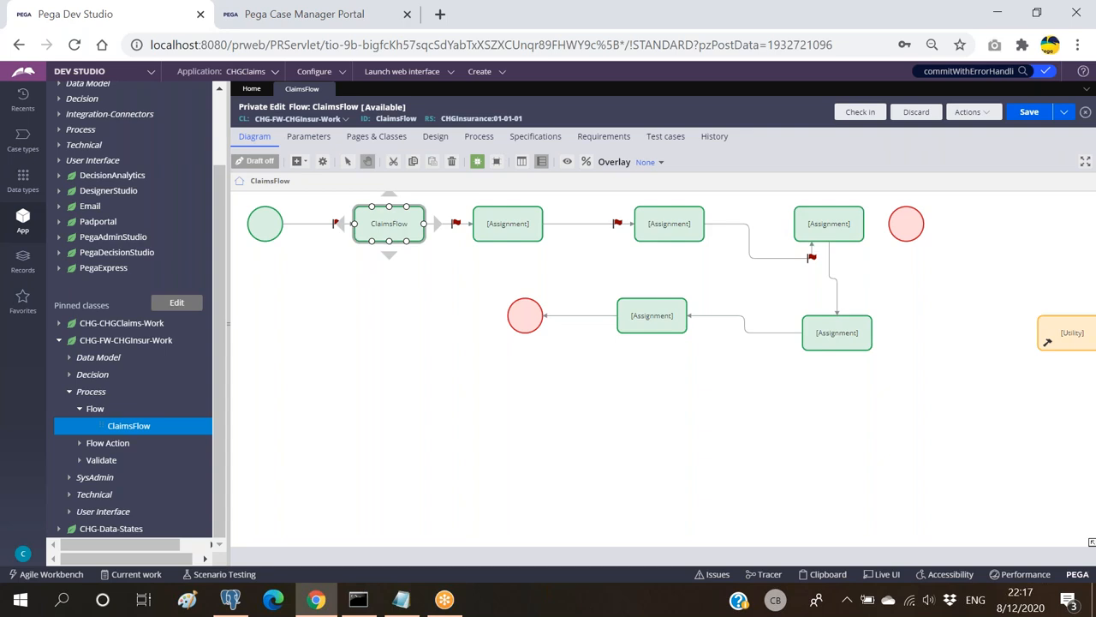
{"action": "left_click", "coordinate": [517, 222]}
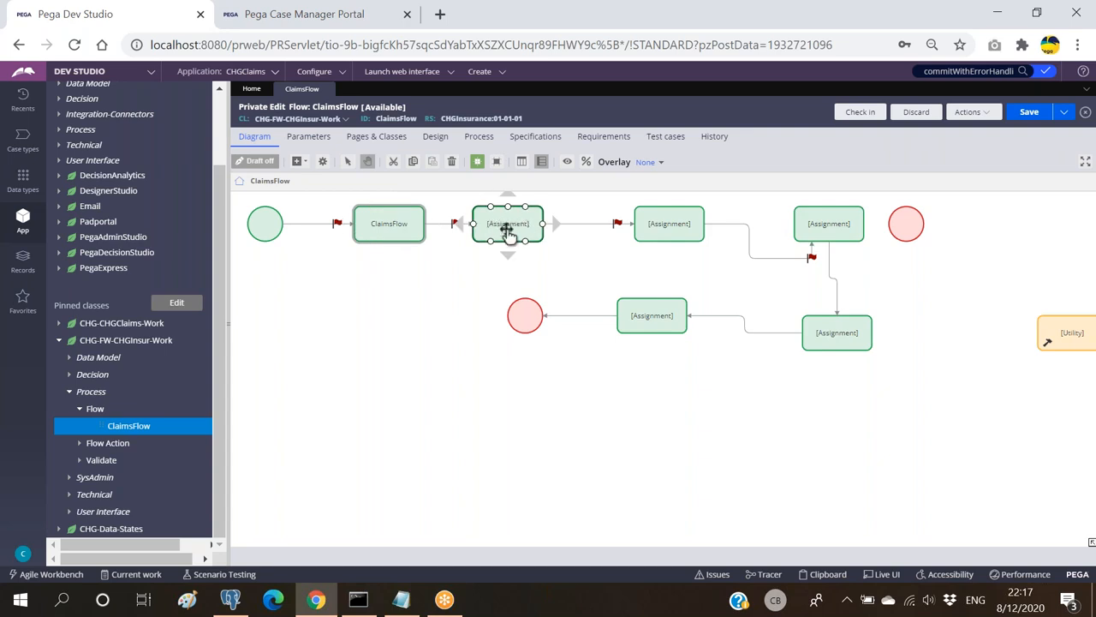
{"action": "left_click", "coordinate": [620, 204]}
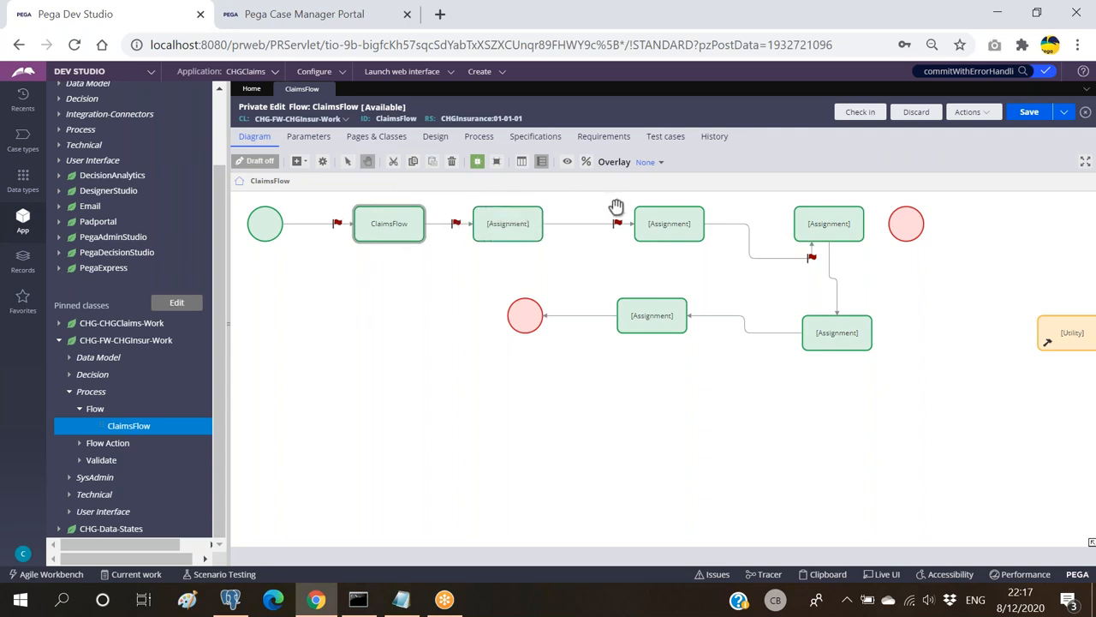
Try routing the ClaimsFlow assignment to Operator, then cancel the assignment properties
{"action": "left_click", "coordinate": [383, 221]}
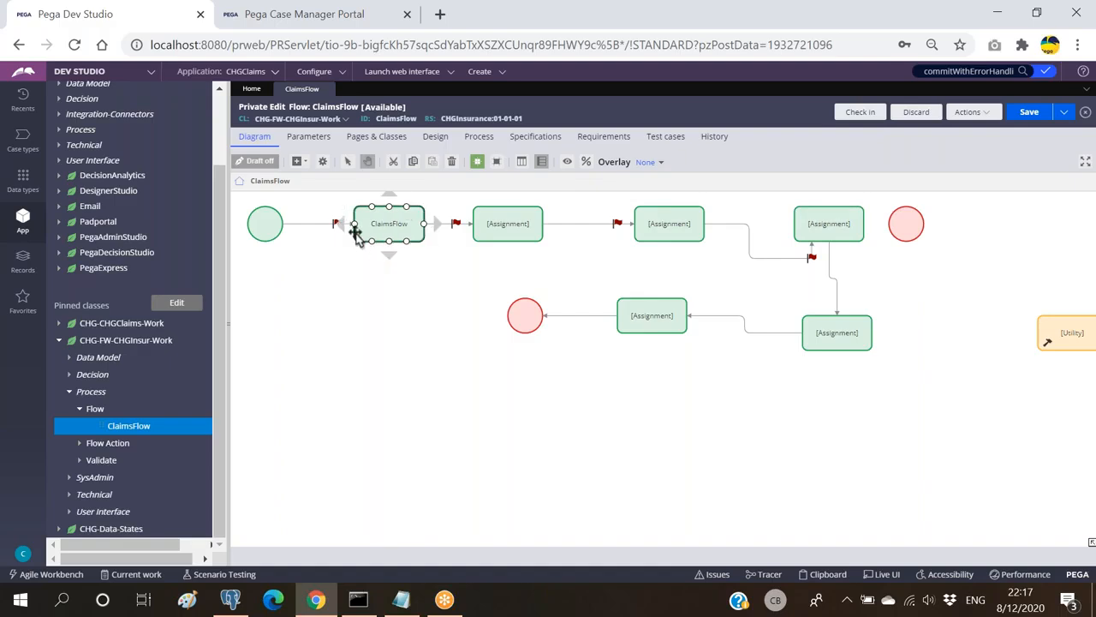
{"action": "double_click", "coordinate": [388, 221]}
{"action": "left_click", "coordinate": [673, 305]}
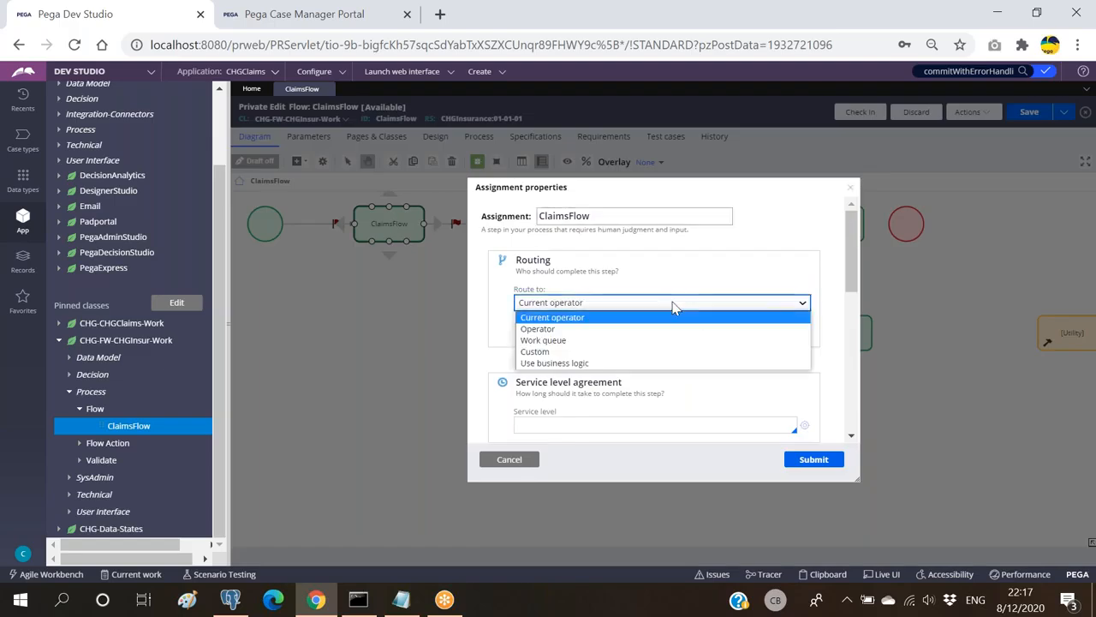
{"action": "left_click", "coordinate": [551, 329]}
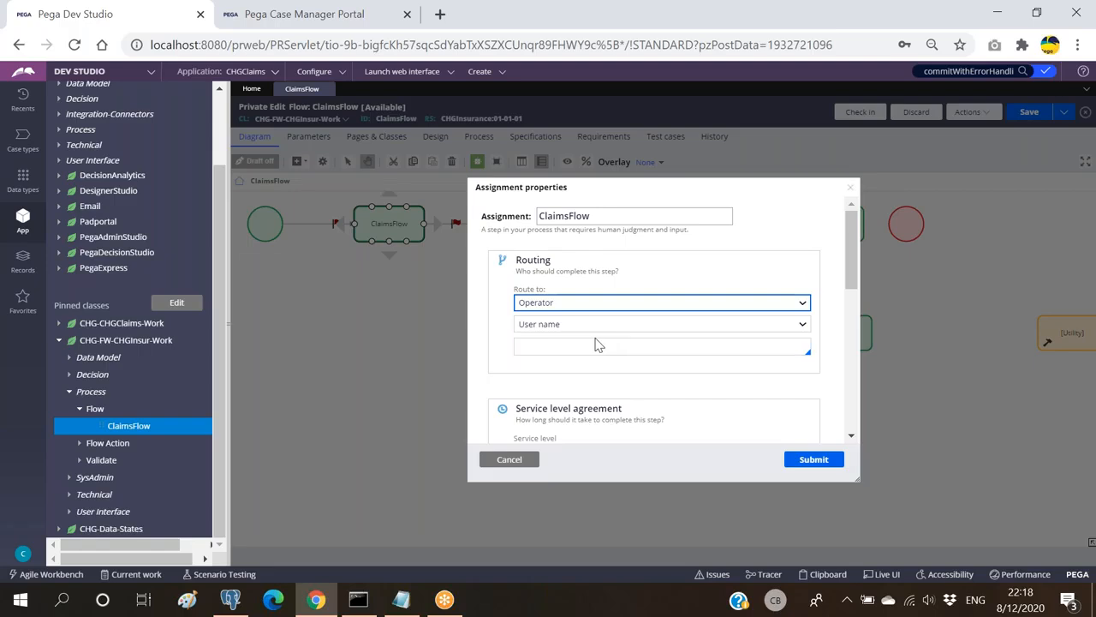
{"action": "left_click", "coordinate": [519, 458]}
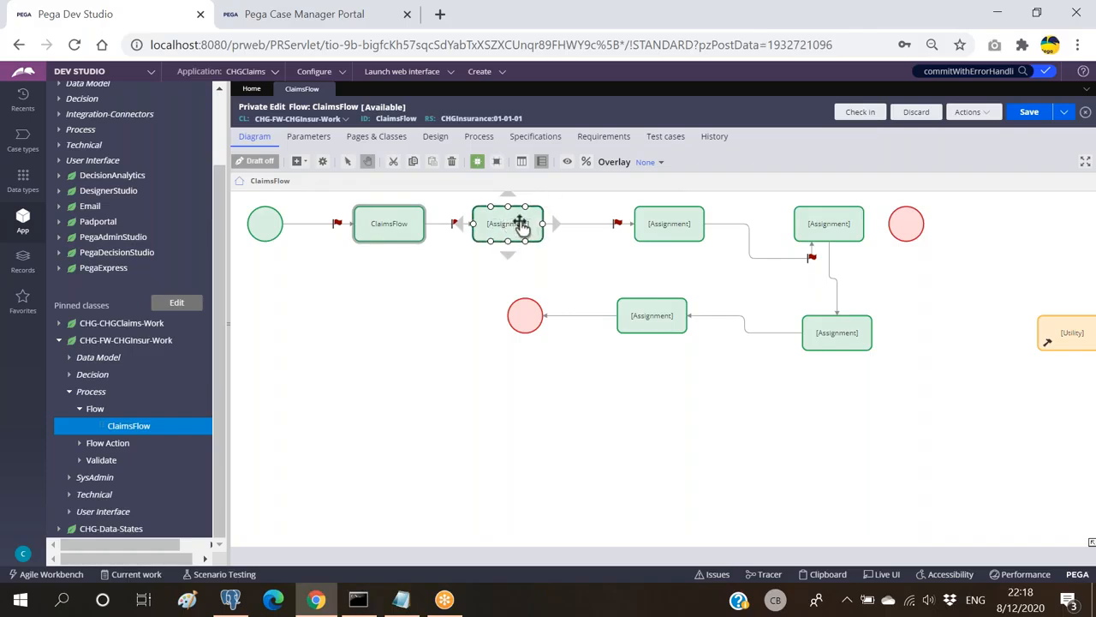
{"action": "left_click", "coordinate": [671, 225]}
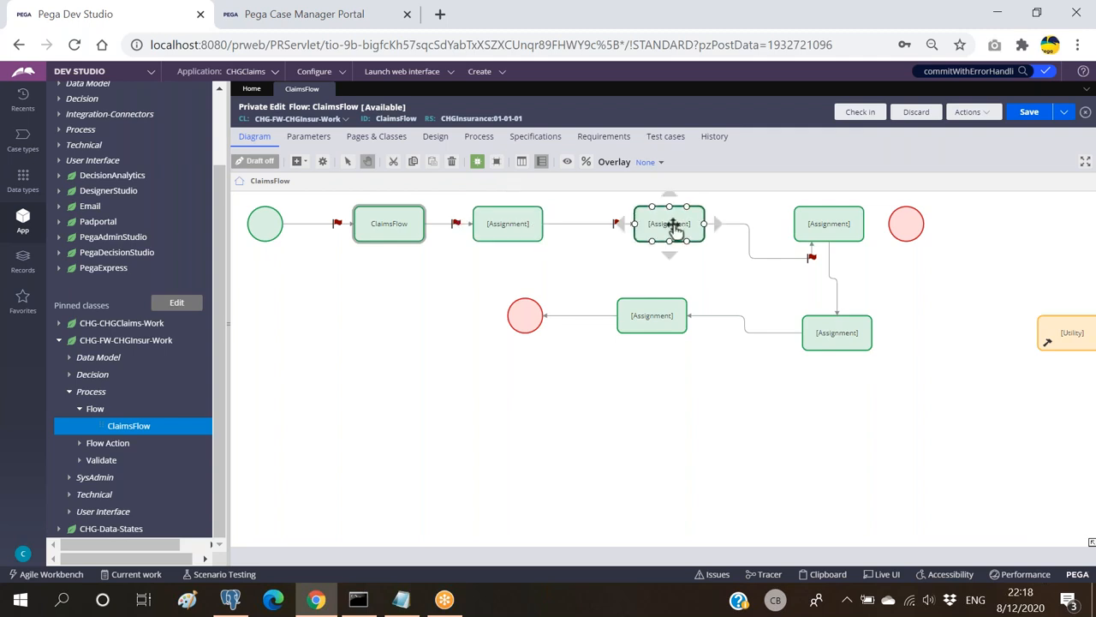
Examine the sequence of assignments in the ClaimsFlow diagram, from the start shape through the upper row
{"action": "left_click", "coordinate": [839, 223]}
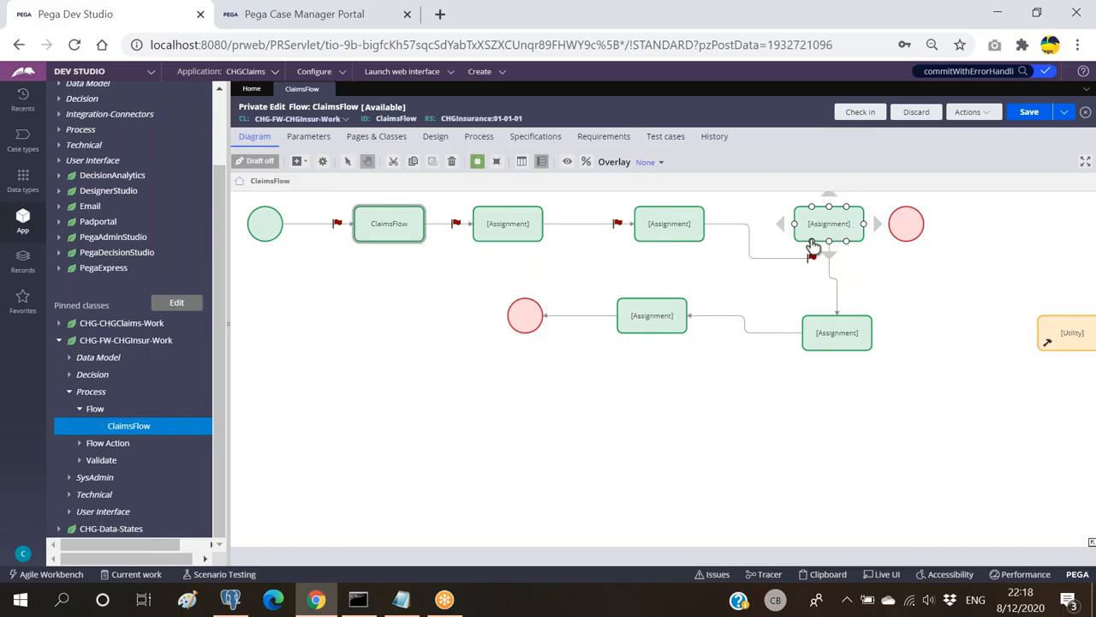
{"action": "left_click", "coordinate": [421, 268]}
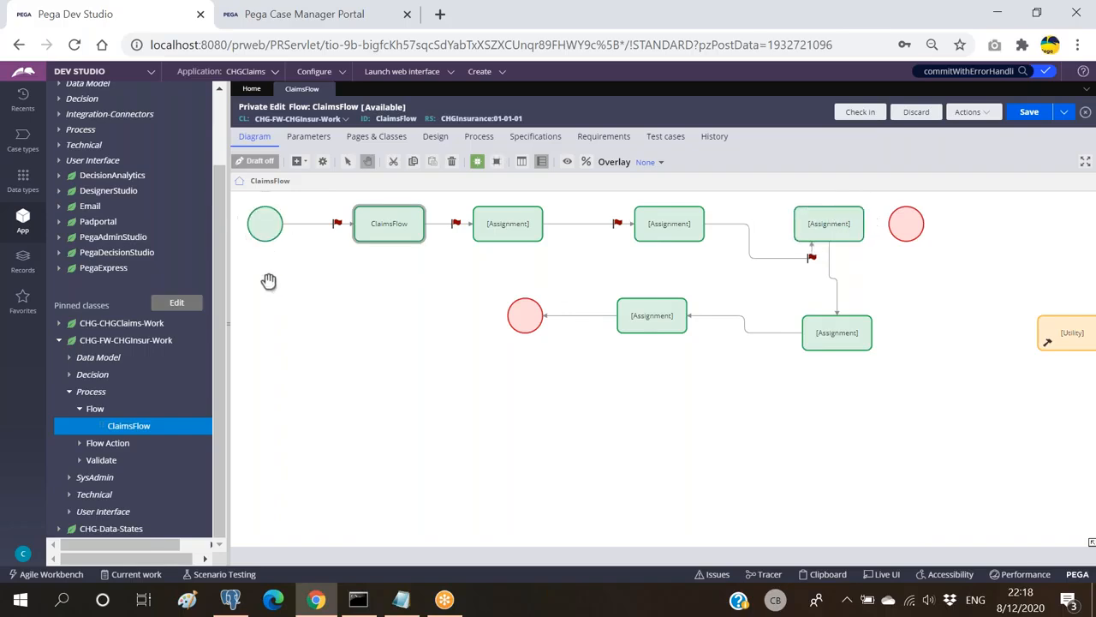
{"action": "left_click", "coordinate": [366, 216]}
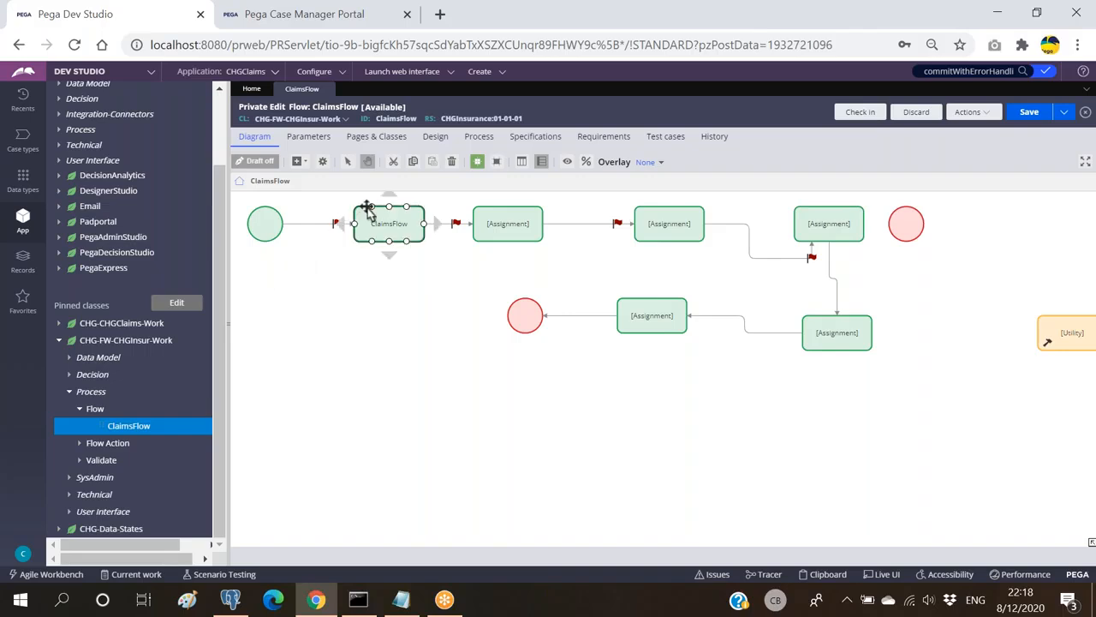
{"action": "left_click", "coordinate": [476, 223]}
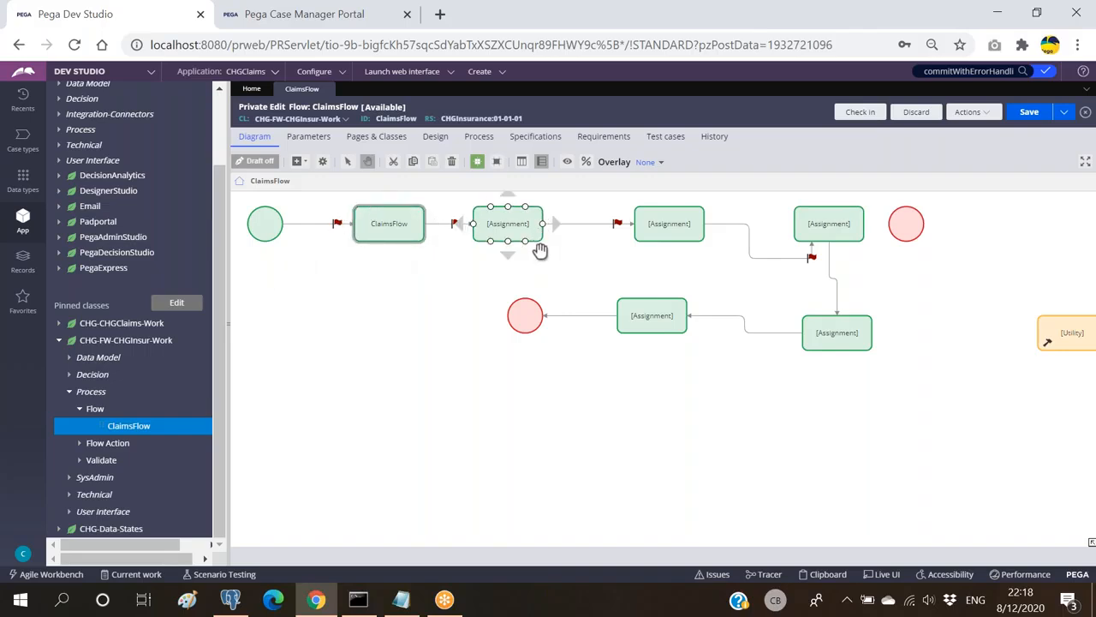
{"action": "left_click", "coordinate": [260, 223]}
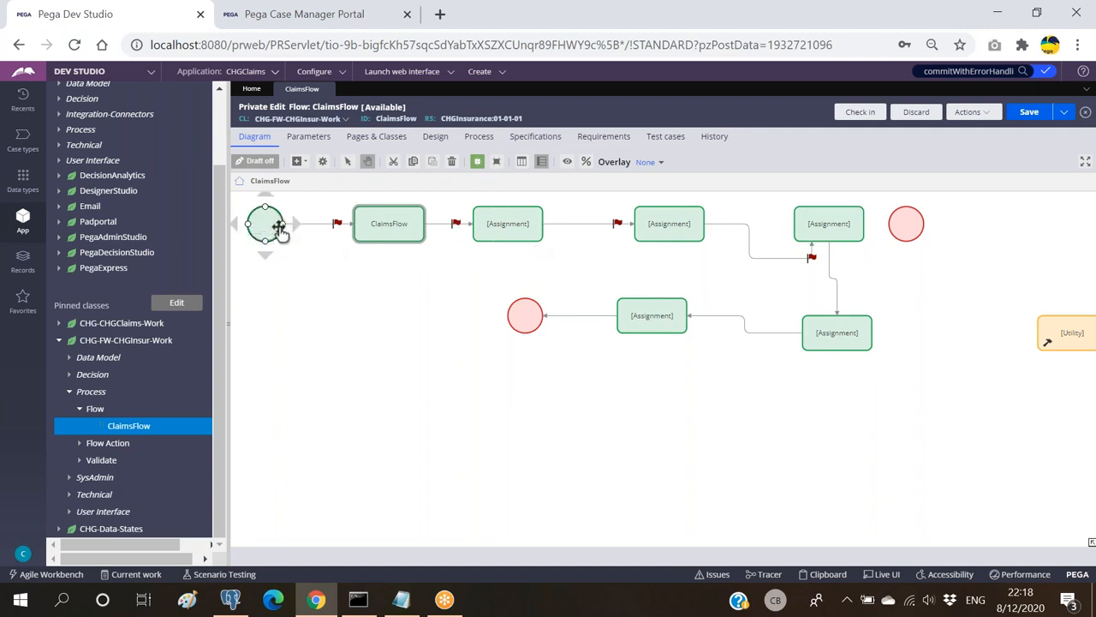
{"action": "left_click", "coordinate": [366, 222]}
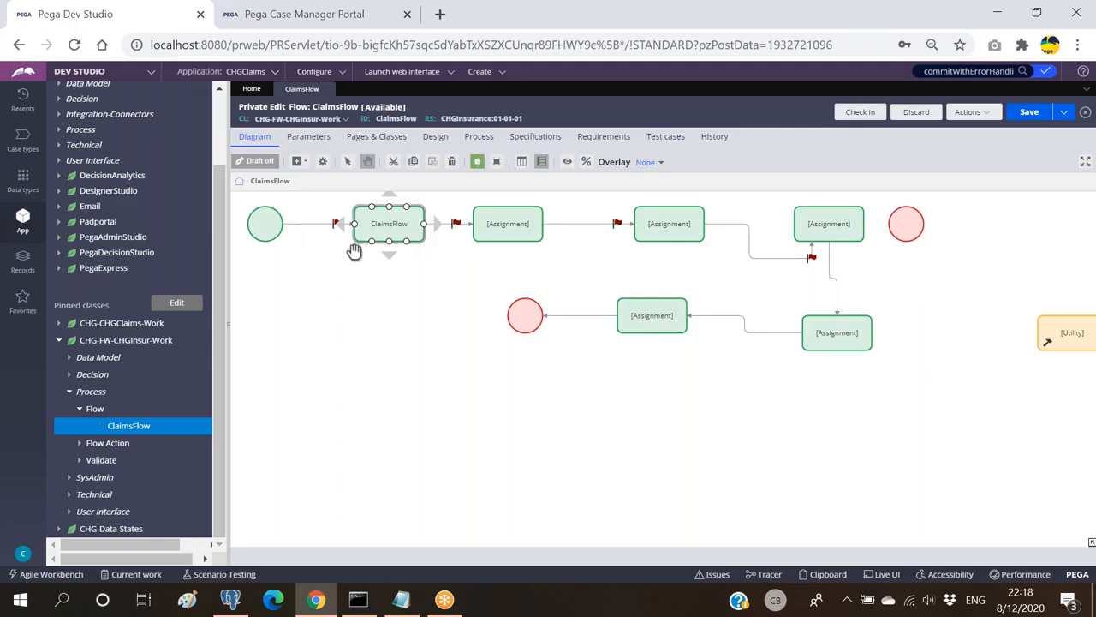
{"action": "left_click", "coordinate": [517, 222]}
{"action": "left_click", "coordinate": [370, 216]}
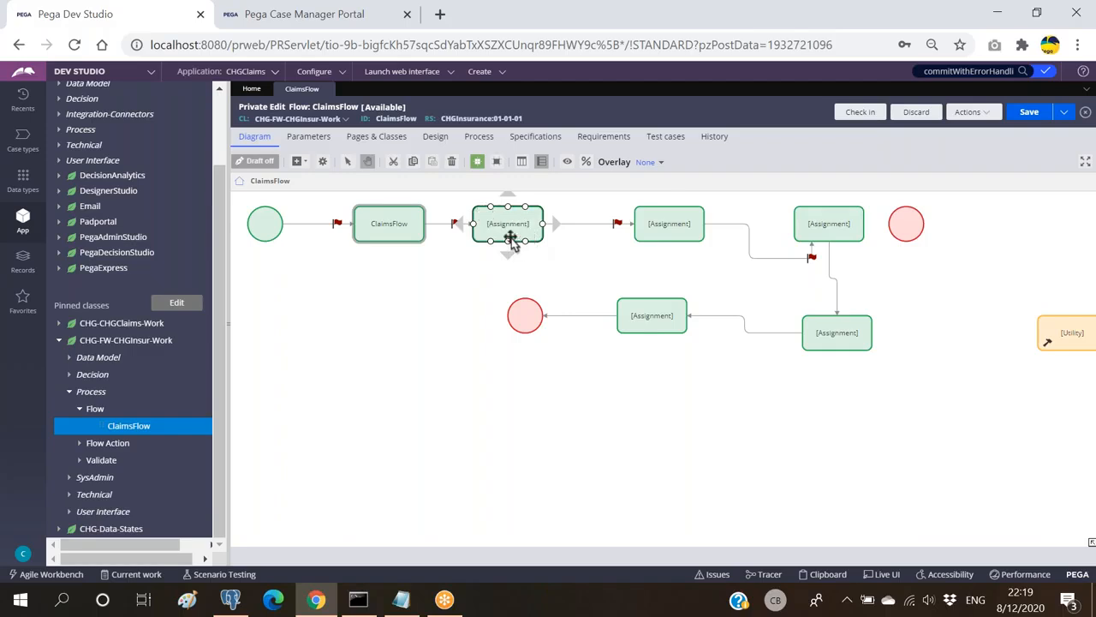
{"action": "left_click", "coordinate": [559, 246]}
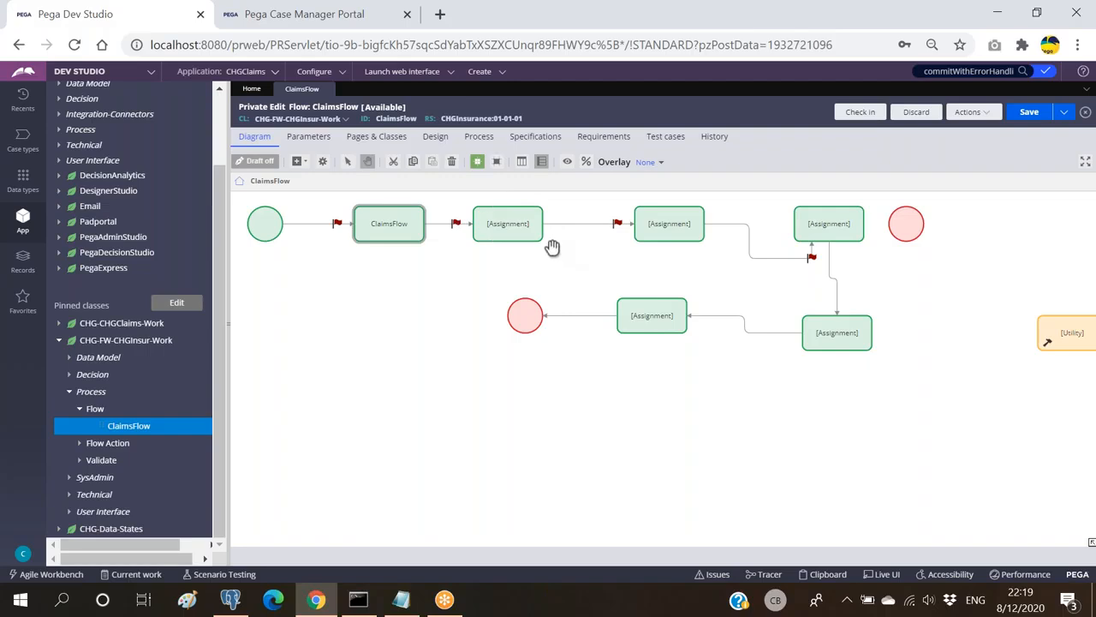
{"action": "left_click", "coordinate": [528, 228]}
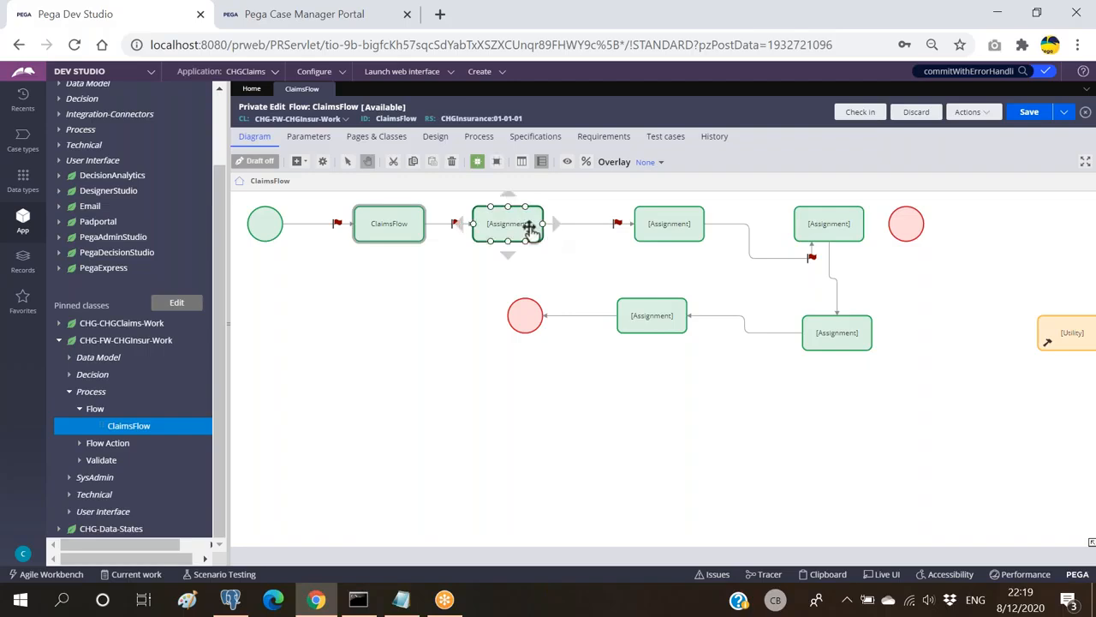
{"action": "left_click", "coordinate": [686, 223]}
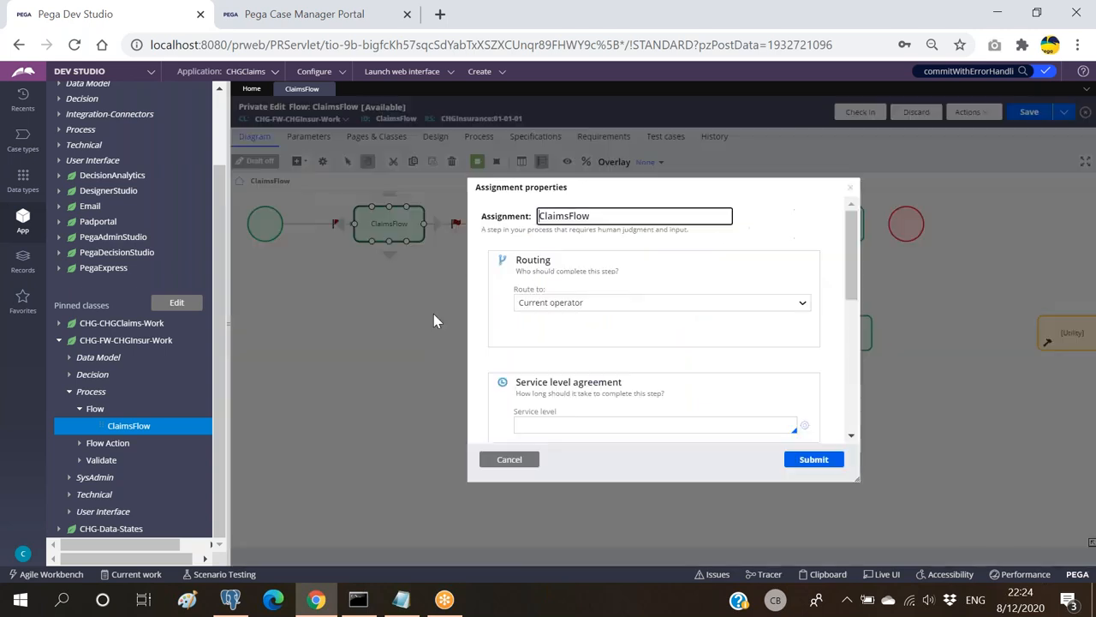
Change the ClaimsFlow assignment's routing to Custom and review the available router activities and assignment type
{"action": "left_click", "coordinate": [624, 307]}
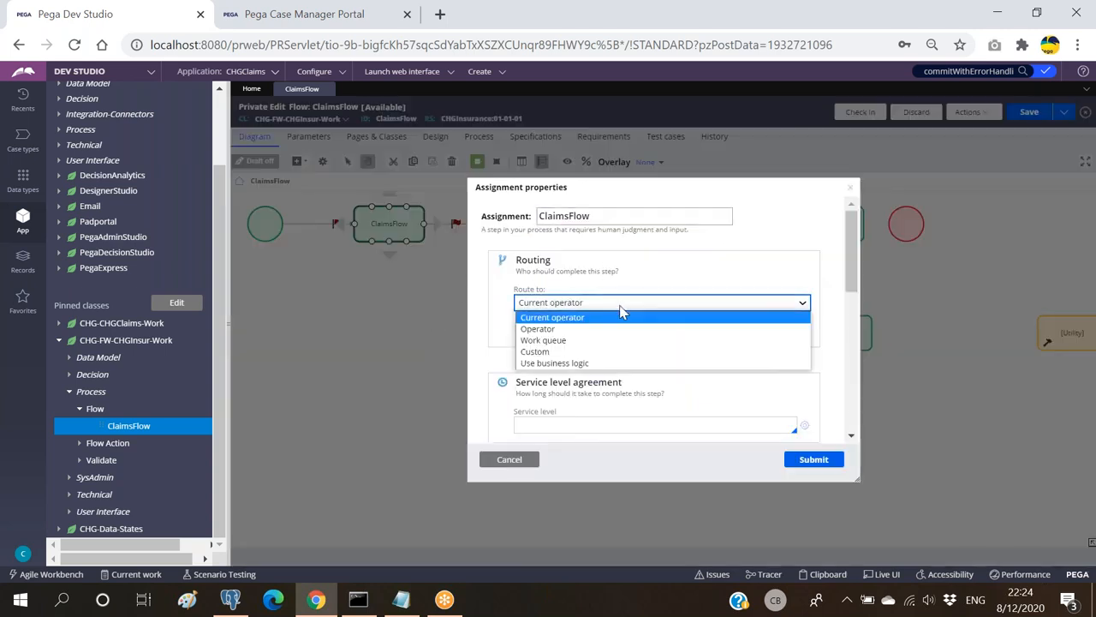
{"action": "left_click", "coordinate": [547, 351]}
{"action": "left_click", "coordinate": [570, 388]}
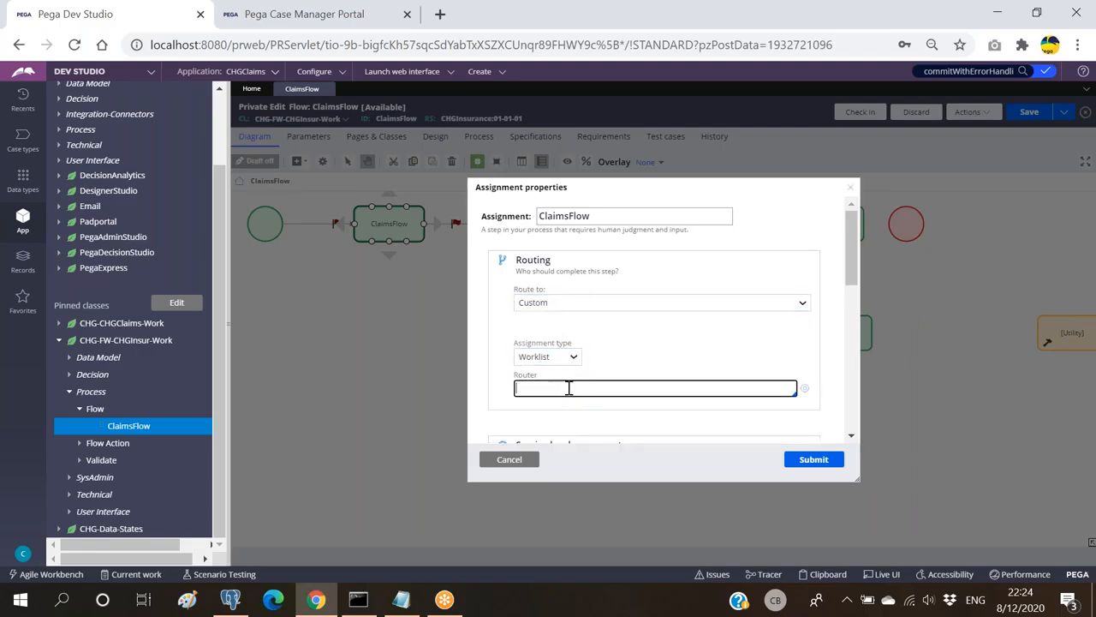
{"action": "key", "text": "Down"}
{"action": "key", "text": "Down"}
{"action": "key", "text": "Down"}
{"action": "key", "text": "Down"}
{"action": "key", "text": "Down"}
{"action": "key", "text": "Down"}
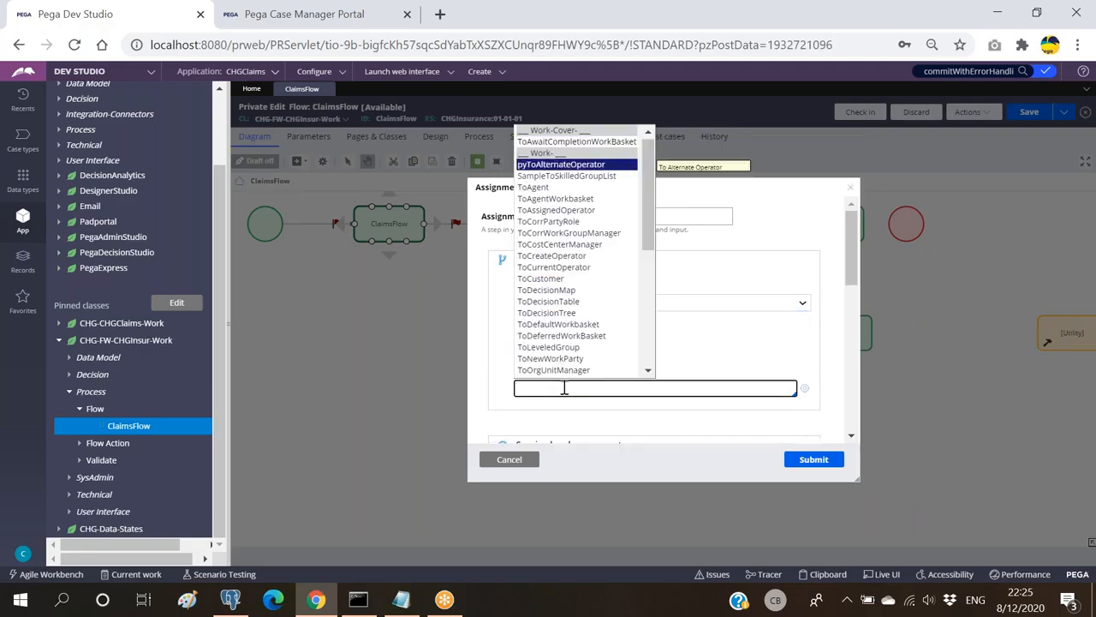
{"action": "left_click", "coordinate": [760, 347]}
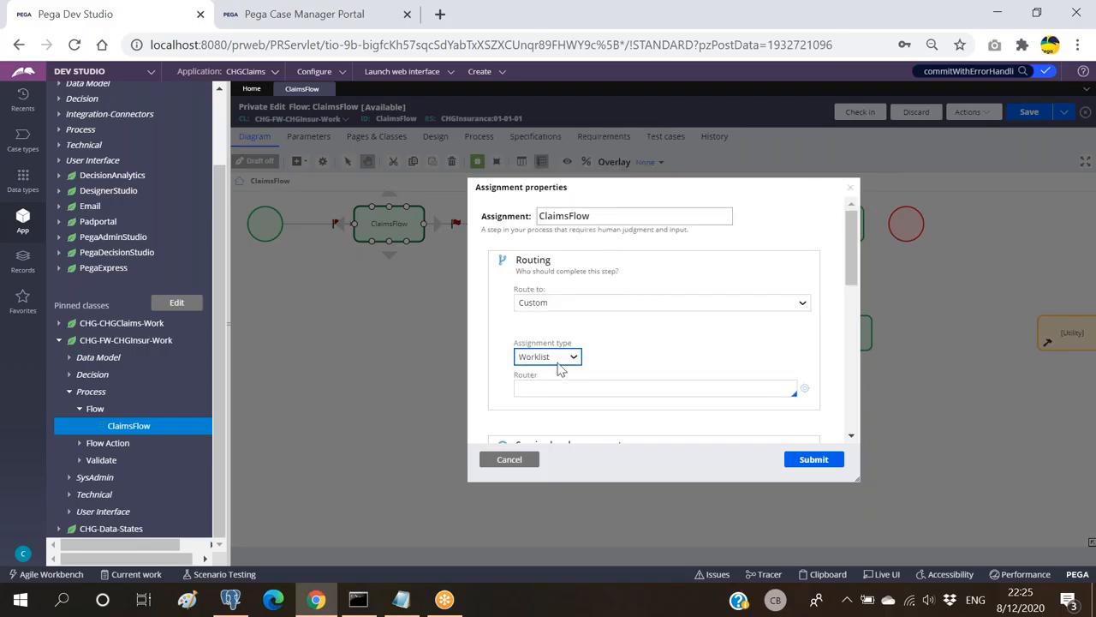
{"action": "left_click", "coordinate": [572, 359]}
{"action": "left_click", "coordinate": [620, 348]}
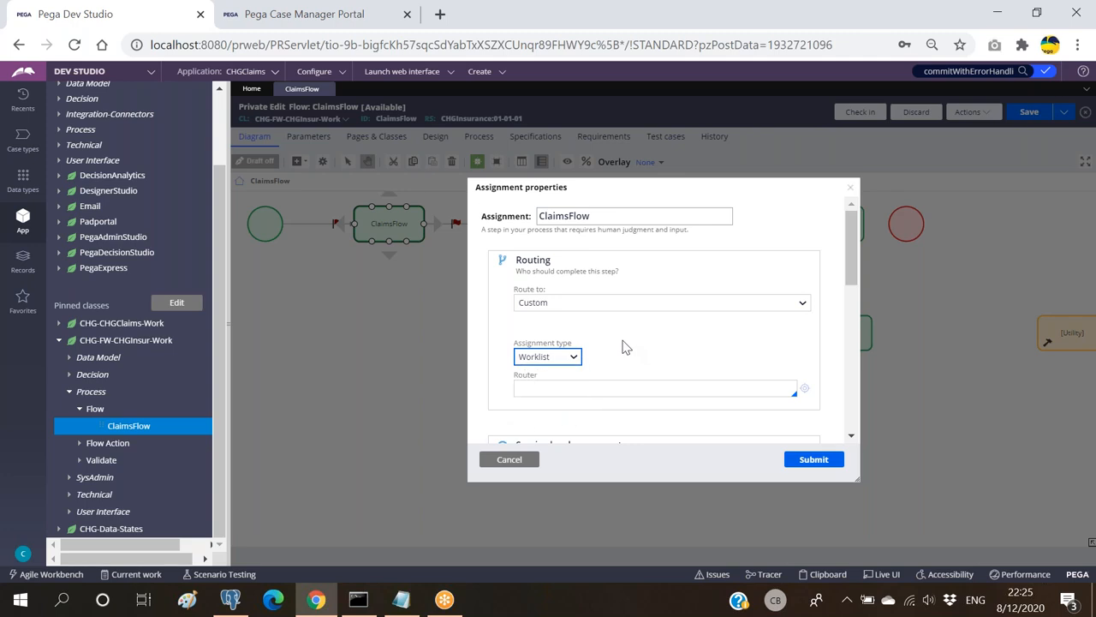
Switch to the Case Manager Portal and view the assignments listed in My Work
{"action": "left_click", "coordinate": [296, 24]}
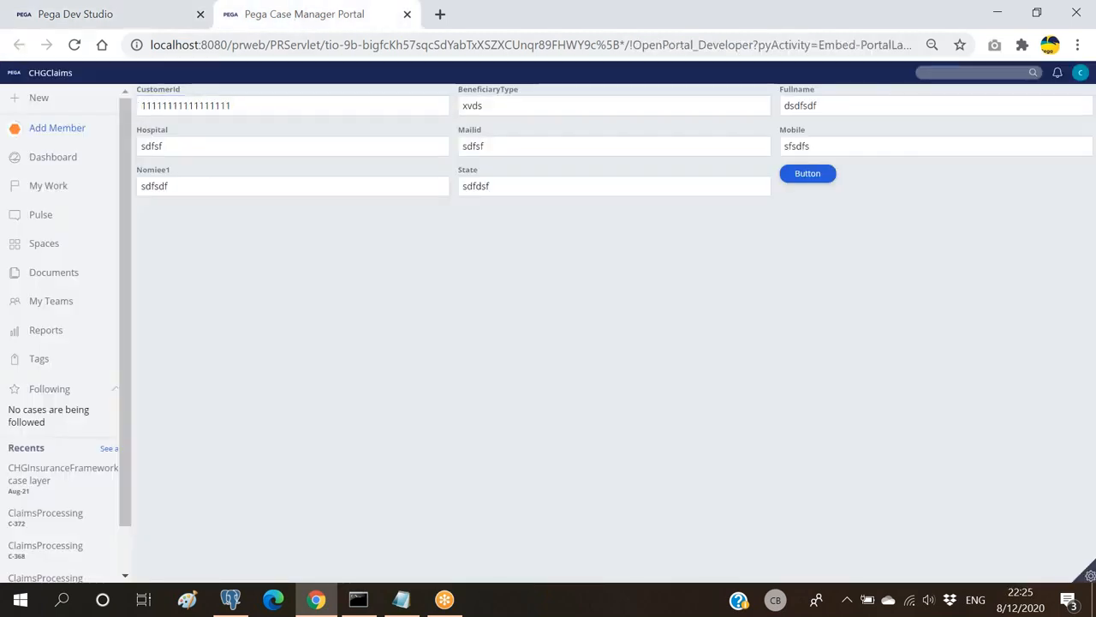
{"action": "left_click", "coordinate": [86, 17]}
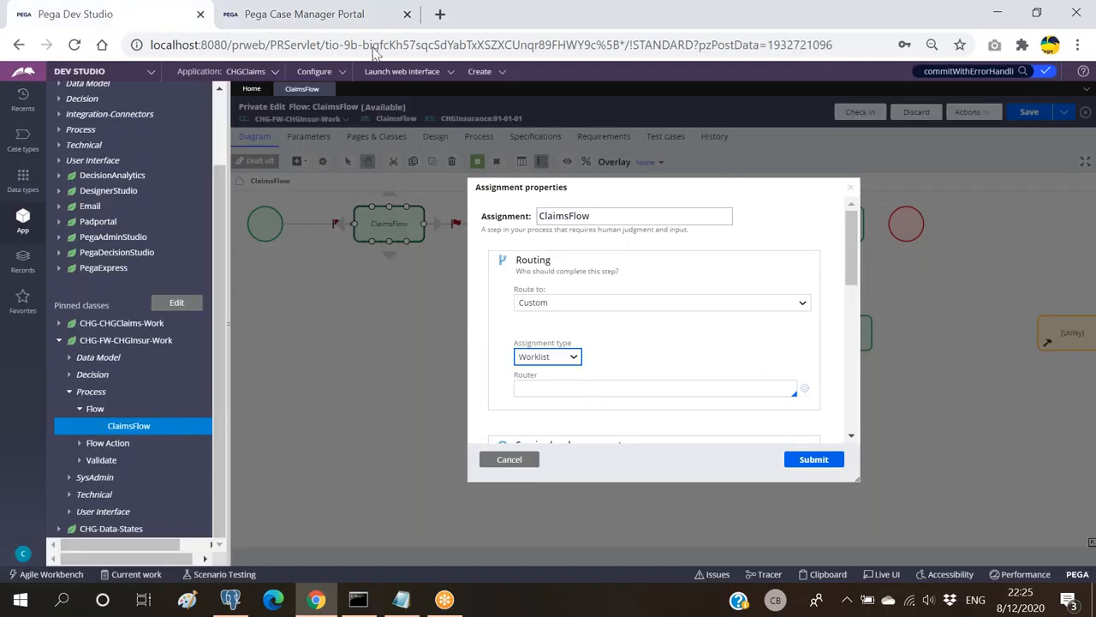
{"action": "left_click", "coordinate": [310, 17]}
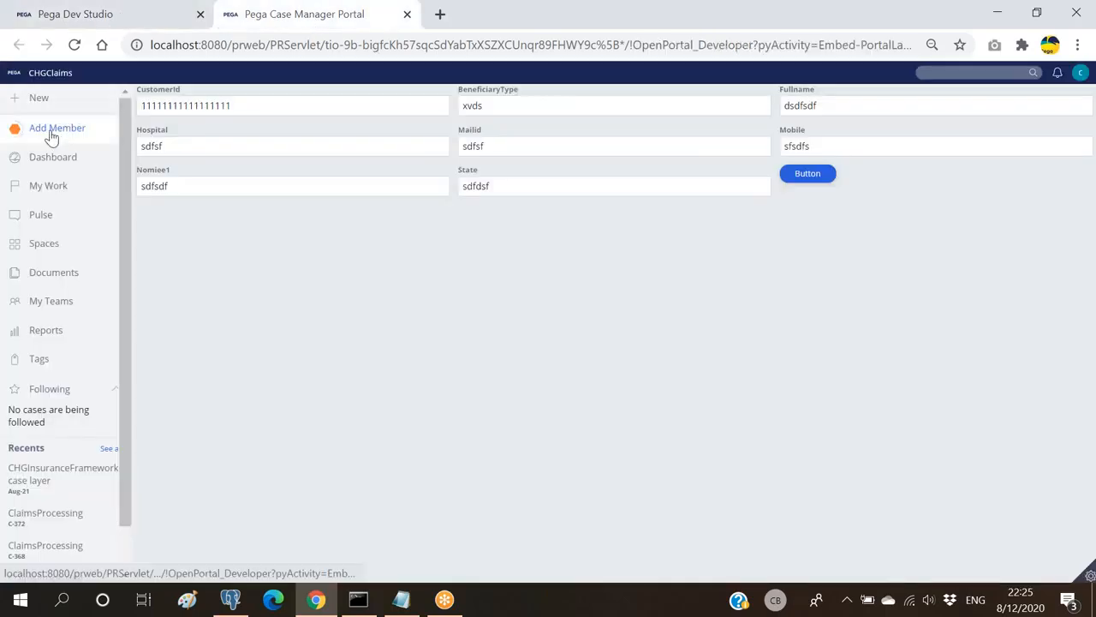
{"action": "left_click", "coordinate": [47, 160]}
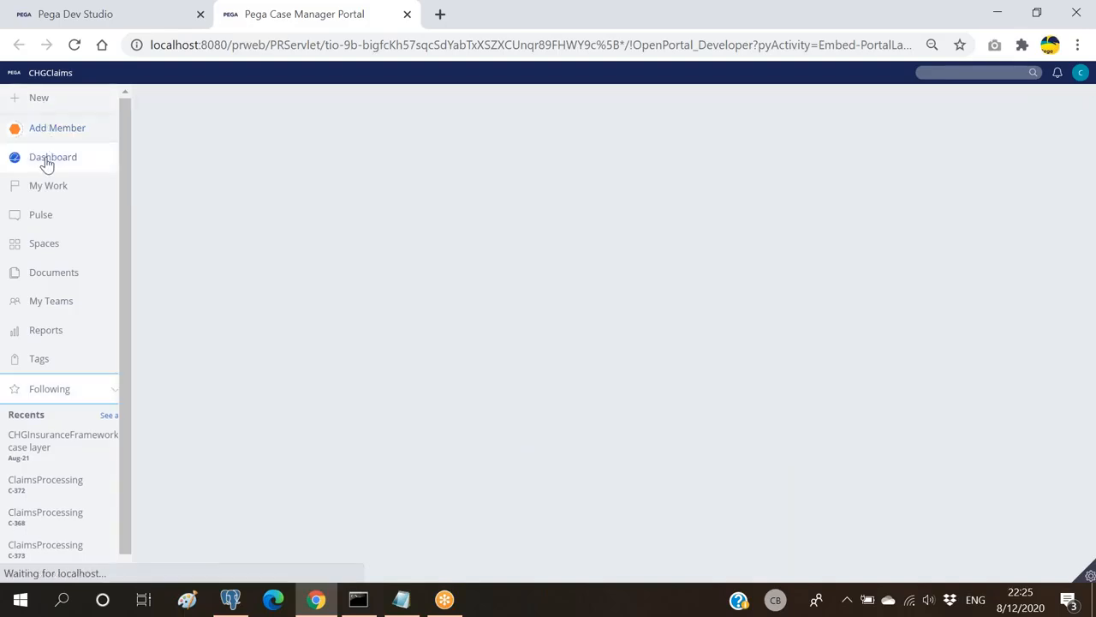
{"action": "left_click", "coordinate": [49, 185]}
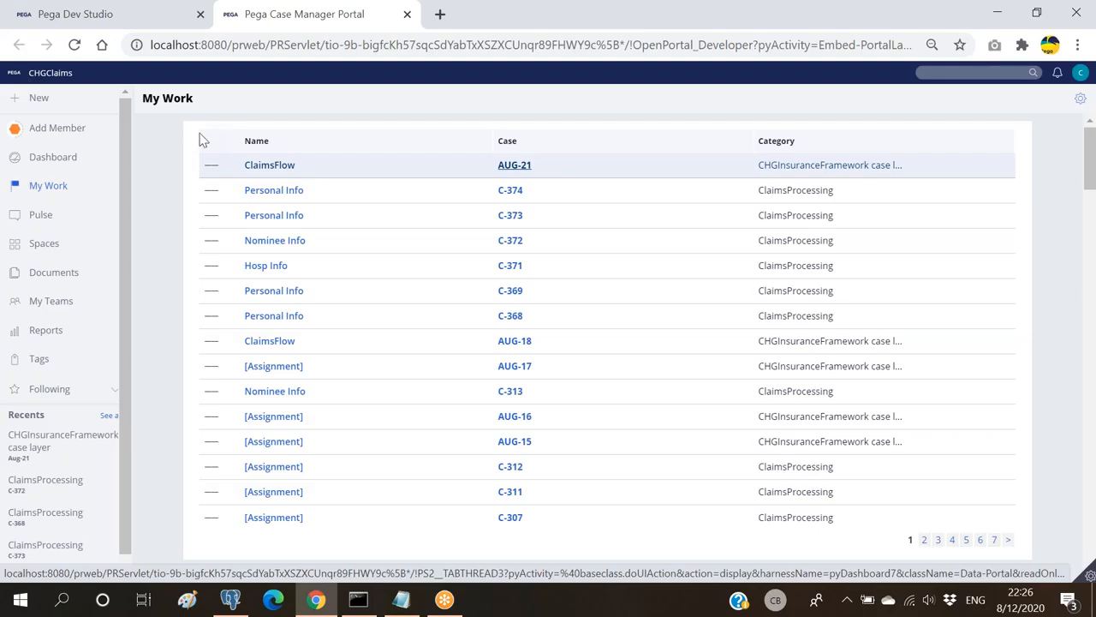
Examine the portal dashboard's worklist, team members and work queues
{"action": "left_click", "coordinate": [65, 154]}
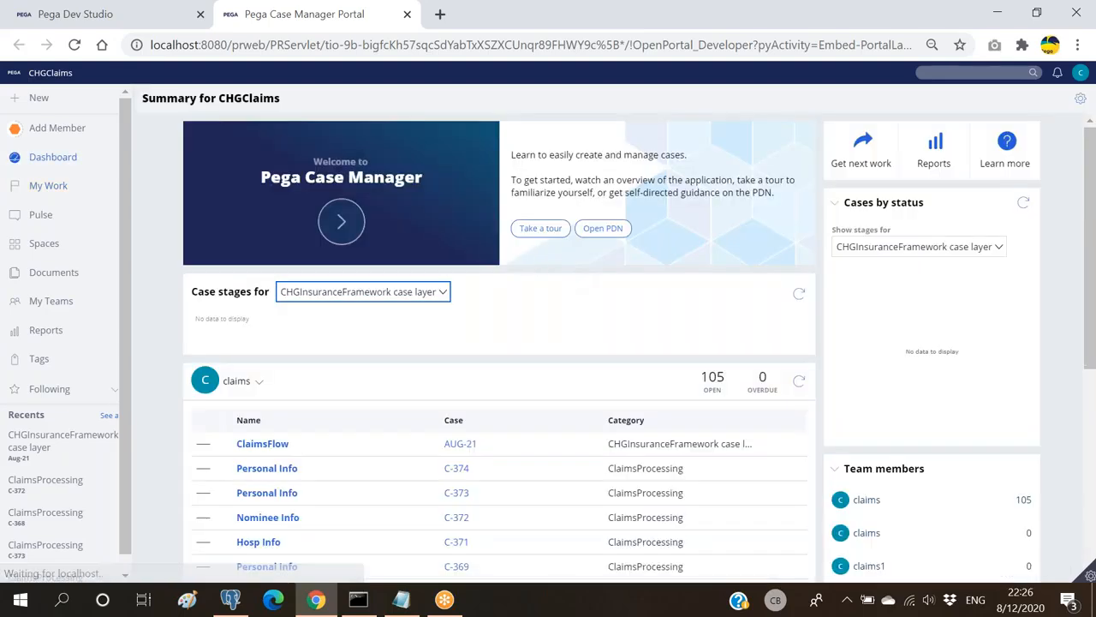
{"action": "scroll", "coordinate": [814, 269], "scroll_direction": "down", "scroll_amount": 3}
{"action": "scroll", "coordinate": [900, 254], "scroll_direction": "down", "scroll_amount": 2}
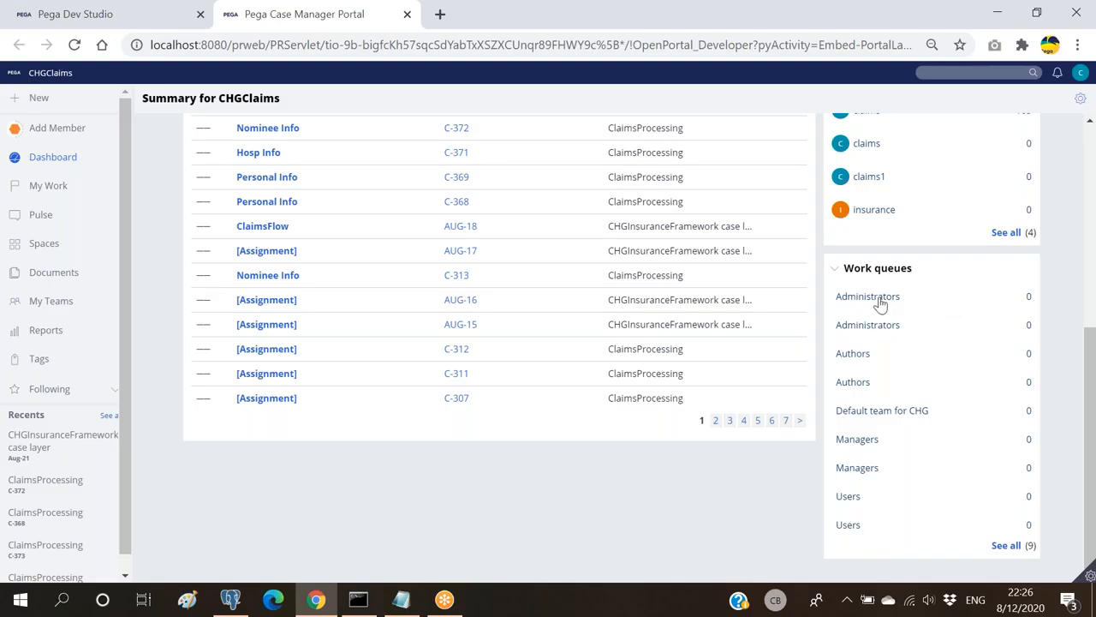
{"action": "scroll", "coordinate": [347, 243], "scroll_direction": "up", "scroll_amount": 3}
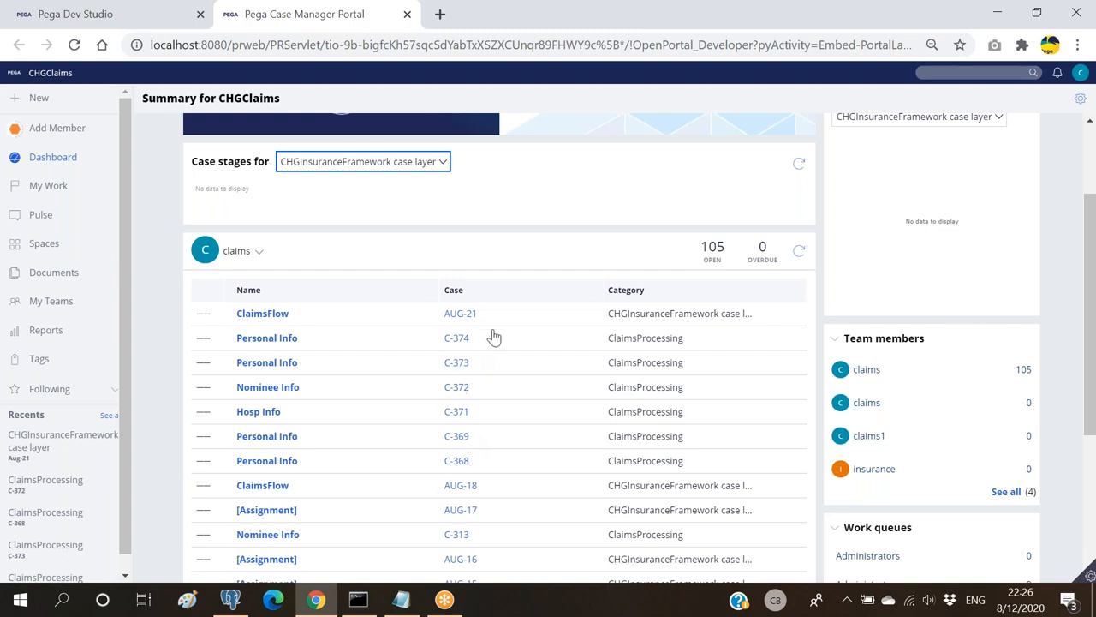
{"action": "scroll", "coordinate": [509, 318], "scroll_direction": "down", "scroll_amount": 1}
{"action": "scroll", "coordinate": [509, 318], "scroll_direction": "up", "scroll_amount": 2}
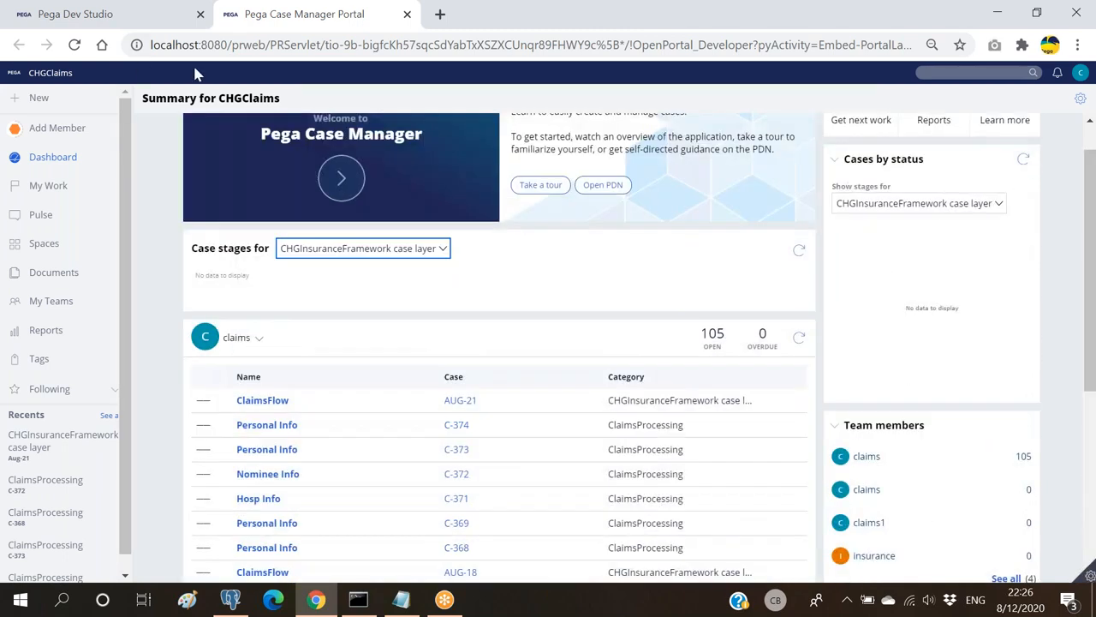
{"action": "scroll", "coordinate": [184, 191], "scroll_direction": "down", "scroll_amount": 1}
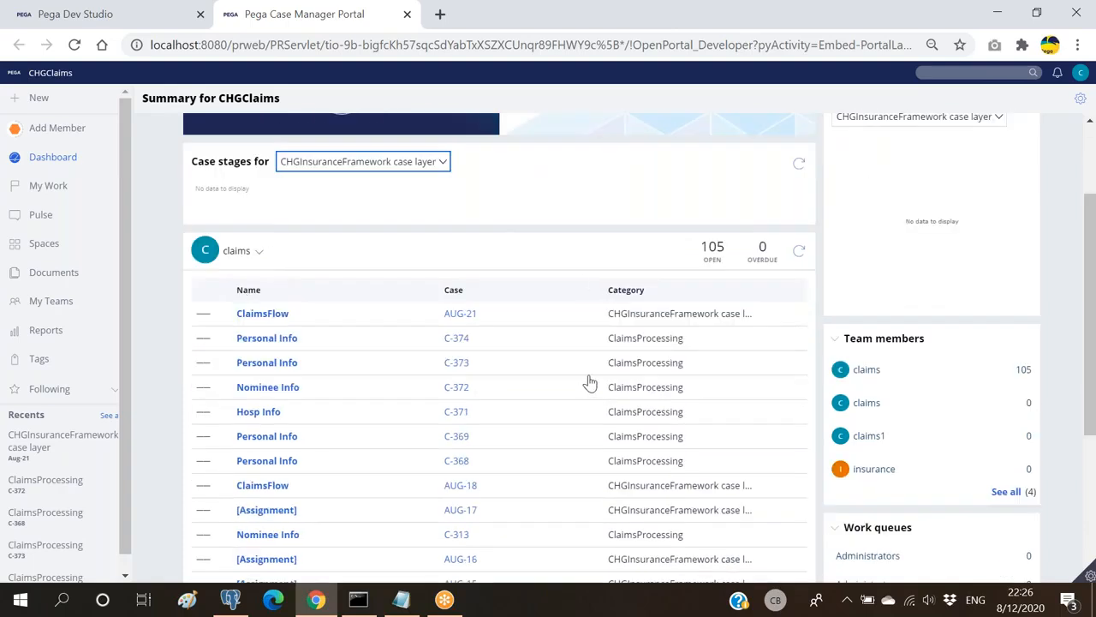
{"action": "scroll", "coordinate": [894, 445], "scroll_direction": "down", "scroll_amount": 3}
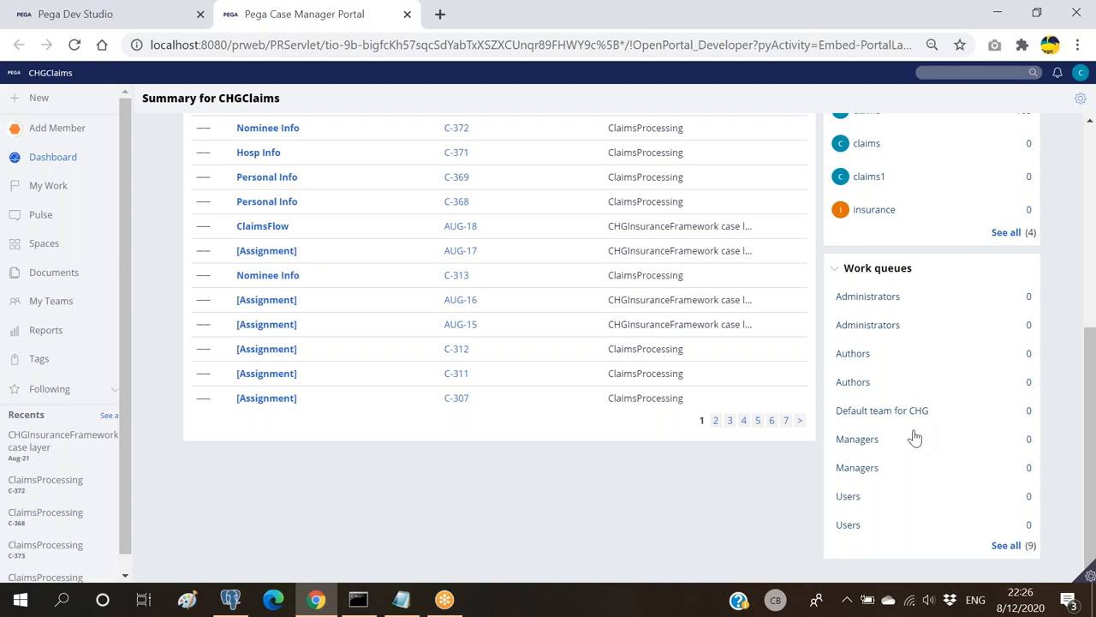
{"action": "scroll", "coordinate": [225, 268], "scroll_direction": "up", "scroll_amount": 2}
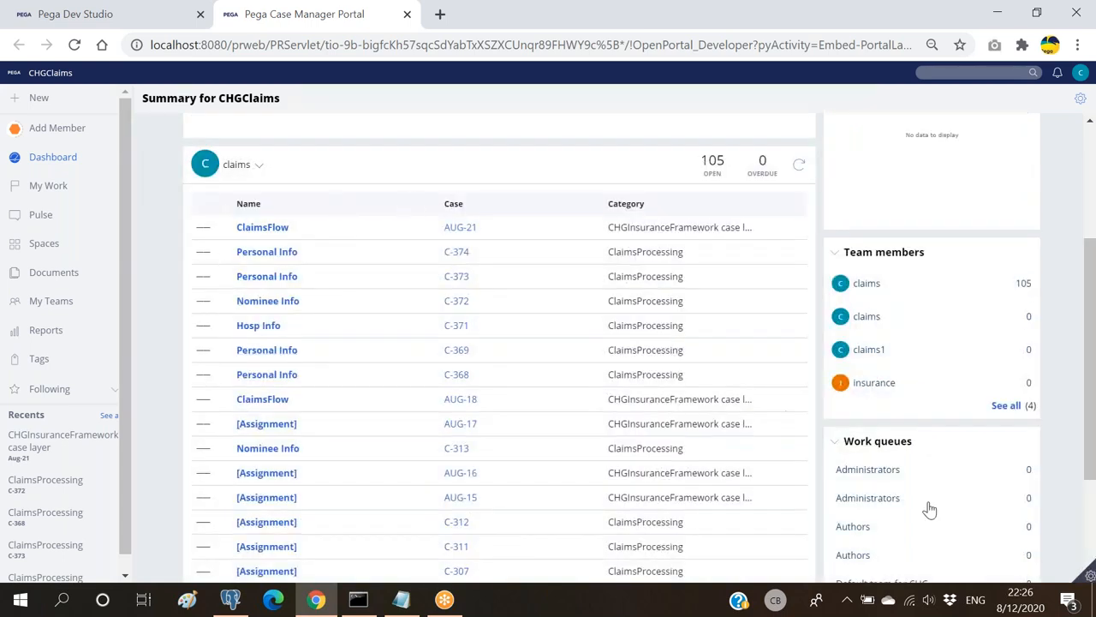
{"action": "scroll", "coordinate": [946, 516], "scroll_direction": "down", "scroll_amount": 1}
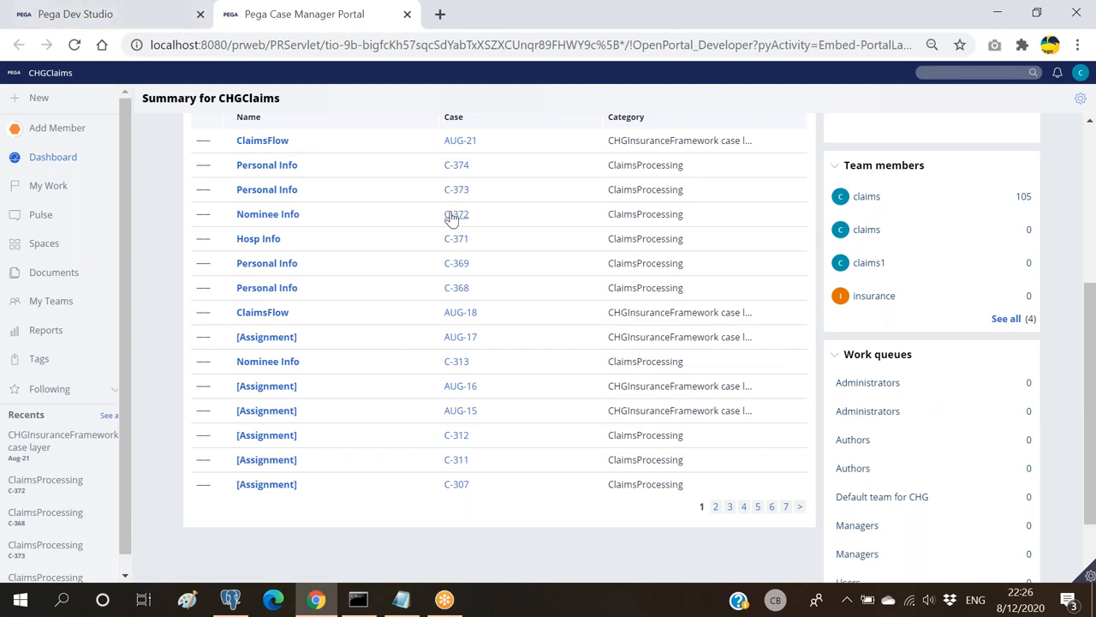
{"action": "scroll", "coordinate": [184, 245], "scroll_direction": "up", "scroll_amount": 1}
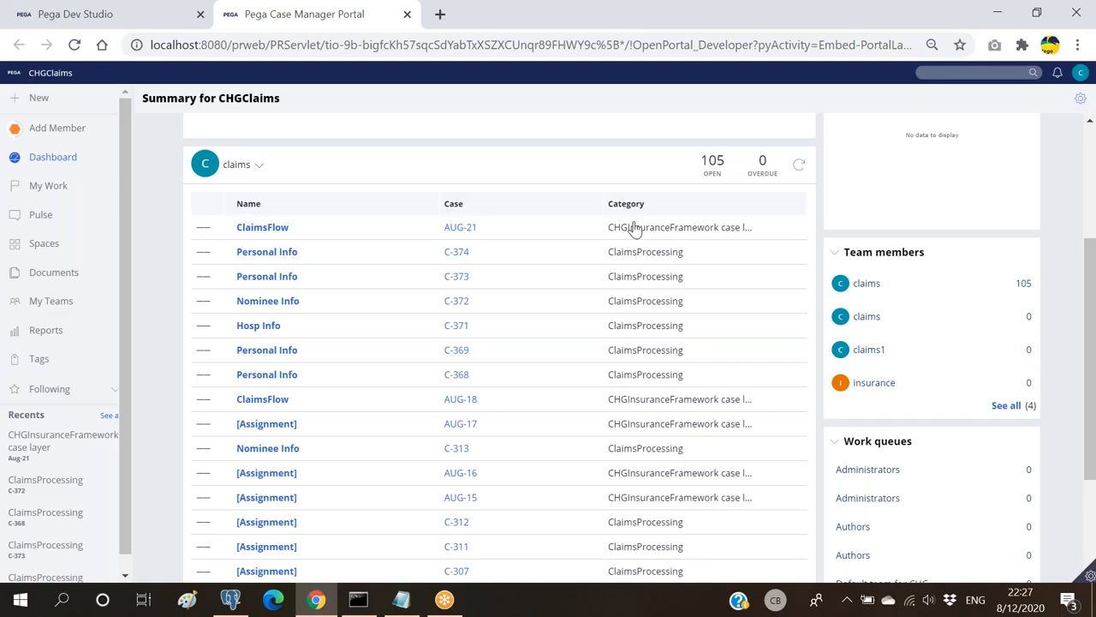
Return to Dev Studio and set the ClaimsFlow assignment's custom router to ToWorklist
{"action": "left_click", "coordinate": [96, 23]}
{"action": "left_click", "coordinate": [564, 388]}
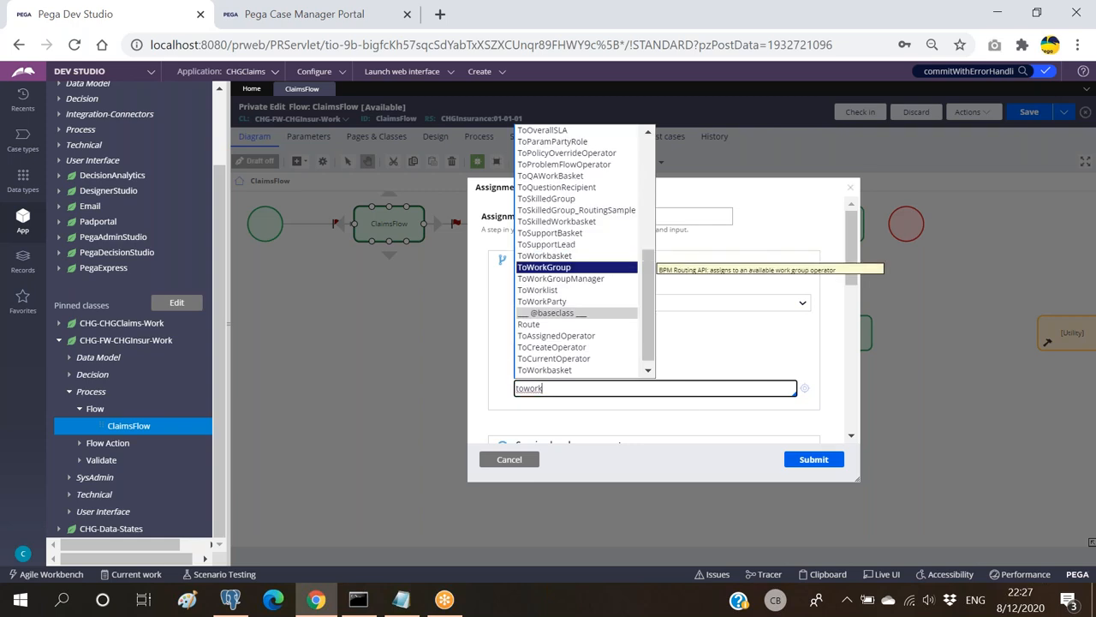
{"action": "key", "text": "Down"}
{"action": "key", "text": "Down"}
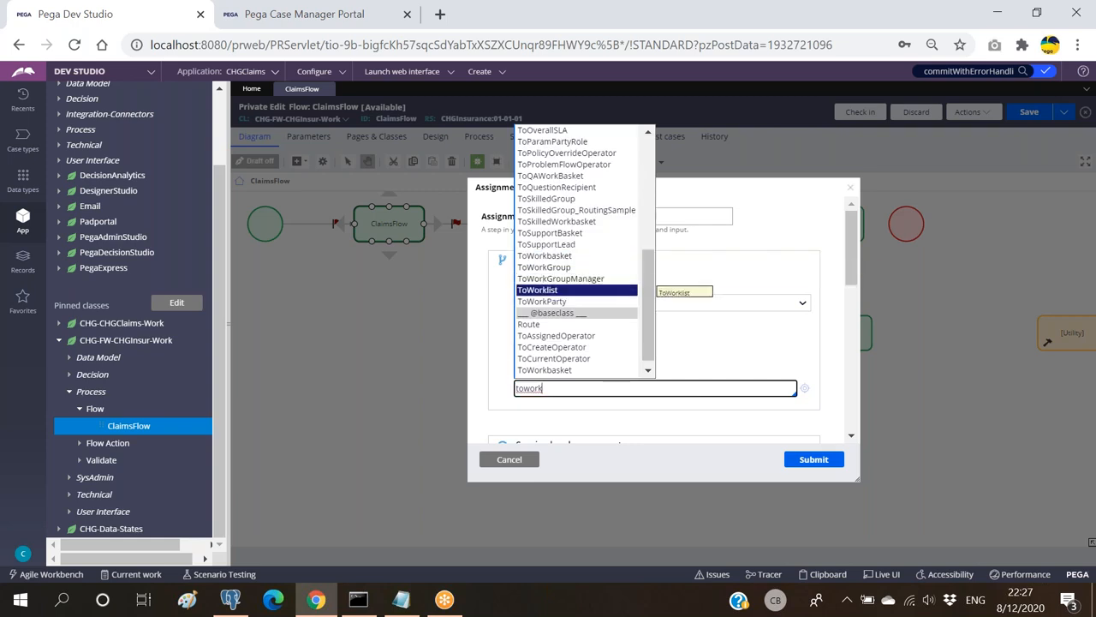
{"action": "key", "text": "Return"}
Inspect the ToWorklist router's Operator parameter and its activity steps, then switch back to the Case Manager Portal dashboard
{"action": "scroll", "coordinate": [591, 360], "scroll_direction": "down", "scroll_amount": 1}
{"action": "left_click", "coordinate": [613, 340]}
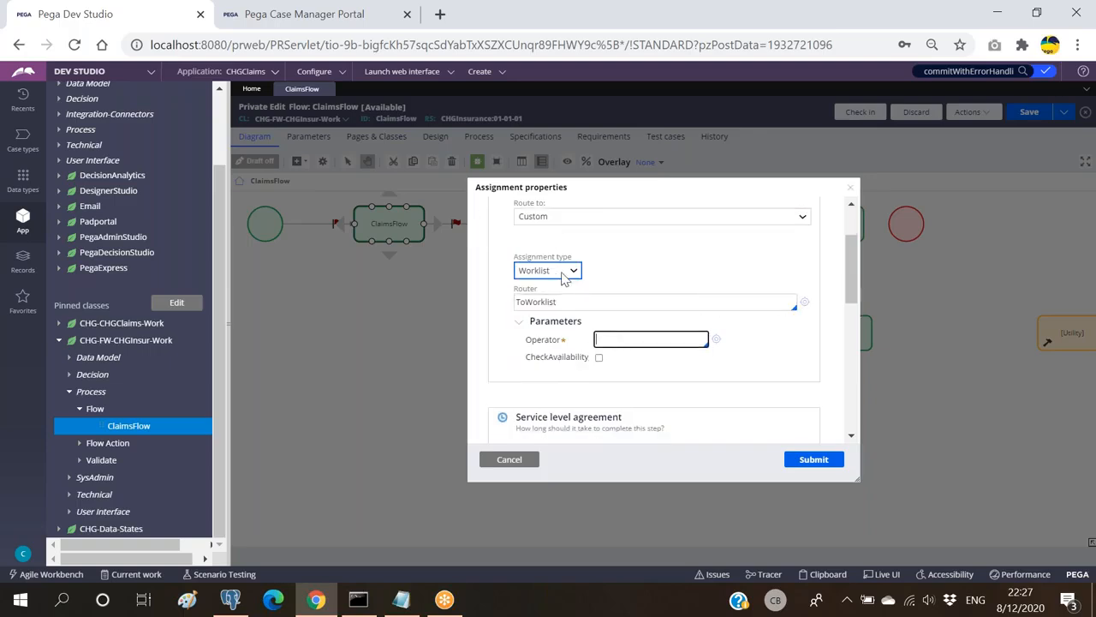
{"action": "left_click", "coordinate": [805, 301]}
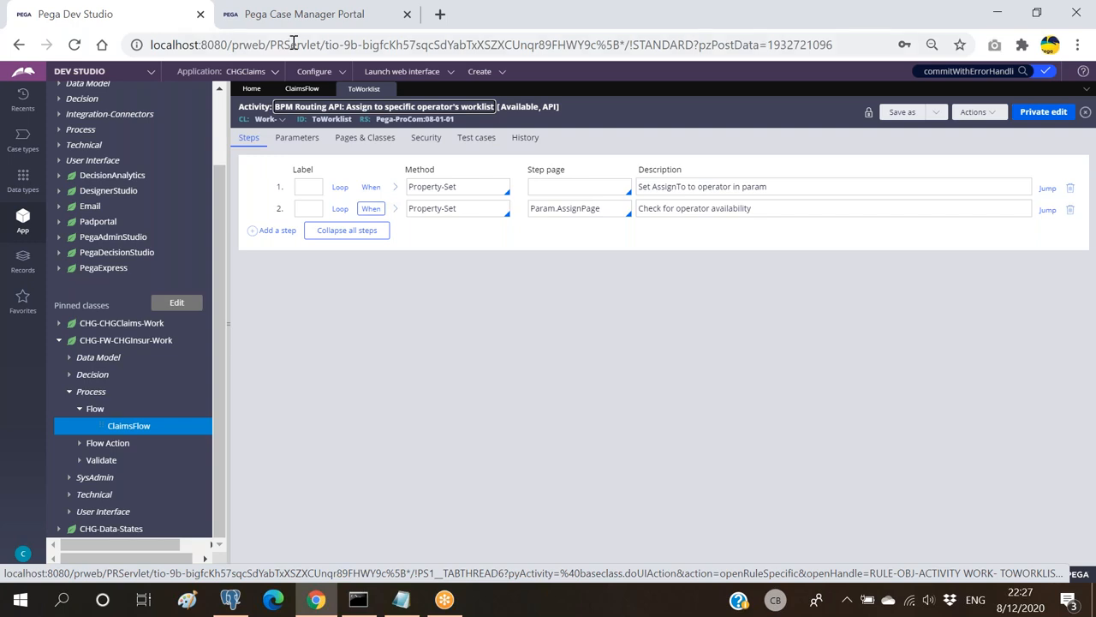
{"action": "left_click", "coordinate": [299, 14]}
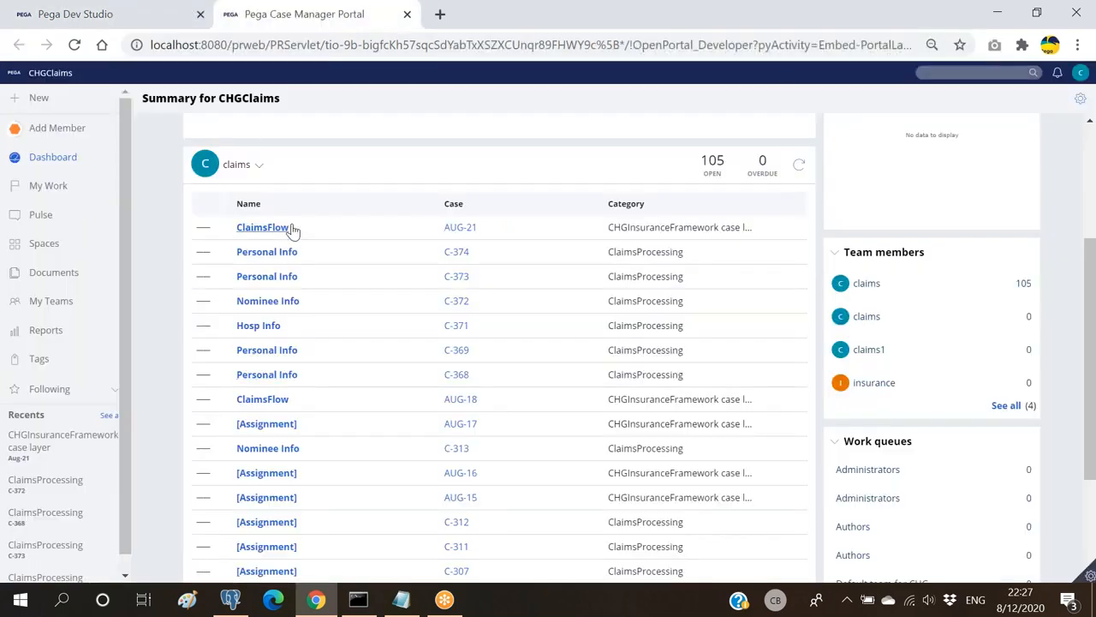